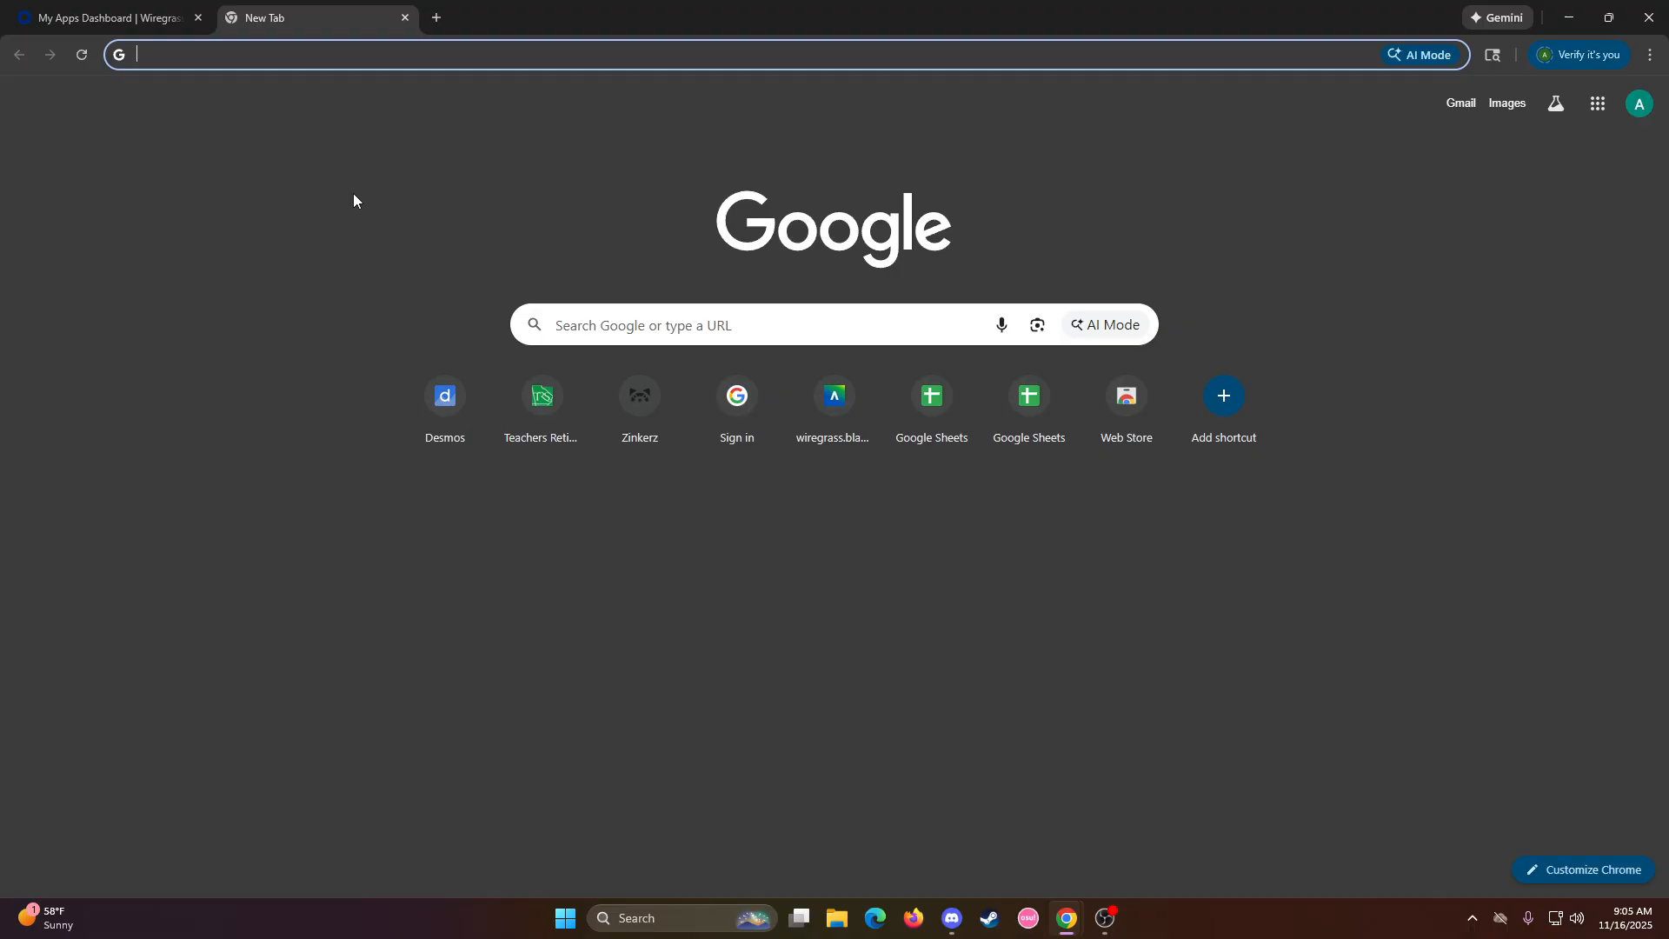
click(228, 64)
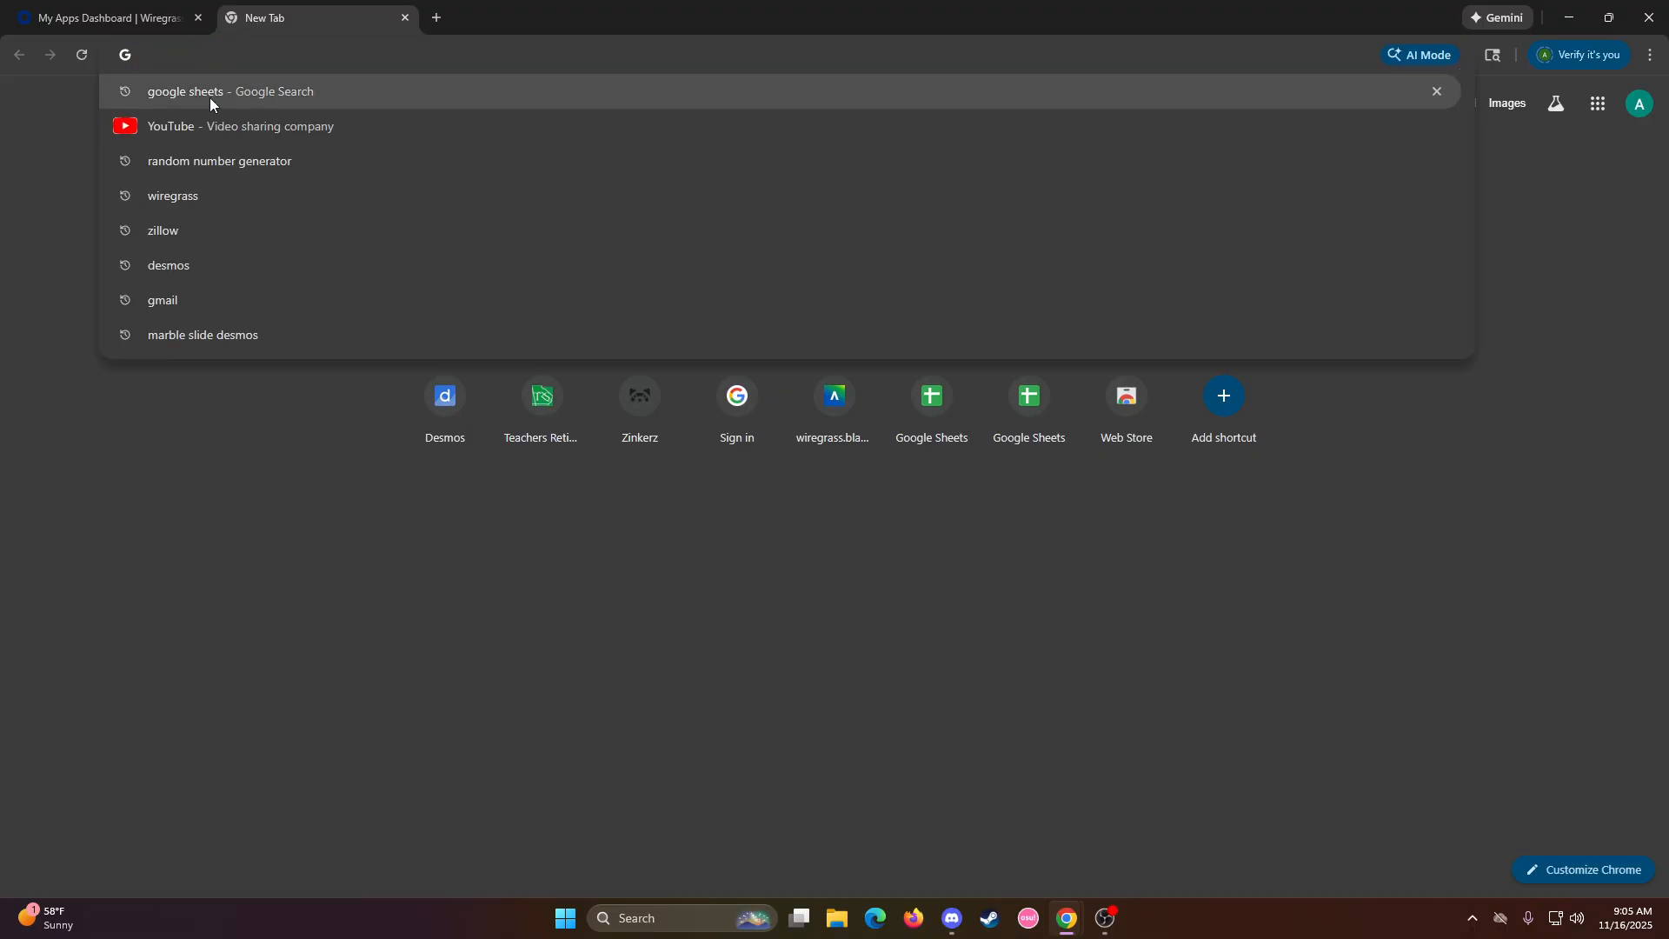
click(1574, 16)
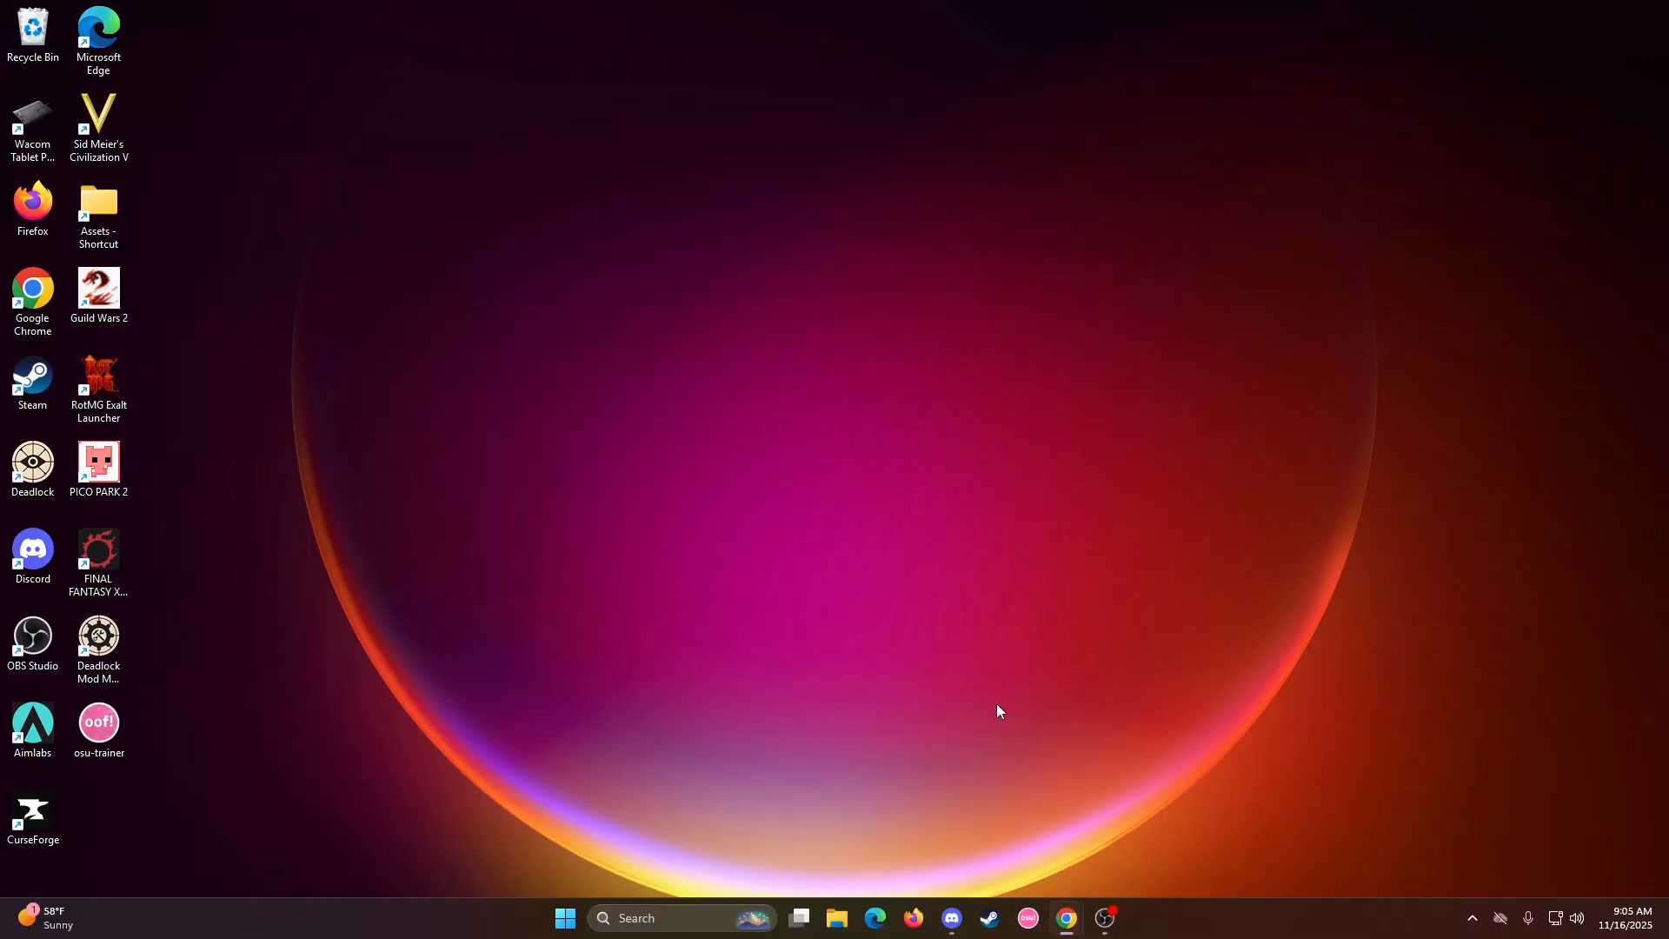
mouse_move(1067, 918)
click(969, 848)
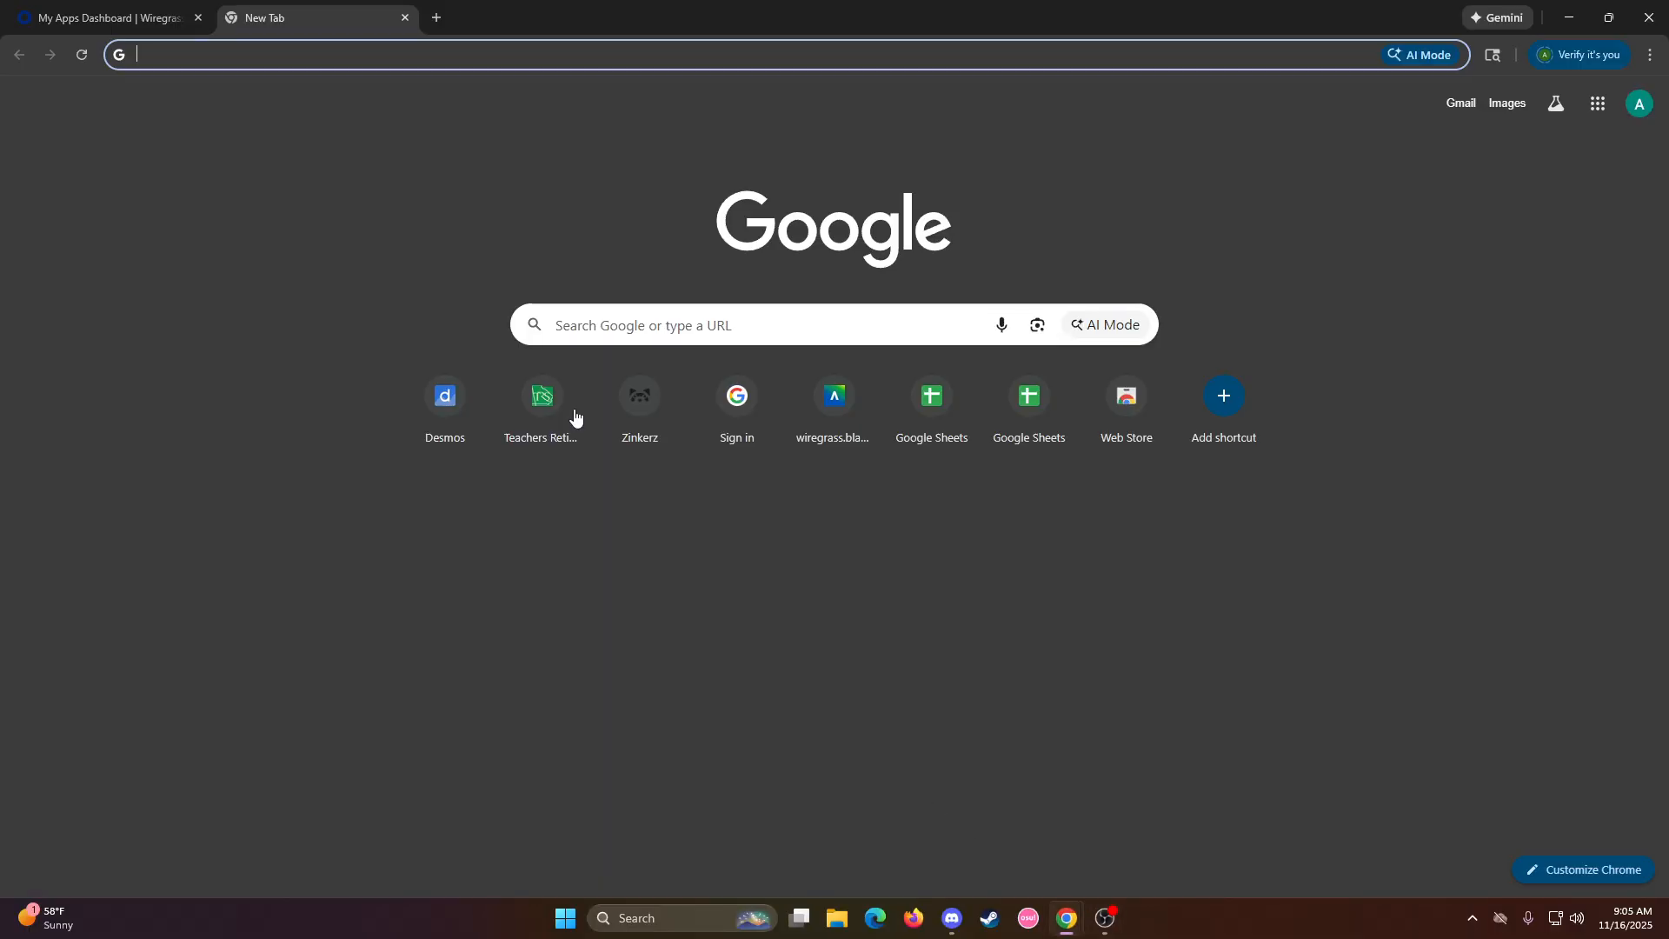
Search the web for "google sheets"
click(249, 54)
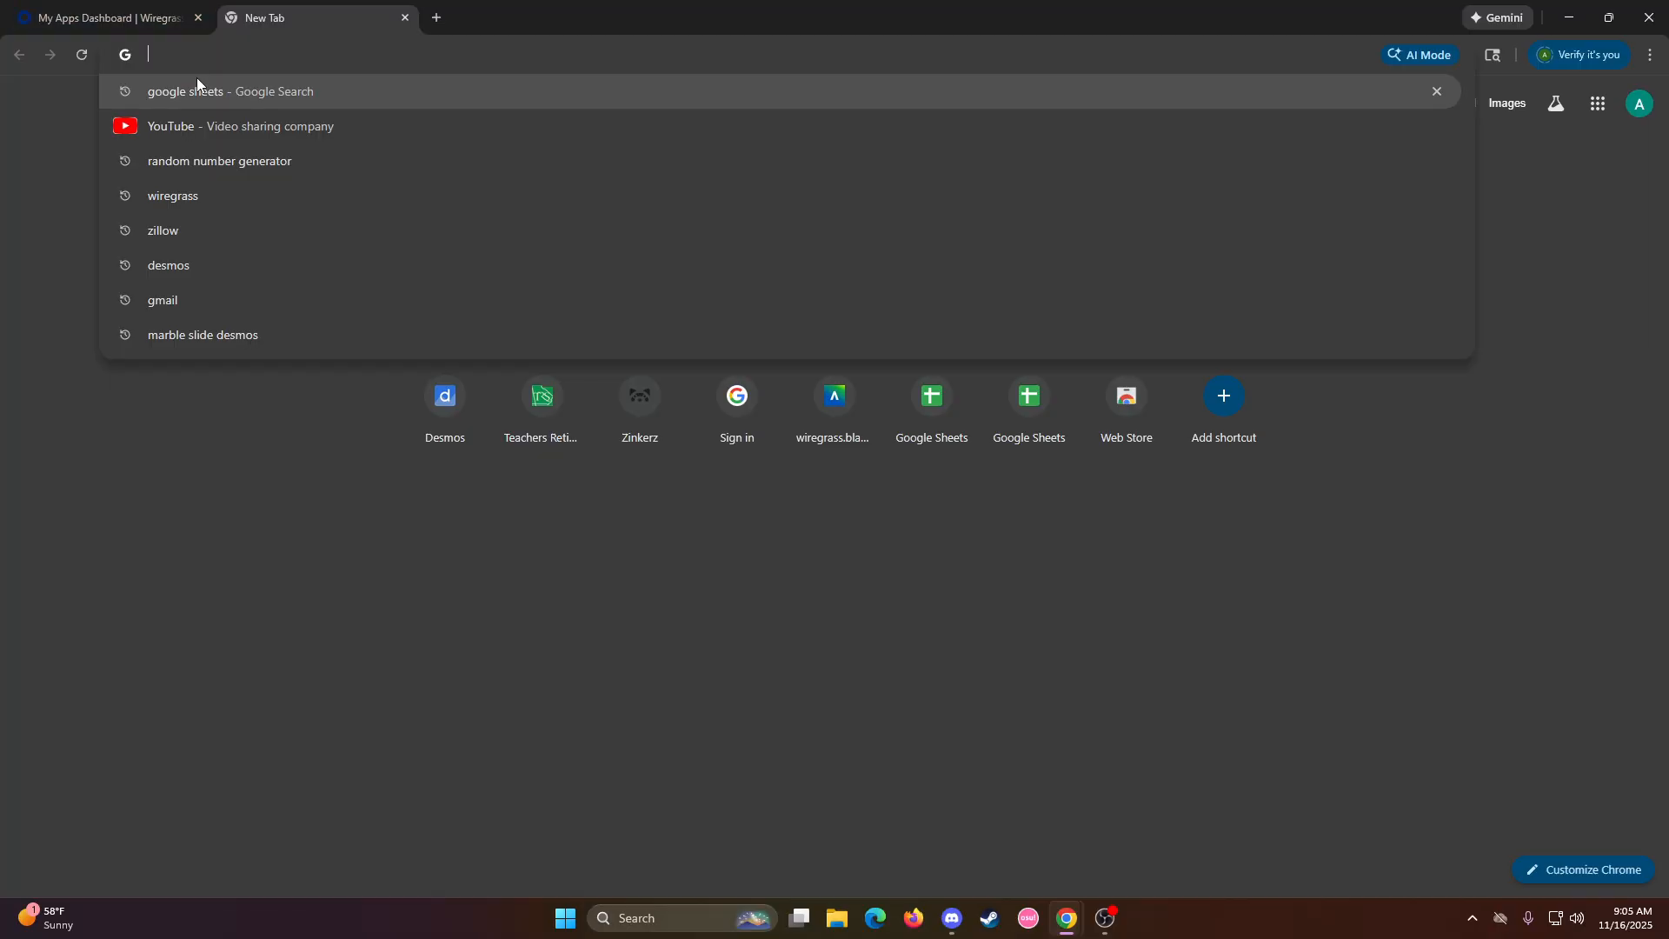
text(google she)
key(Return)
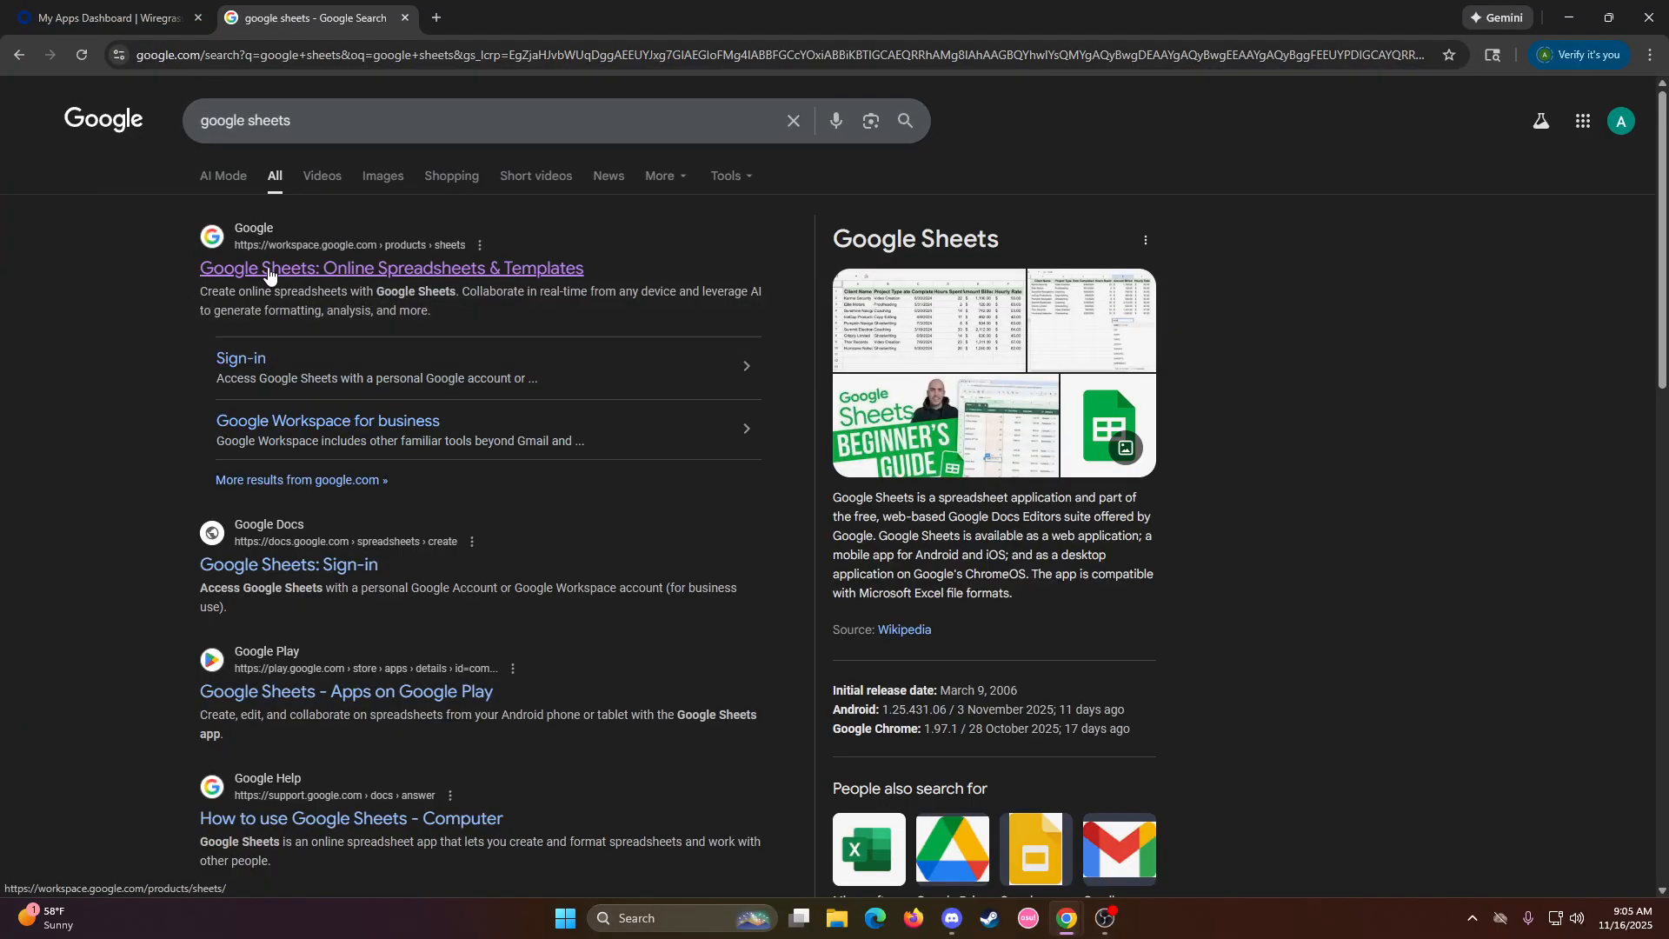
Open Google Sheets from the search results and create a new blank spreadsheet
click(1583, 121)
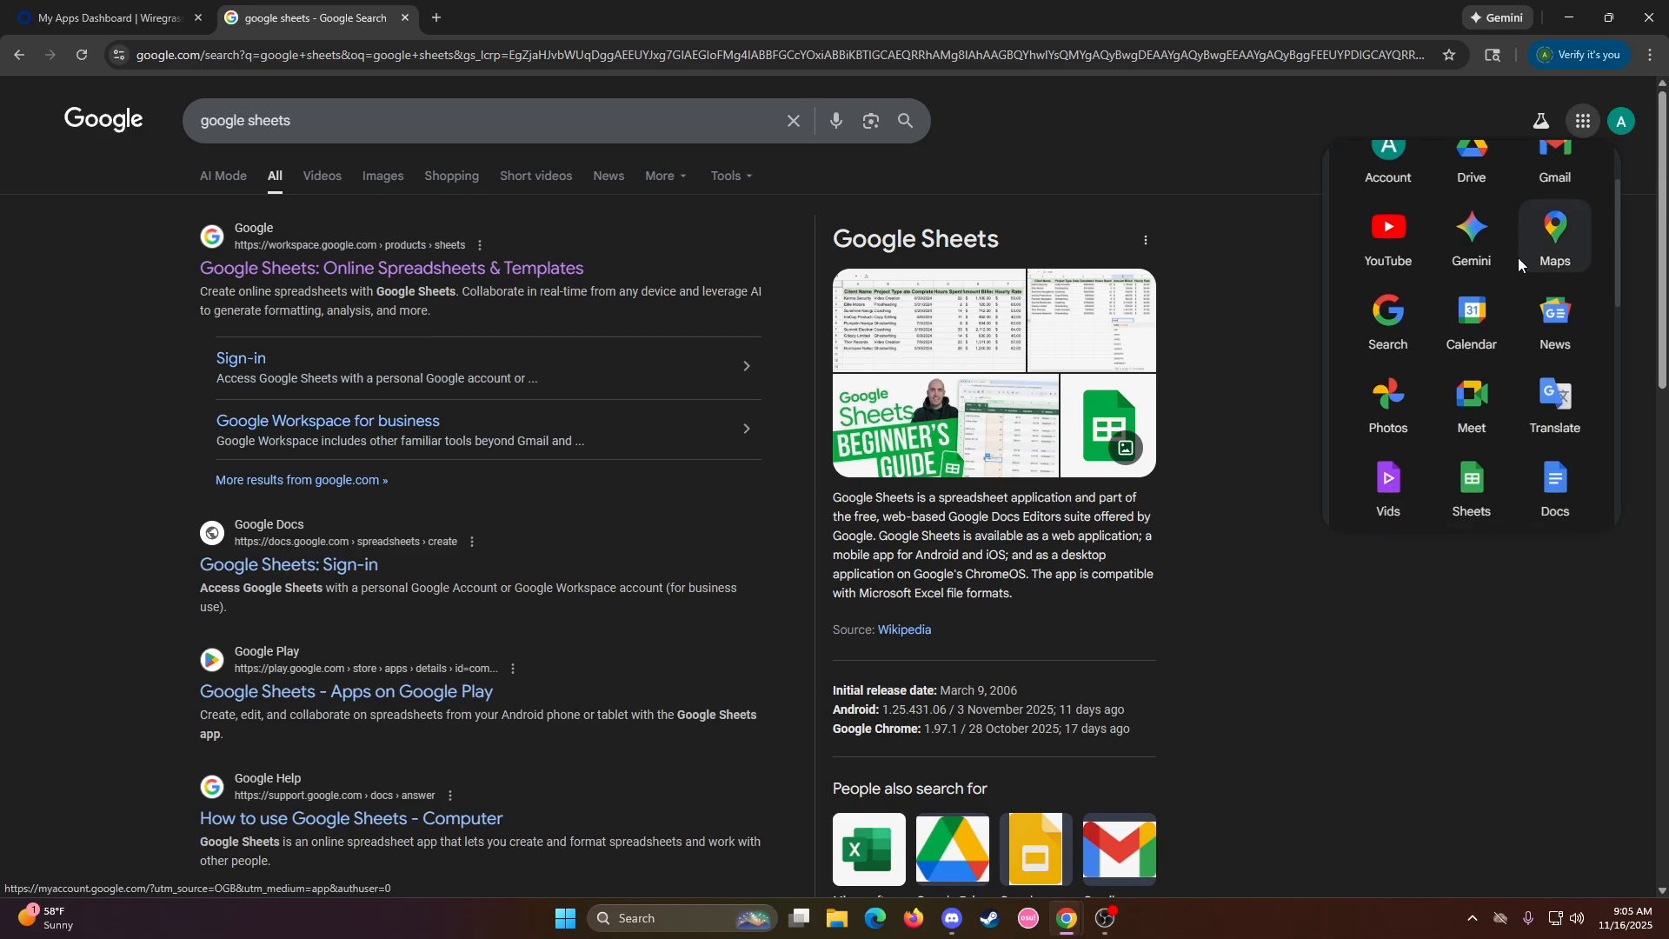
scroll(1519, 264, down, 2)
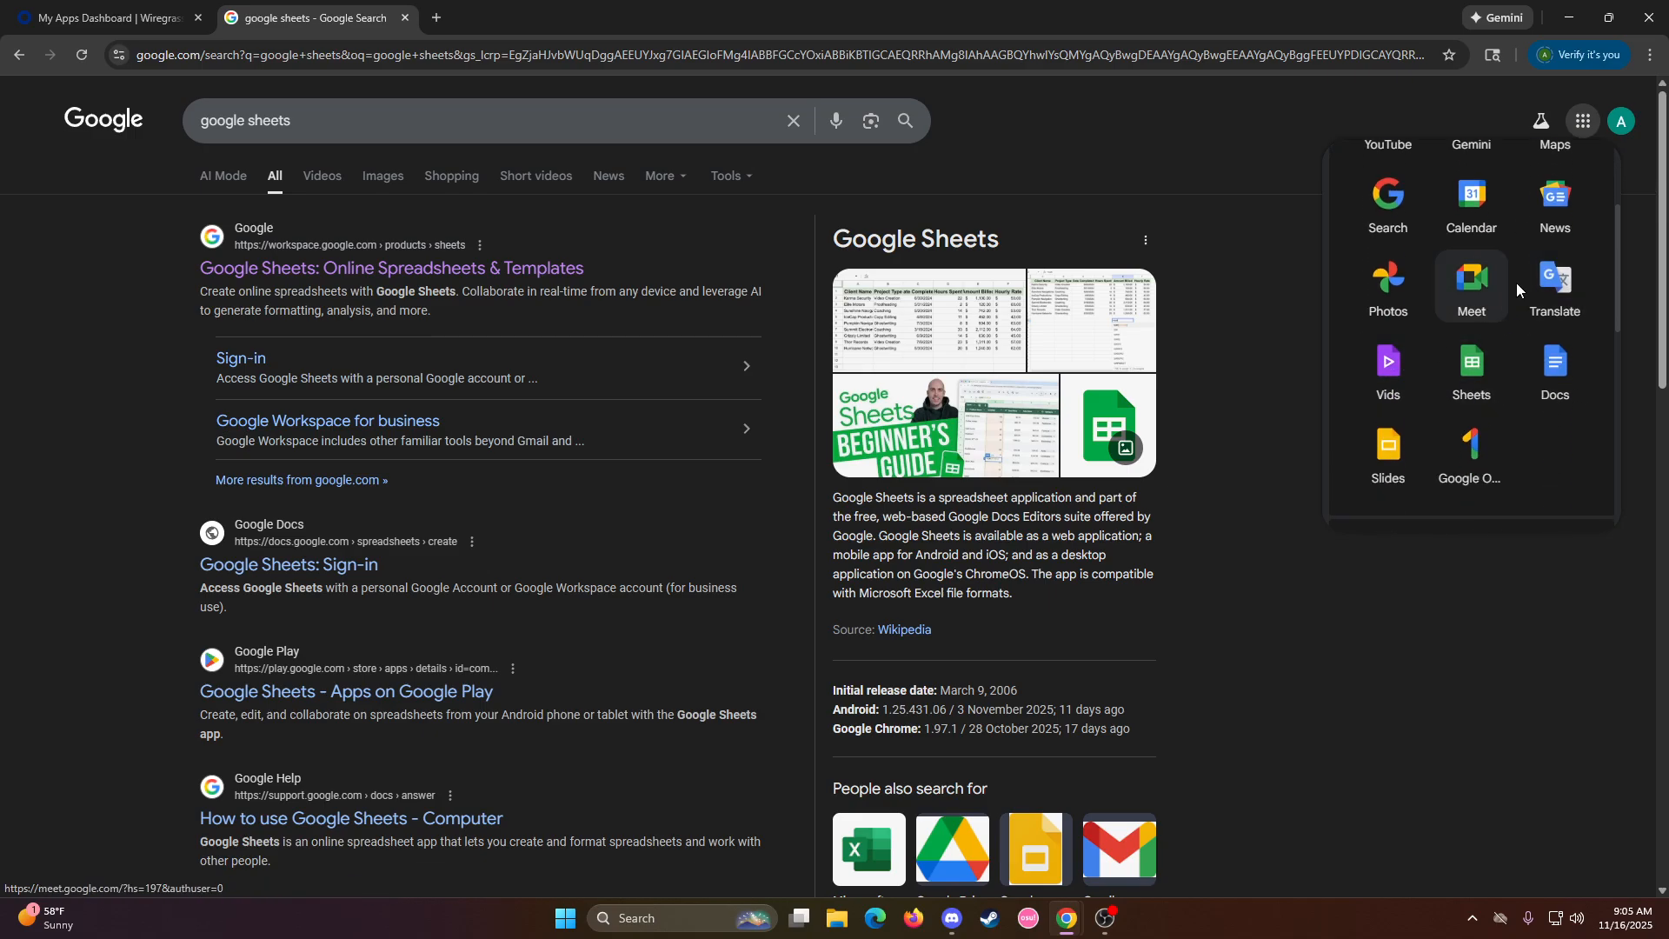
click(425, 271)
click(374, 449)
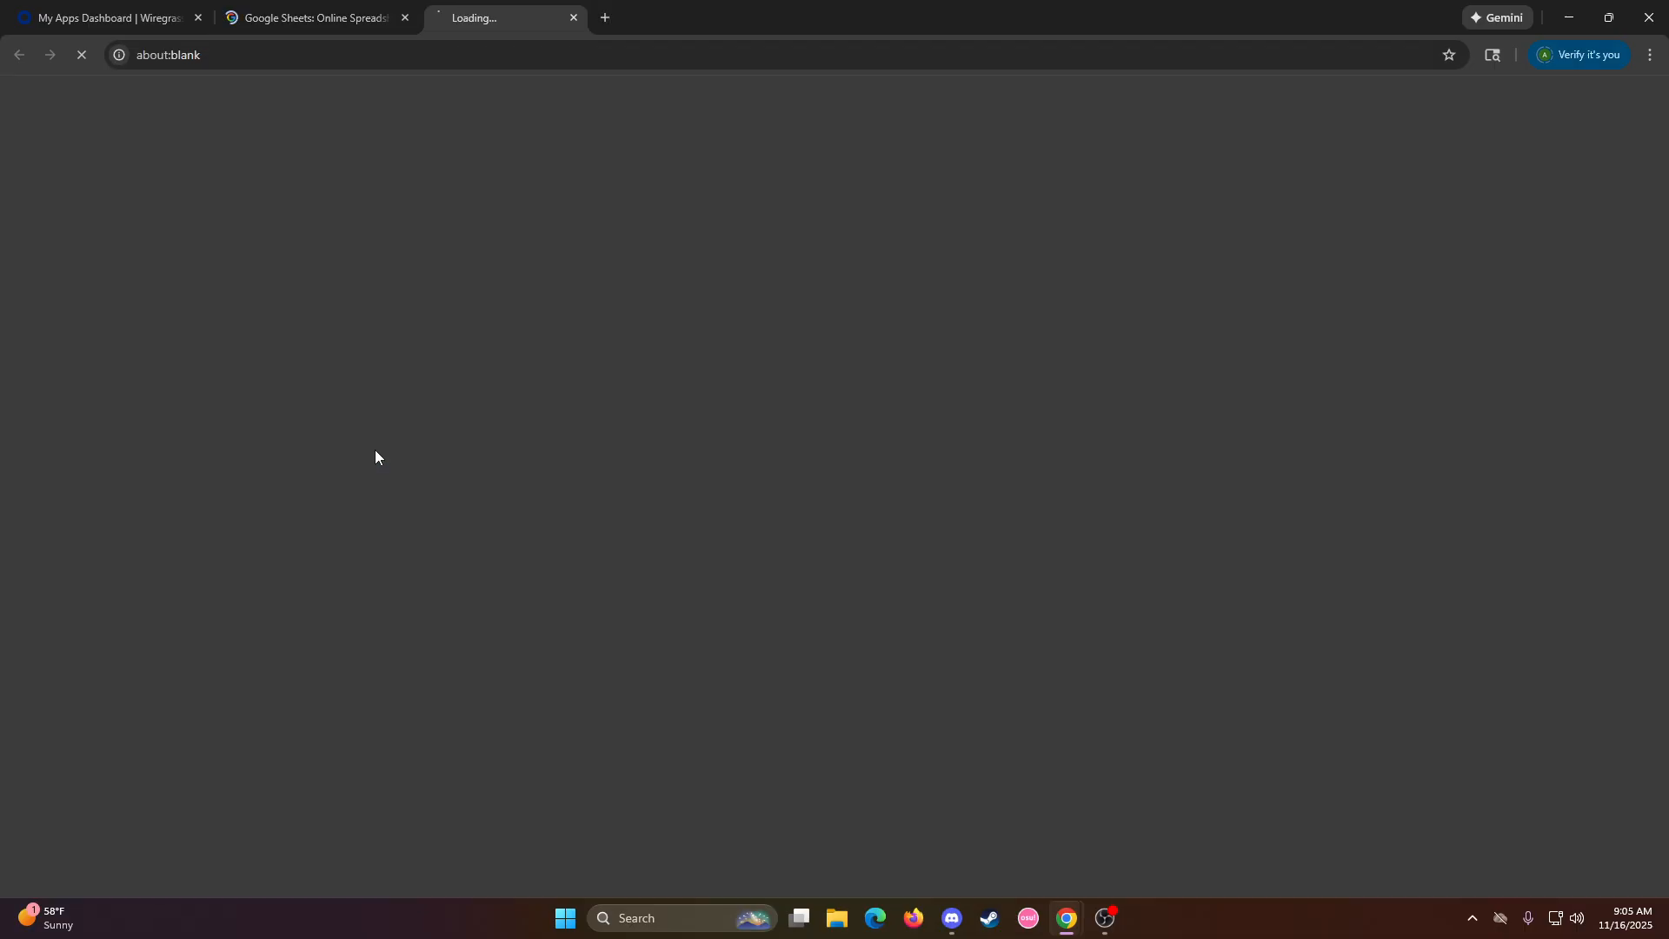
click(400, 263)
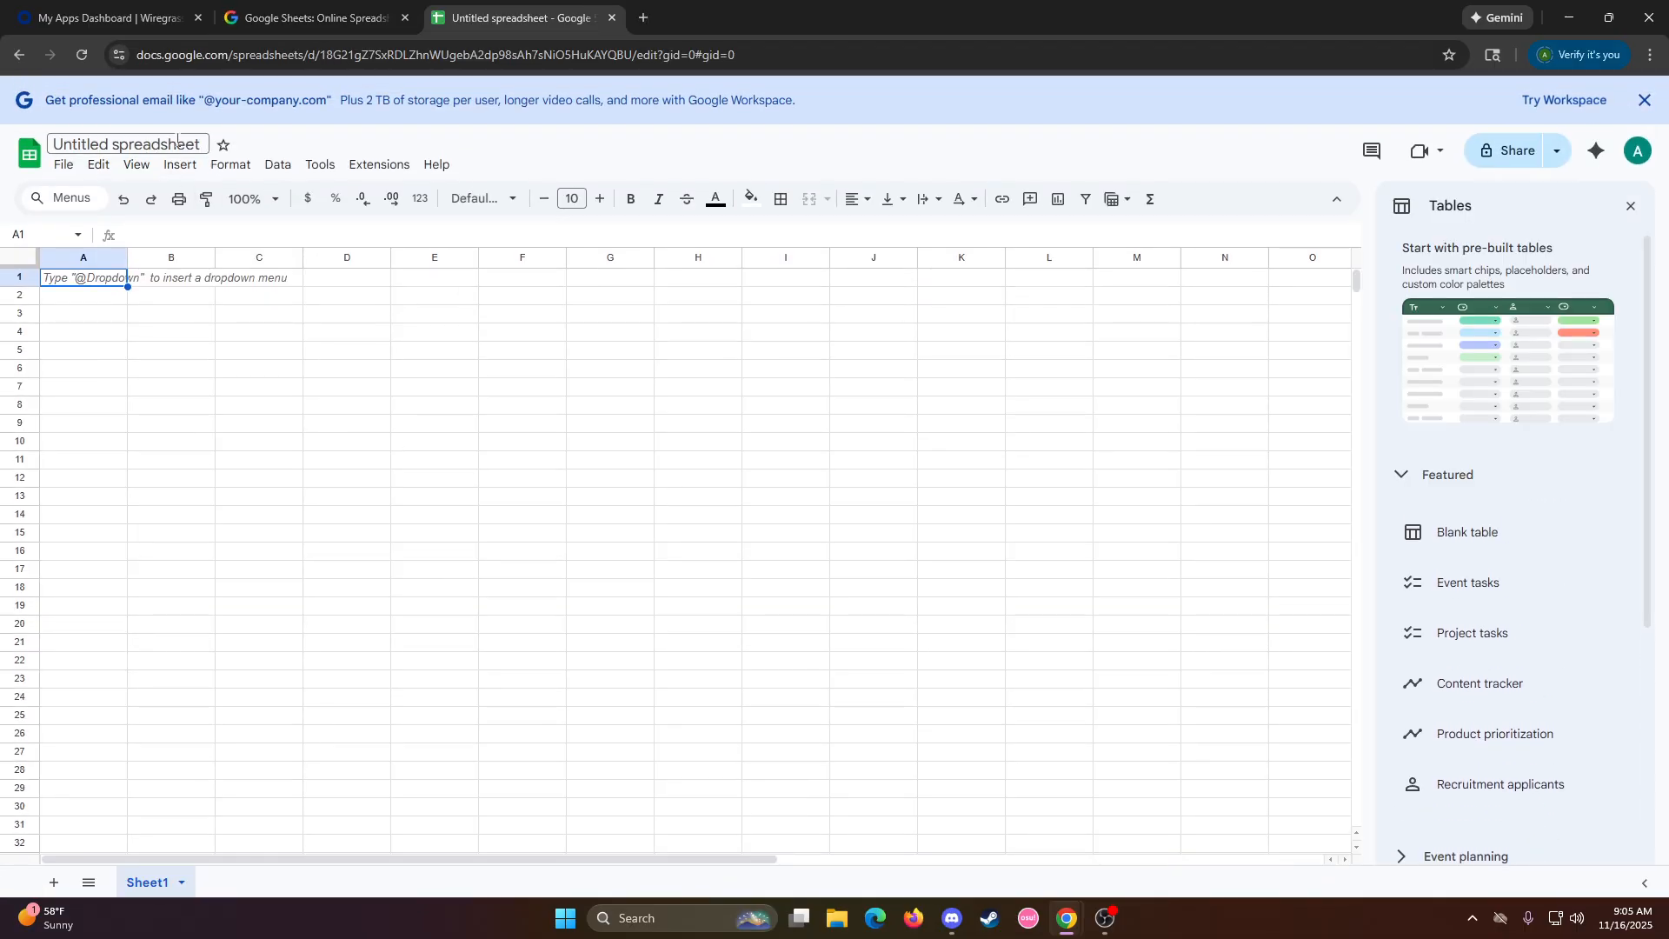
Rename the spreadsheet "Loan Calculator 10761" and dismiss the pre-built tables suggestions
double_click(158, 145)
key(ctrl+a)
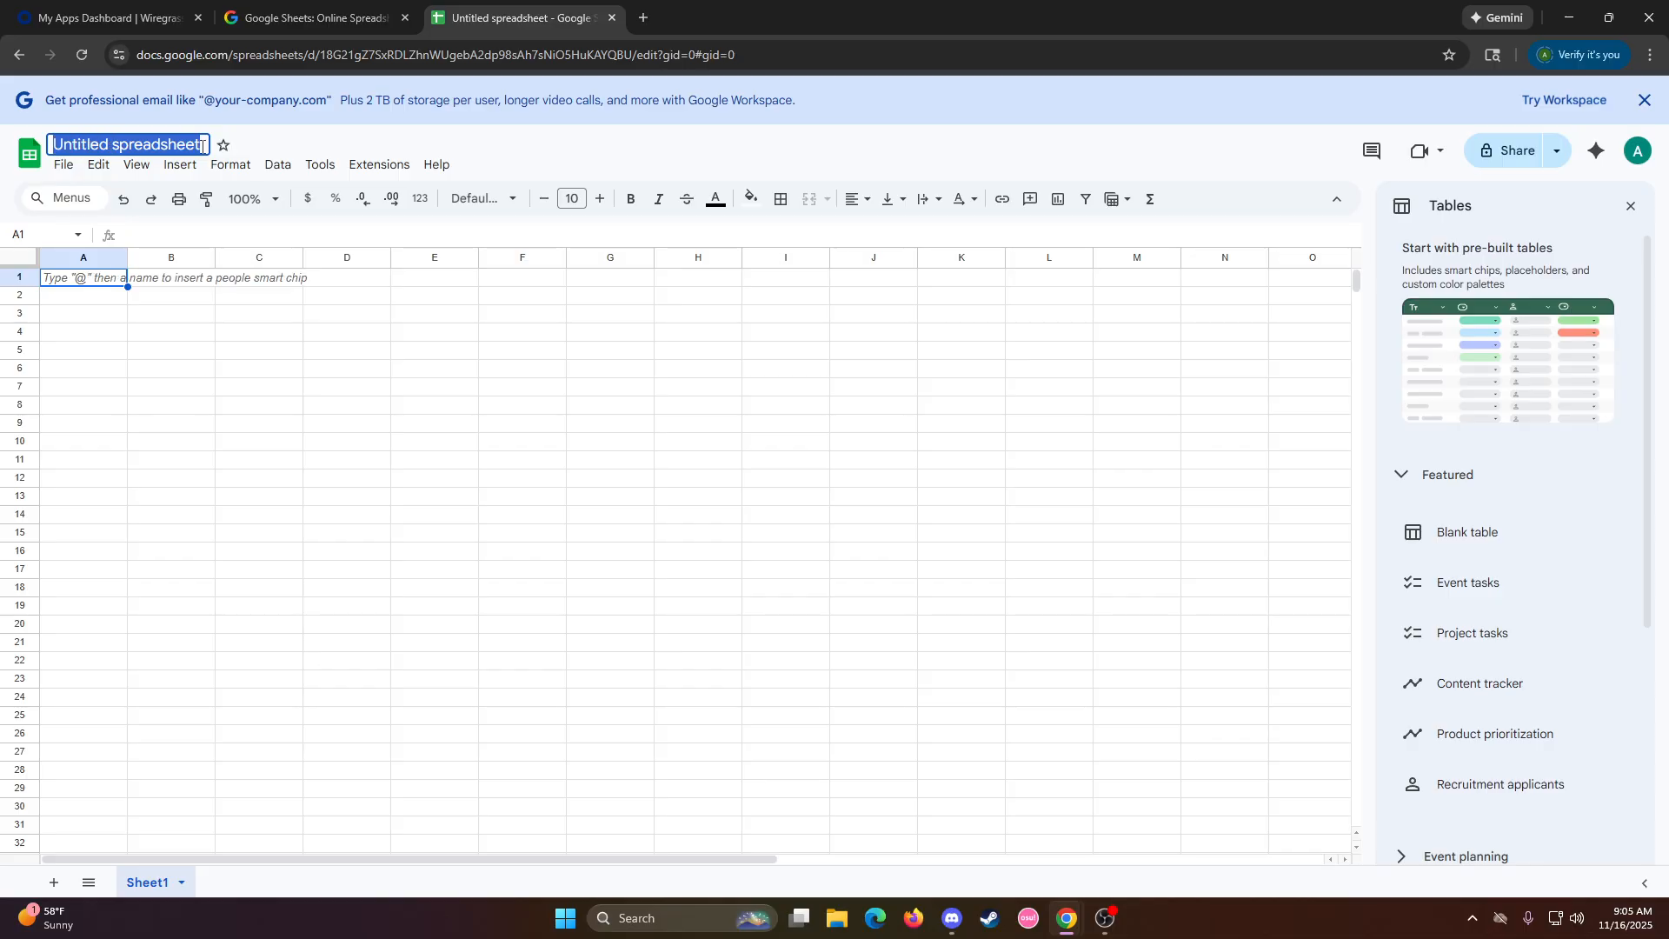
text(Loan Cal)
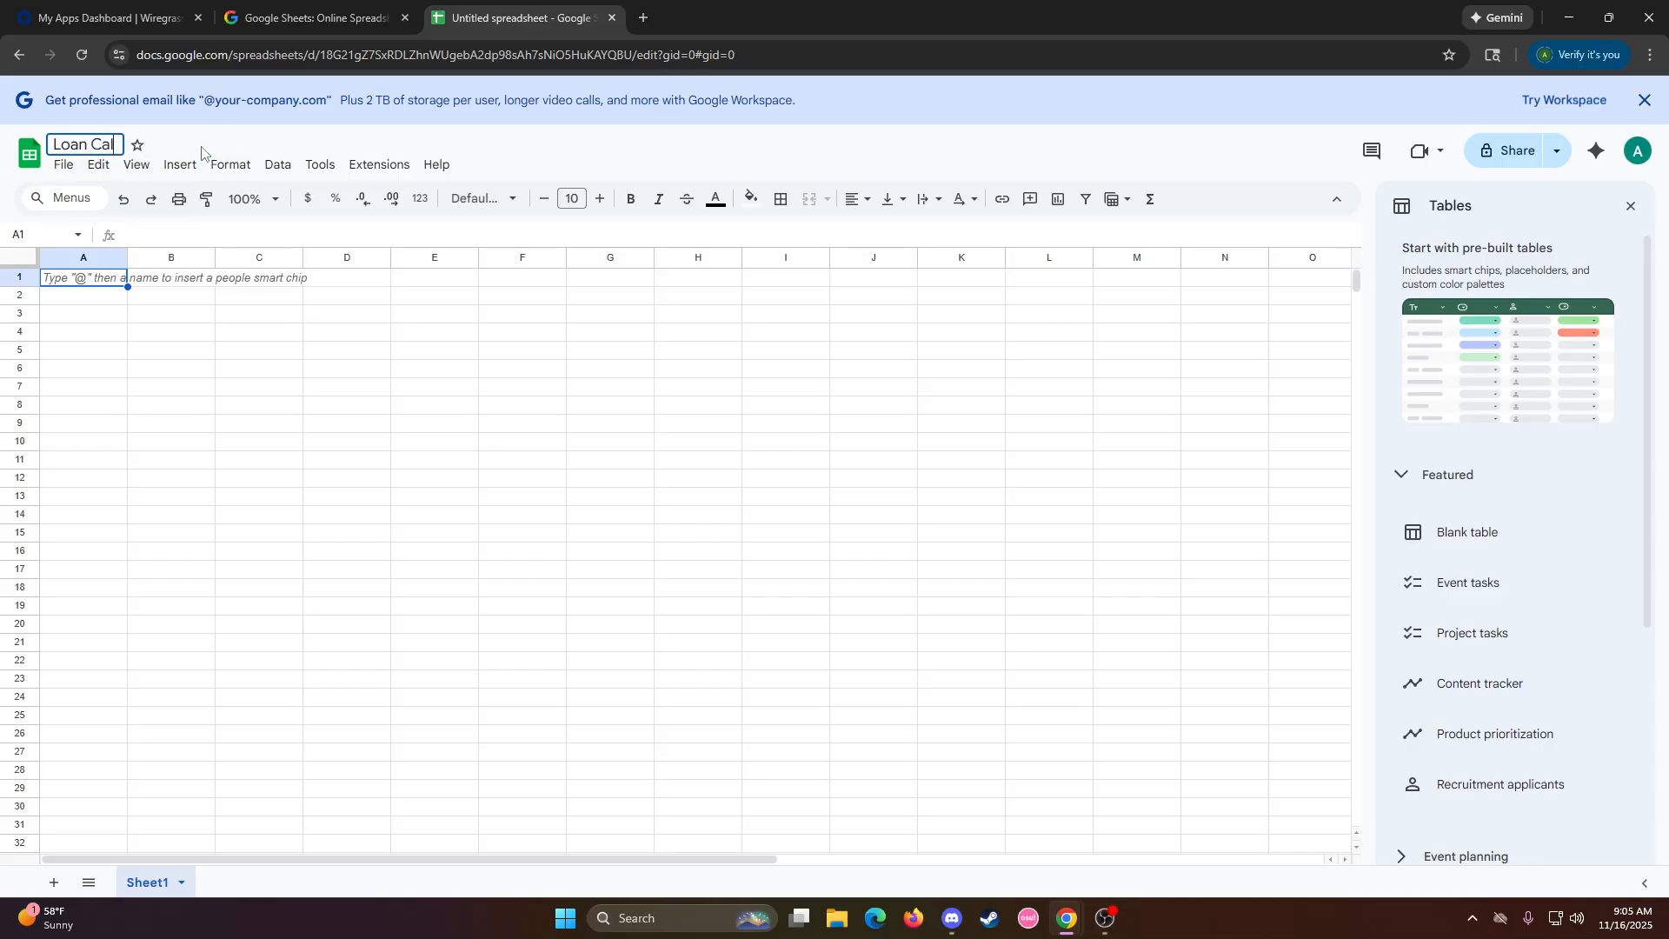
text(culator)
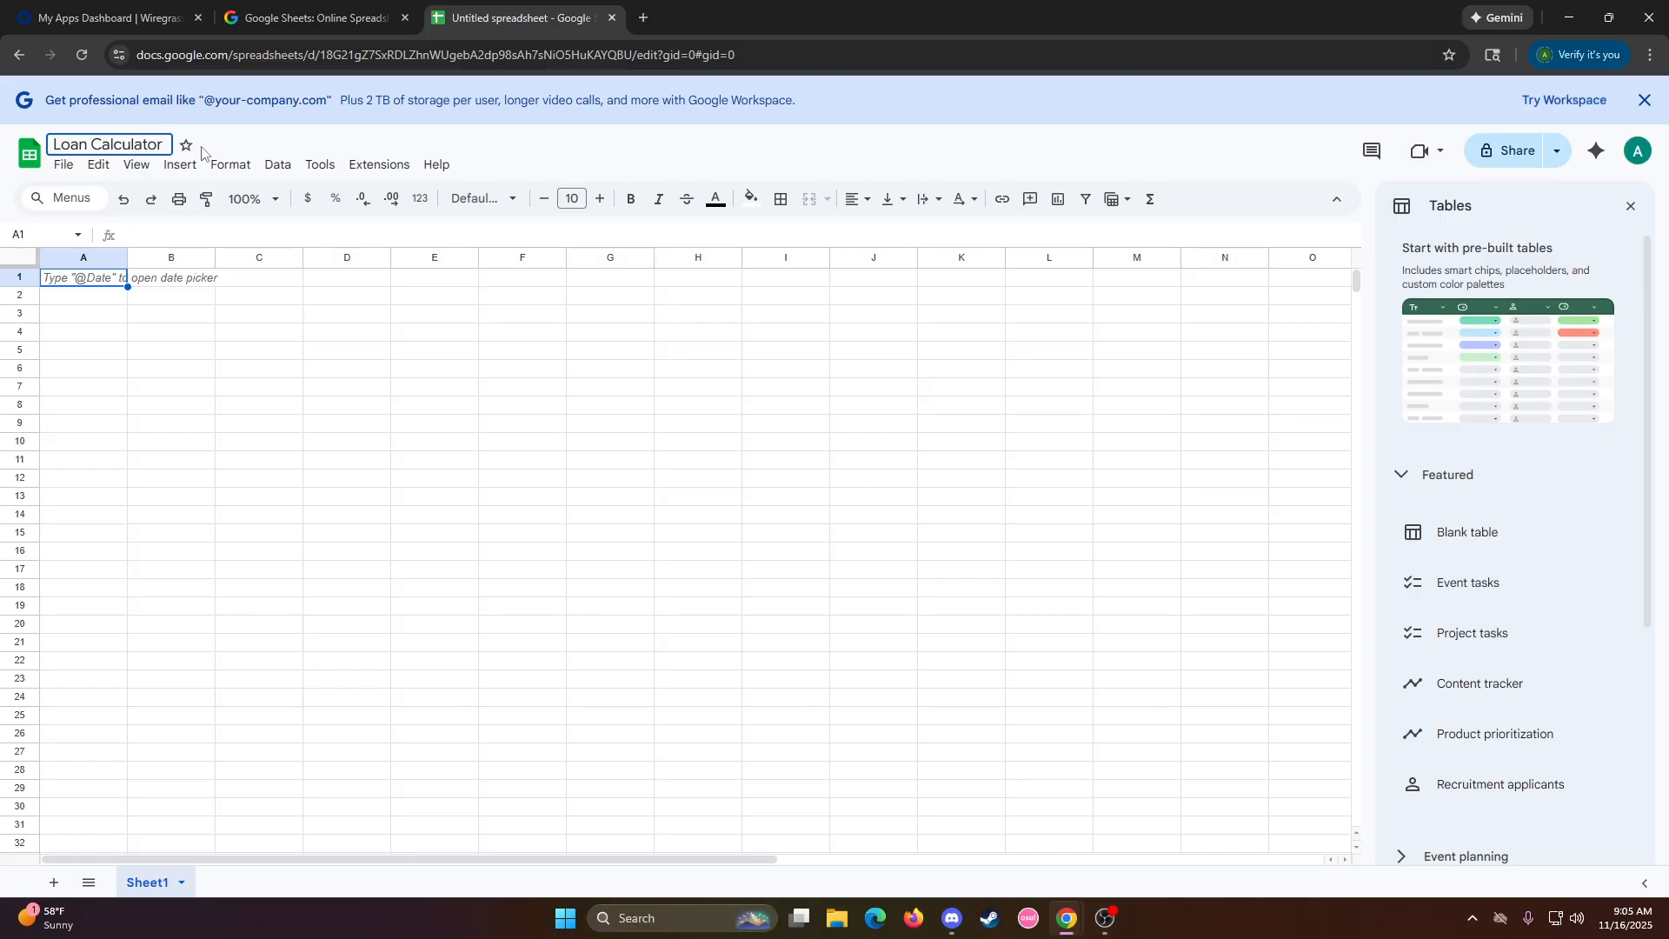
text( 10761)
key(Return)
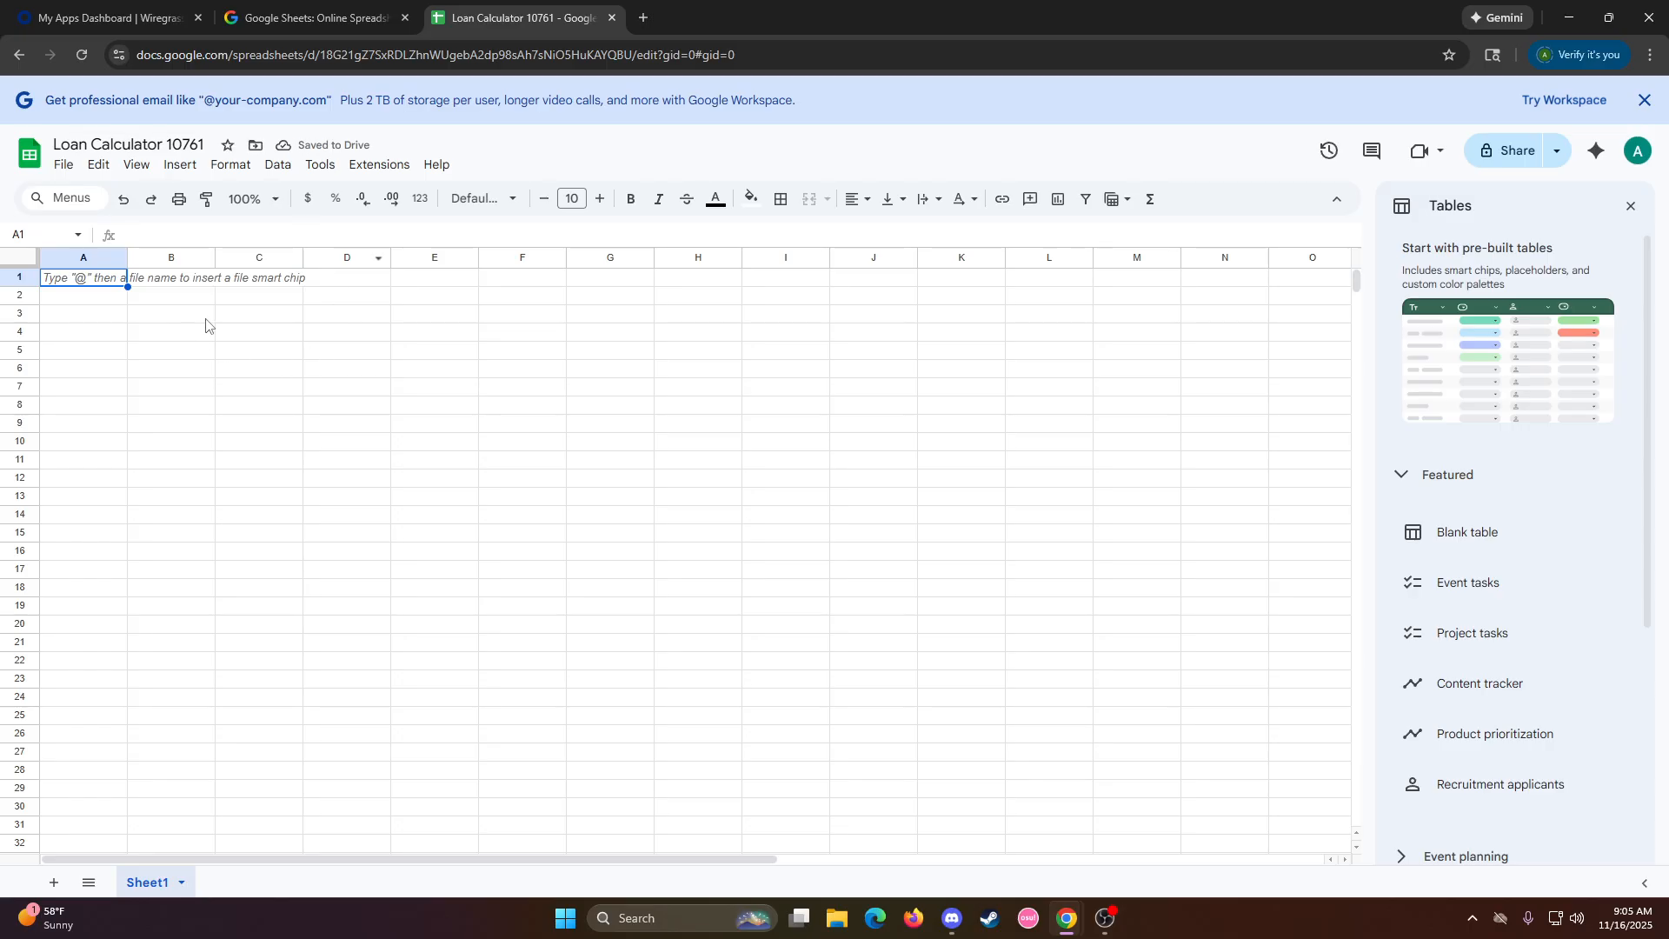
click(1632, 210)
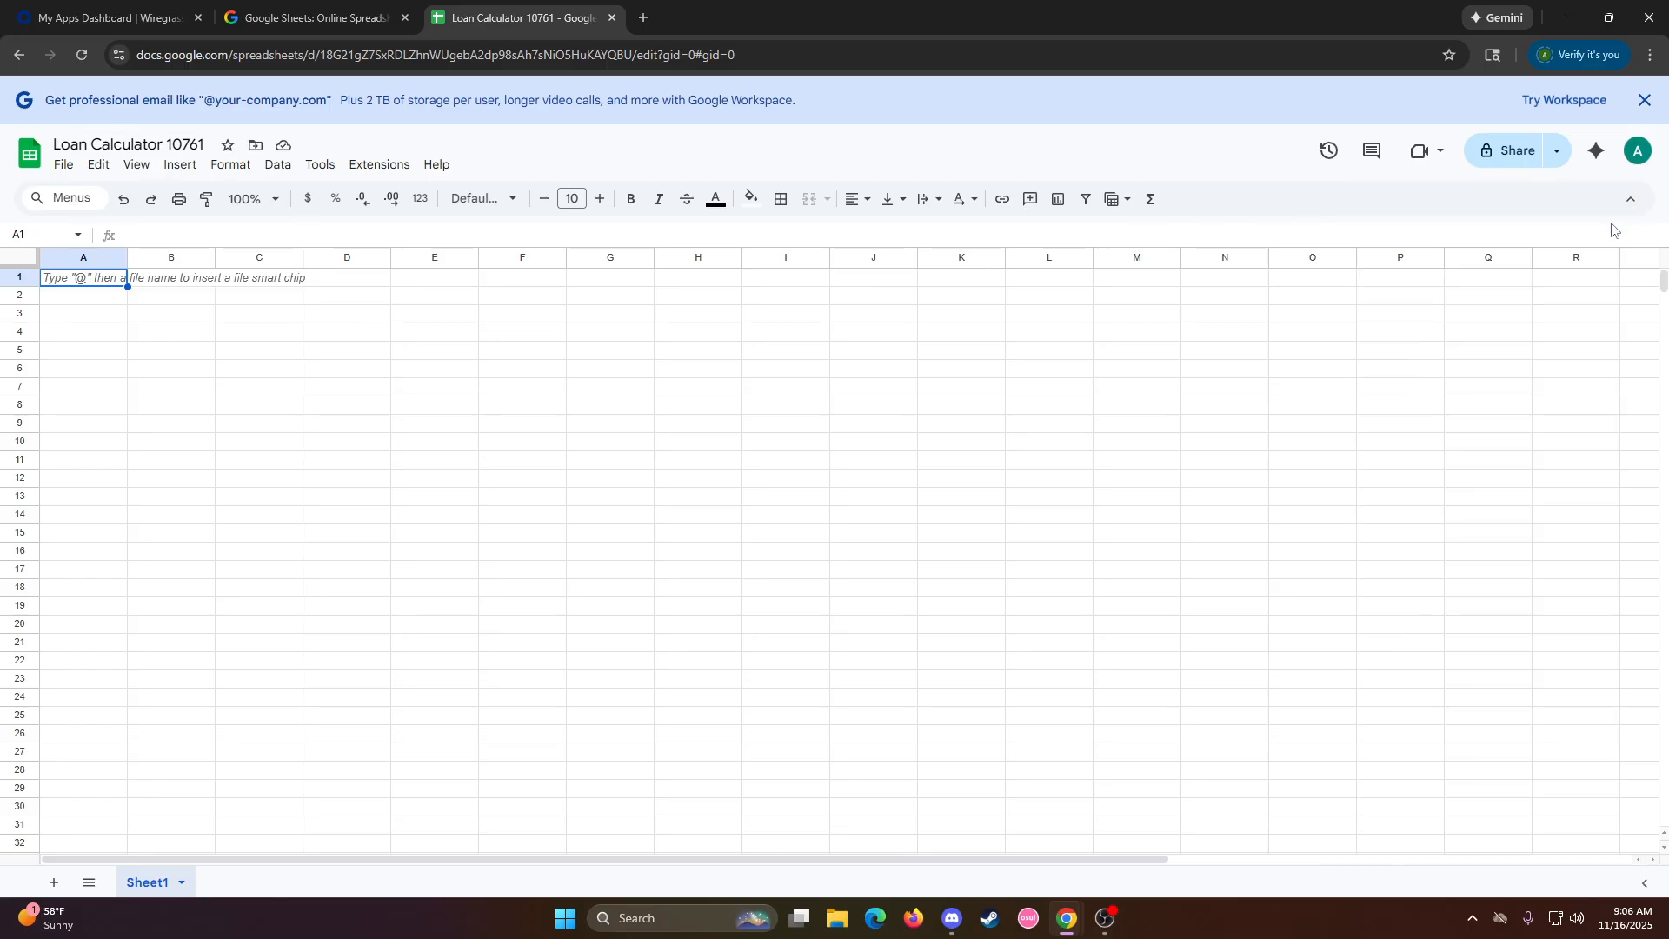
Enter the column headers "Date:" in cell A1 and "Total Loan Amount" in cell B1
double_click(90, 280)
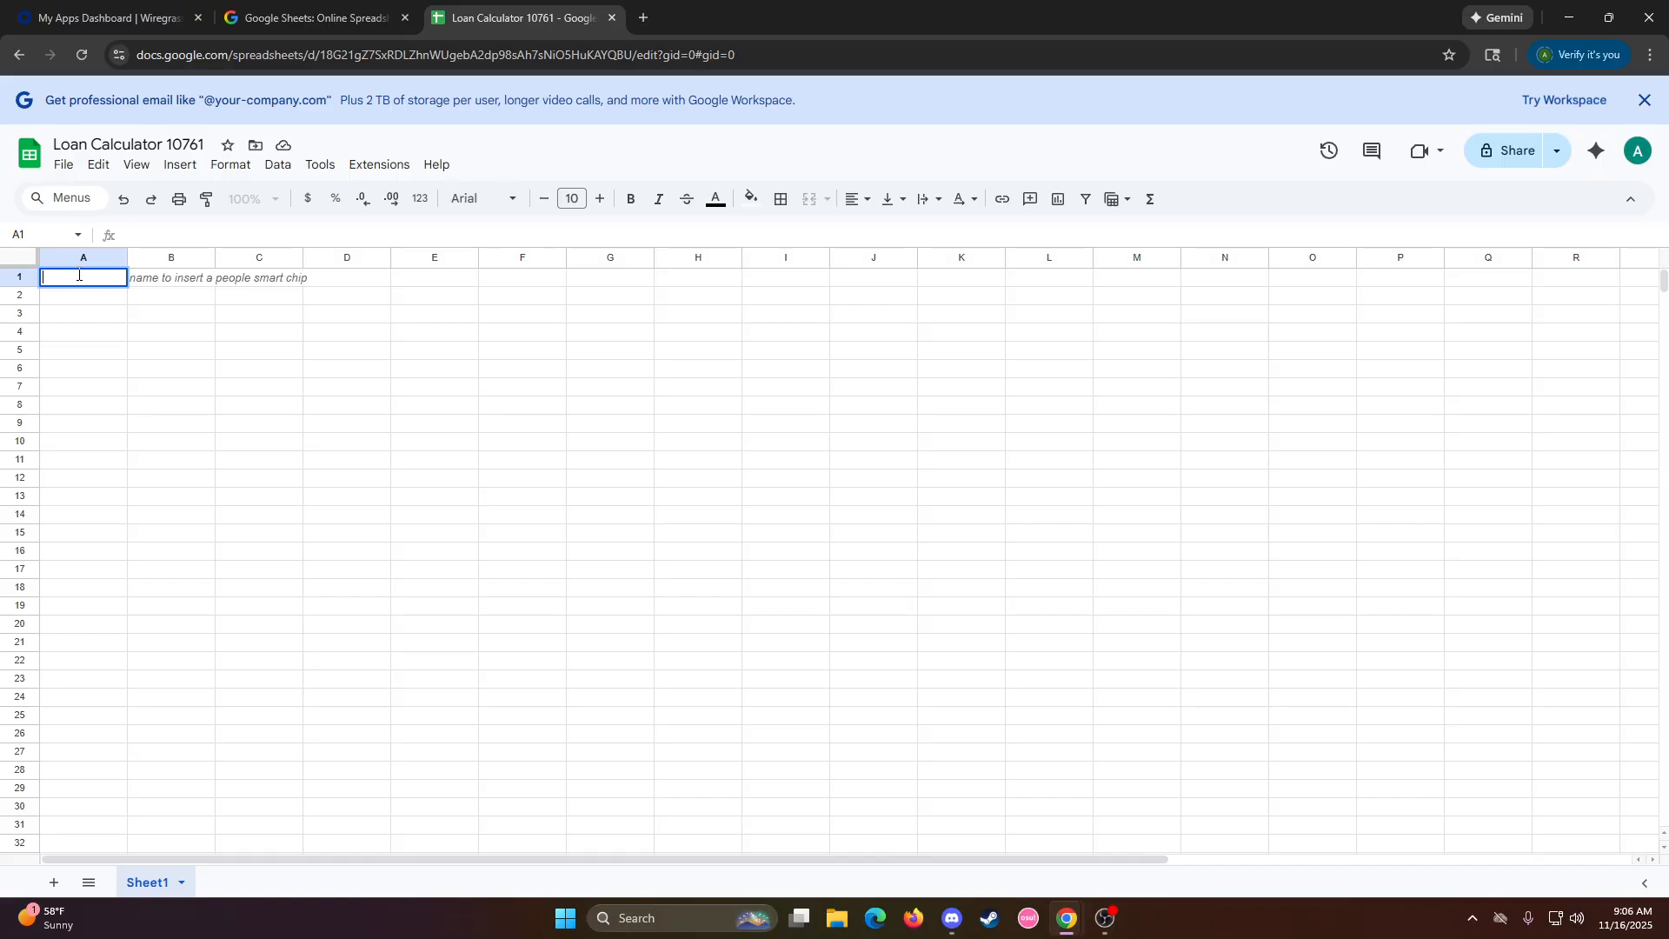
text(ate:)
click(165, 289)
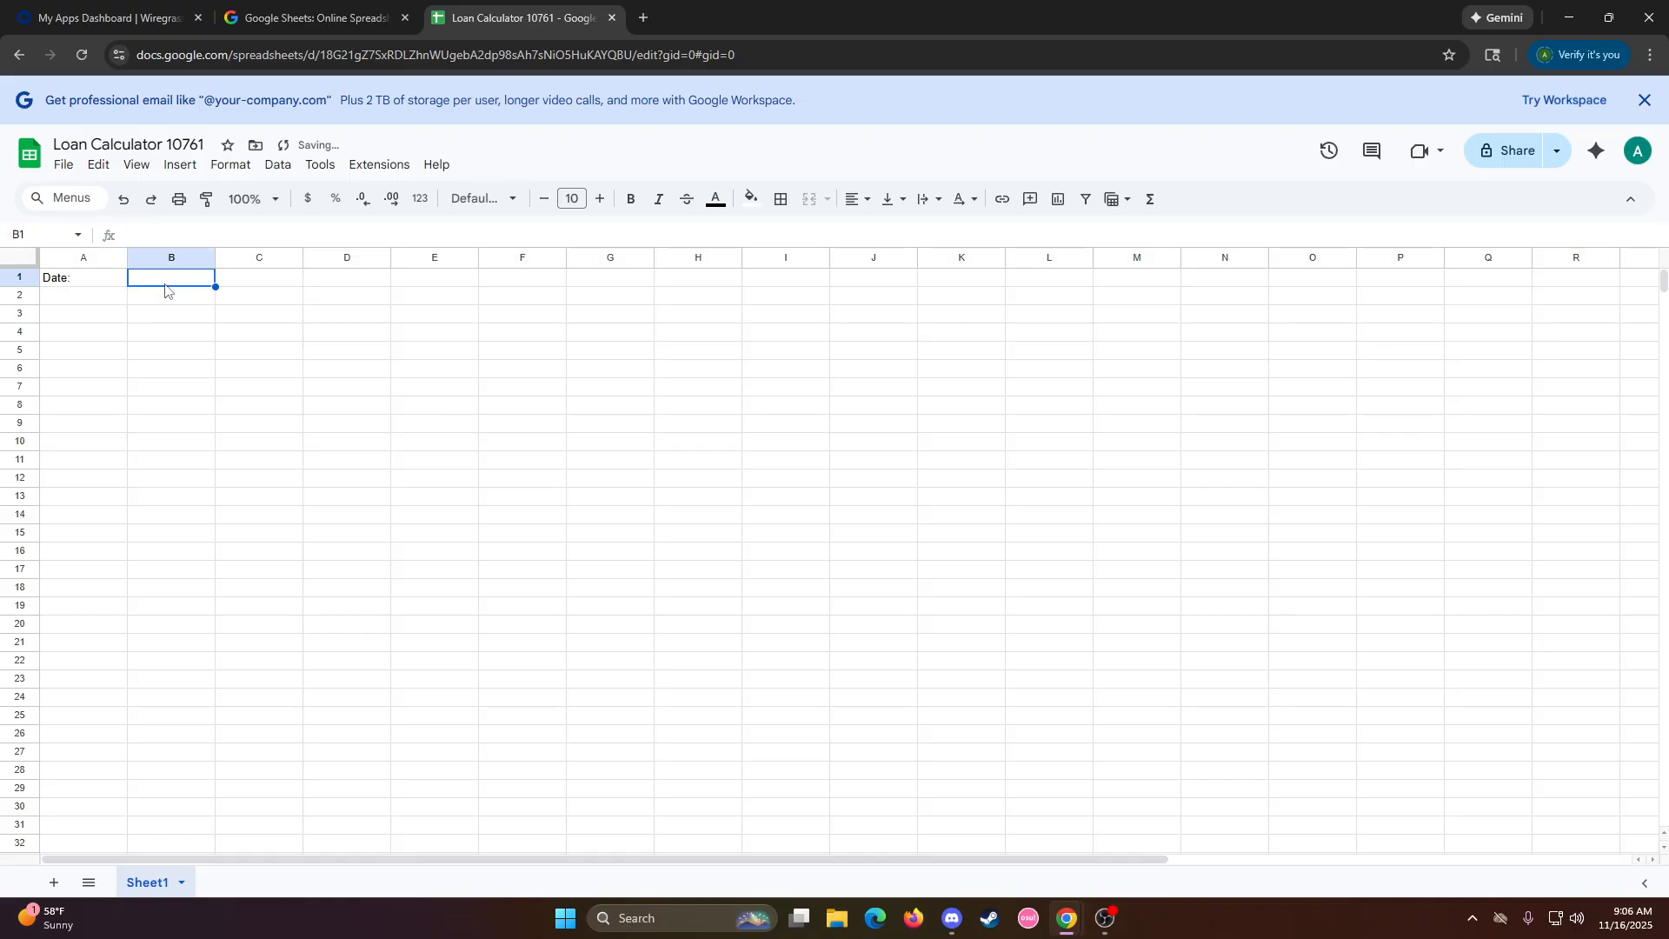
double_click(165, 282)
text(Total Loan)
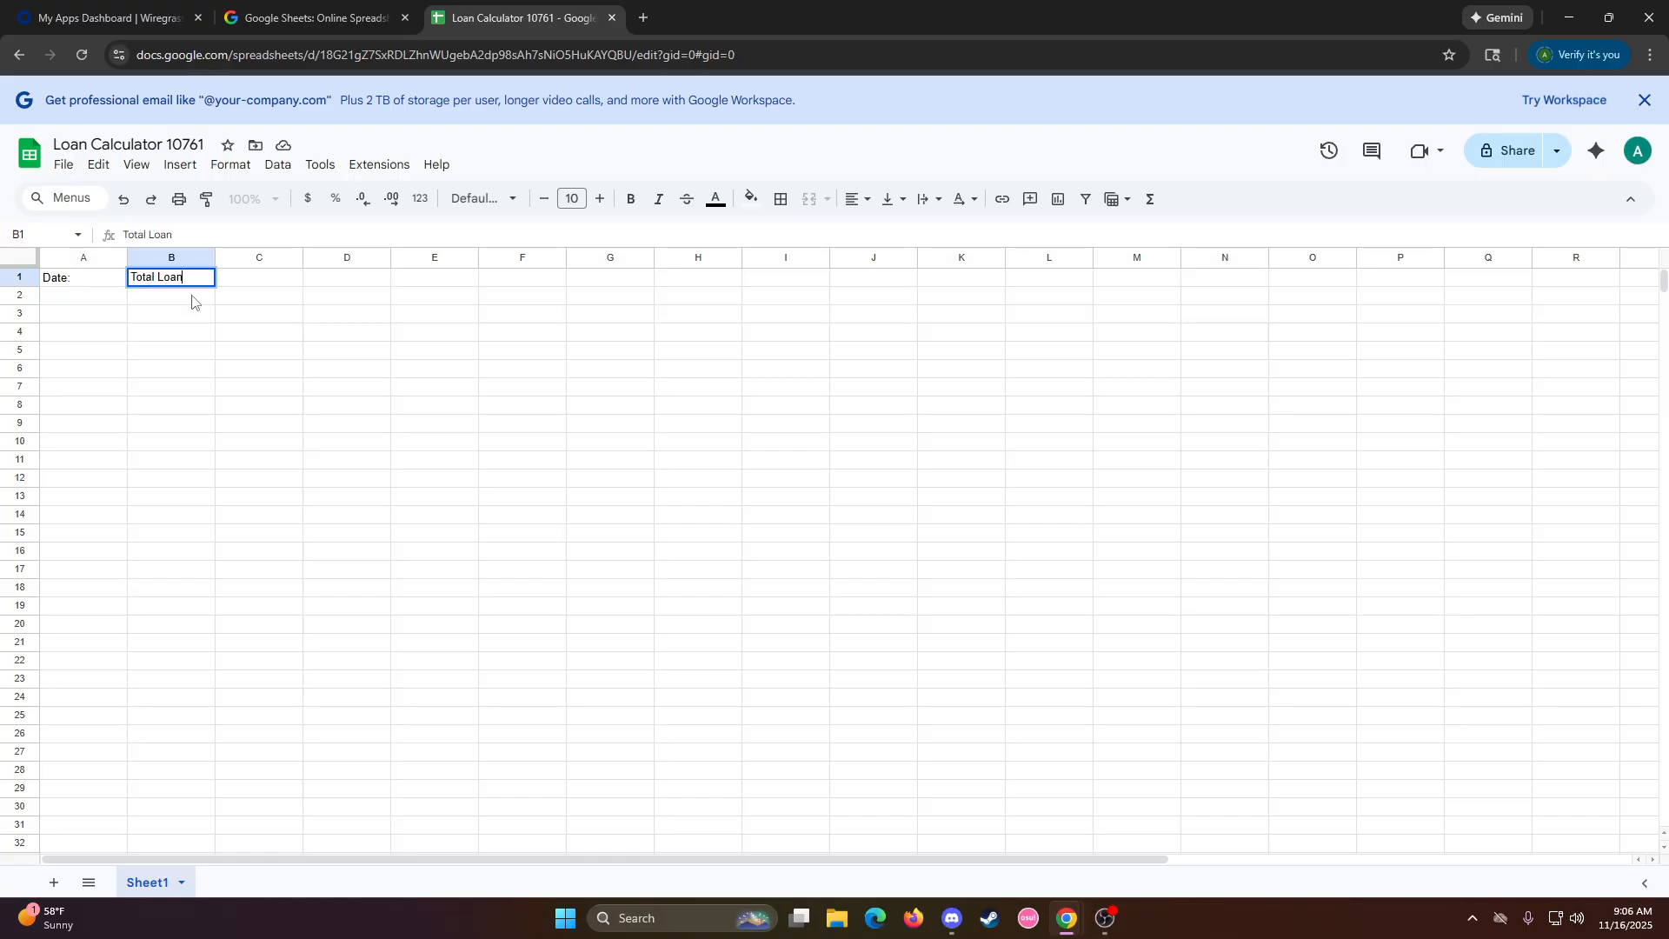
text( Amount)
key(Return)
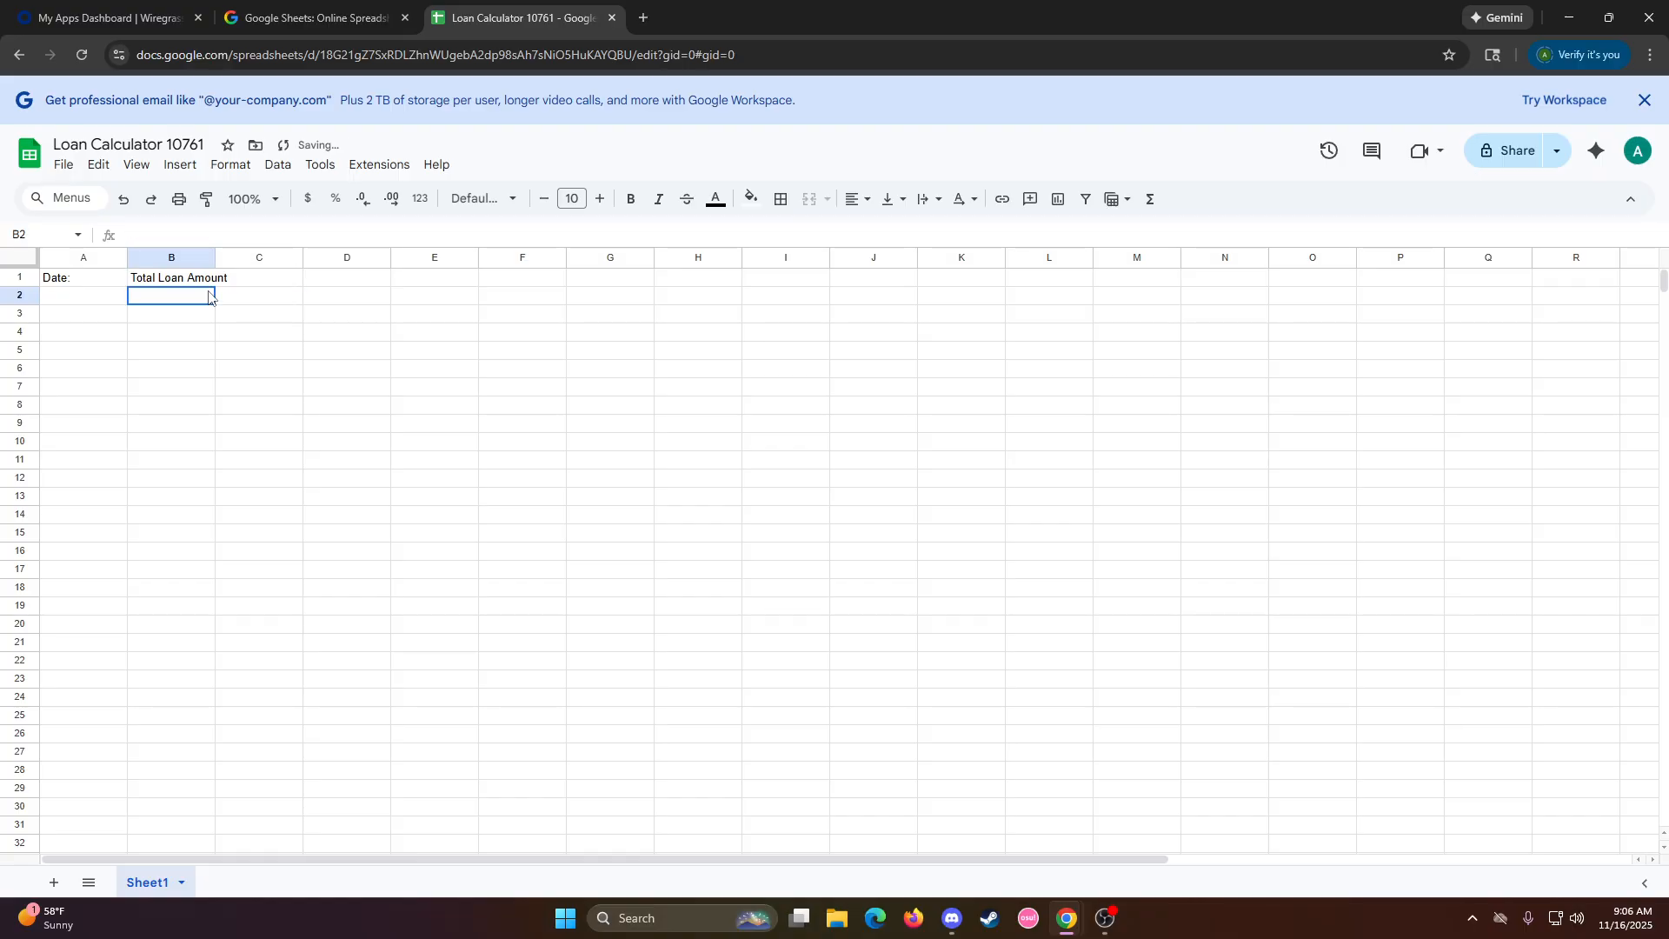
Widen column B so that it just fits the "Total Loan Amount" header
click(268, 281)
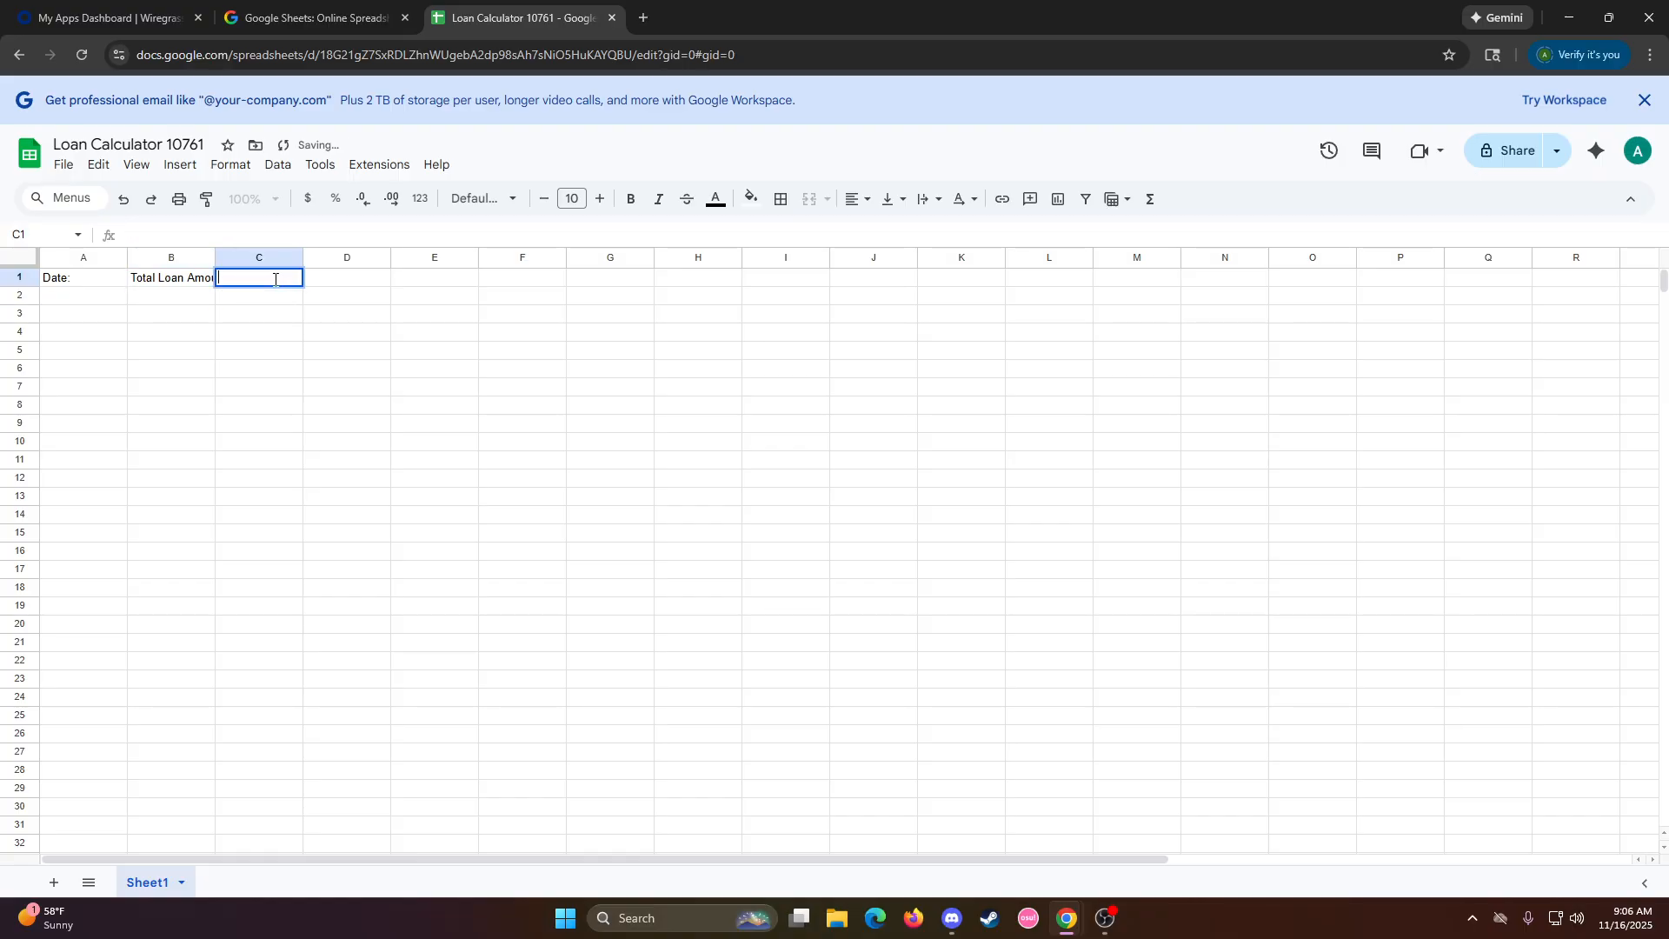
click(188, 395)
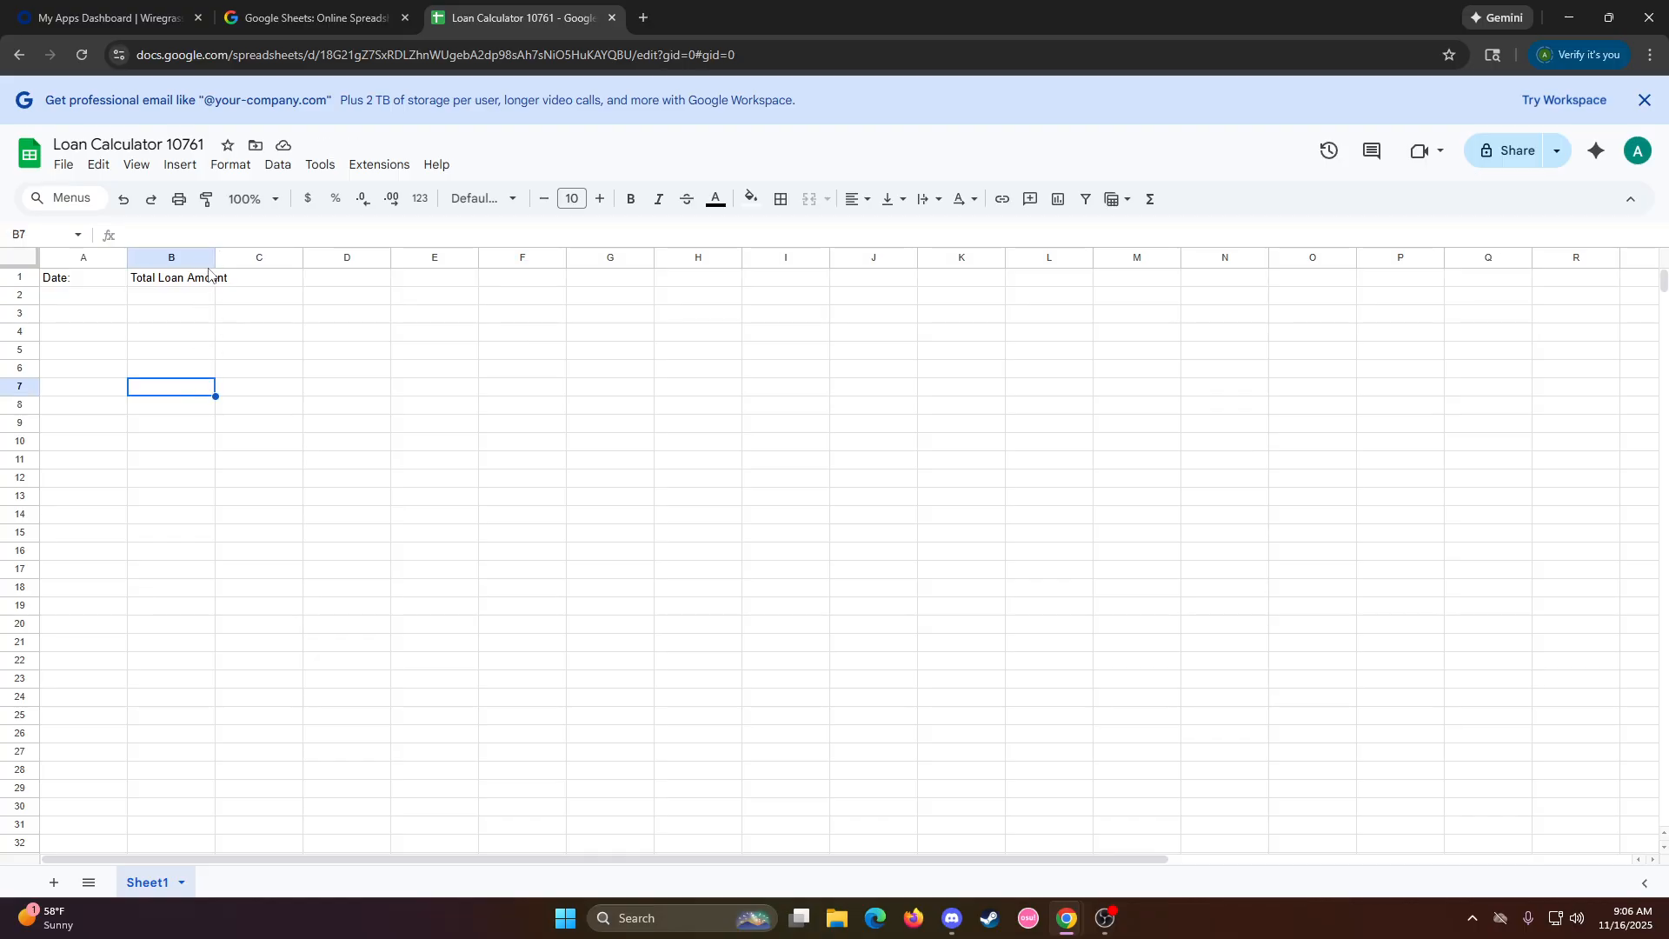
drag(215, 256, 249, 256)
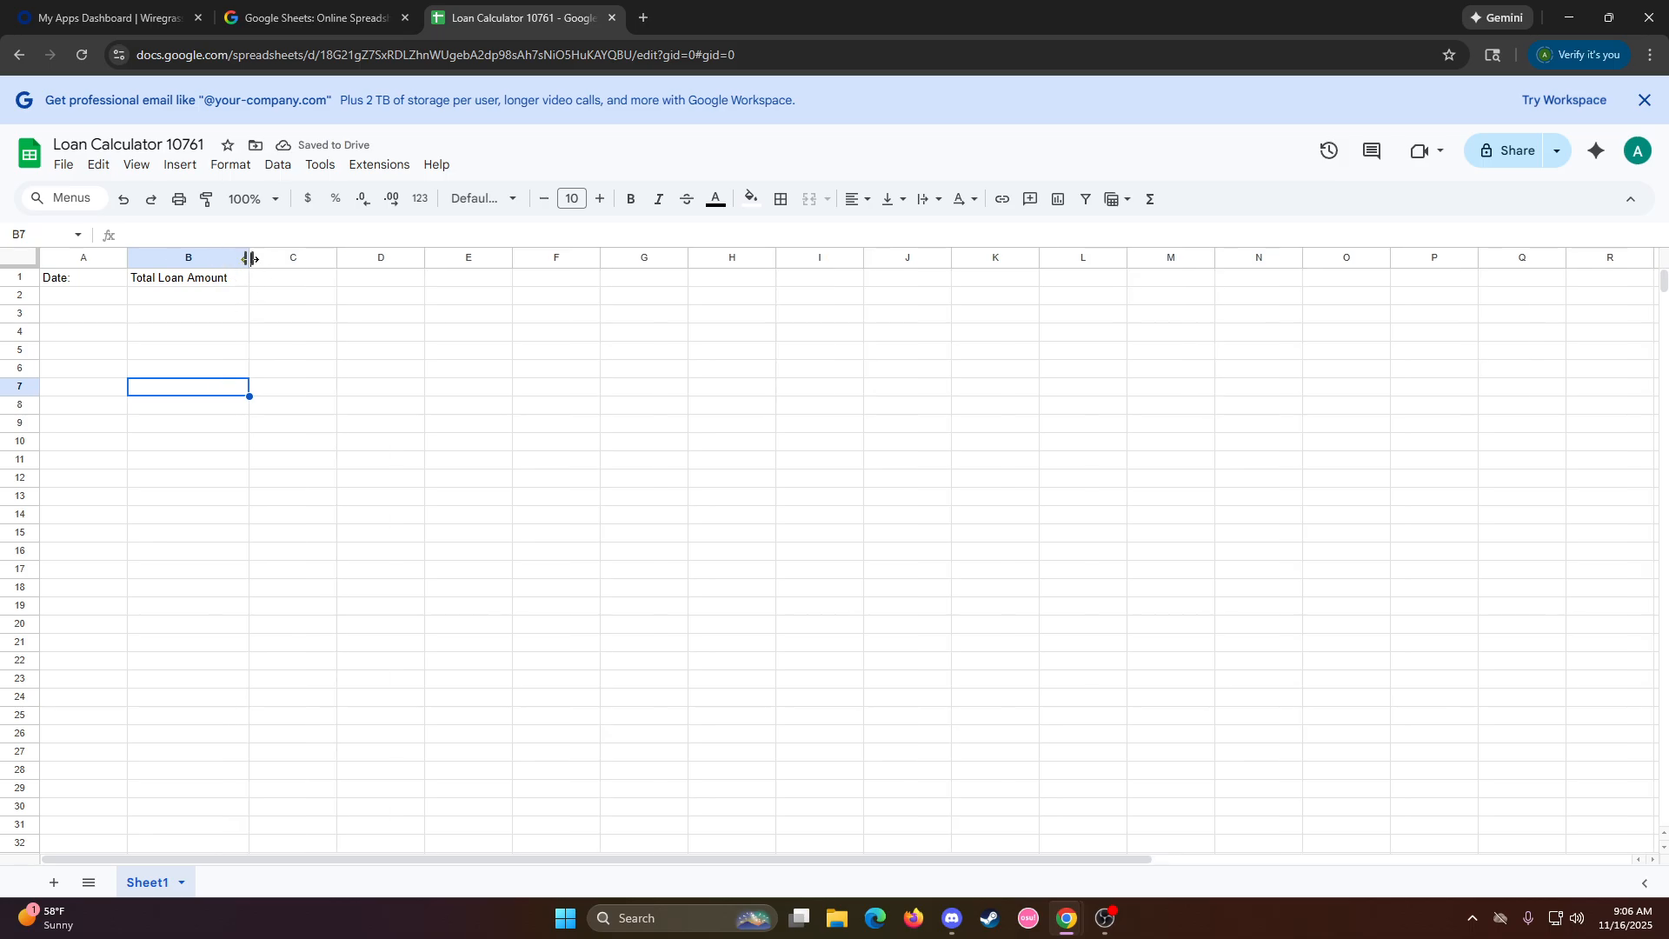
mouse_move(251, 258)
mouse_down()
mouse_move(290, 258)
mouse_move(256, 257)
mouse_up()
drag(254, 257, 237, 257)
Enter the header "Interest Accrued (Current Month)" in cell C1 and widen column C to fit it
click(263, 284)
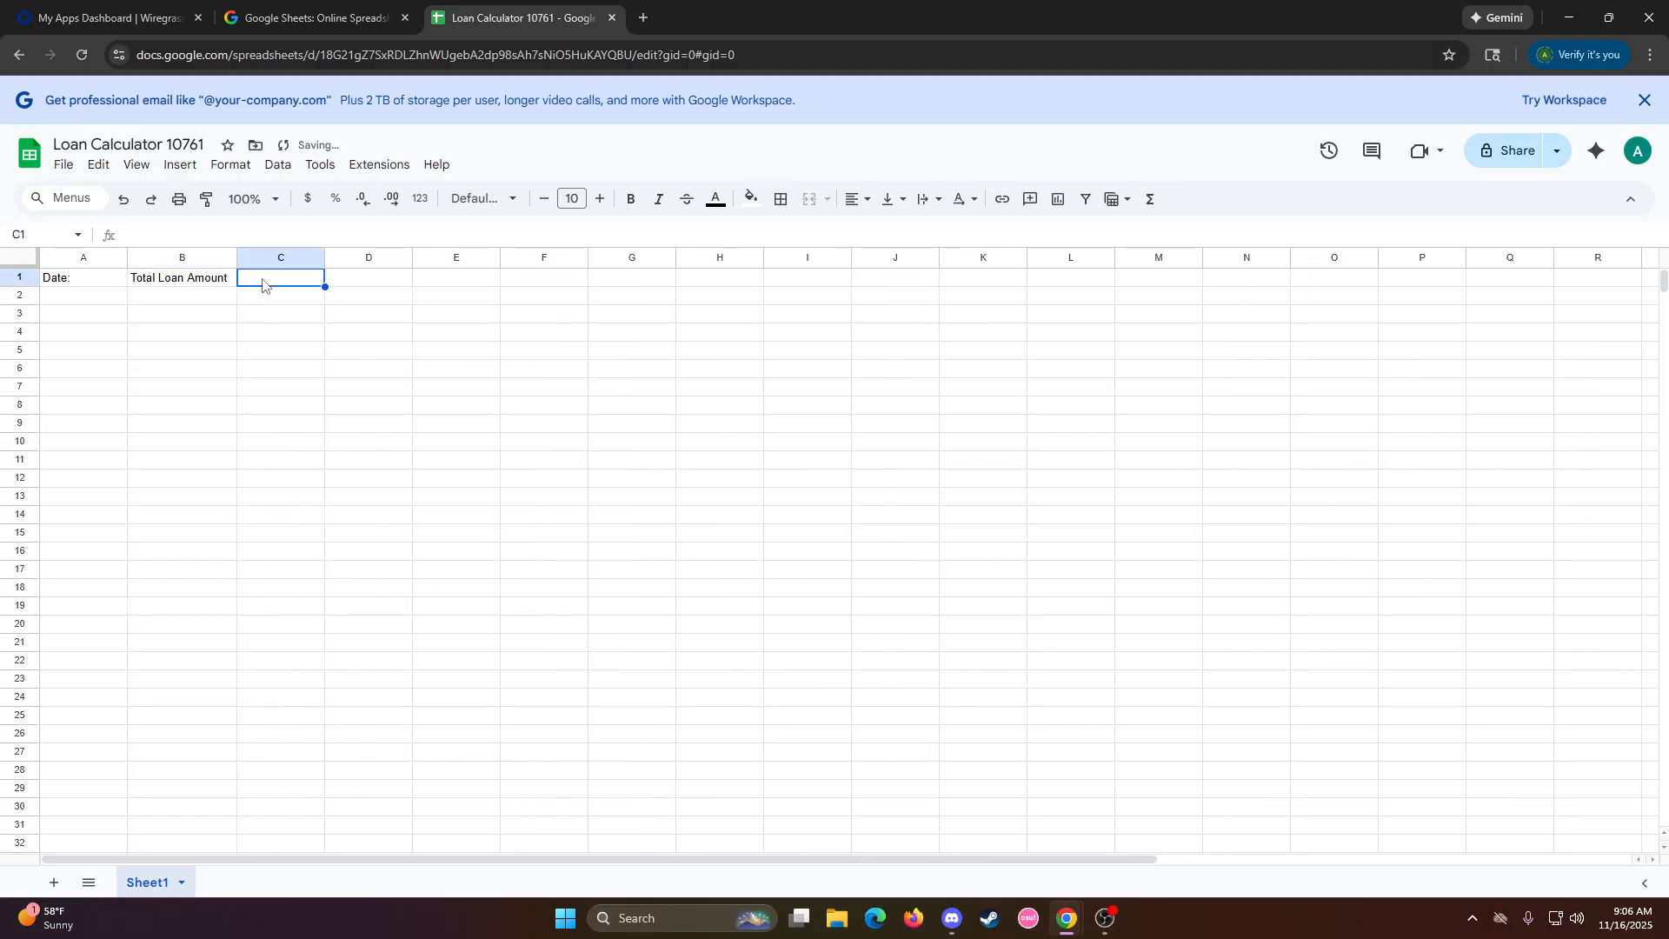
double_click(263, 284)
text(Interest )
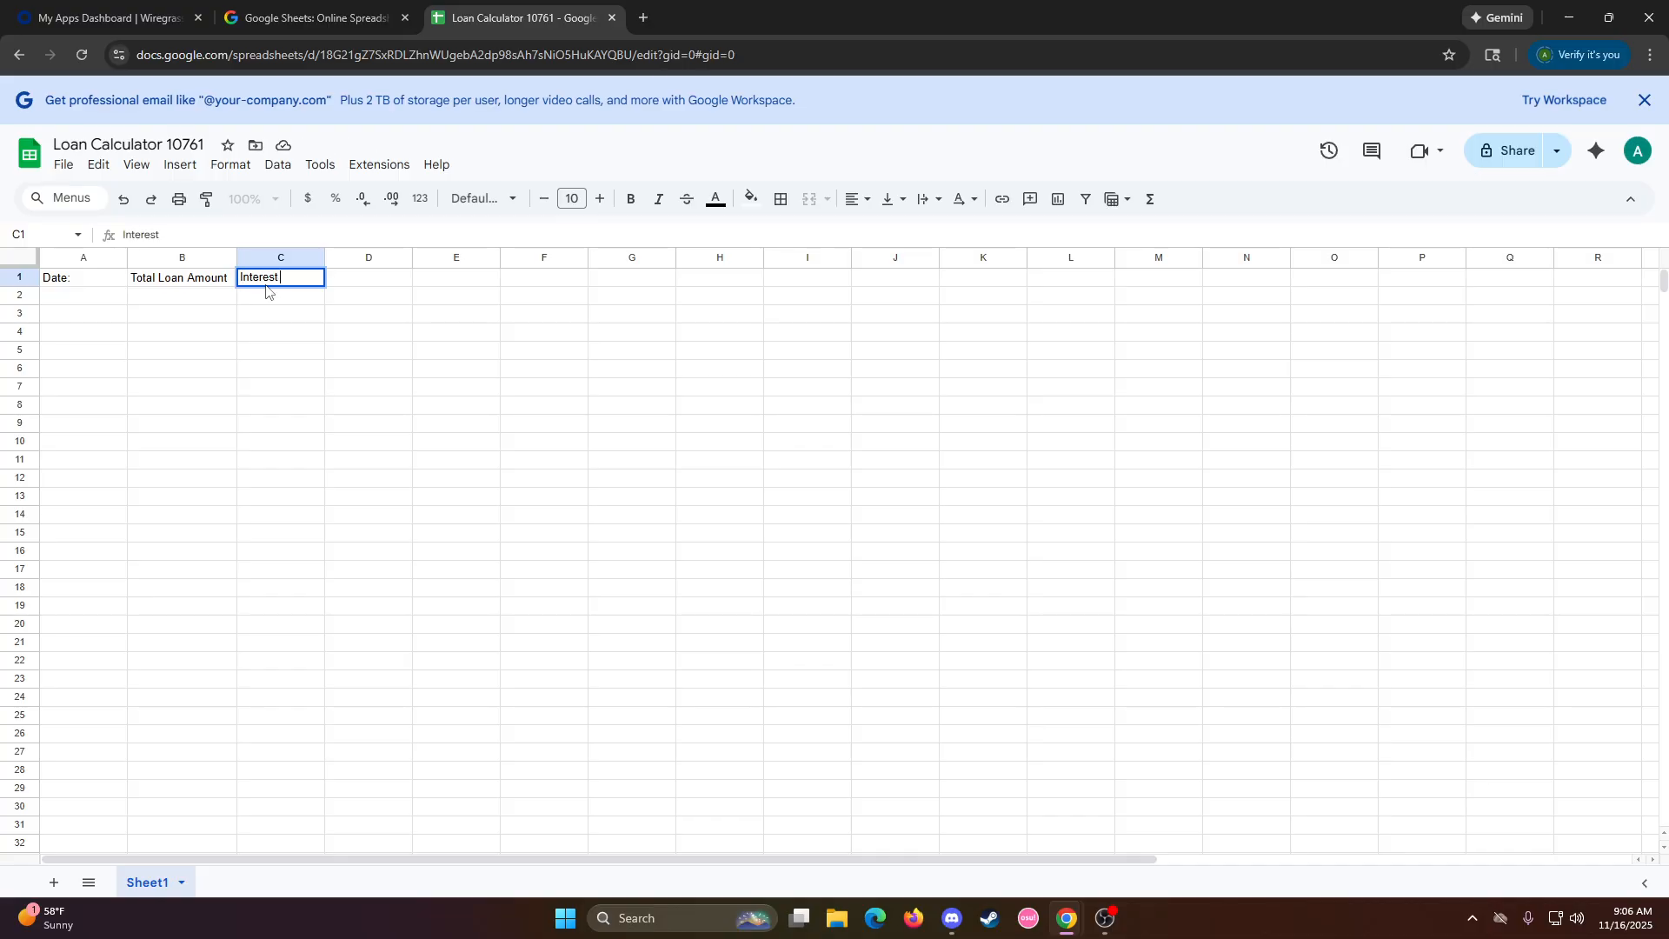
text(Accrued (Curre)
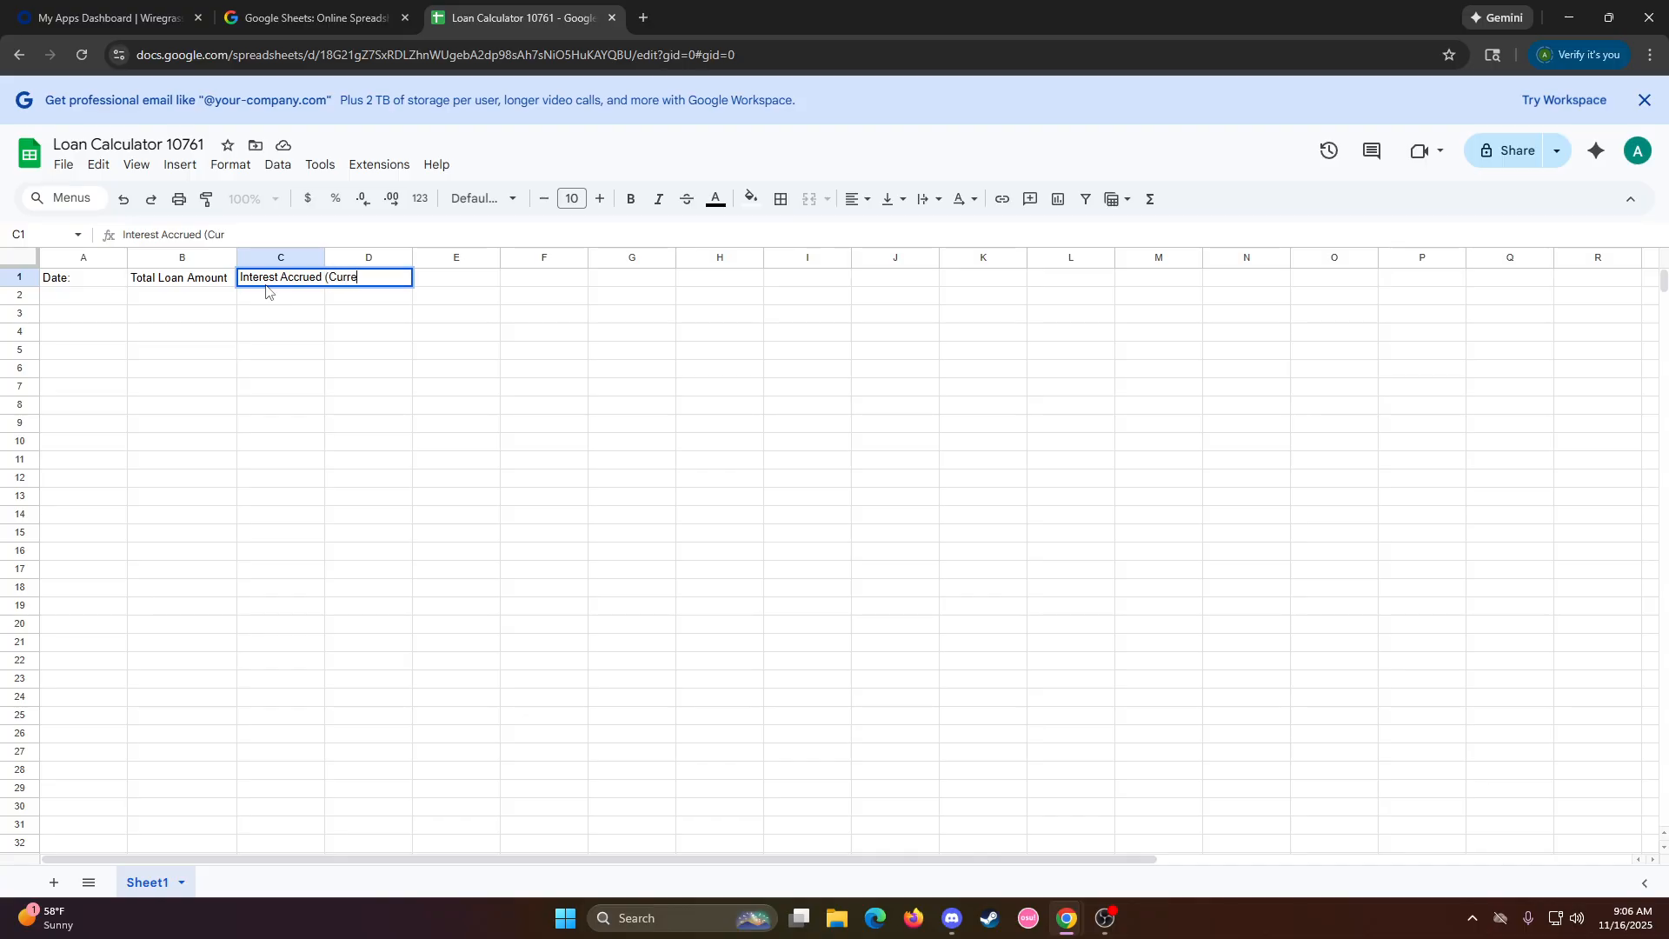
text(nt Month)
click(387, 320)
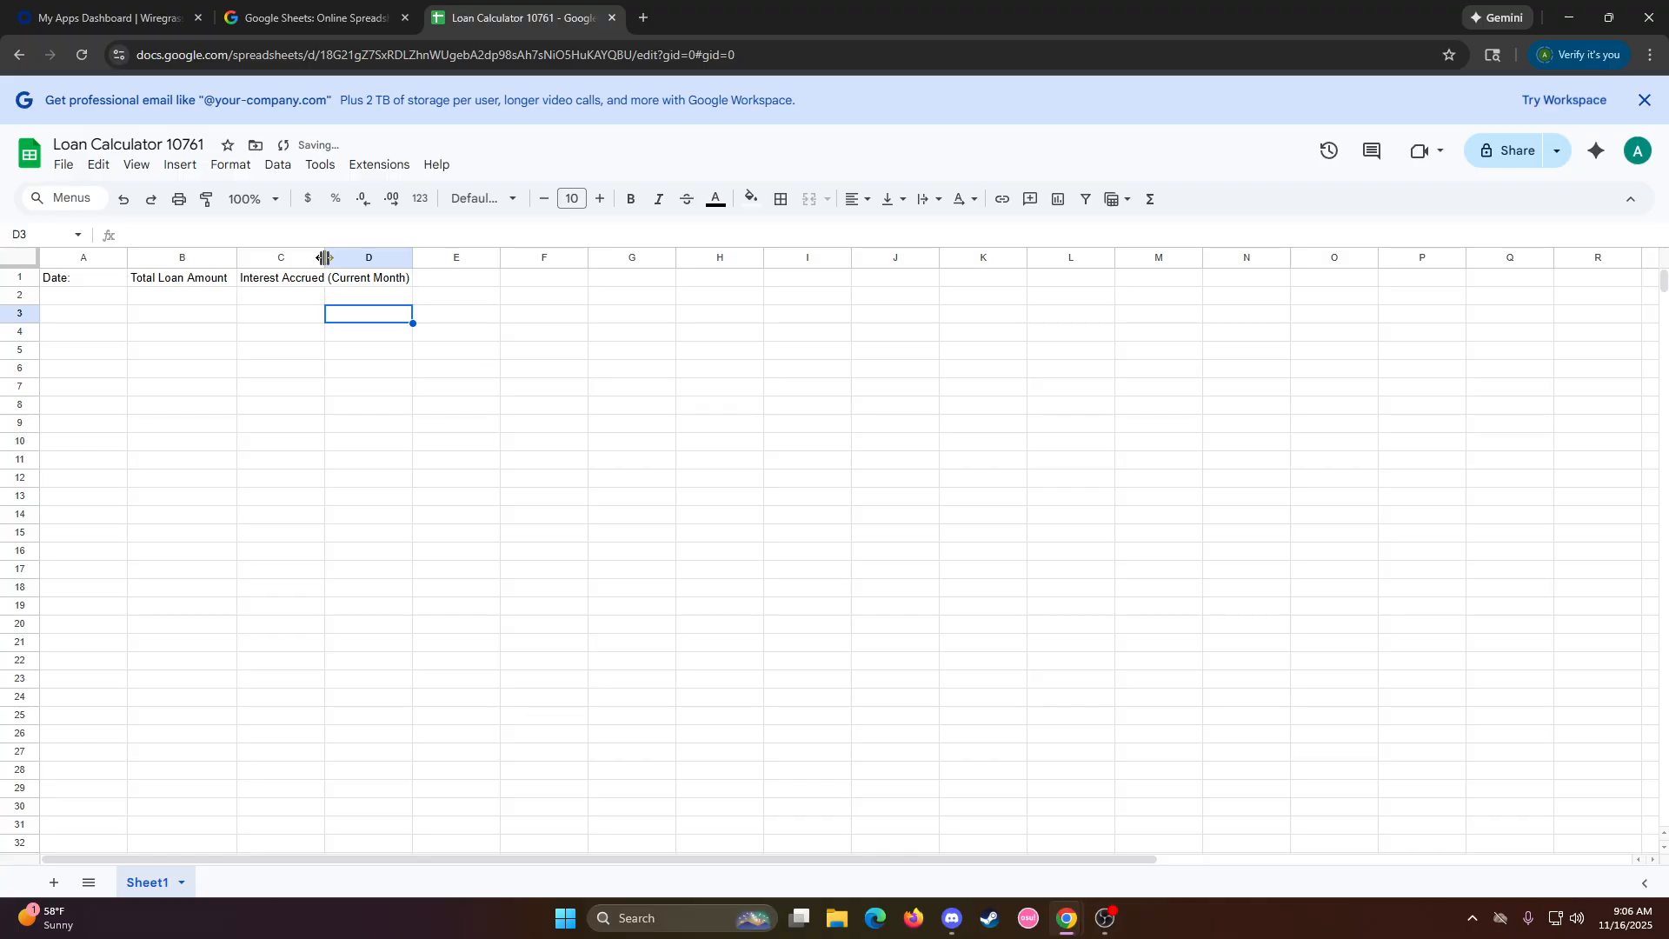
drag(324, 257, 415, 258)
Enter the header "Total Interest Accrued" in cell D1 and widen column D to fit it
double_click(478, 275)
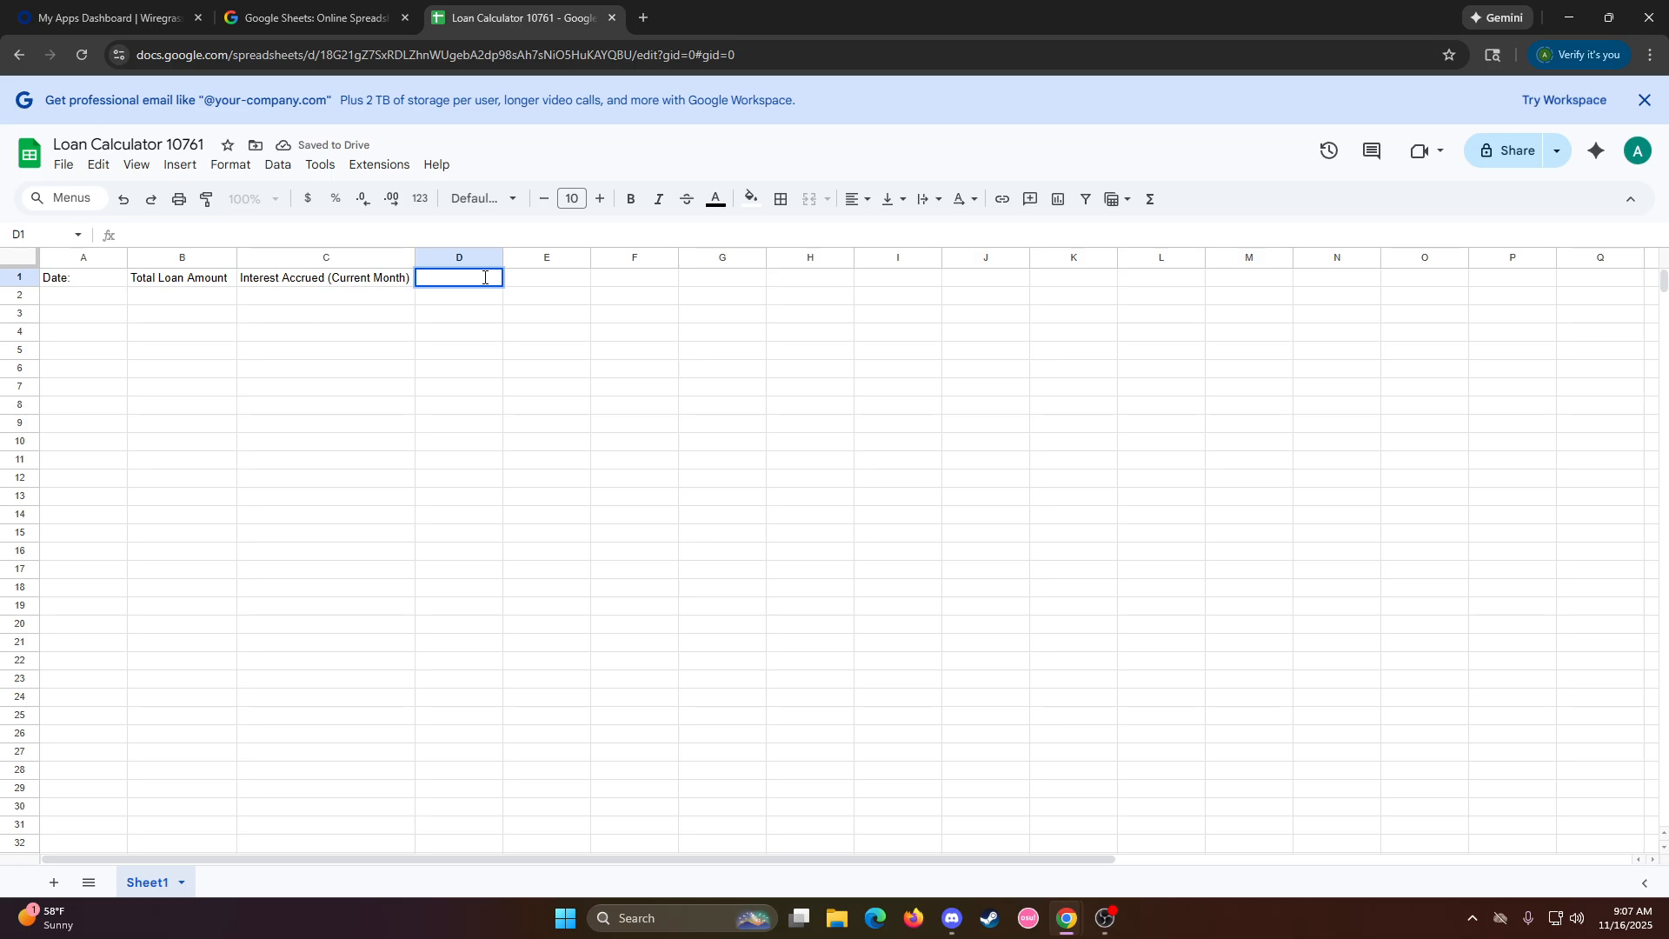
text(Total Interest Accrued)
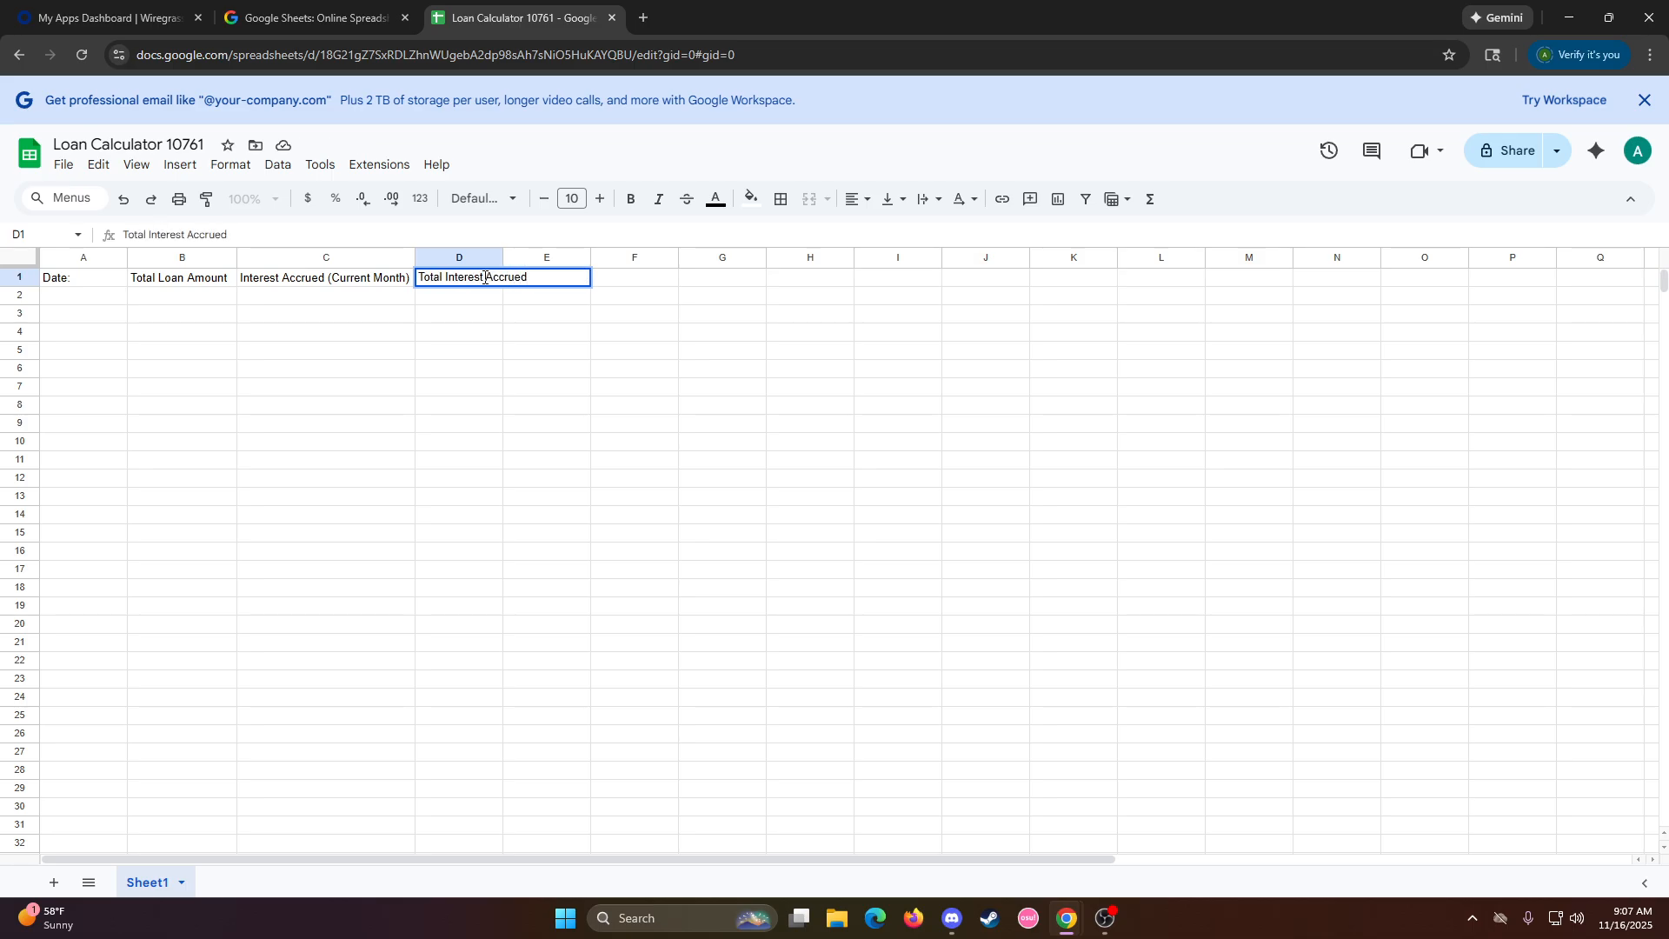
click(522, 315)
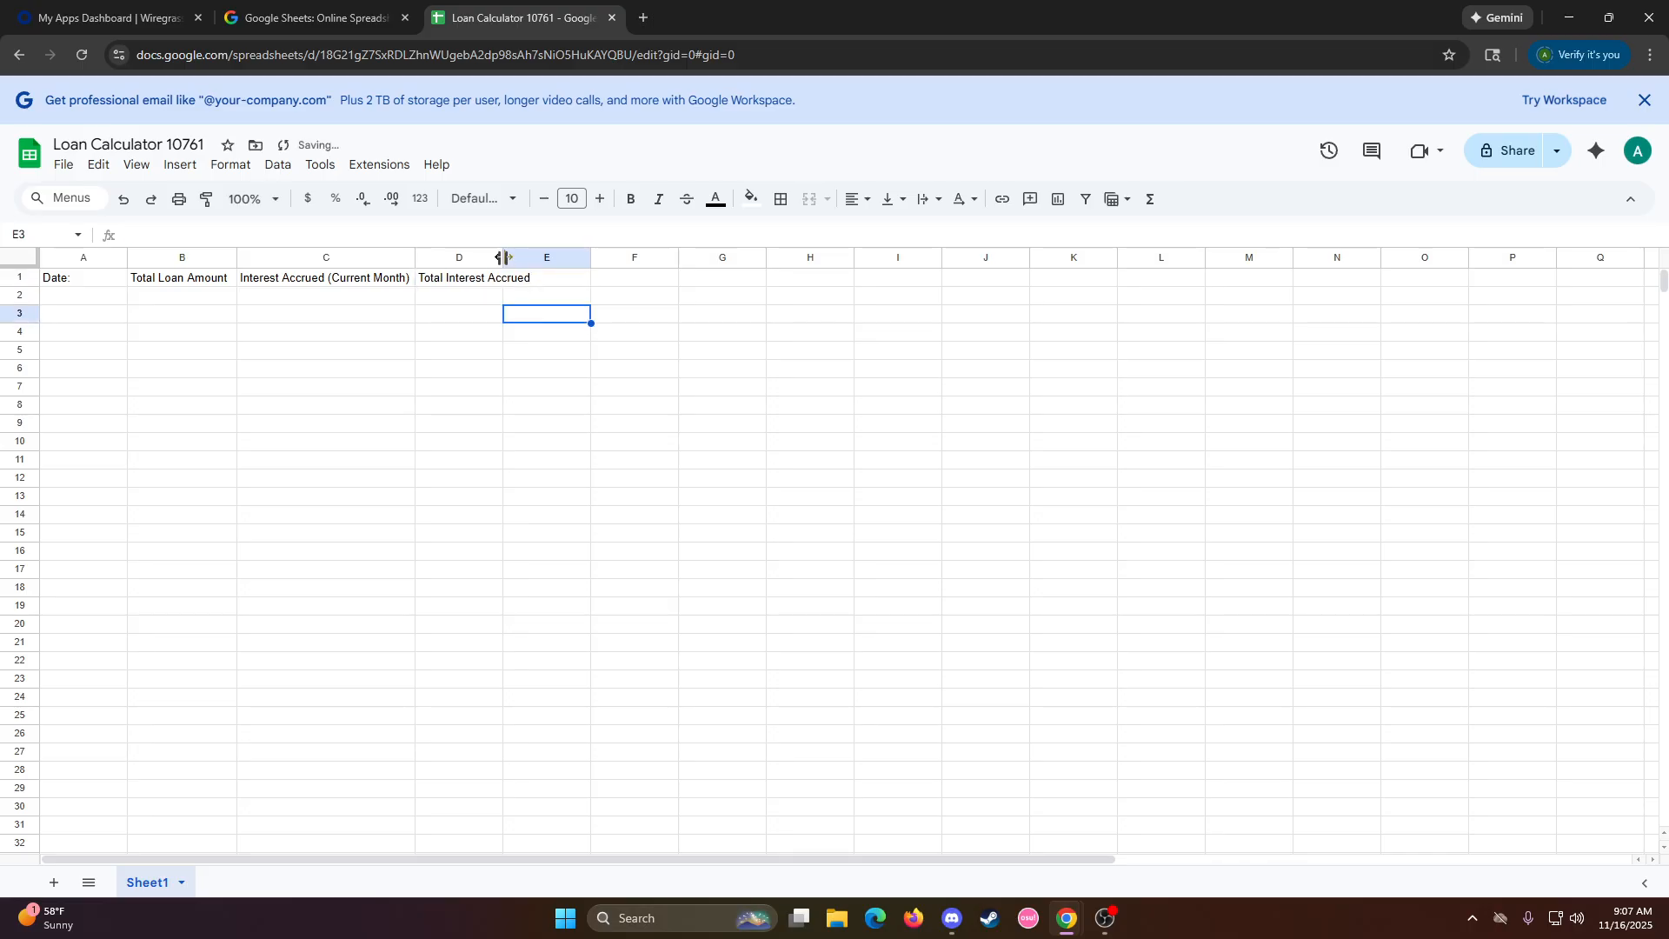
drag(503, 258, 538, 259)
Enter the headers "Total Spent" in cell E1 and "Principle Paid off" in cell F1
click(591, 280)
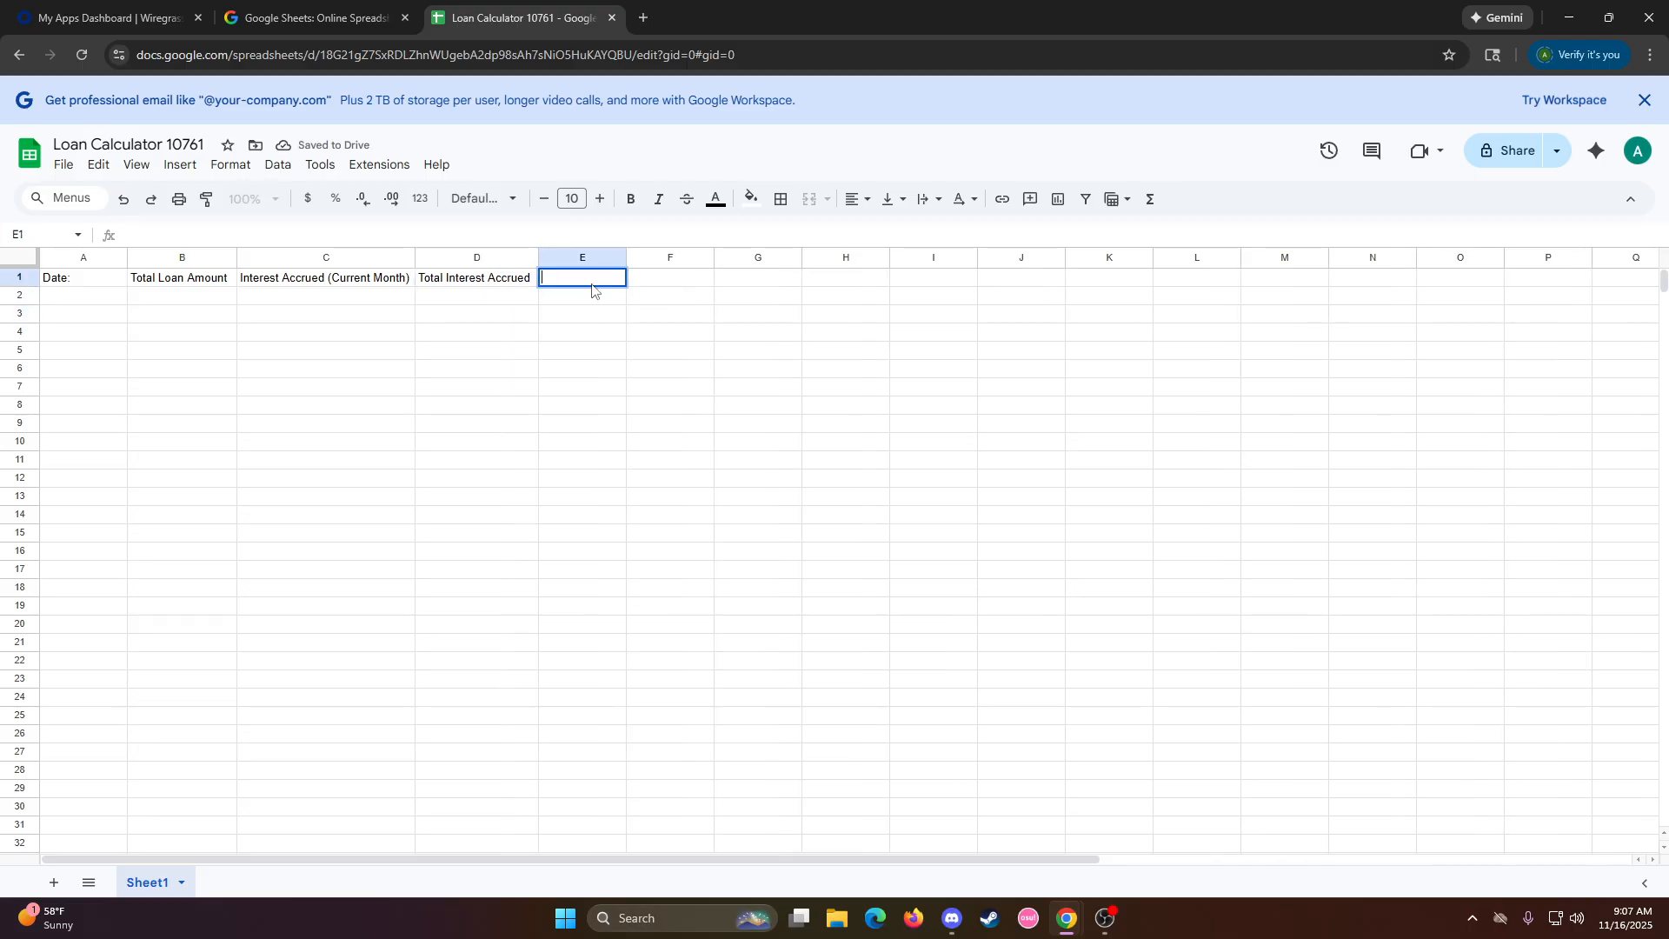
text(Total Spent)
double_click(663, 278)
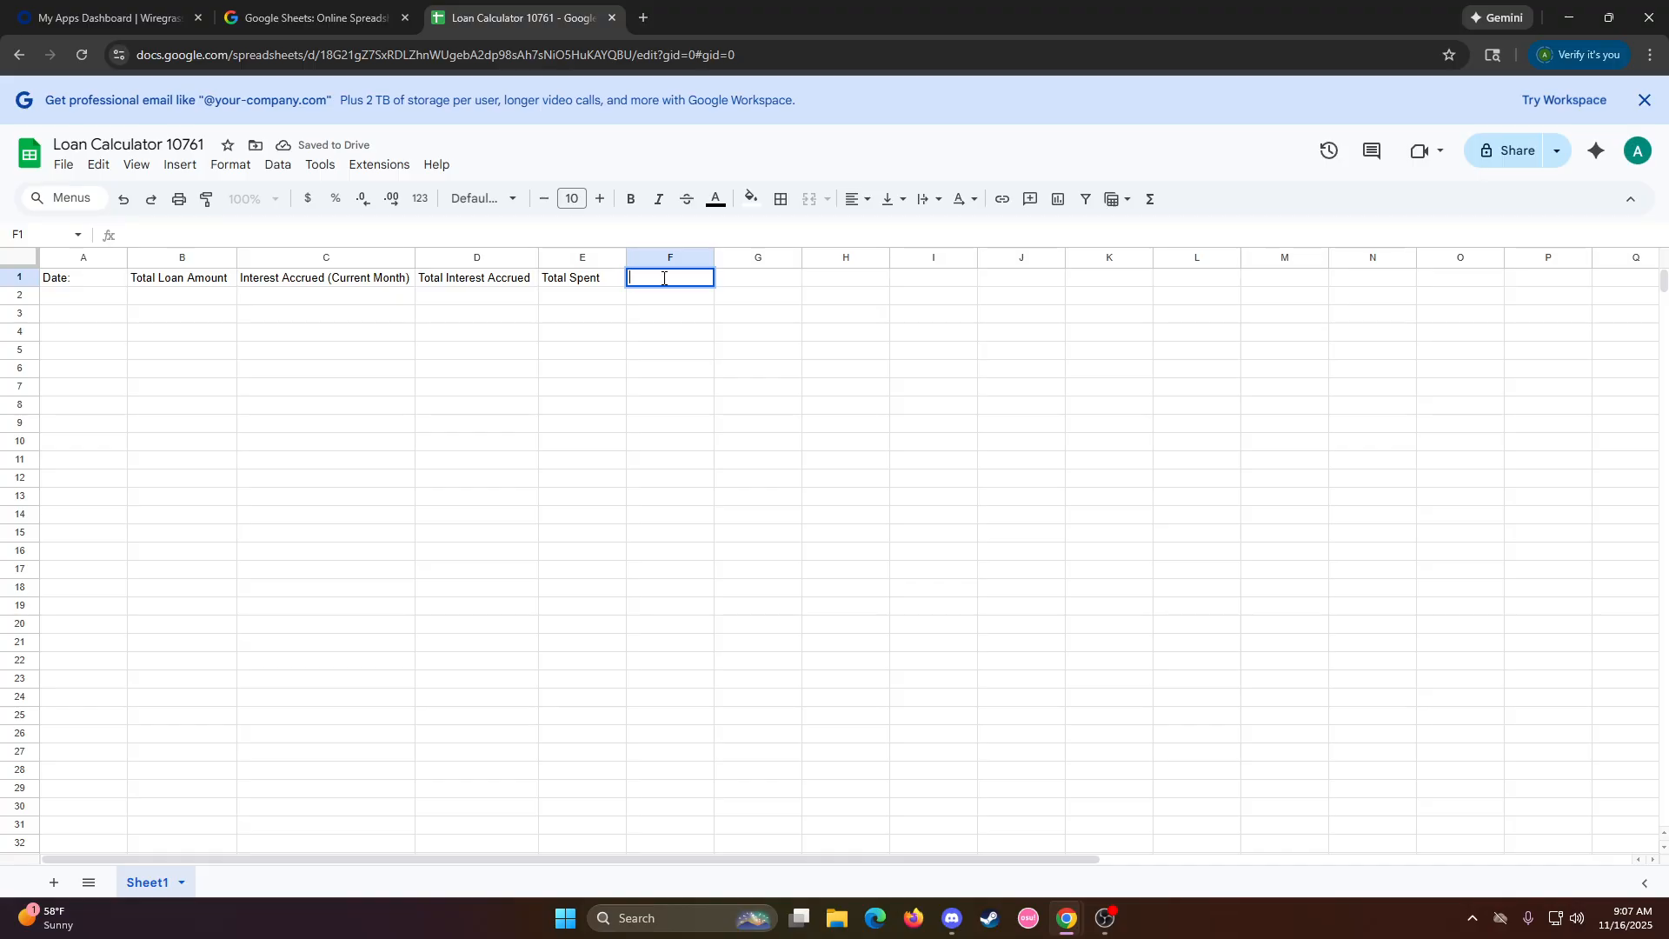
text(Principle Paid off)
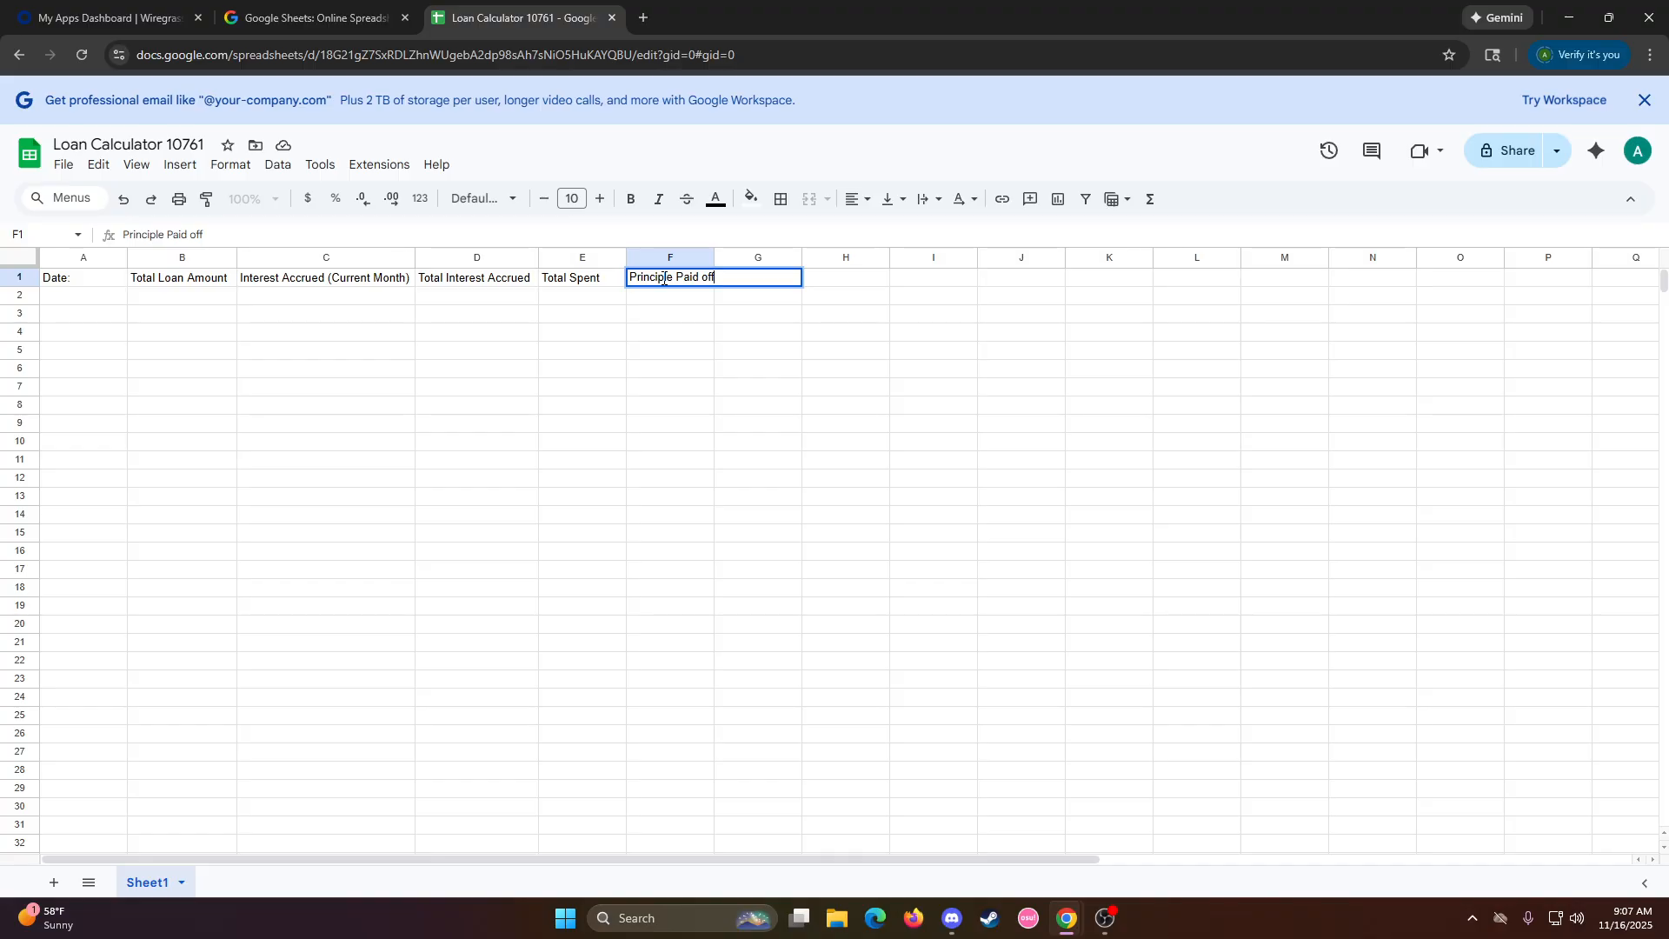
Widen column F slightly to fit the "Principle Paid off" header
click(732, 293)
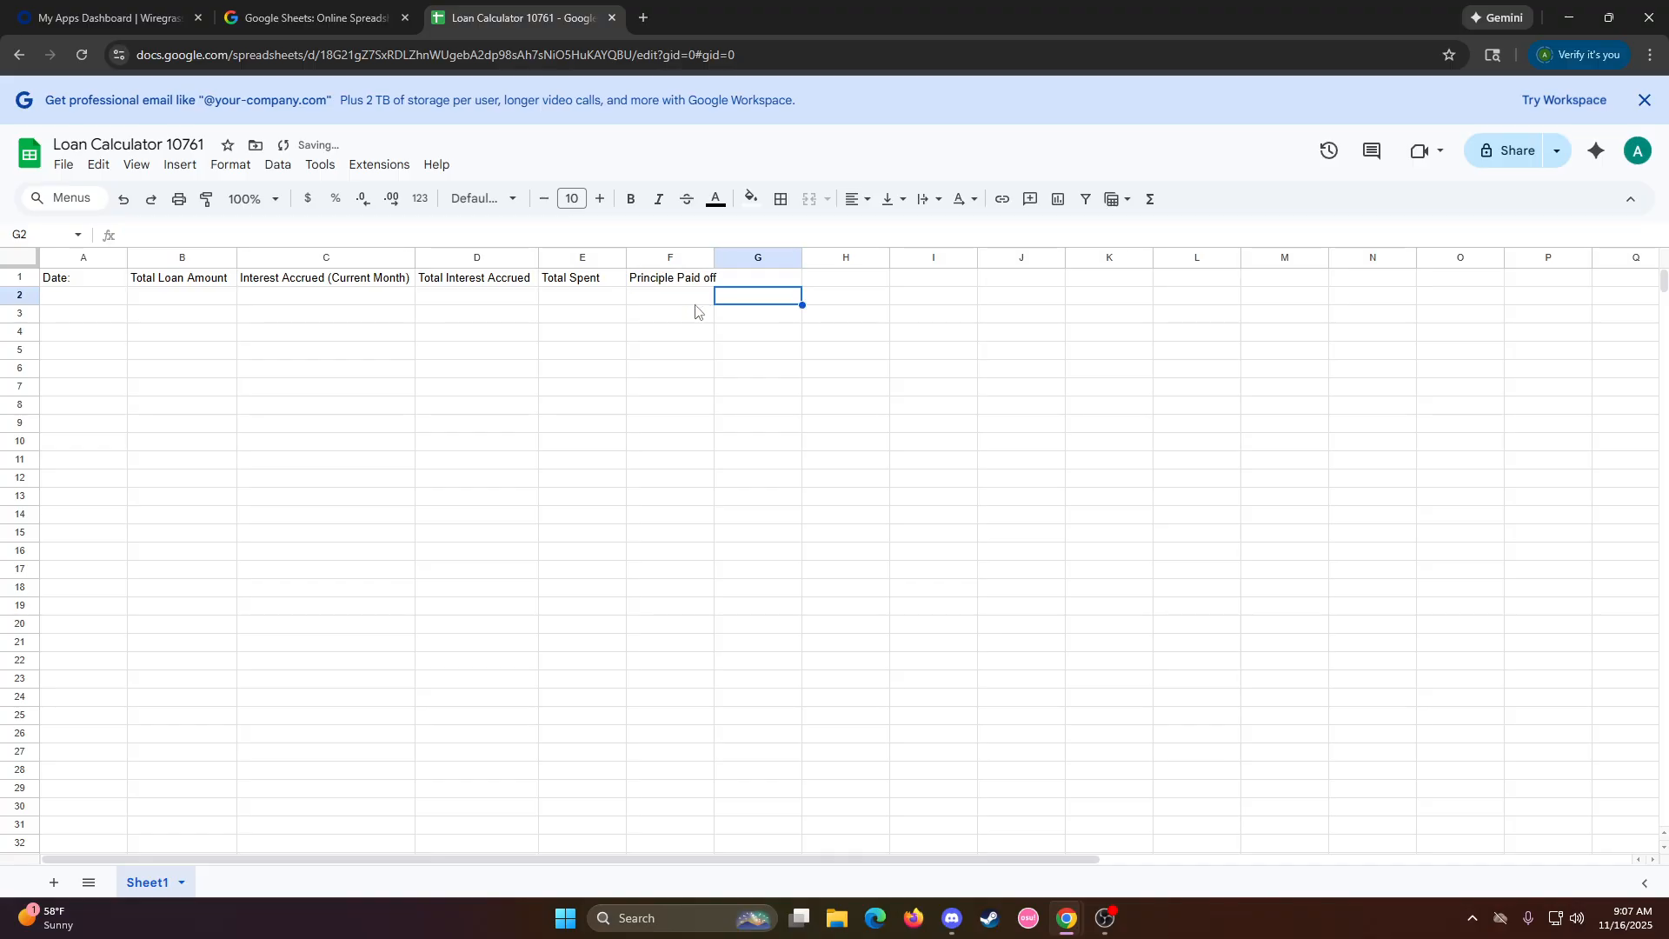
click(692, 279)
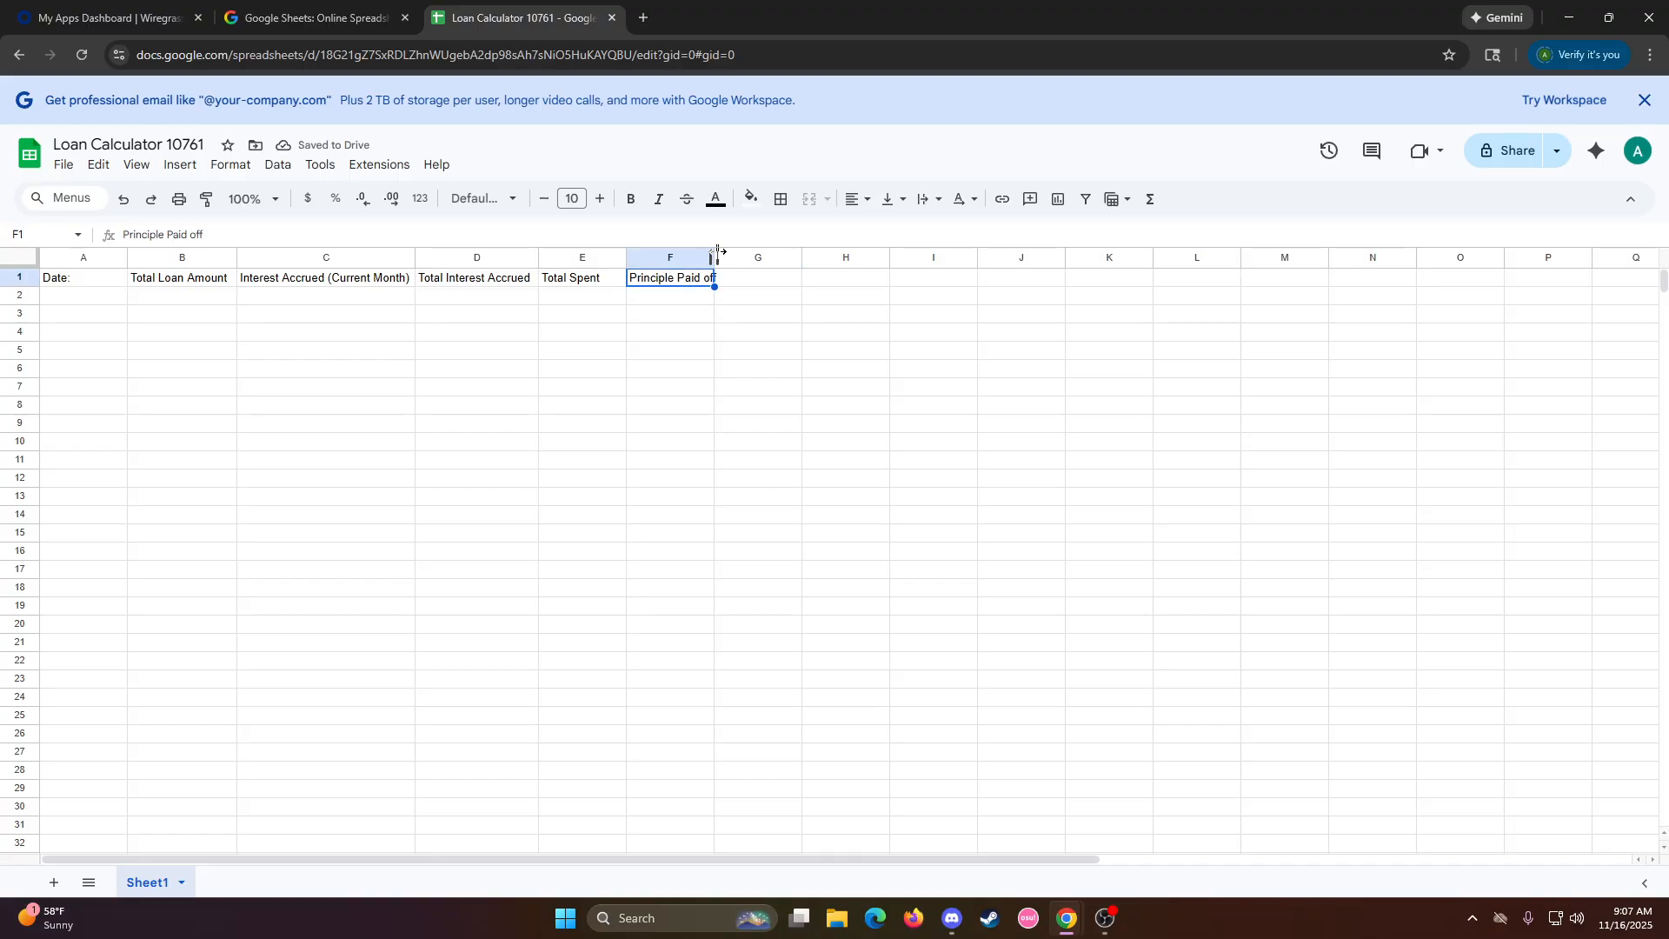
drag(721, 257, 725, 257)
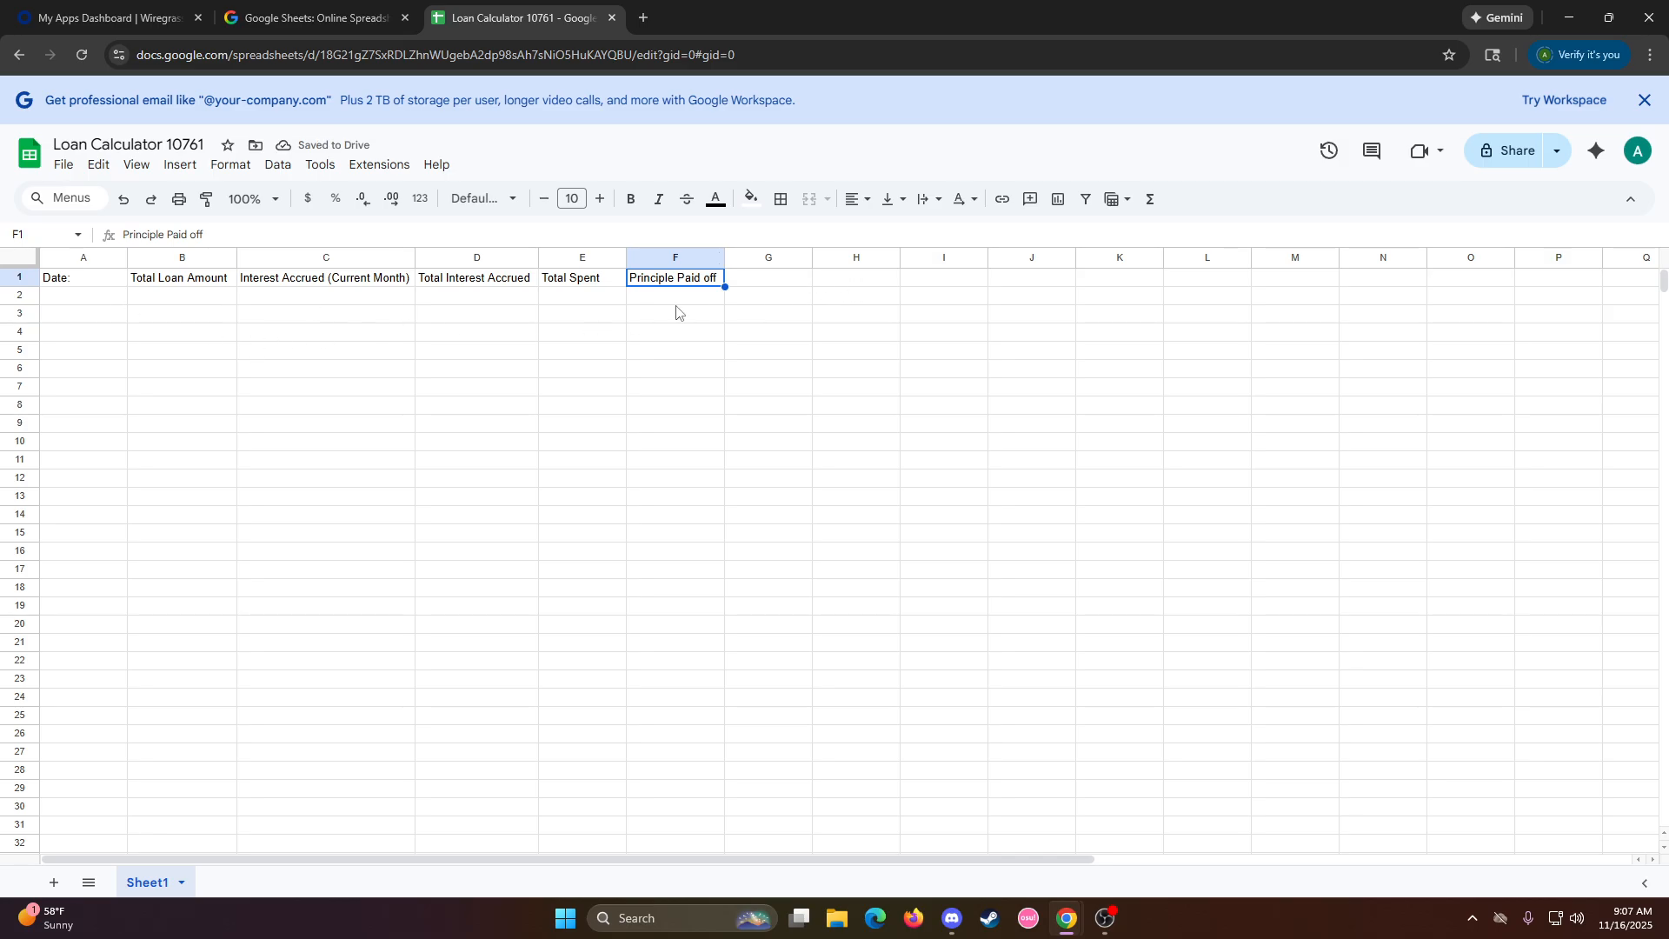
click(848, 278)
click(762, 353)
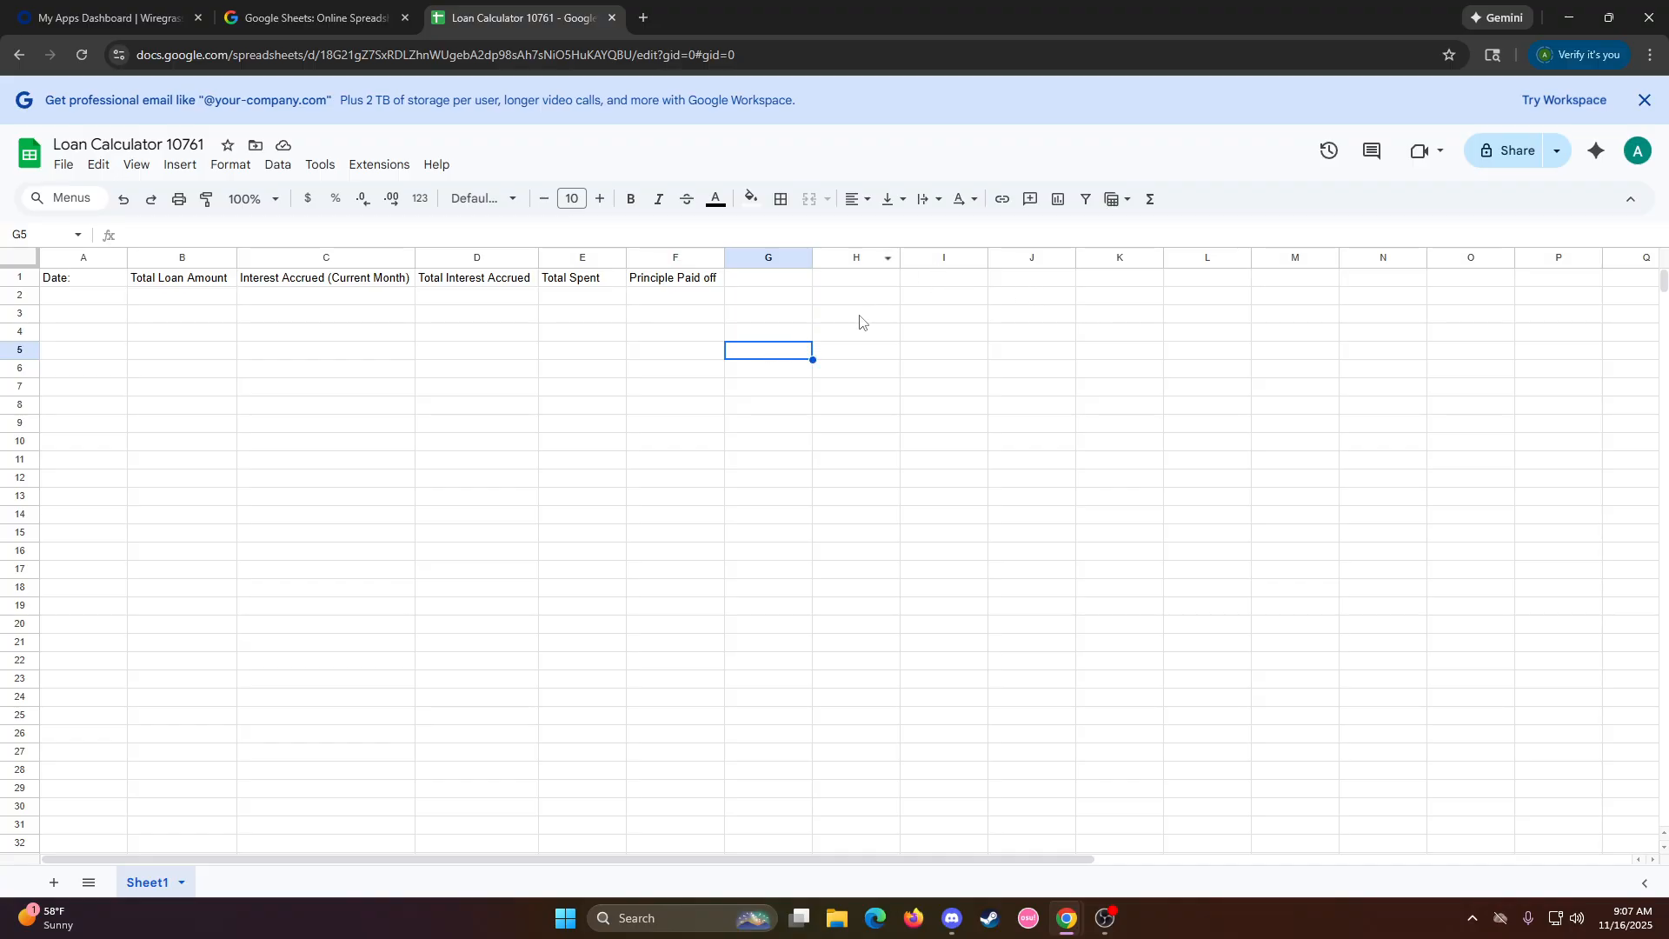
scroll(843, 320, up, 3)
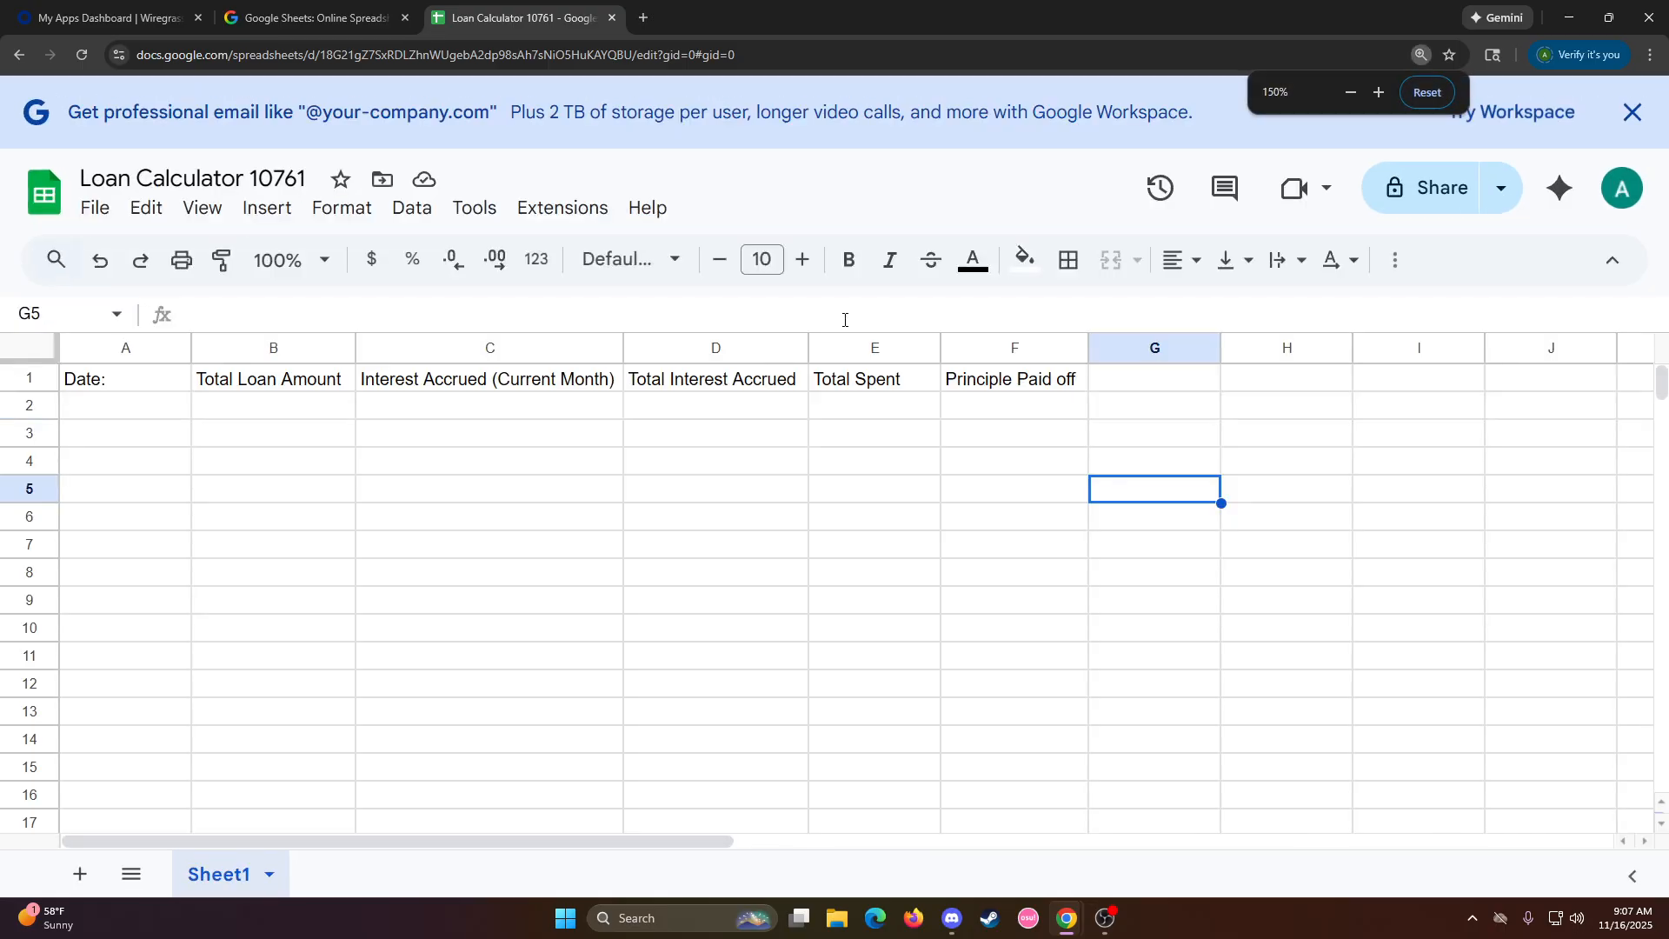
scroll(843, 320, down, 3)
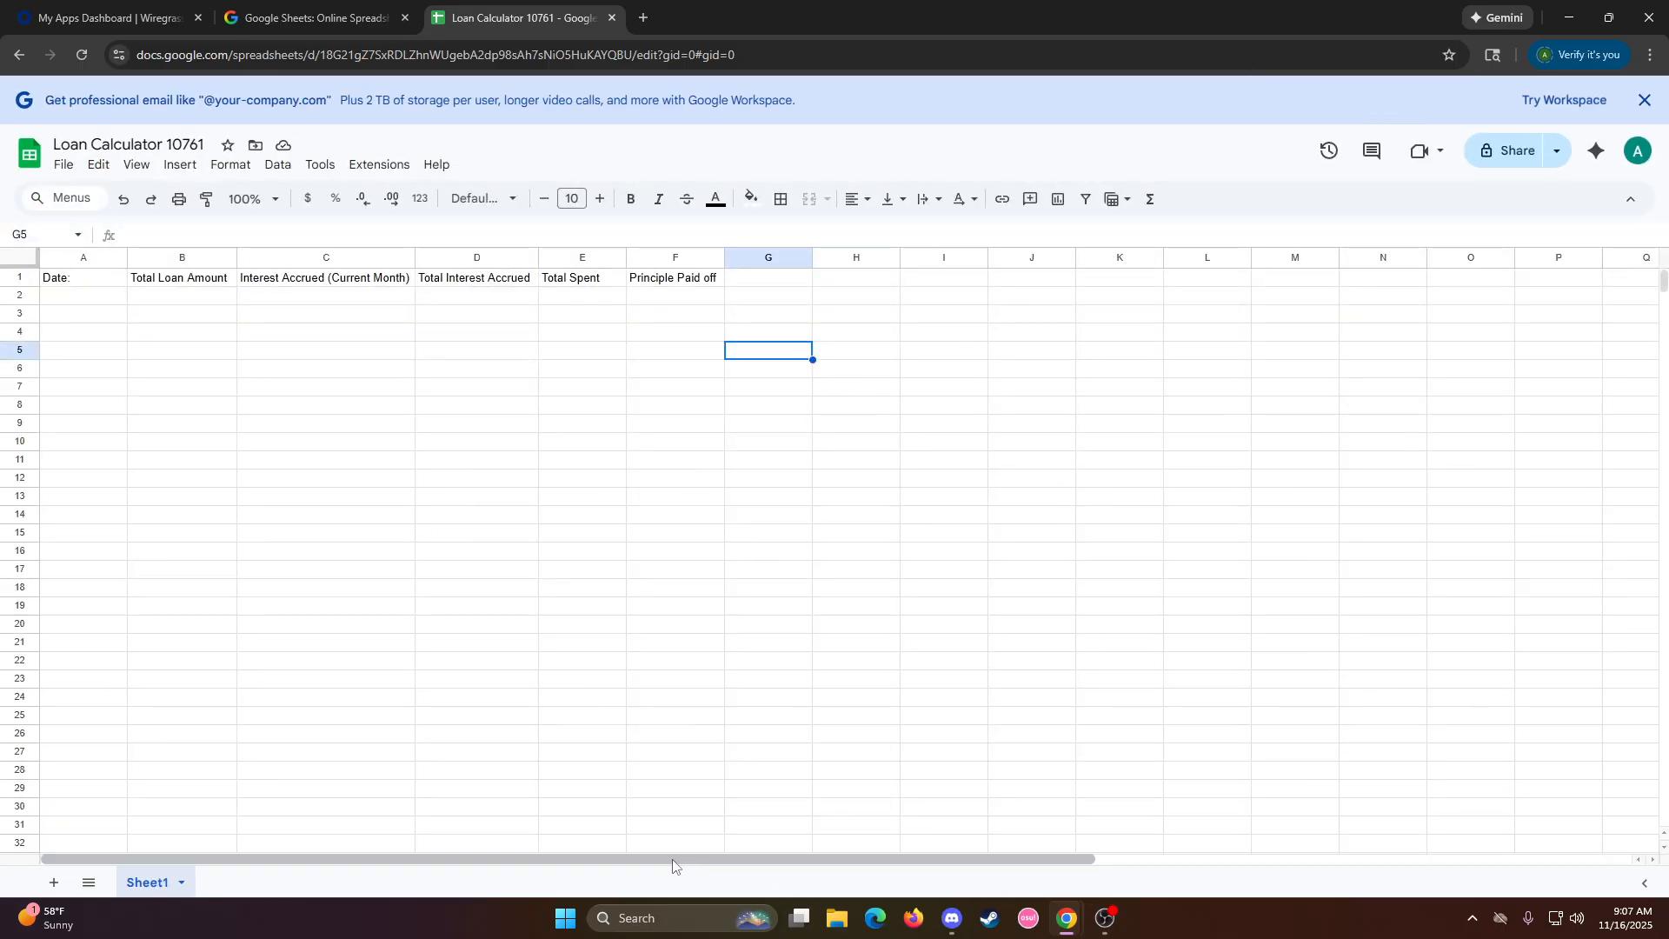
drag(704, 861, 484, 842)
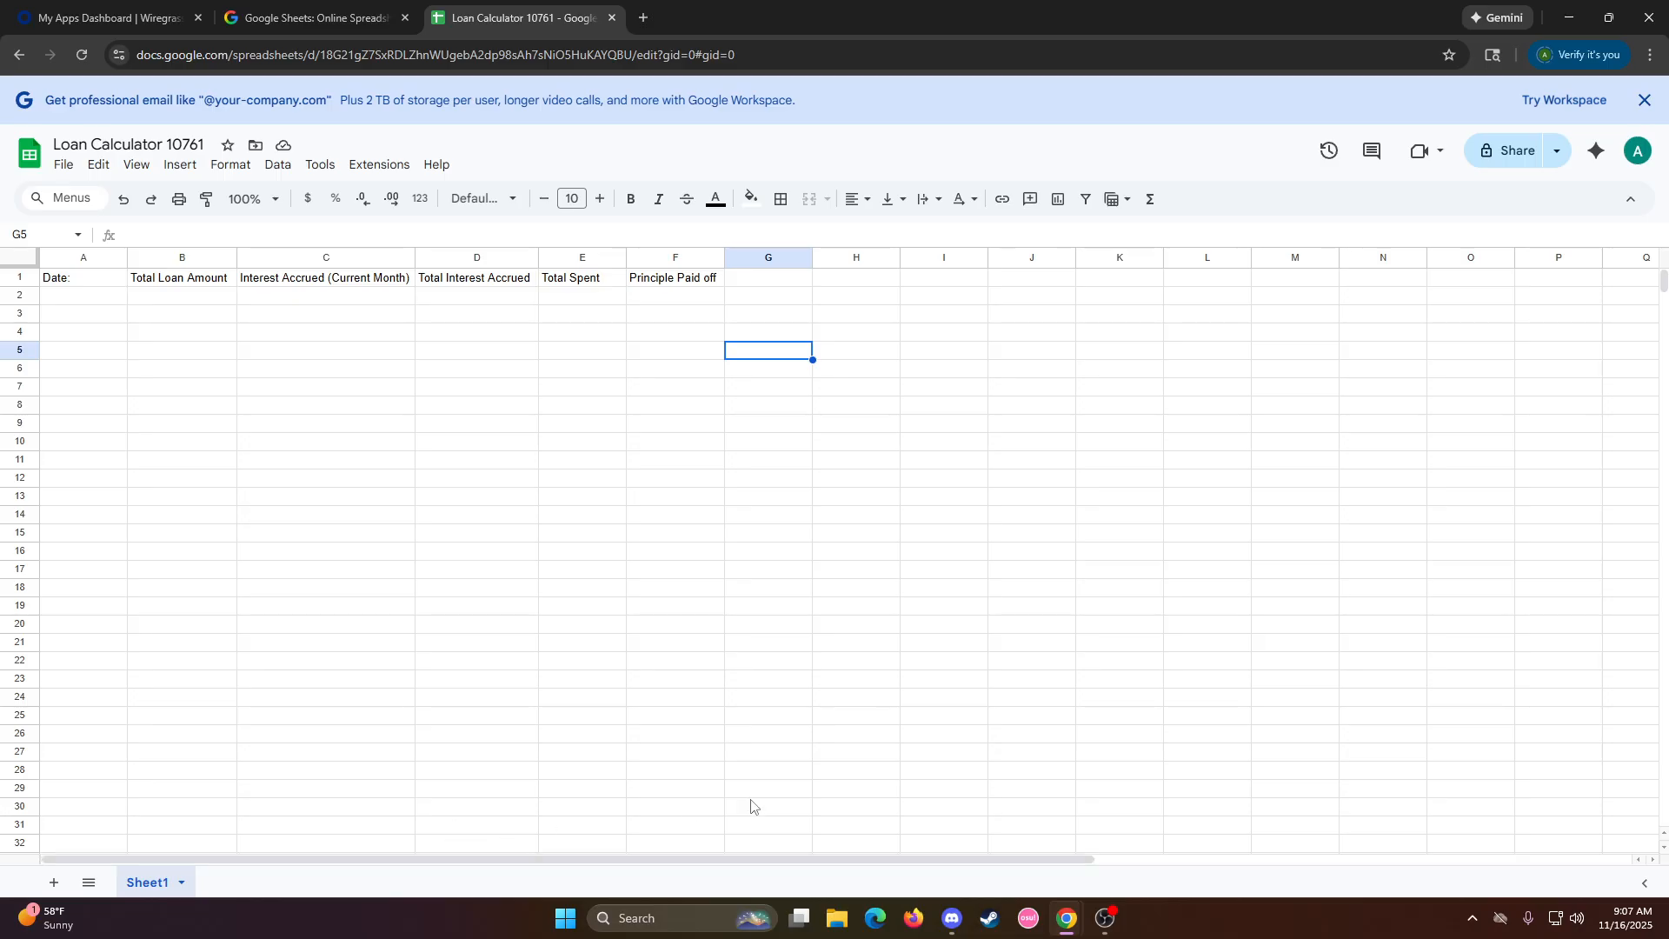
Enter the header "Initial Loan Amount" in cell H1 and widen column H to fit it
double_click(838, 278)
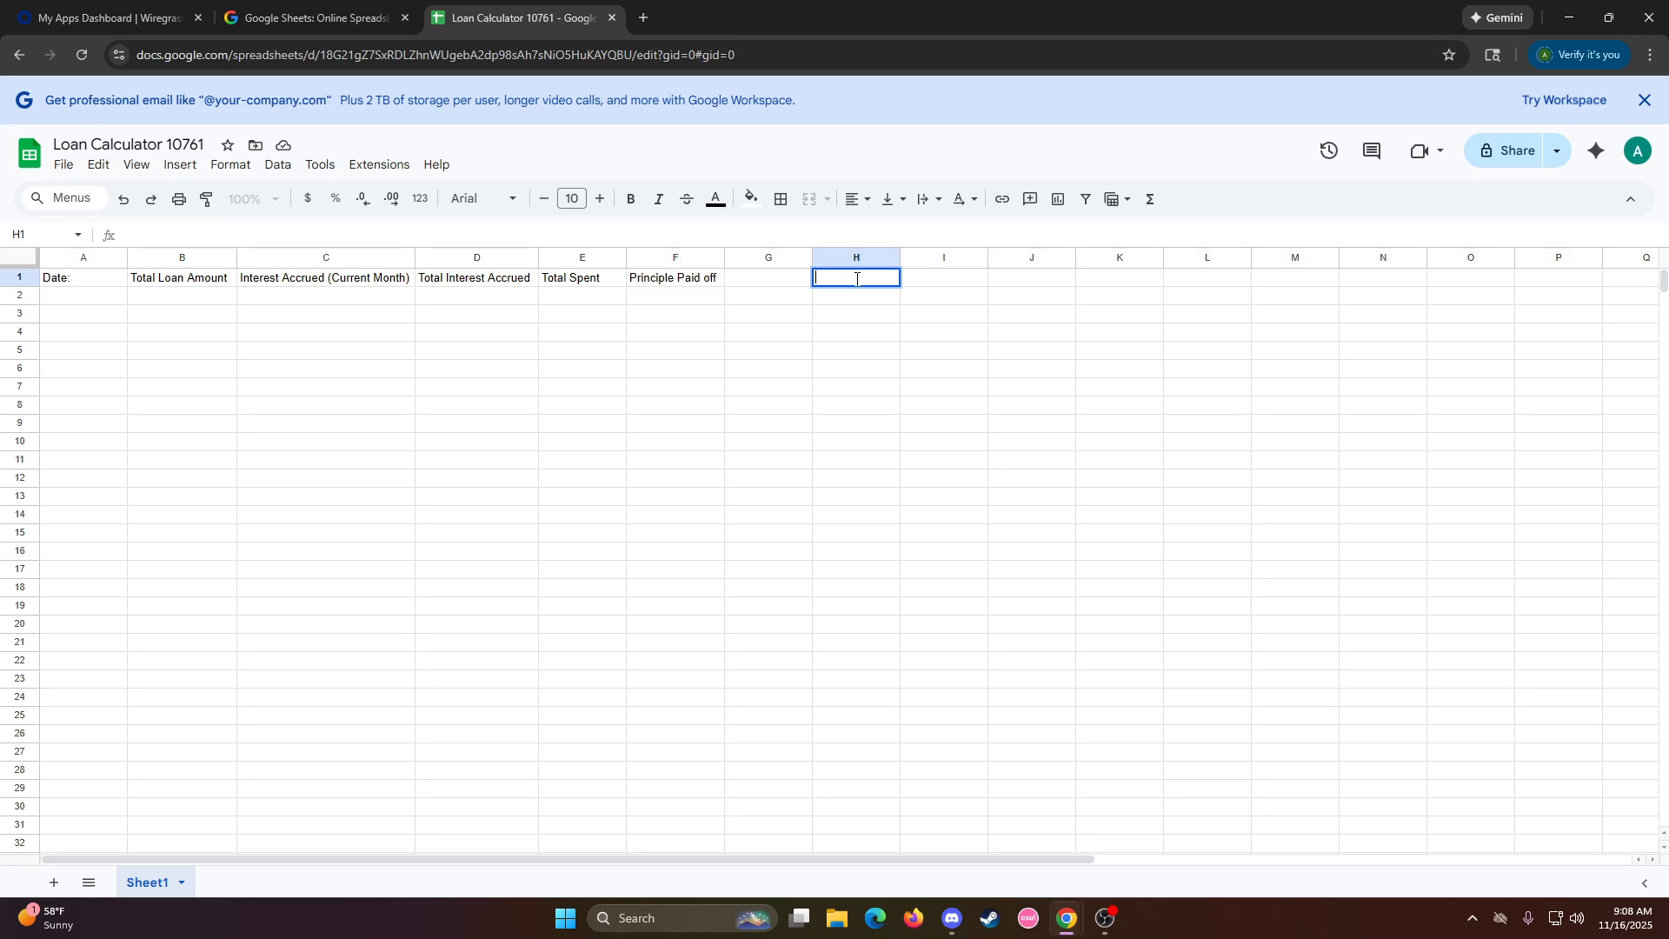
text(Initial Loan Amount)
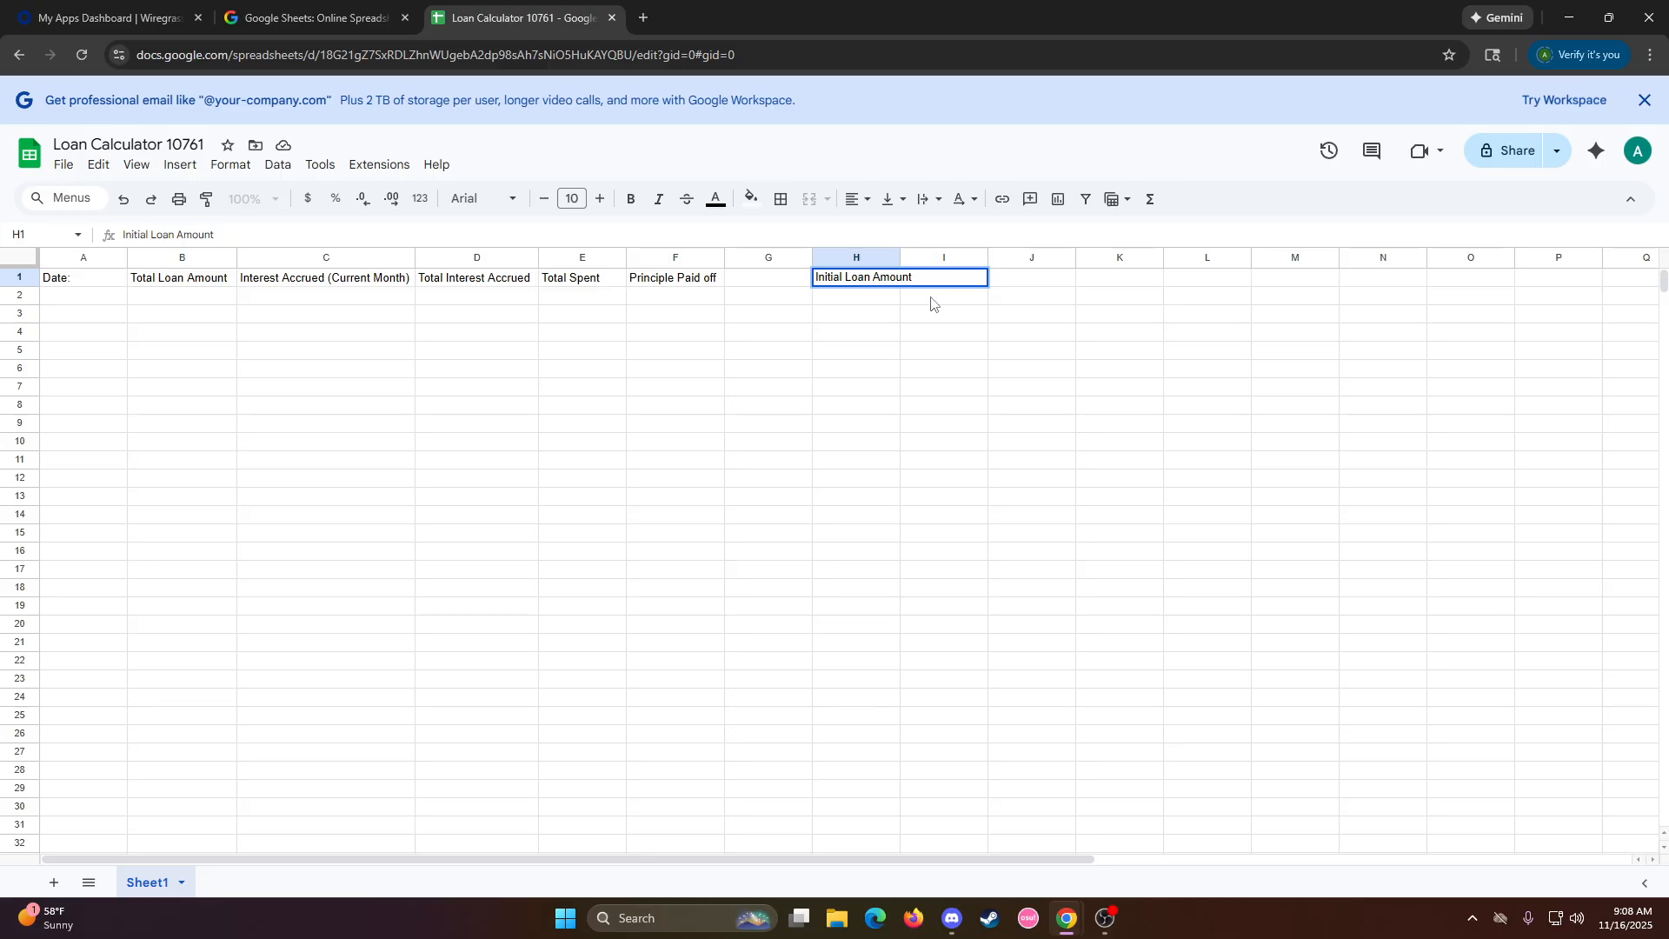
click(931, 302)
drag(900, 258, 924, 258)
click(968, 280)
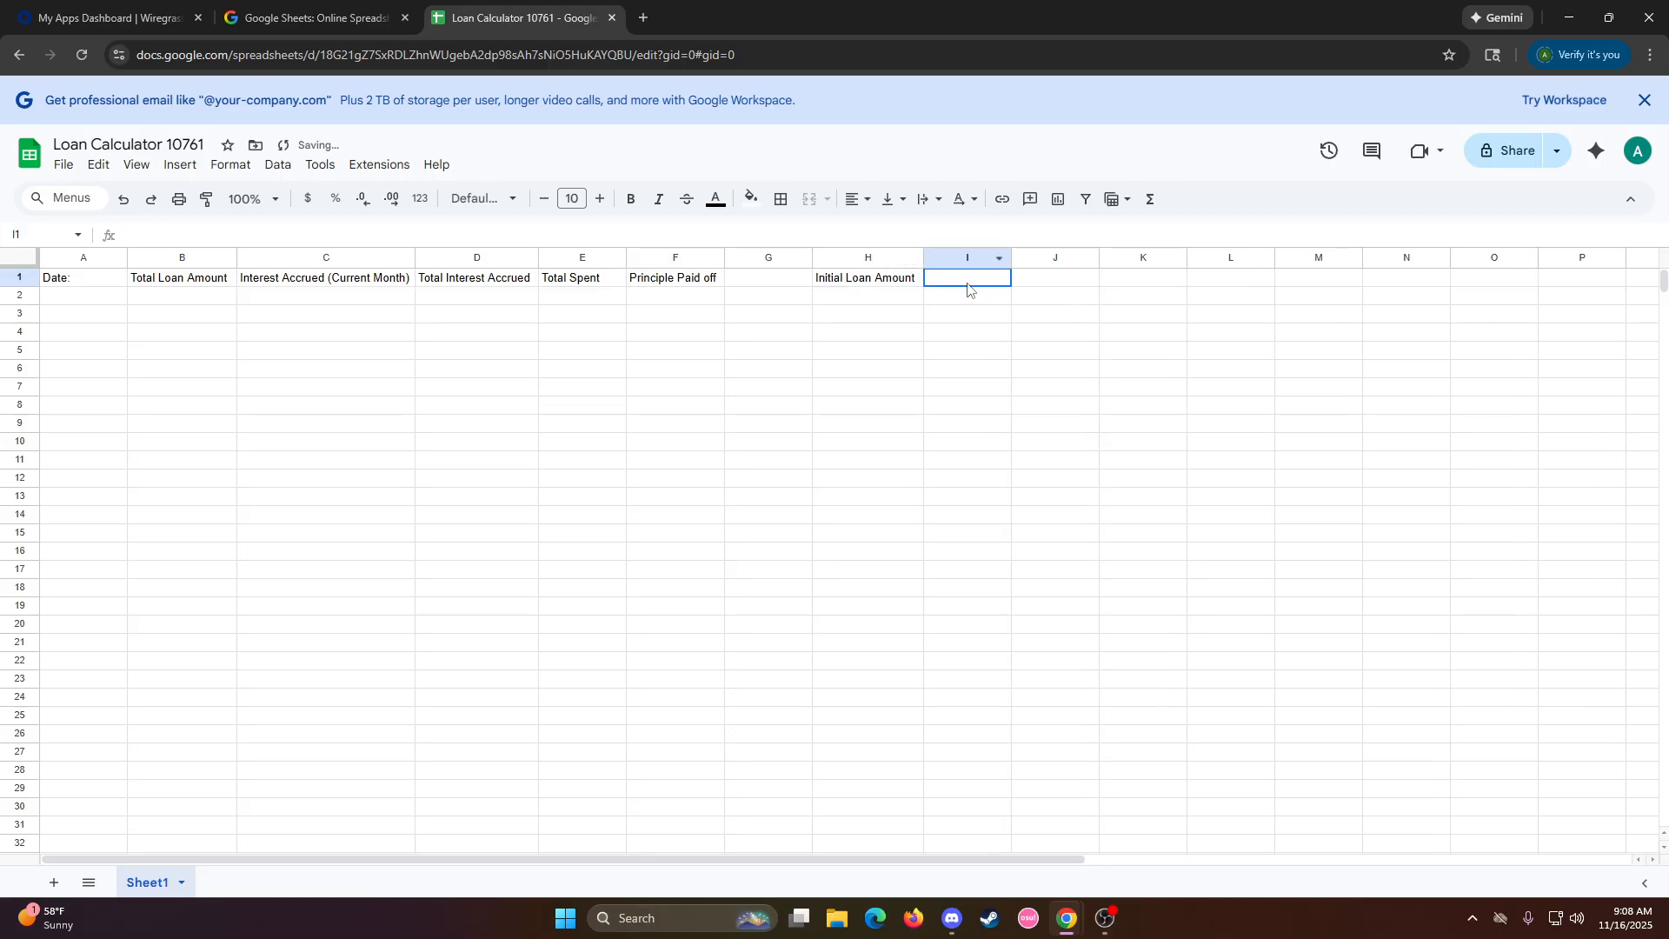
double_click(968, 284)
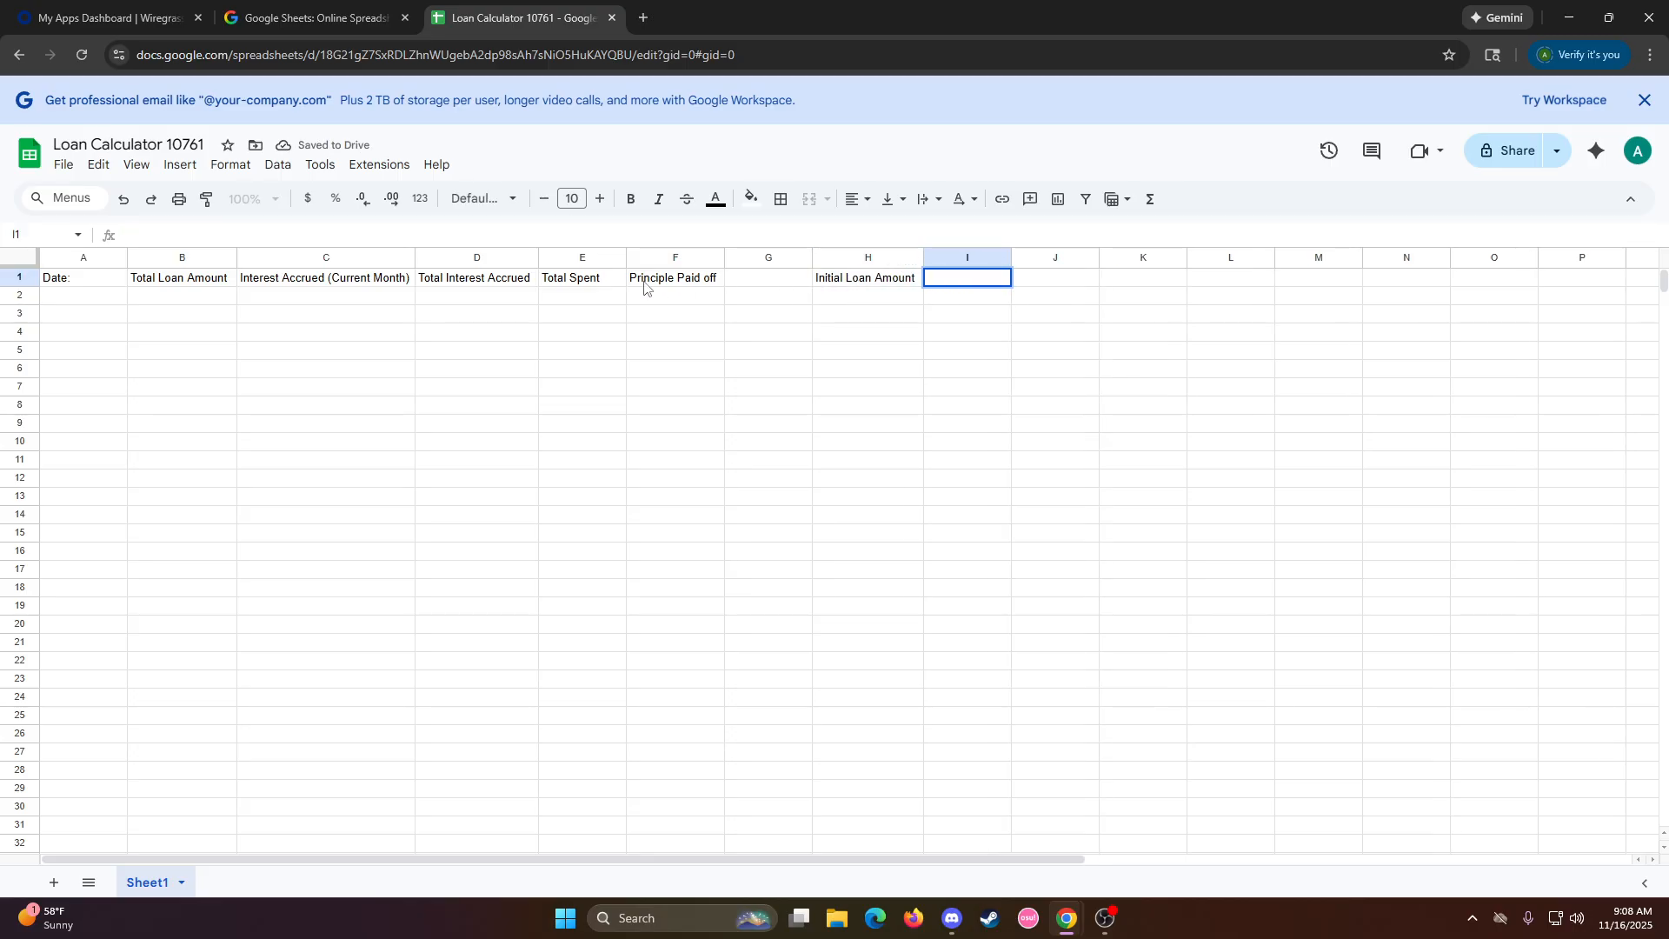
Add a colon to the end of each header in cells B1 through E1
double_click(228, 277)
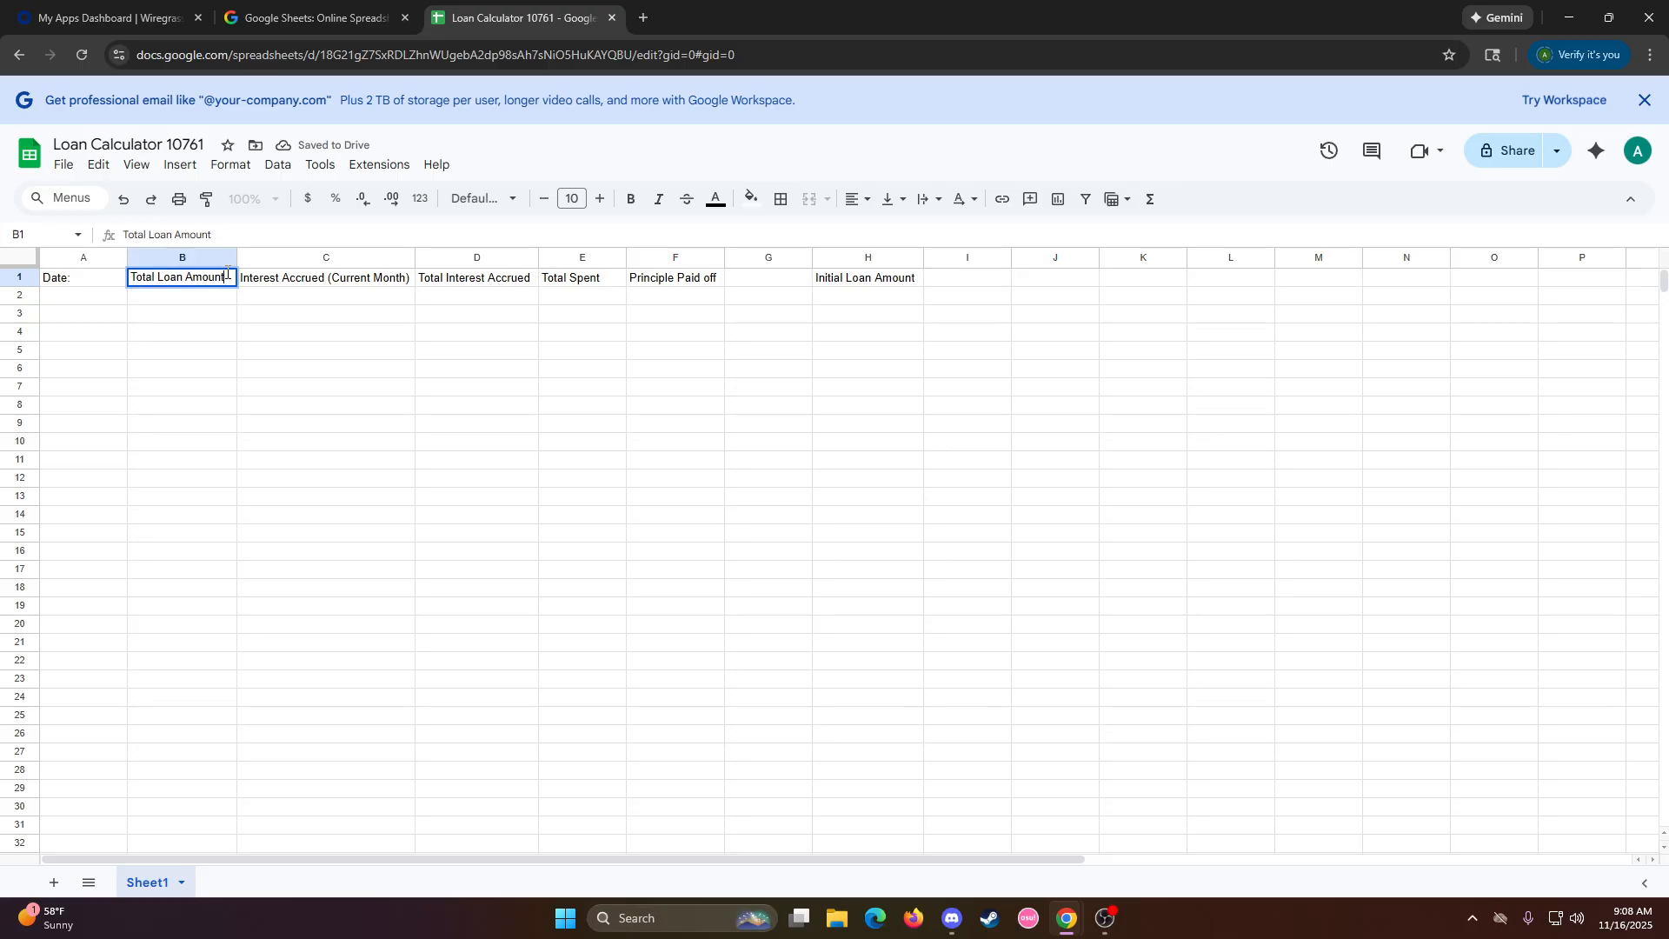
double_click(407, 278)
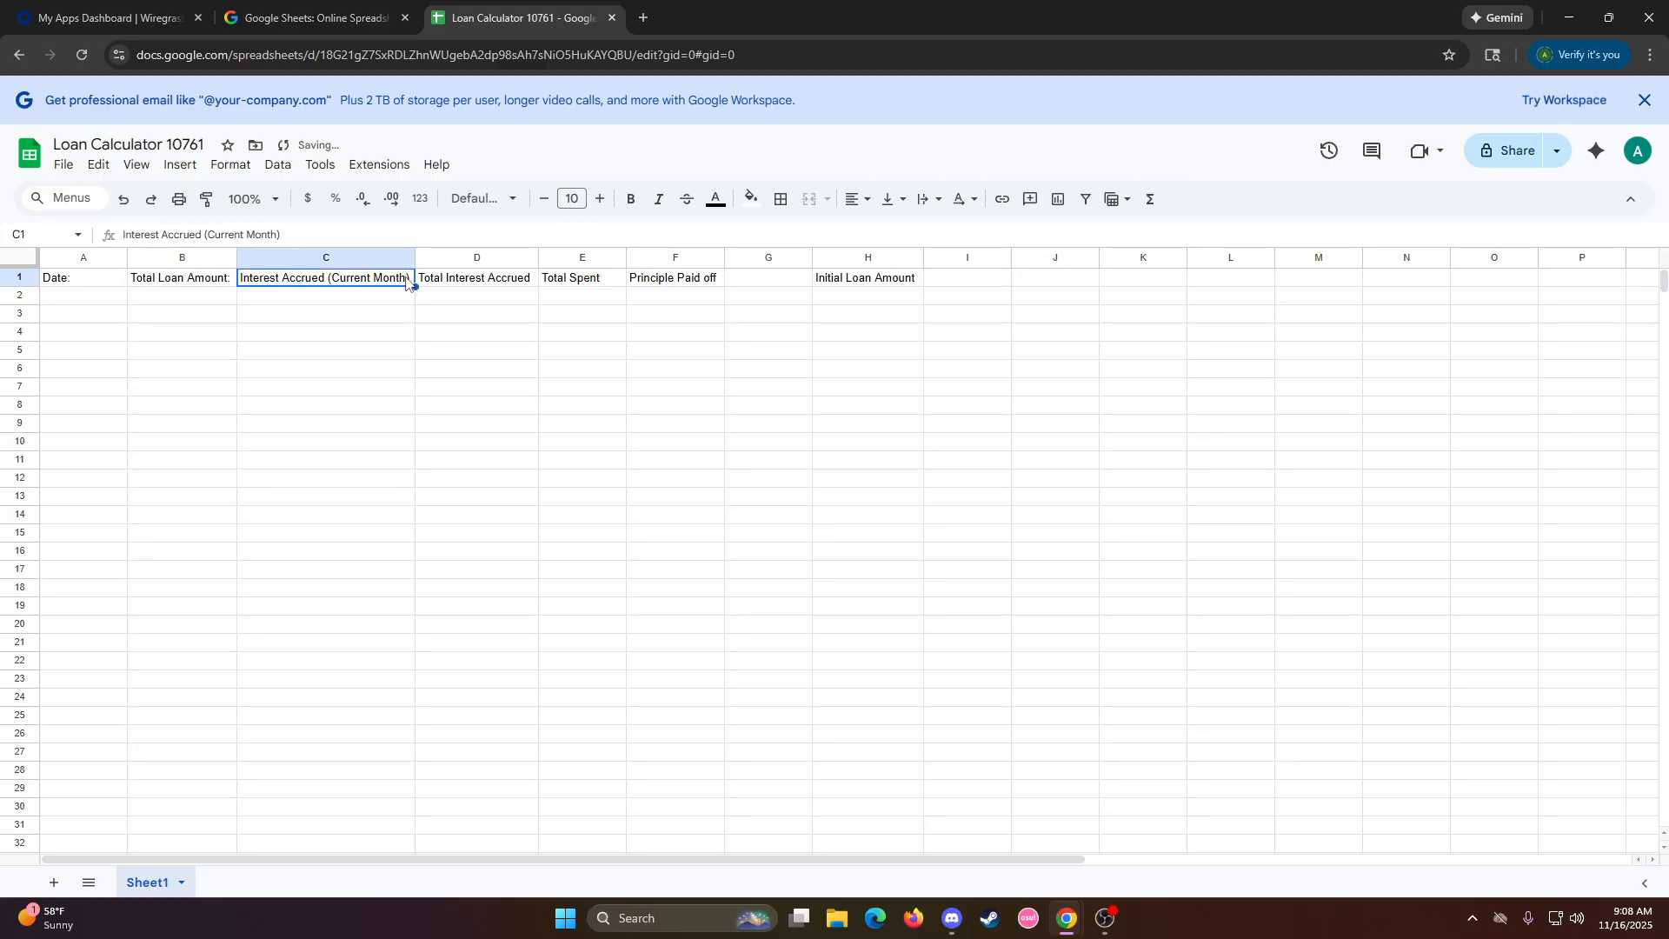
text(:)
double_click(528, 278)
text(:)
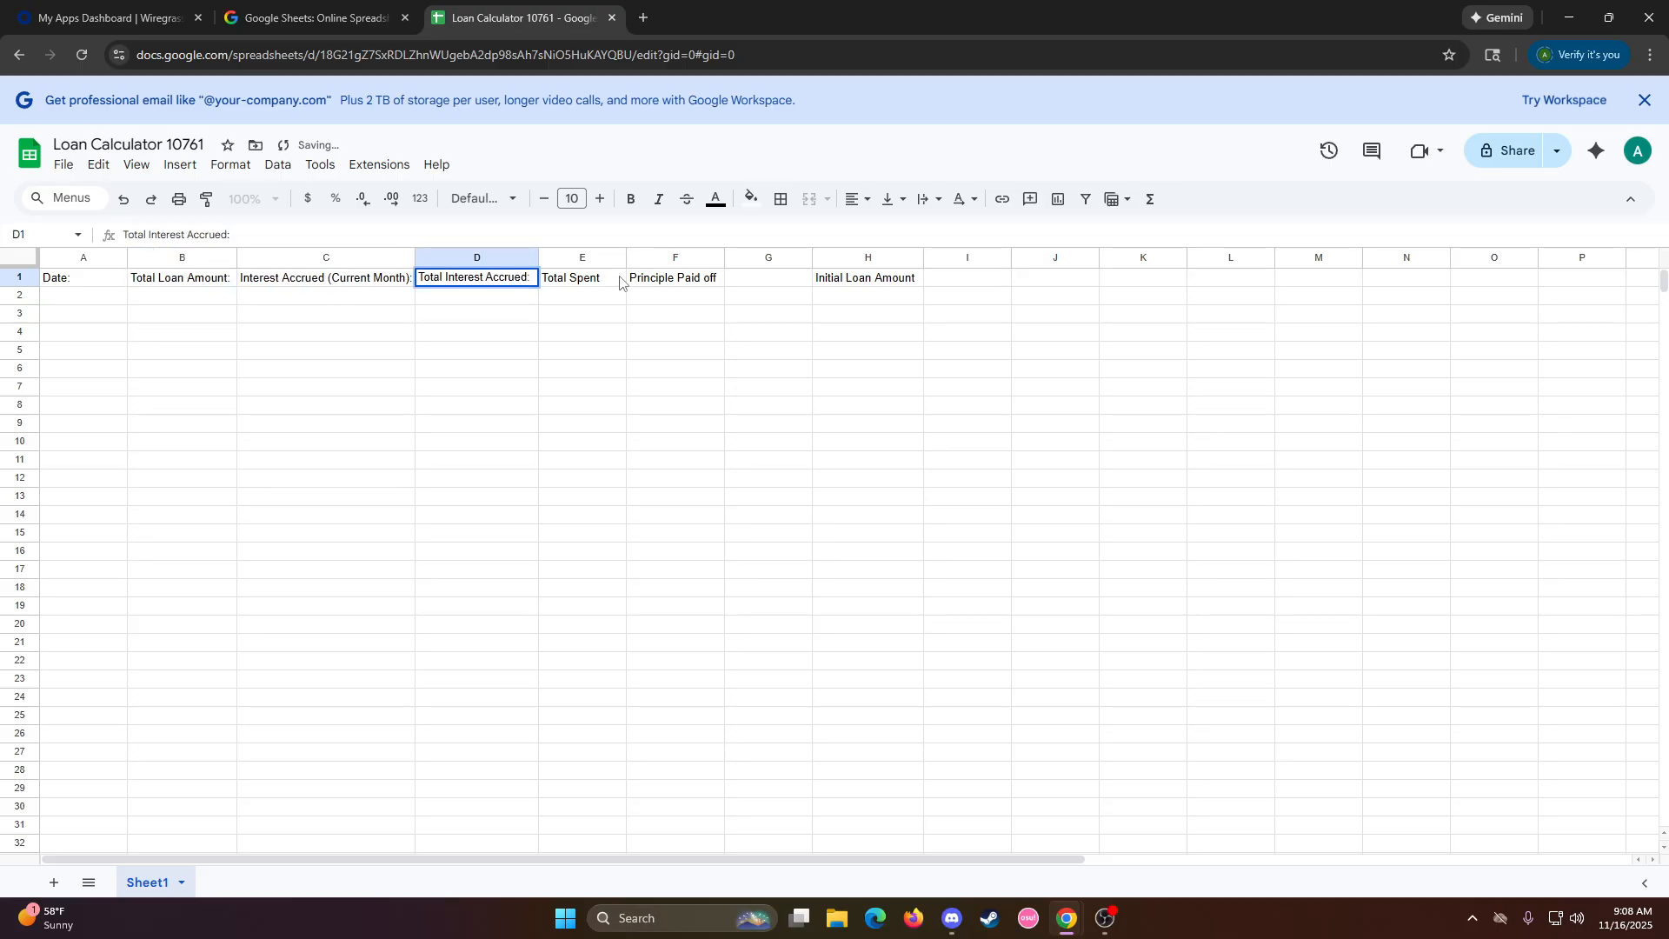
double_click(602, 278)
text(:)
Change the header in cell F1 to "Principle Paid Off:", with a capital O and a closing colon
double_click(716, 279)
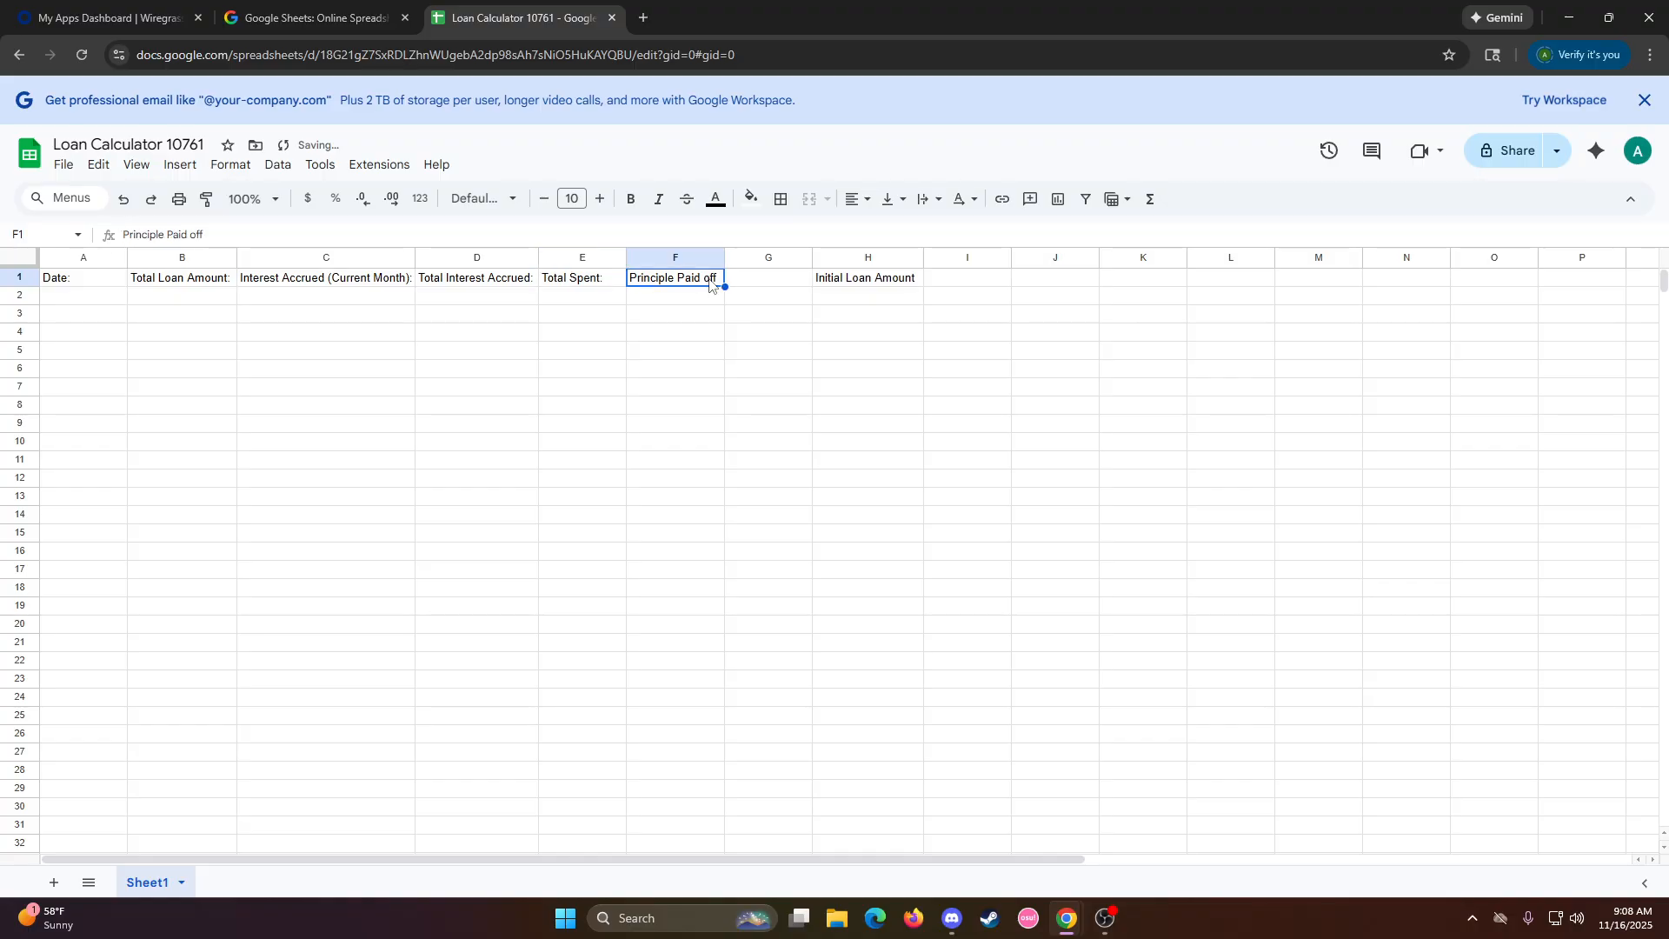
text(:)
click(706, 278)
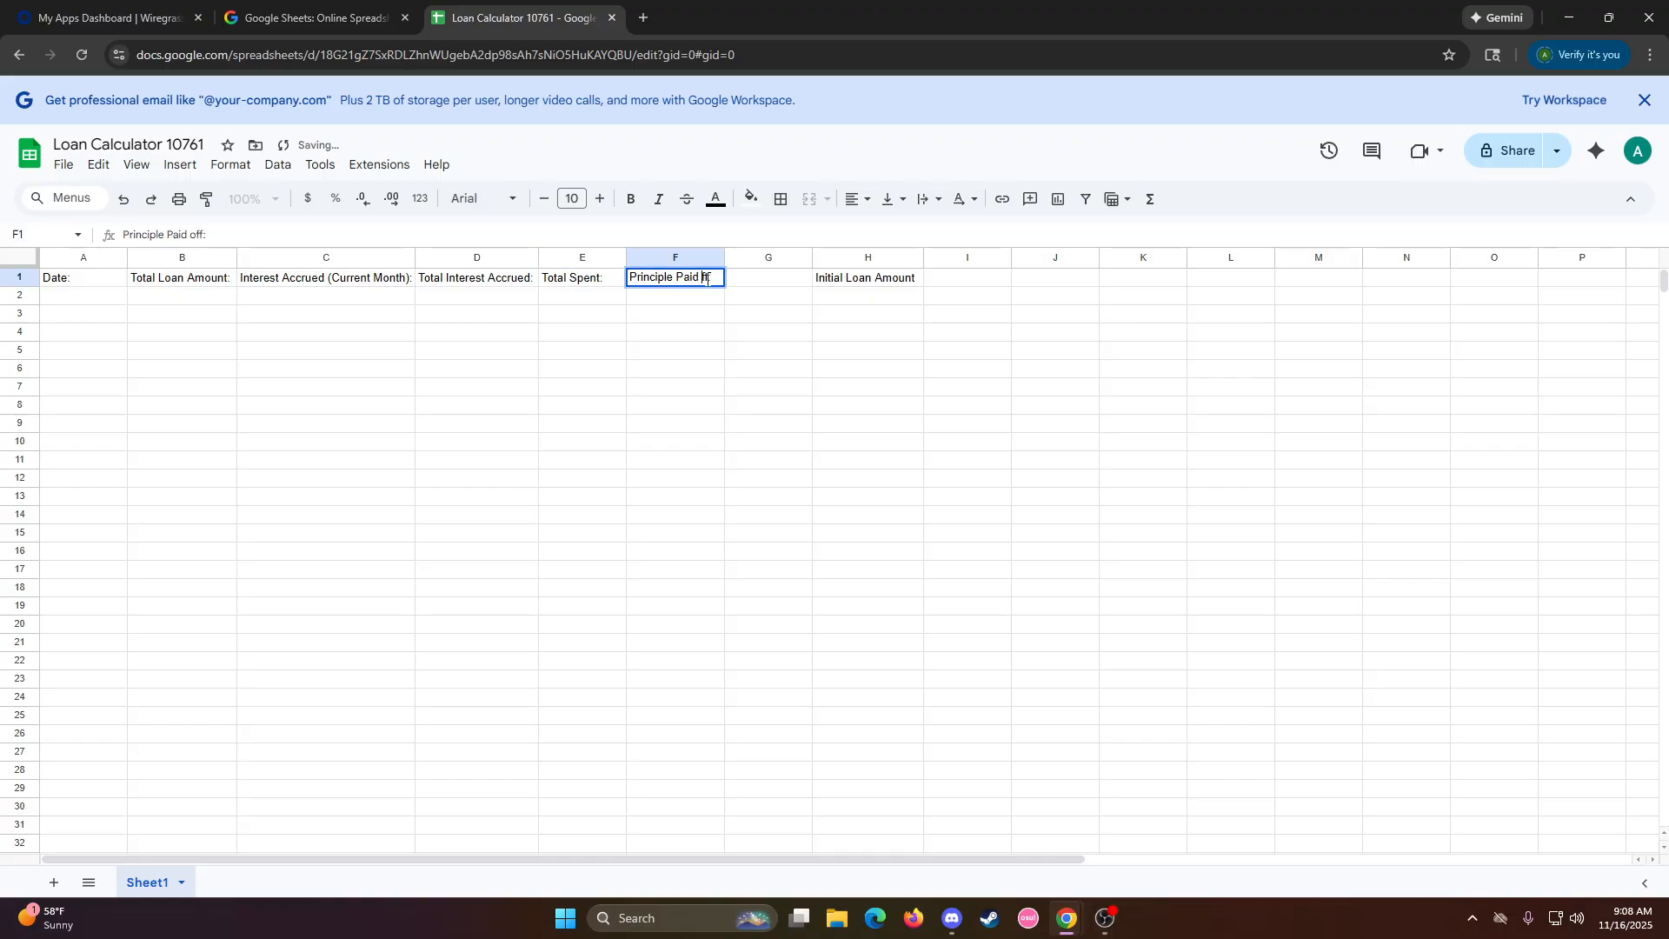
key(BackSpace)
text(O)
Add a colon to the end of the "Initial Loan Amount" header in cell H1
double_click(919, 279)
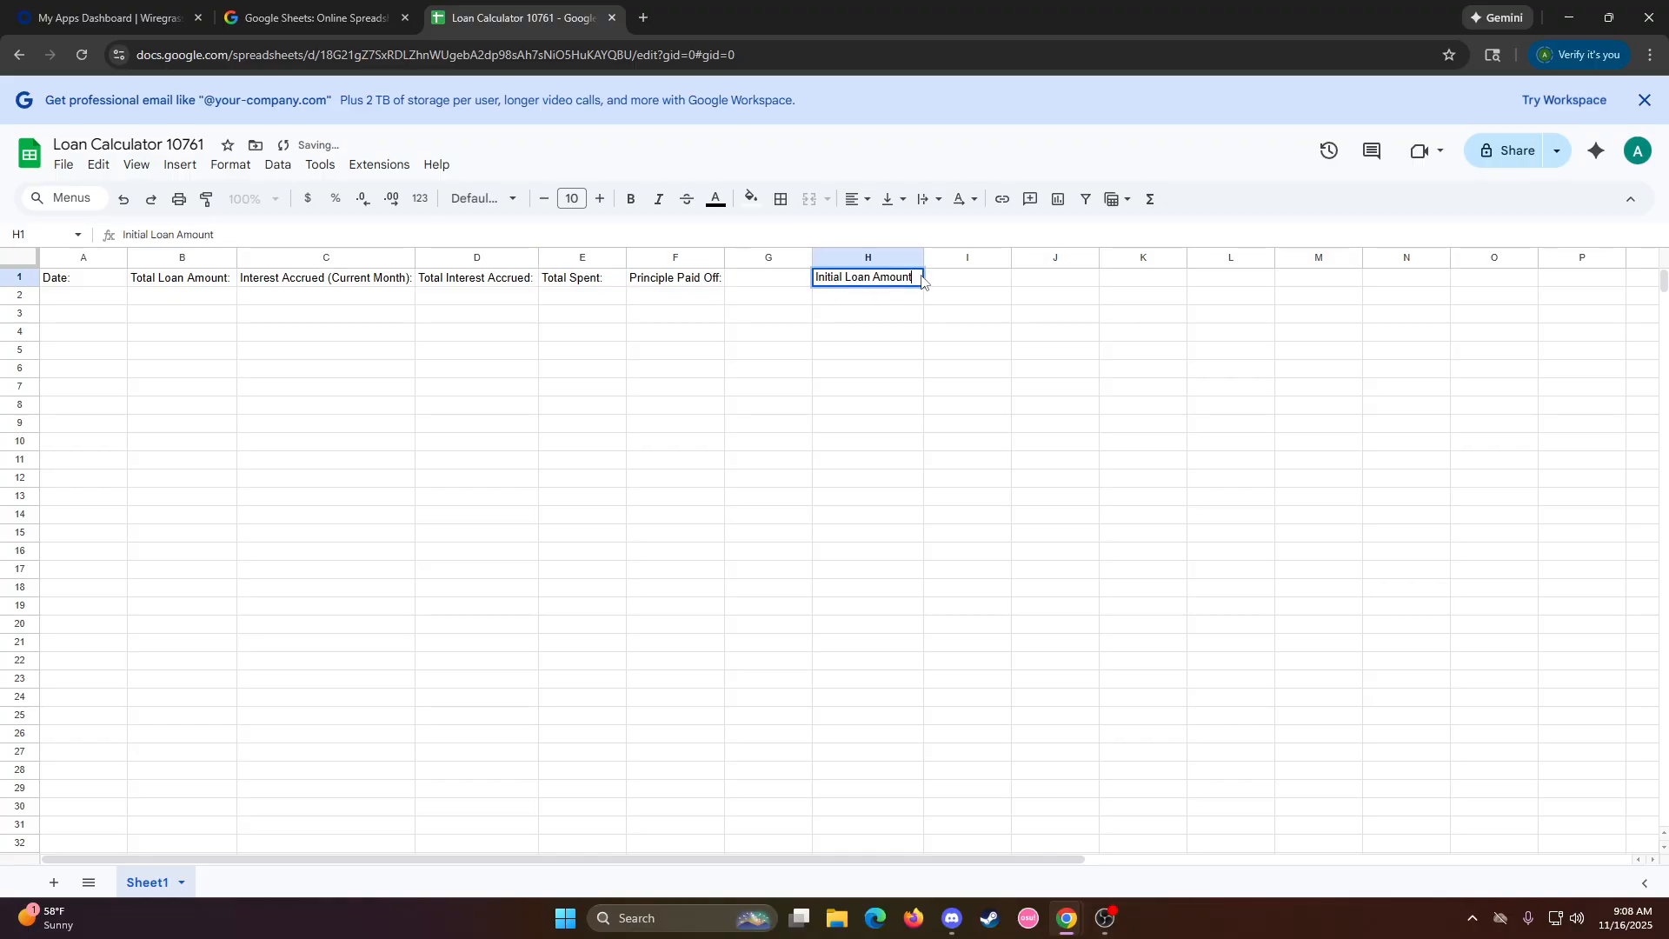
text(:")
key(BackSpace)
key(Tab)
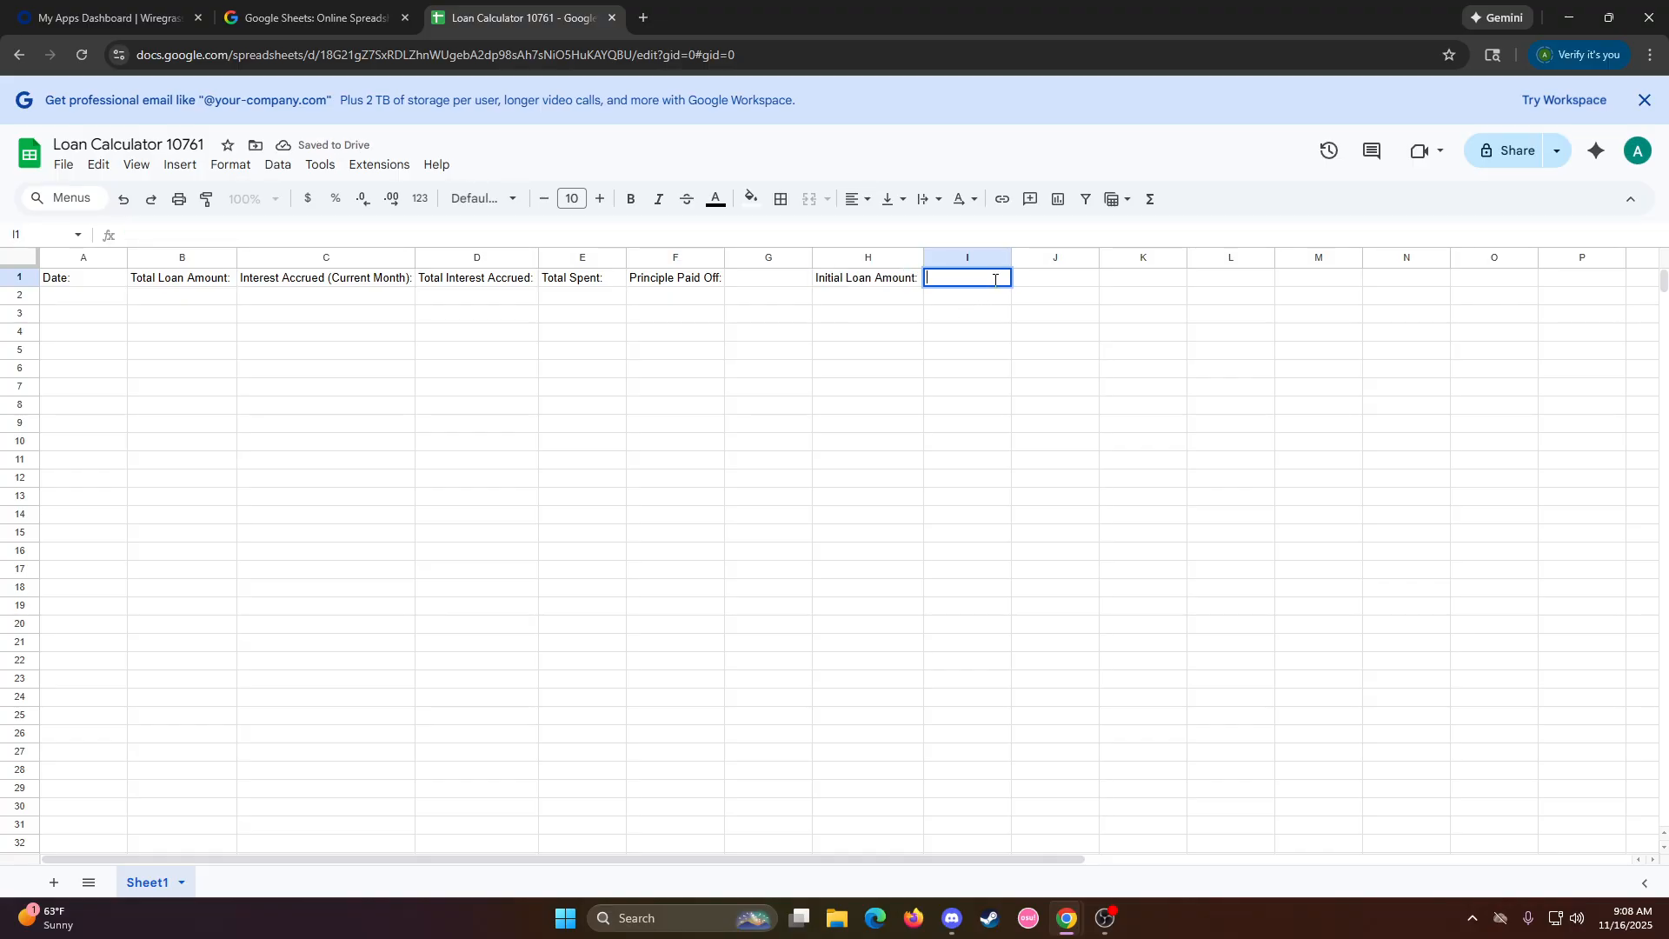
Enter the header "Interest Rate (APR):" in cell I1 and widen column I to fit it
text(Intererst)
key(BackSpace)
key(BackSpace)
key(BackSpace)
text(st Ratr)
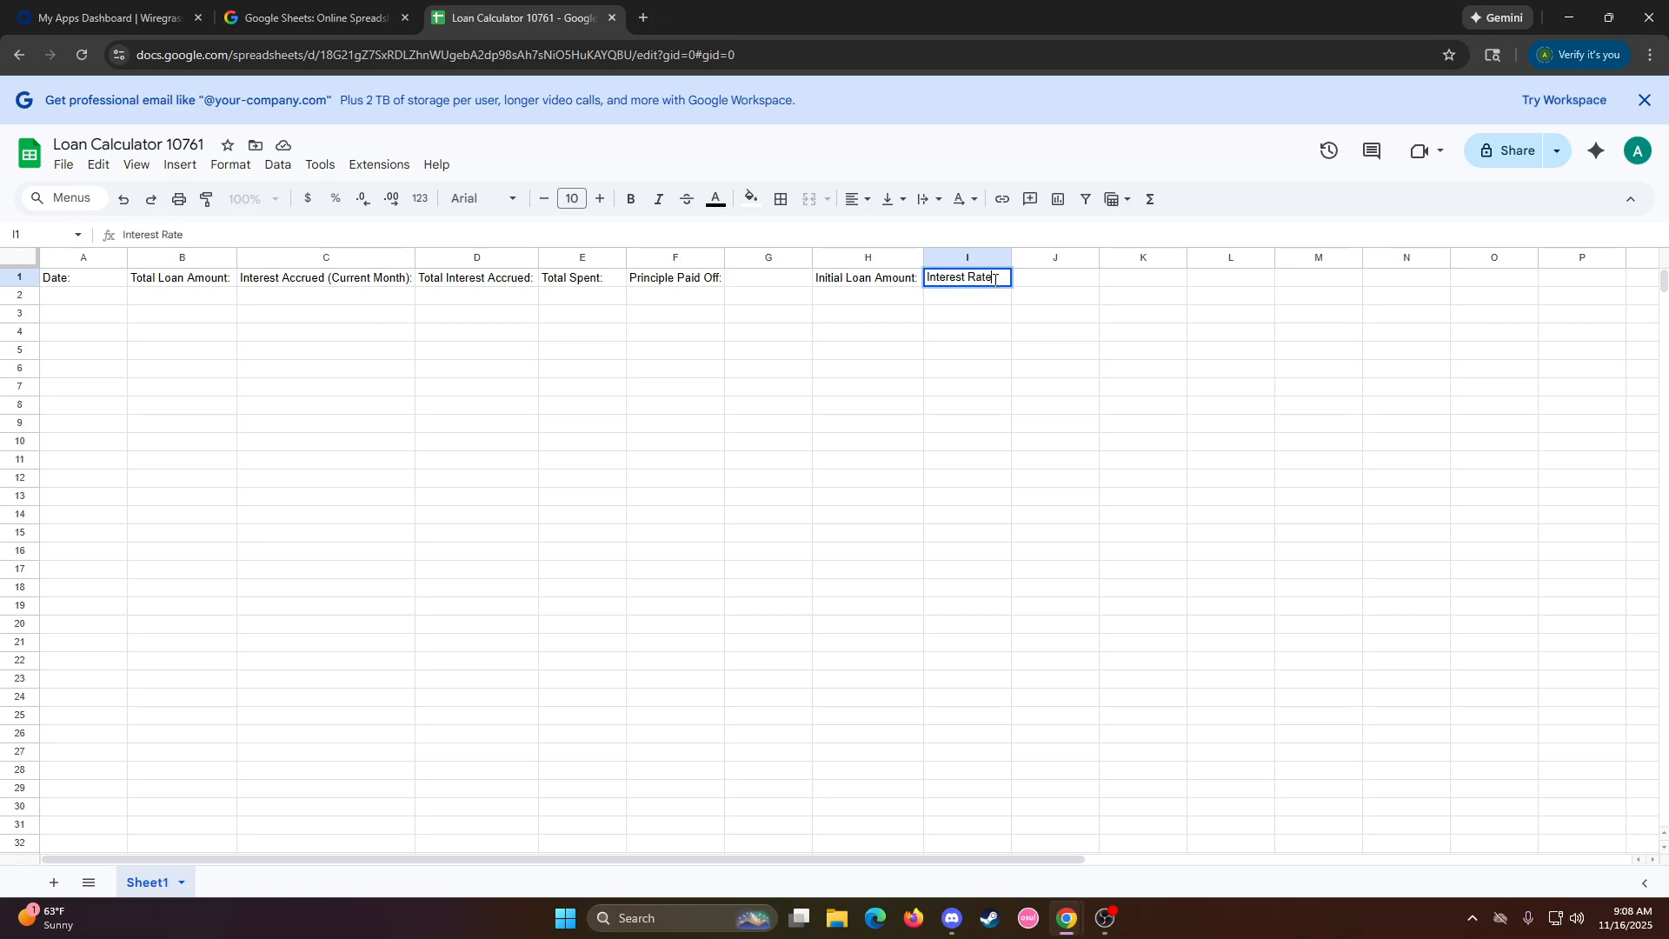
text( (APR)
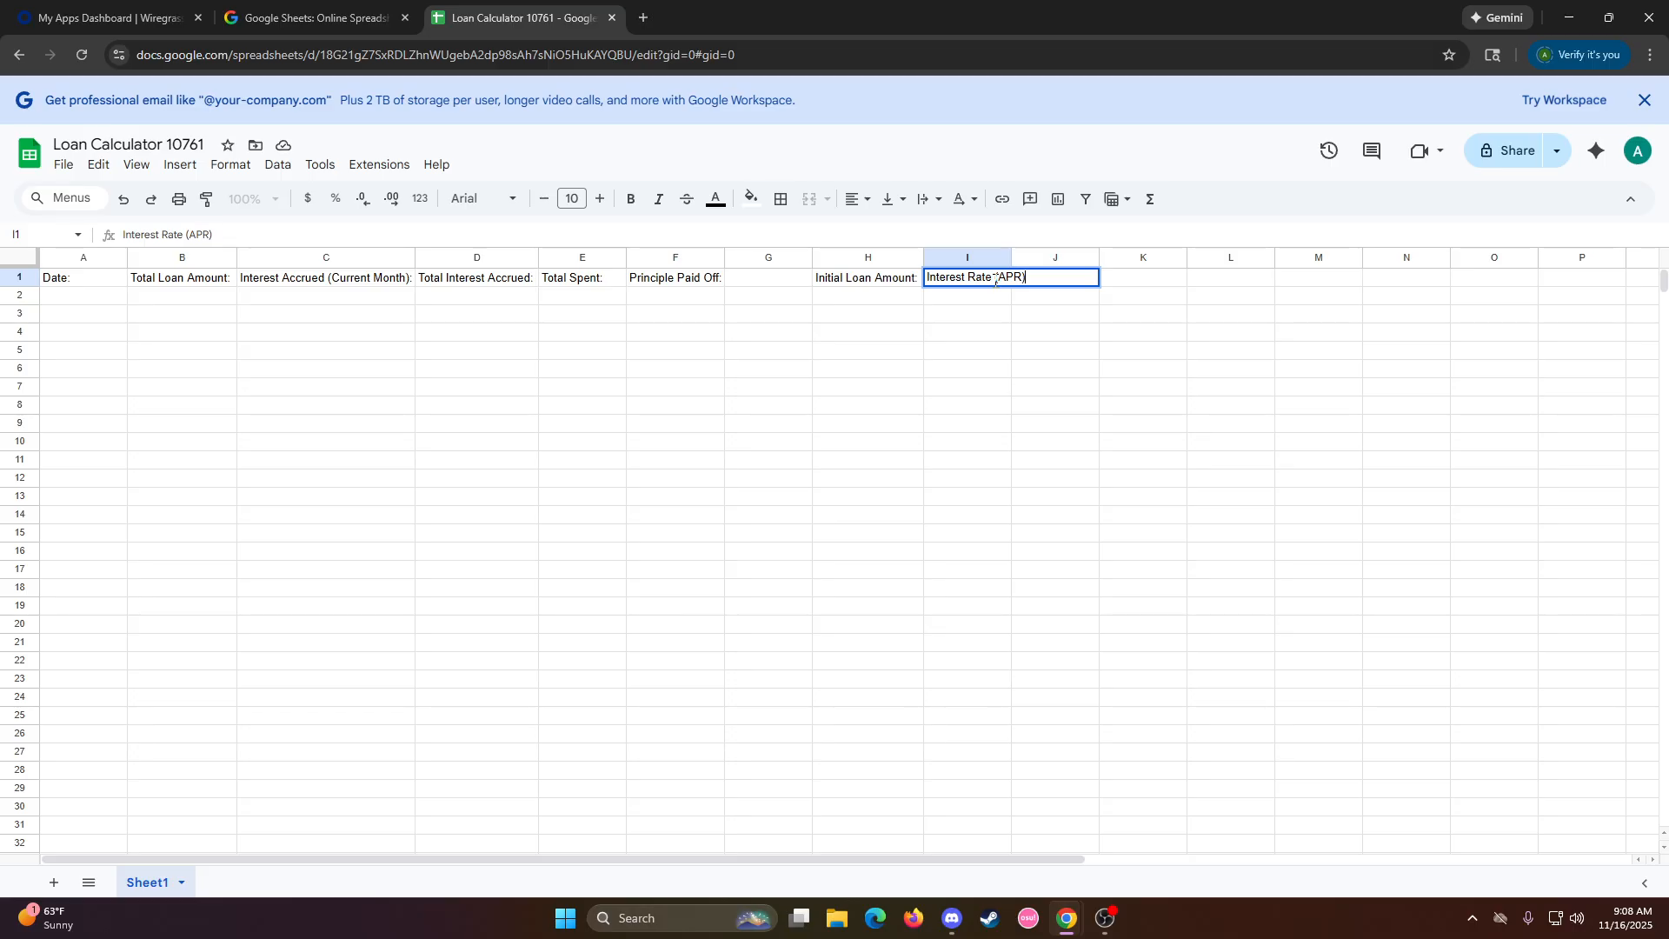
text():)
click(1126, 280)
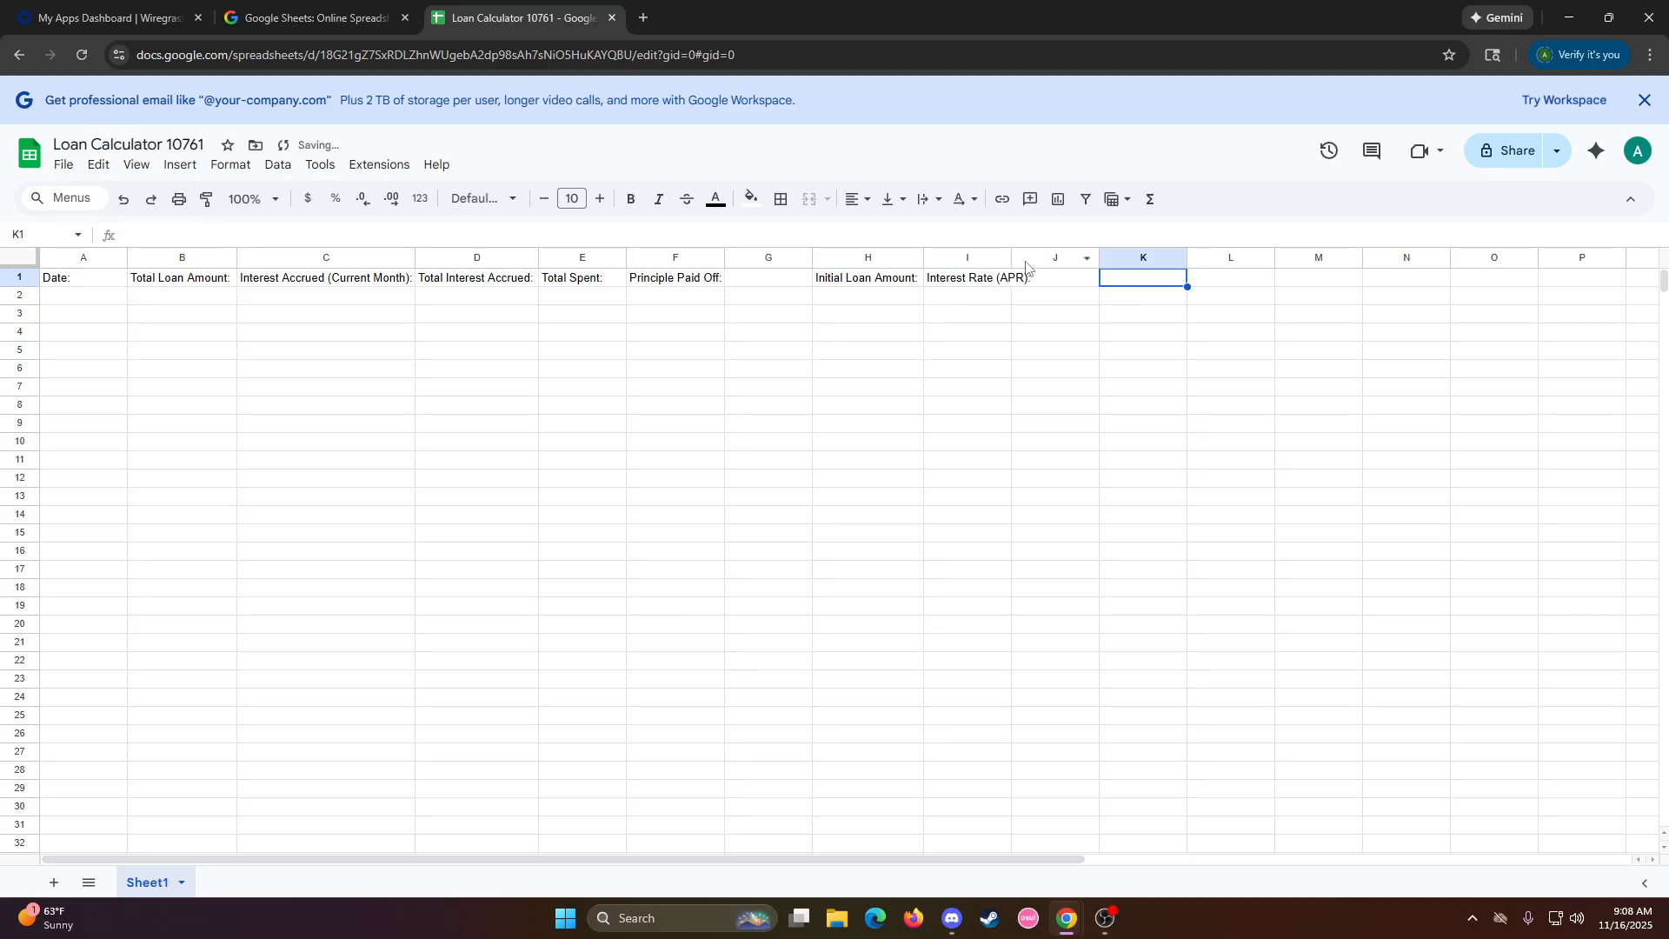
drag(1011, 258, 1037, 257)
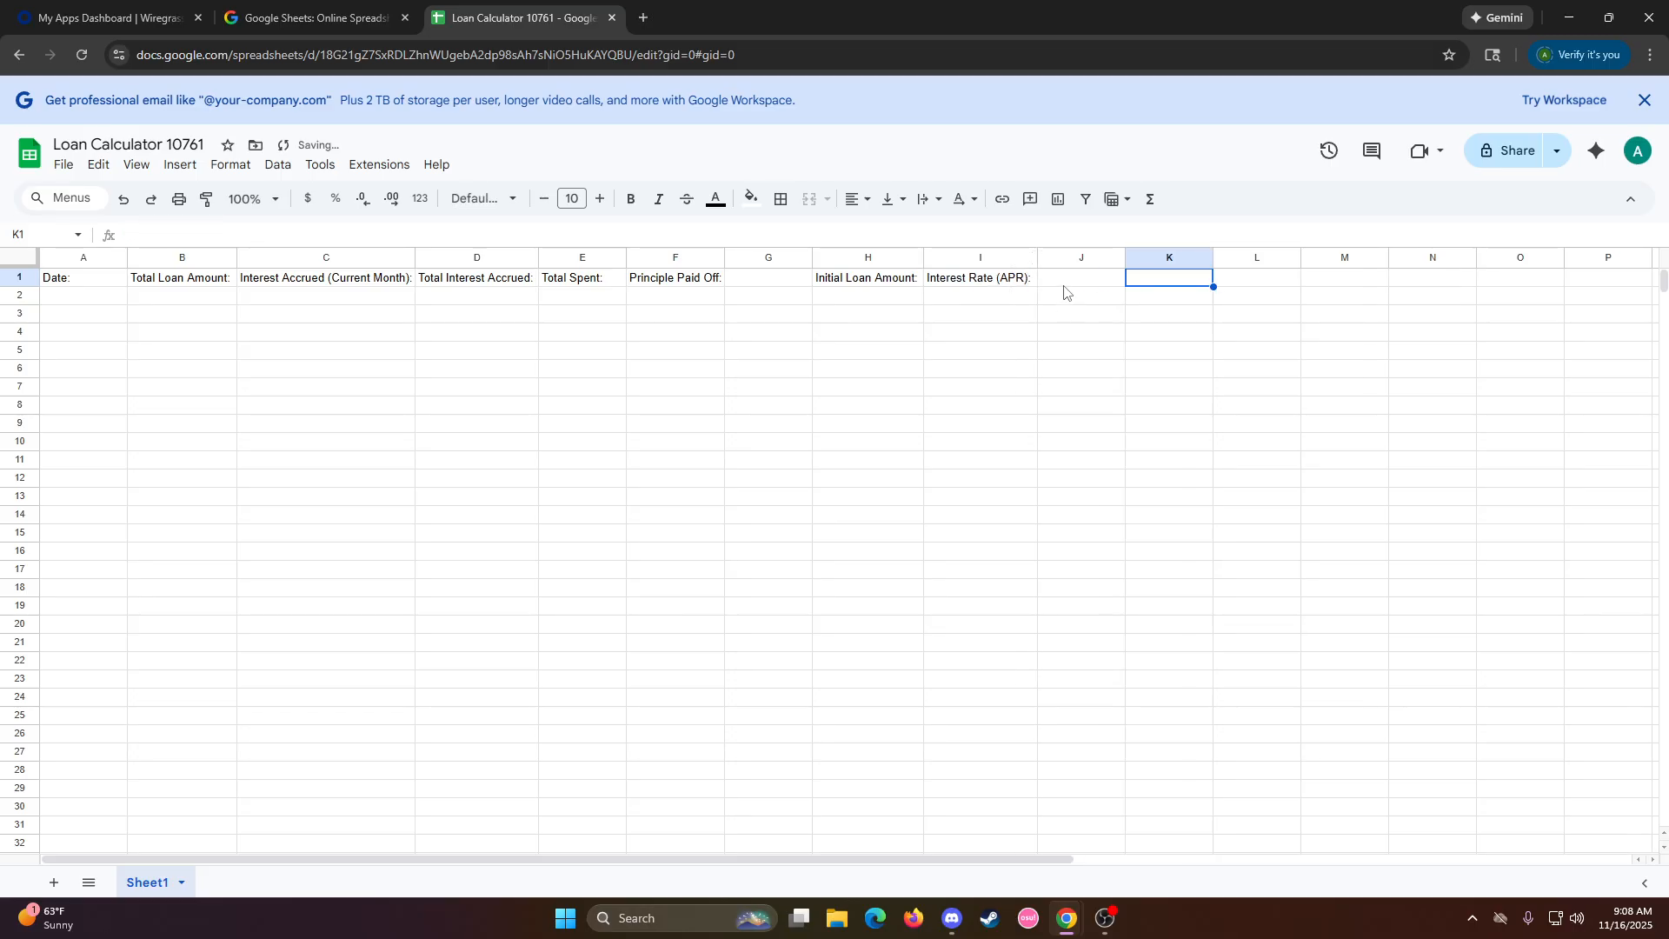
Enter the header "Monthly Payments:" in cell J1 and widen column J to fit it
double_click(1066, 282)
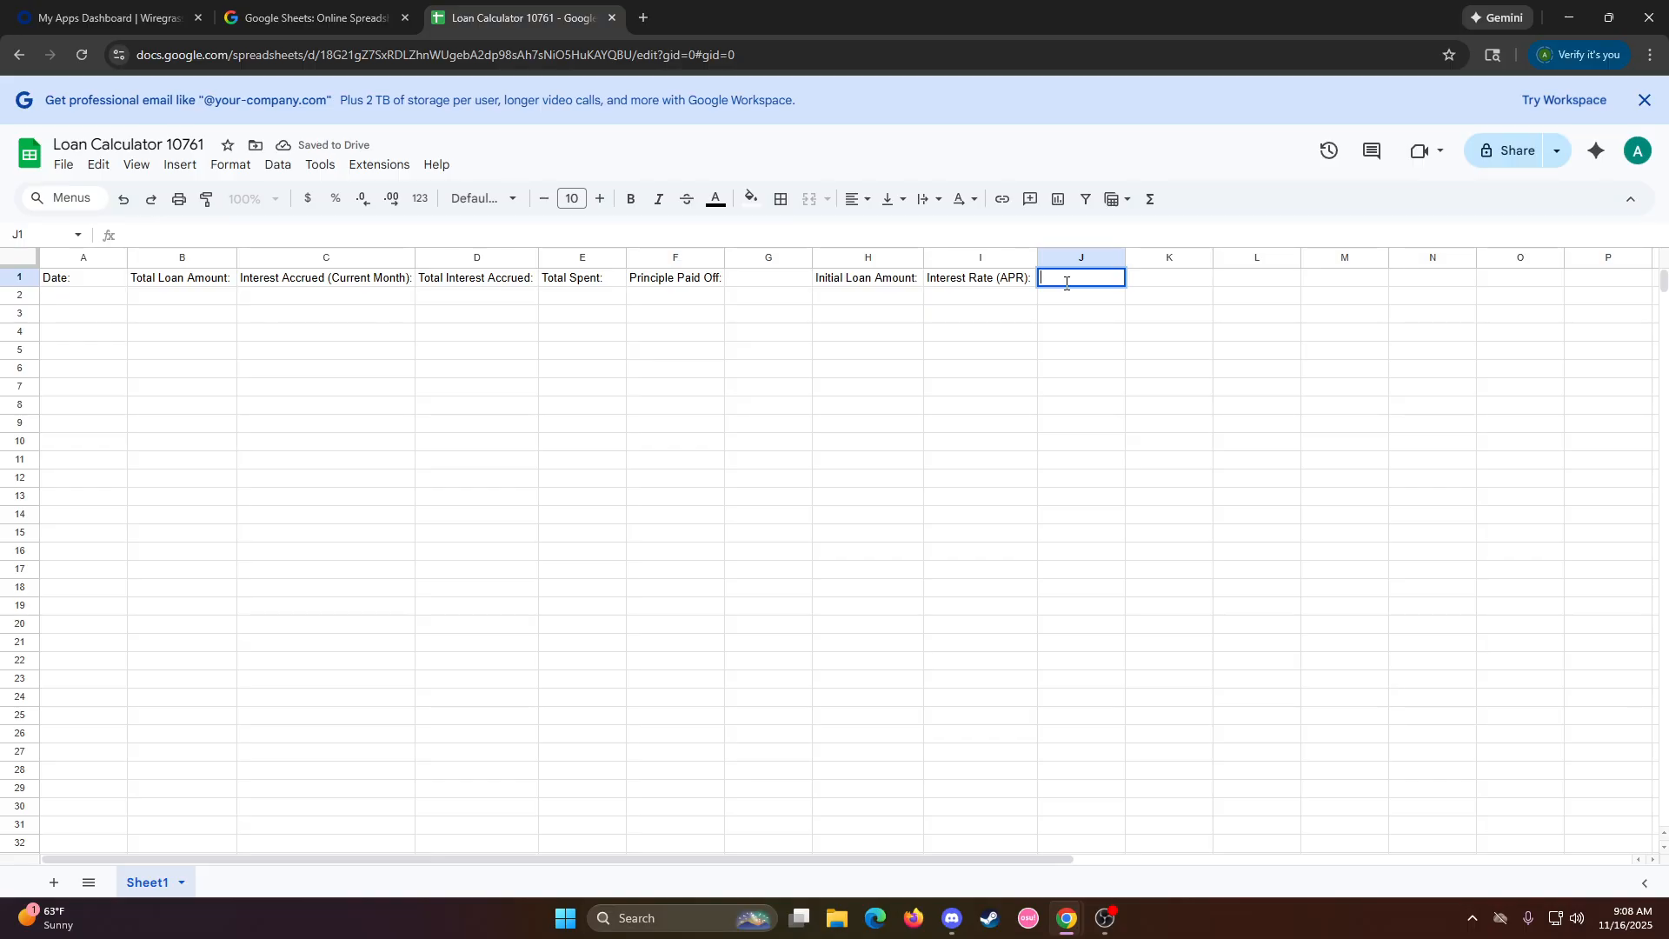
text(Monthly Payments)
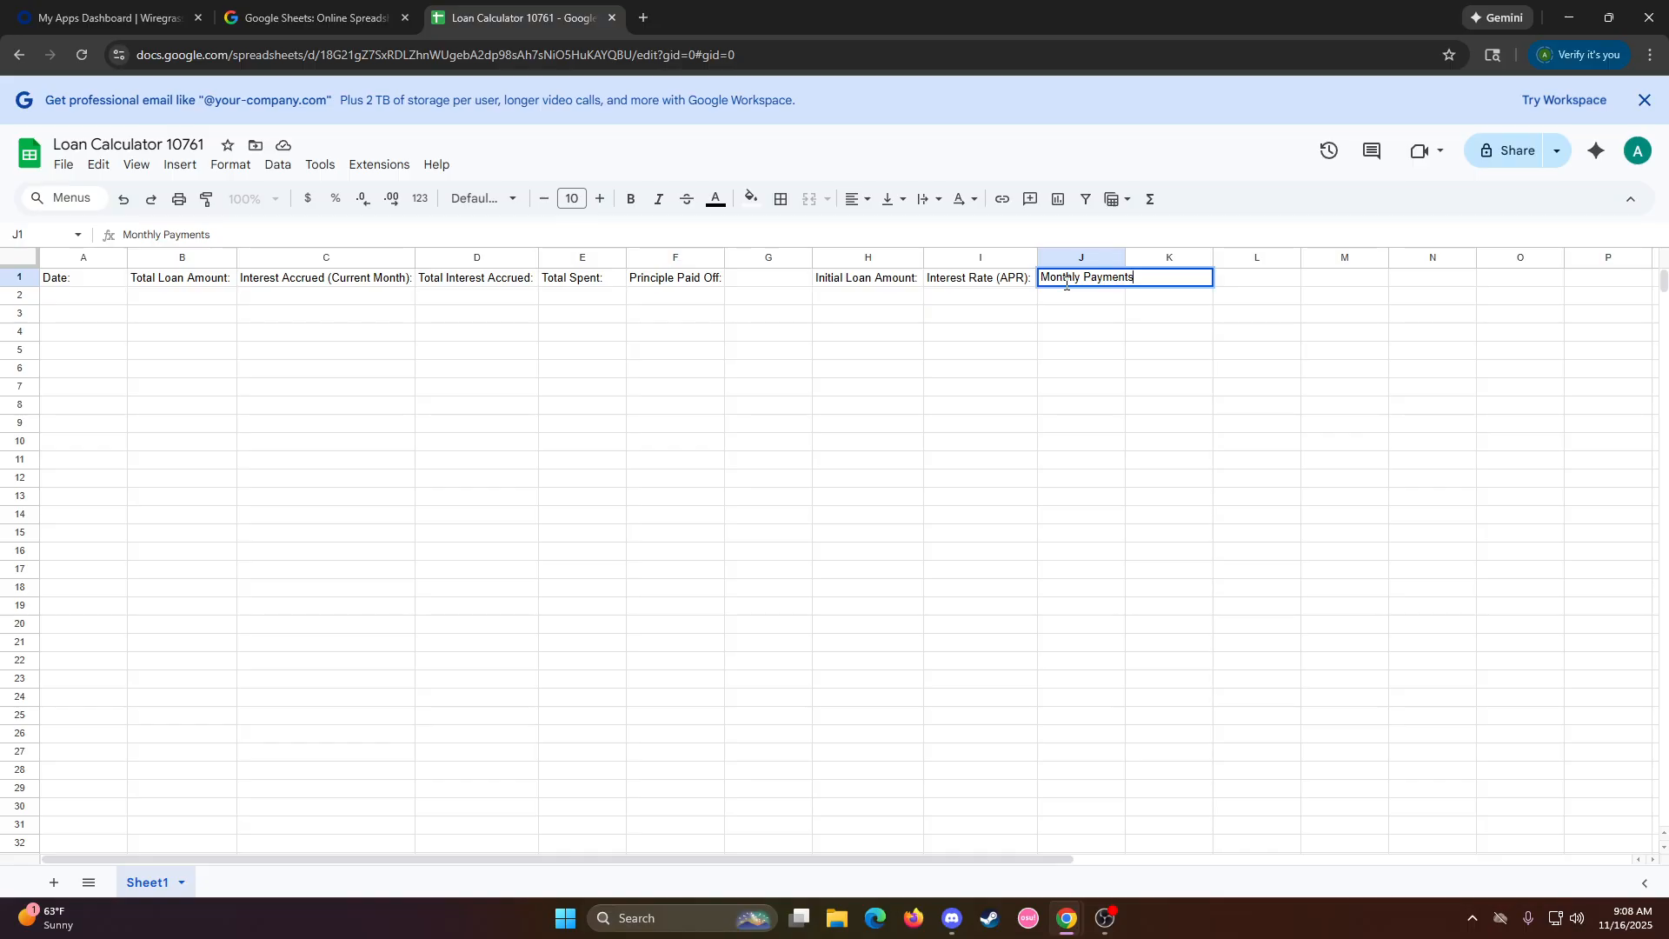
key(Return)
drag(1125, 257, 1142, 257)
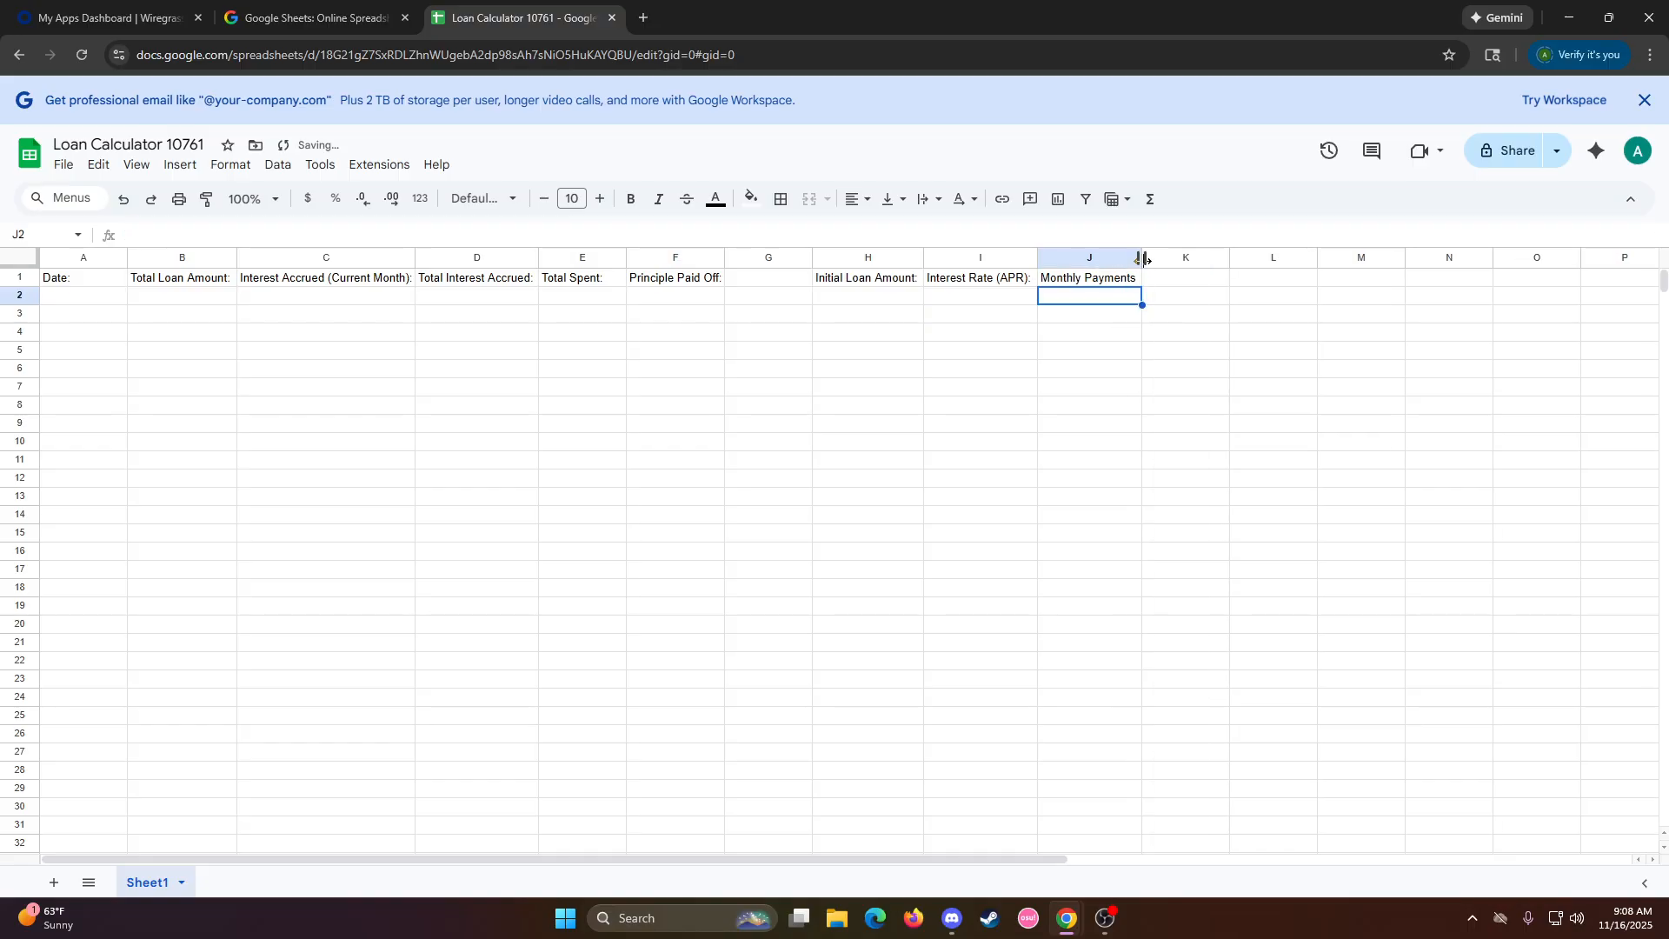
double_click(1137, 278)
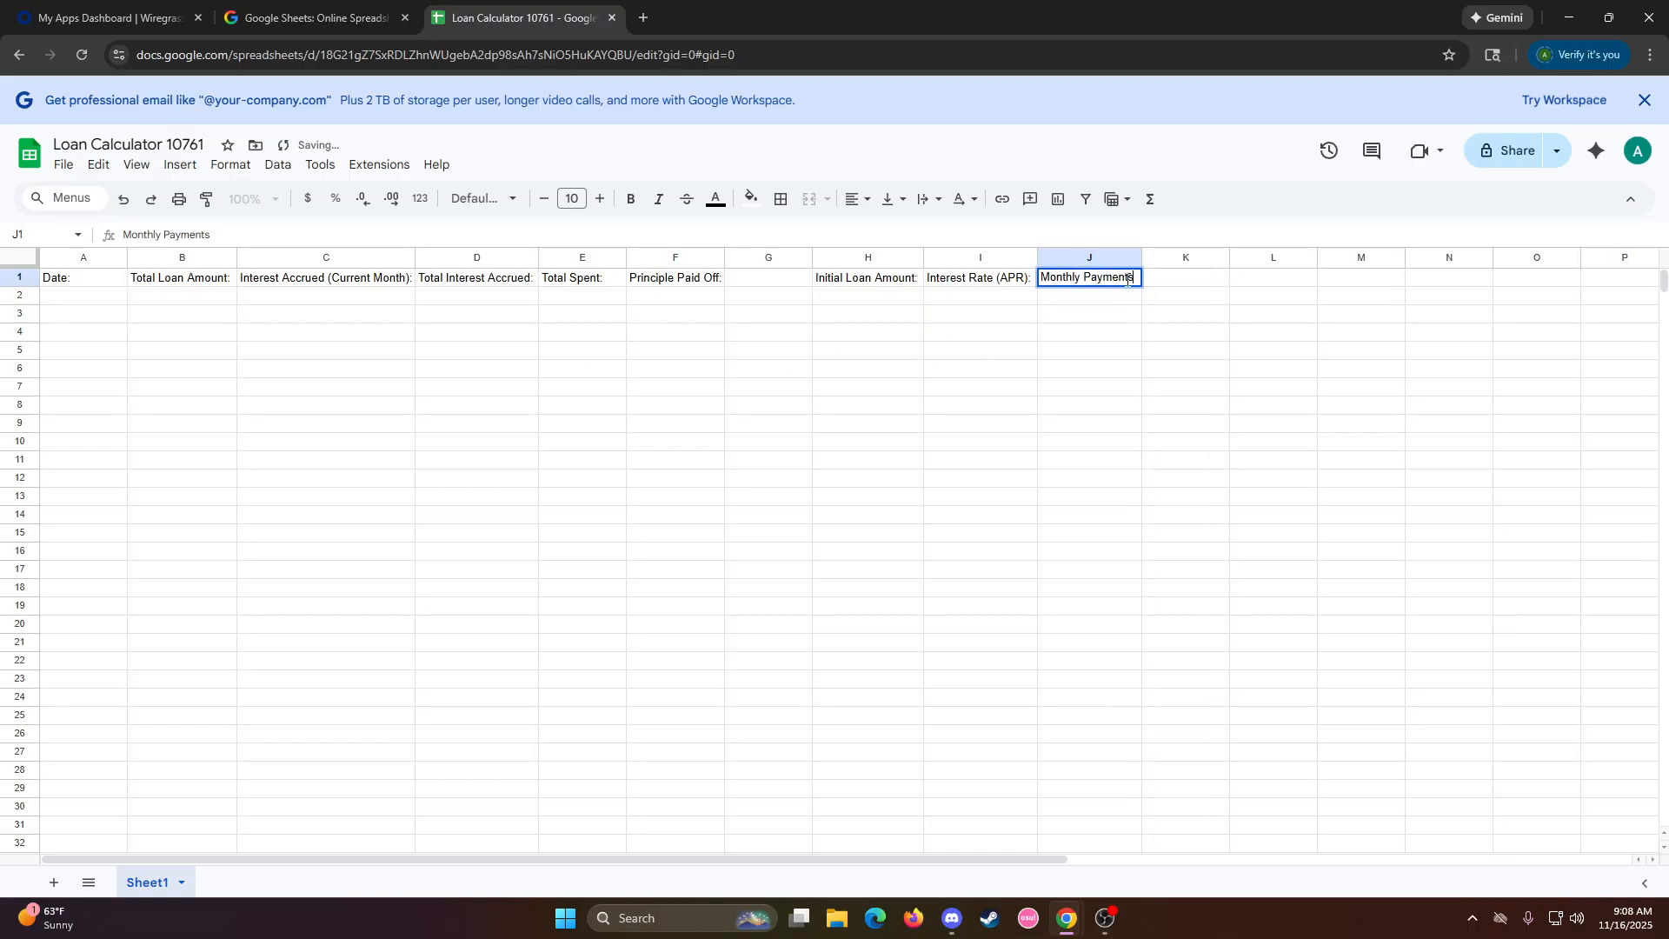
text(:)
click(1112, 317)
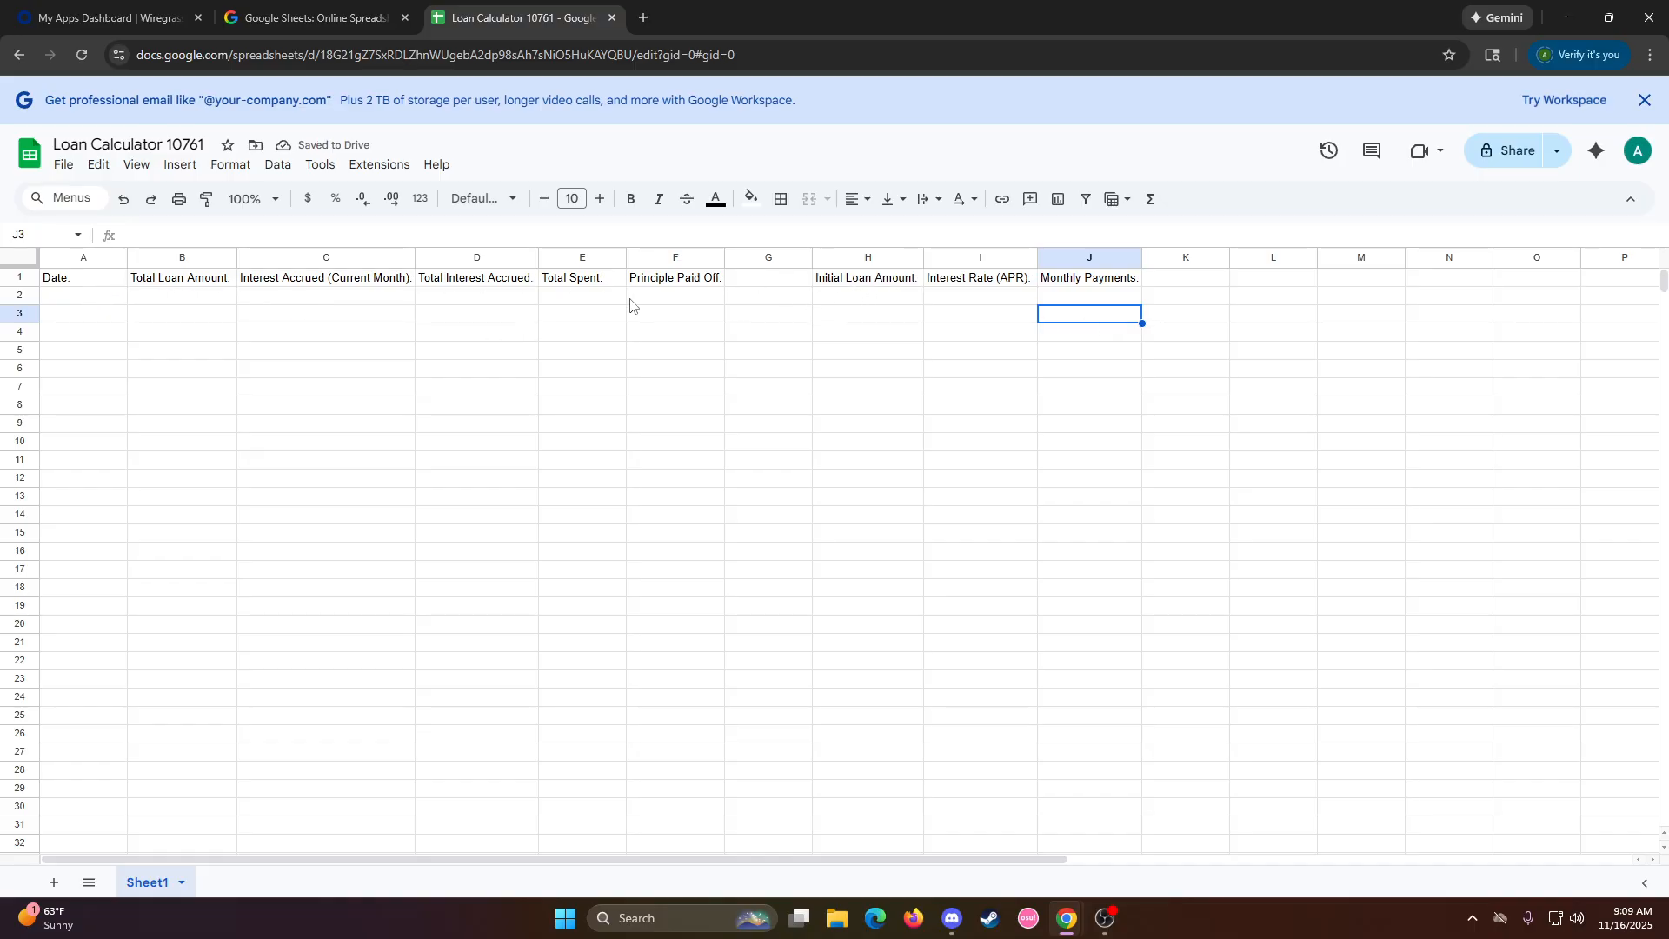
Narrow the Date column and enter the first date, 11/1/25, in cell A2
drag(129, 257, 106, 256)
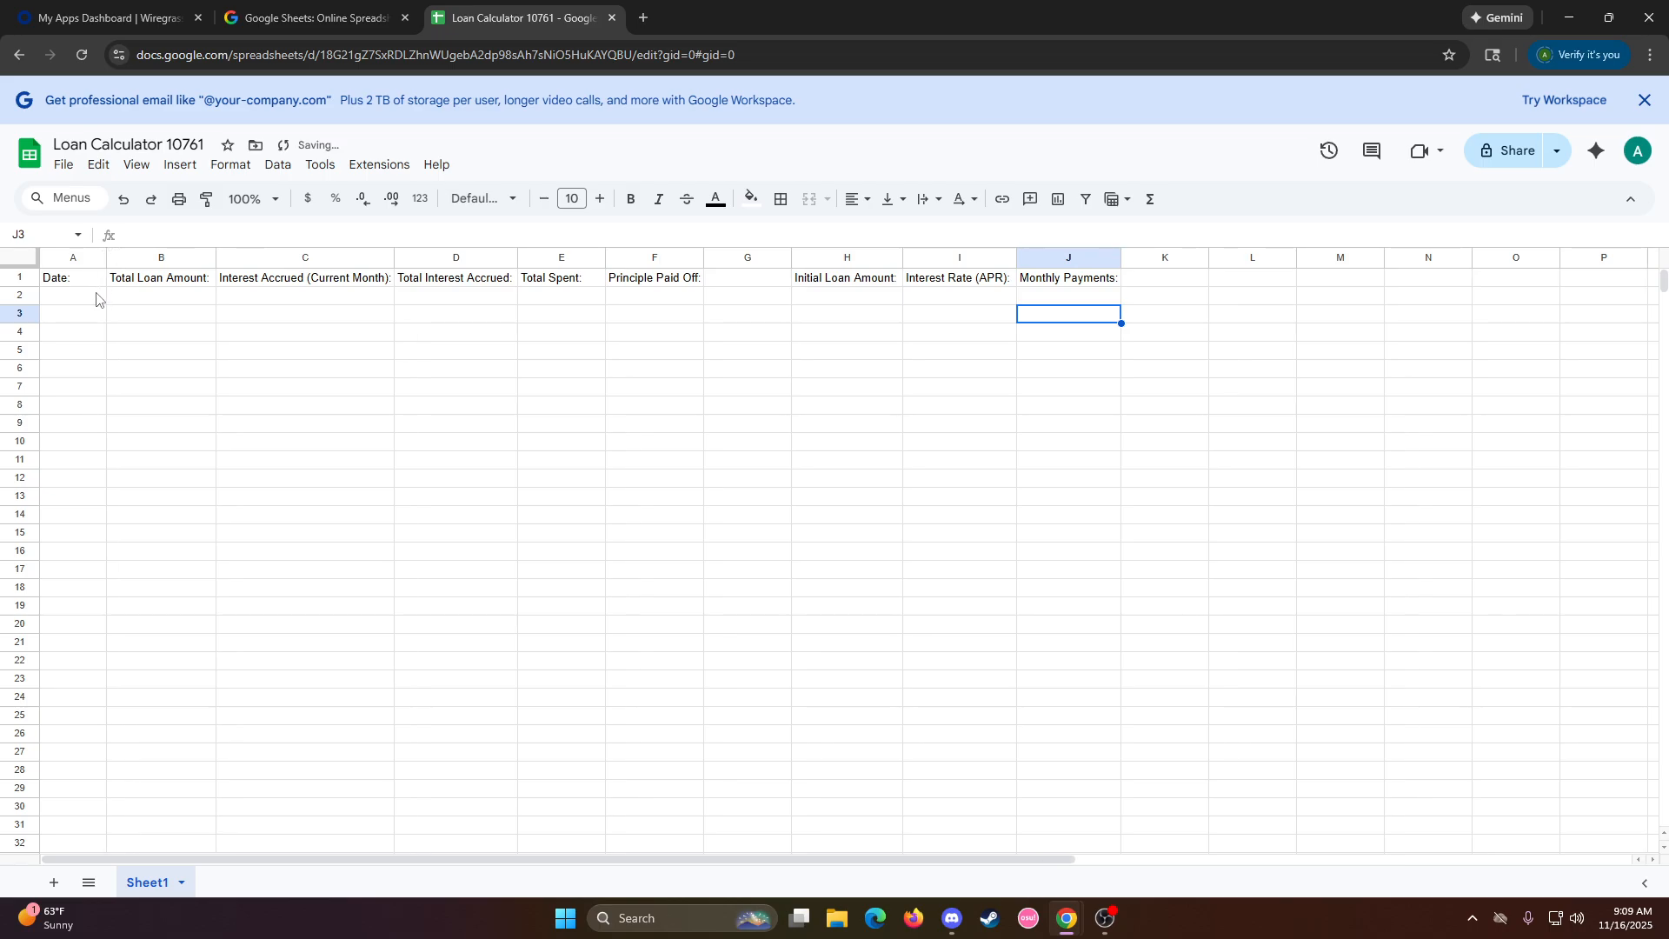
click(68, 304)
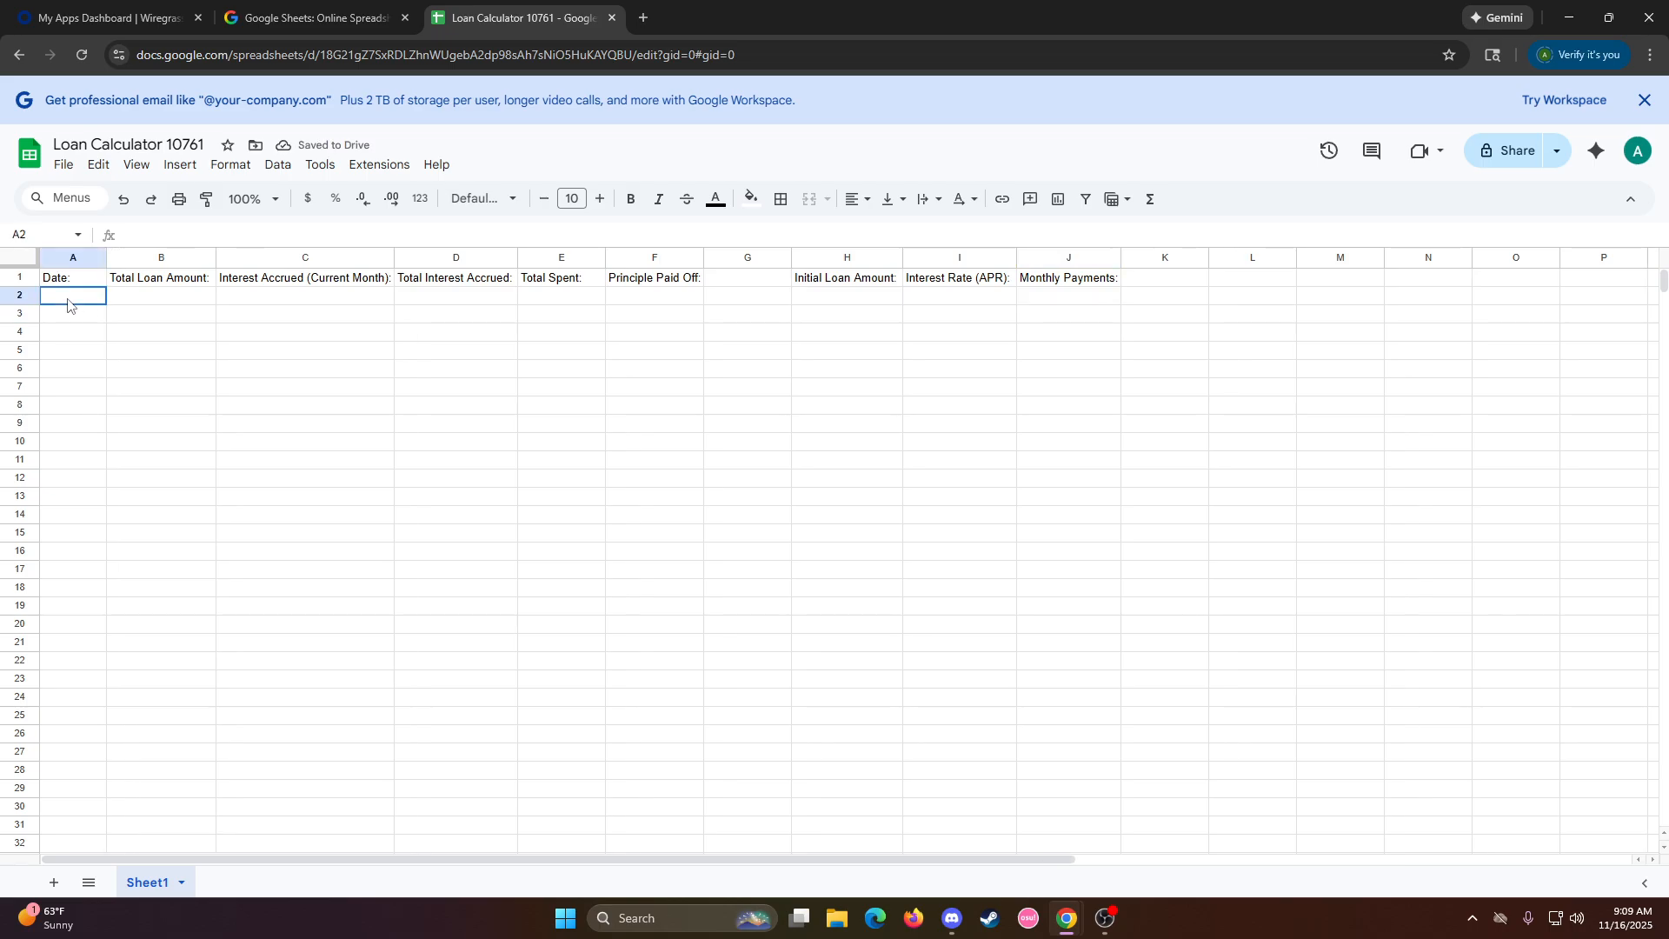
double_click(68, 299)
text(5)
text(/)
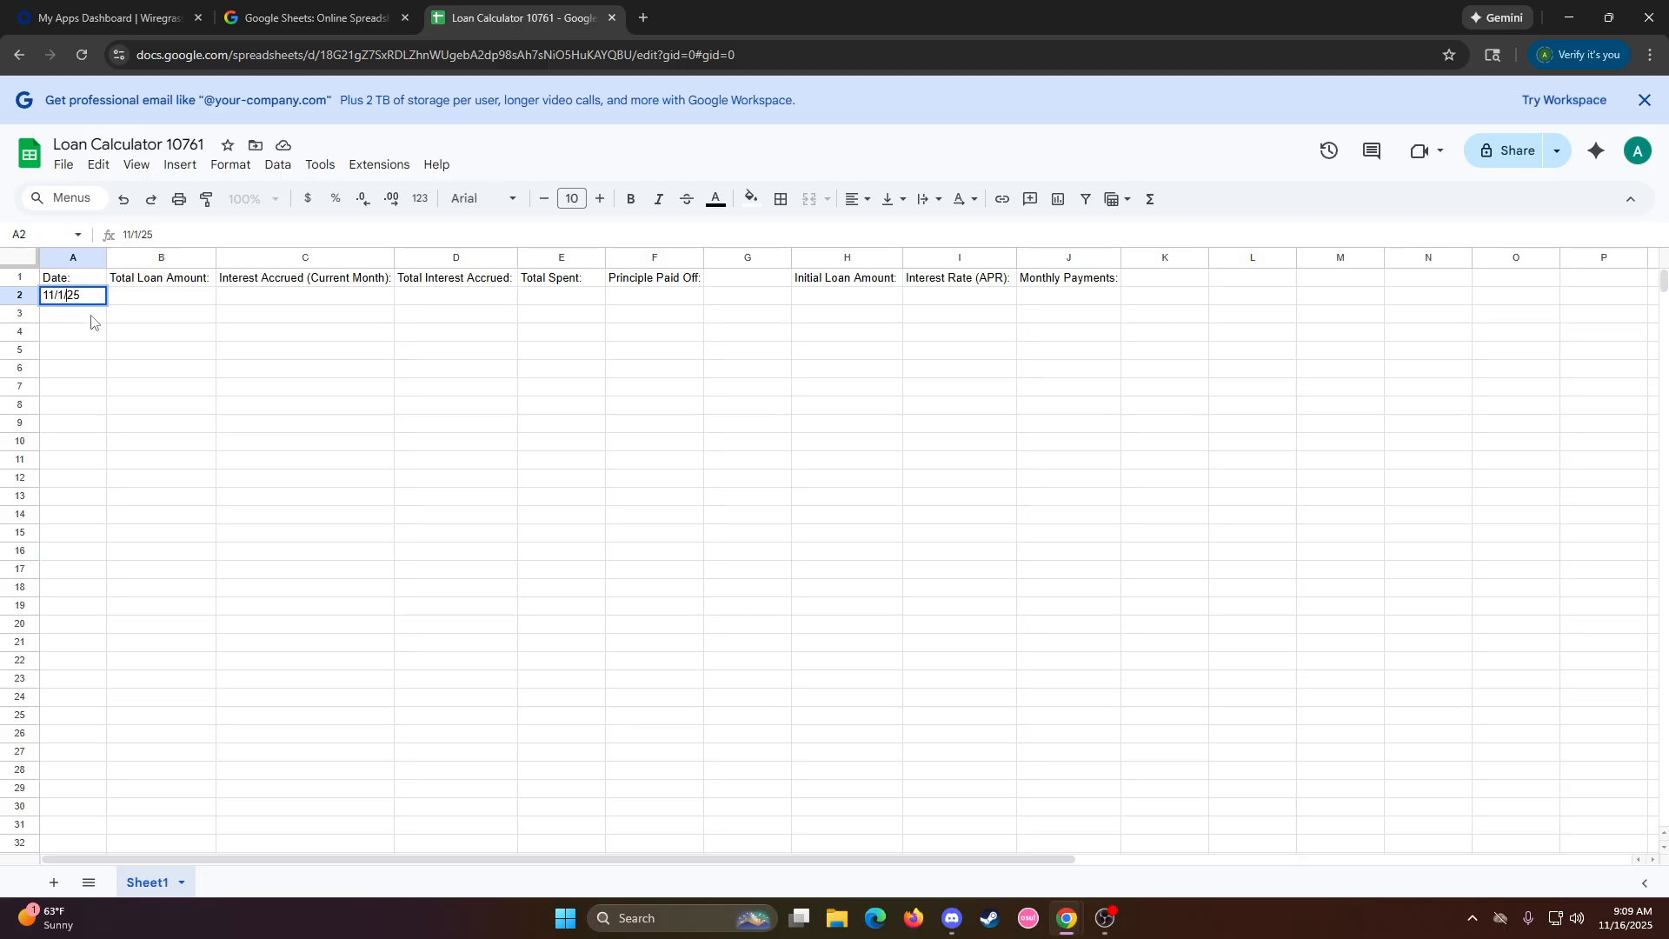
click(87, 314)
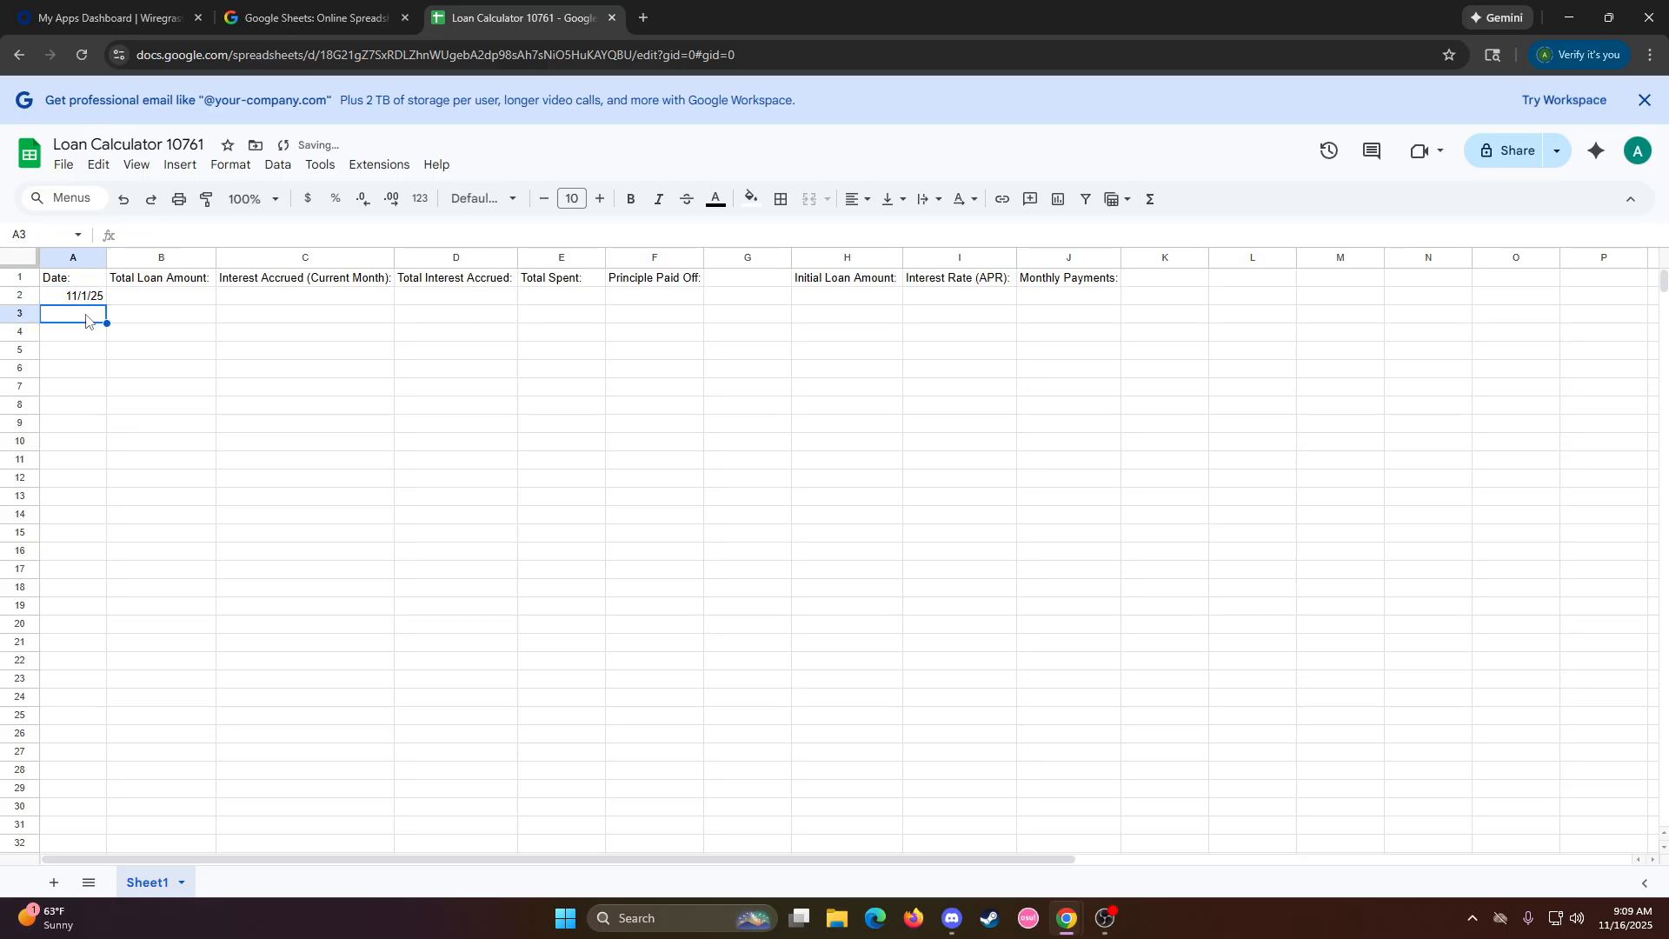
Enter the dates 12/1/25 in cell A3 and 1/1/26 in cell A4
double_click(80, 316)
text(12/1/25)
key(Return)
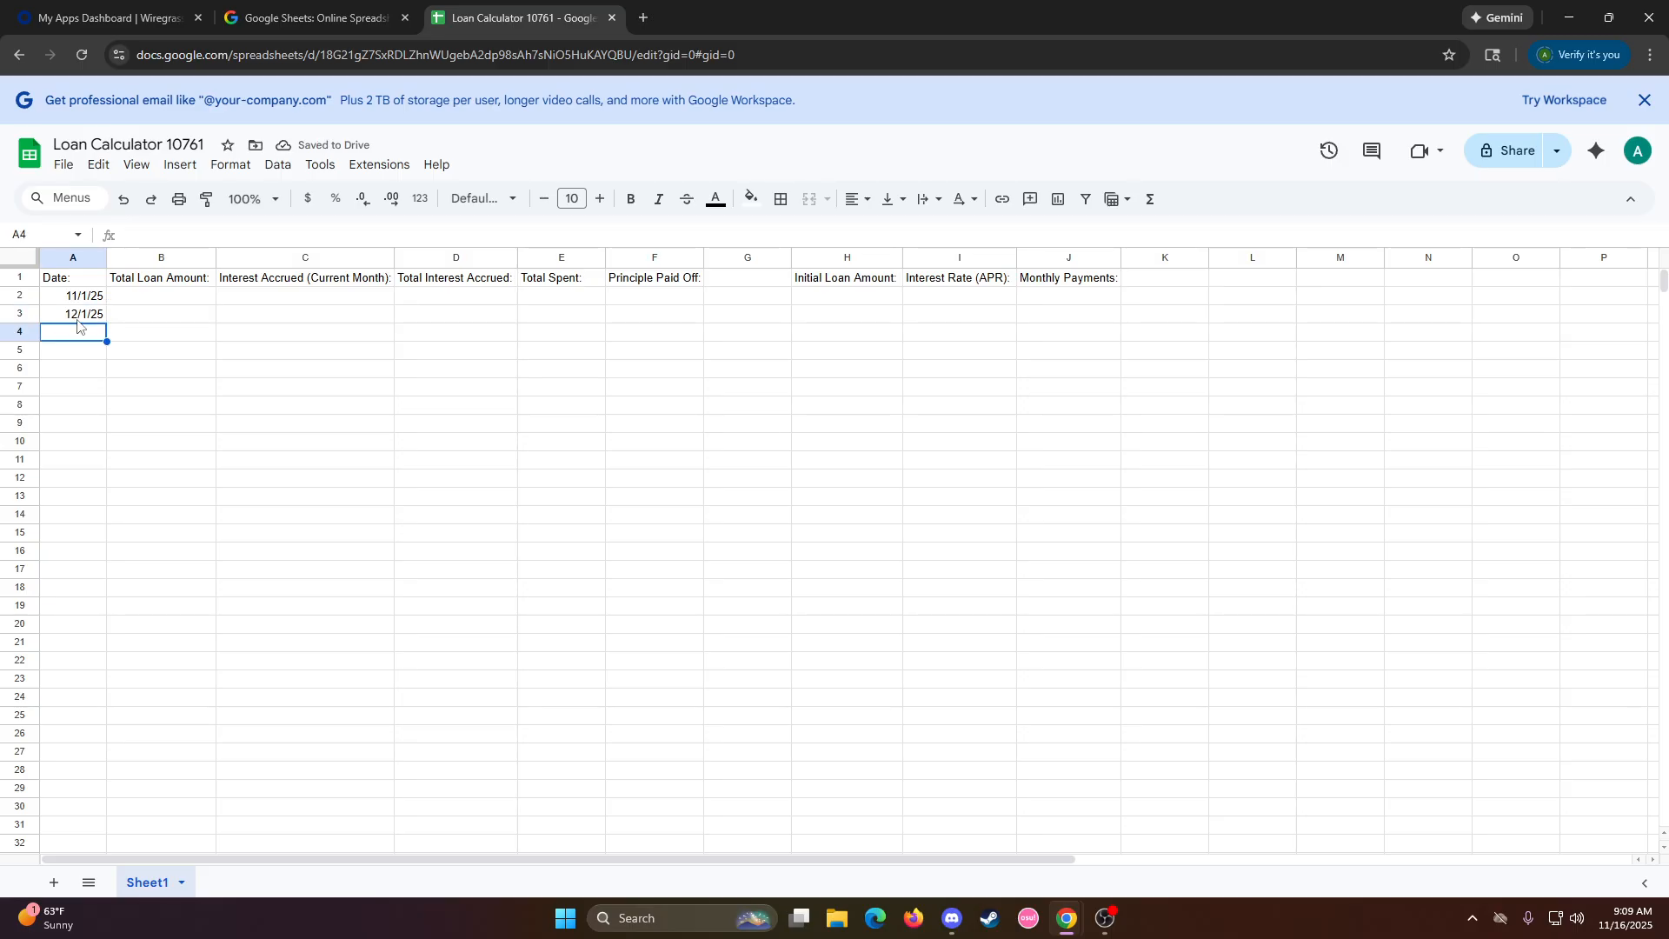
text(1/1/26)
key(Return)
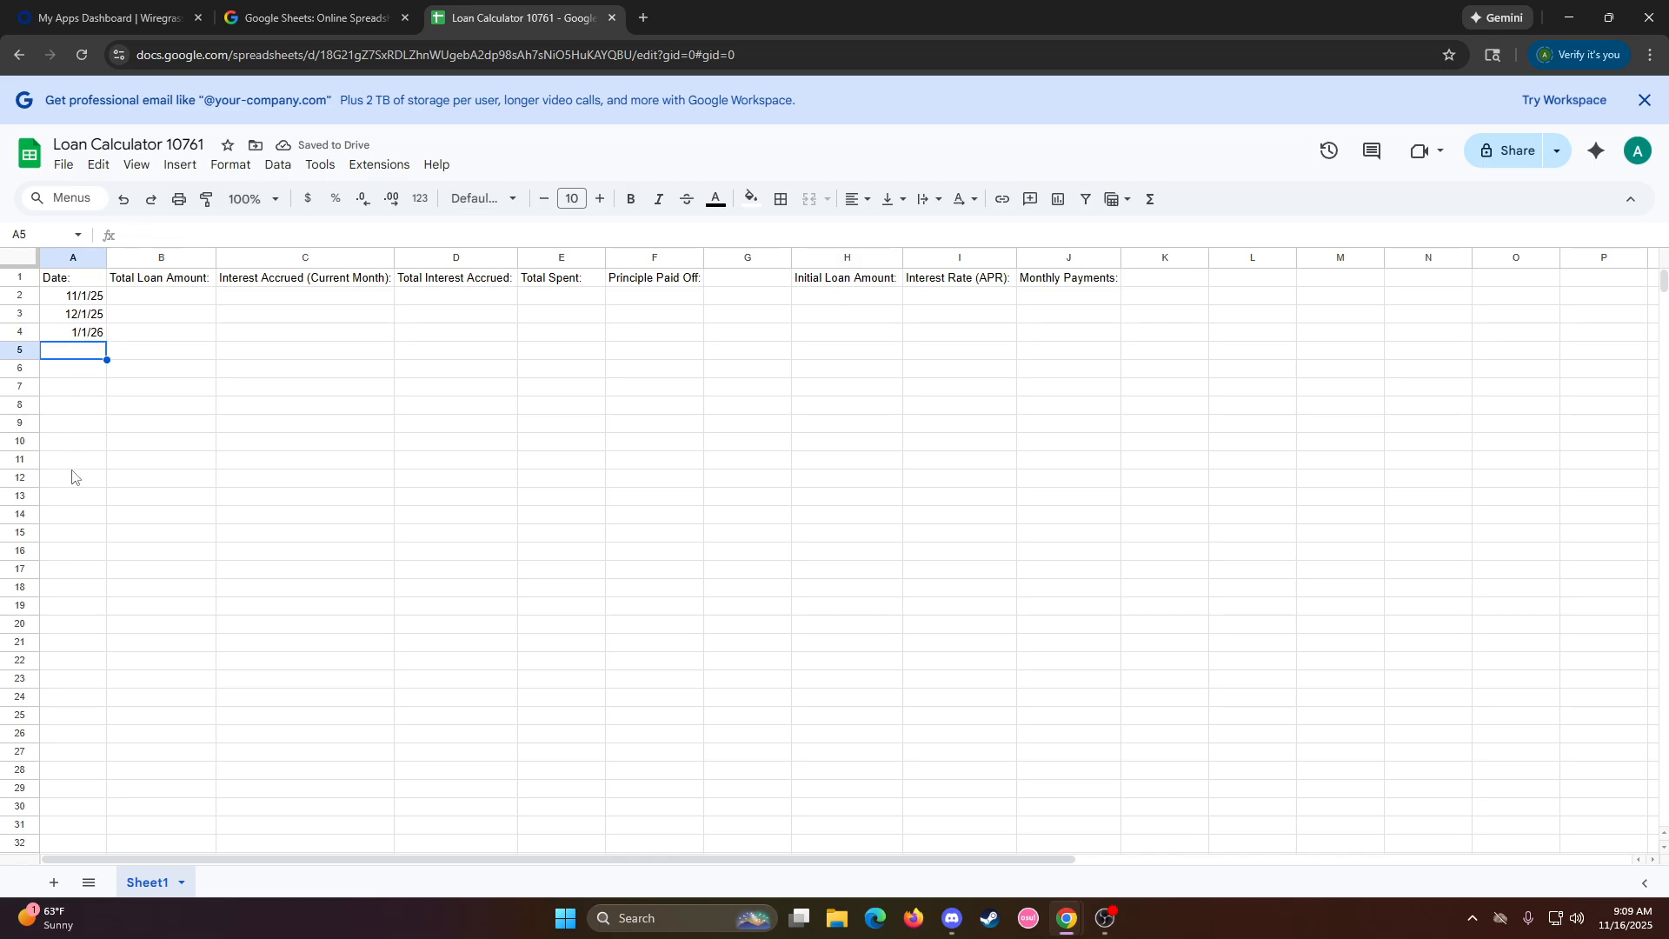
Extend the monthly date series from A2:A4 down column A to row 602, ending at 11/1/75
scroll(71, 626, down, 3)
scroll(70, 626, up, 3)
click(72, 300)
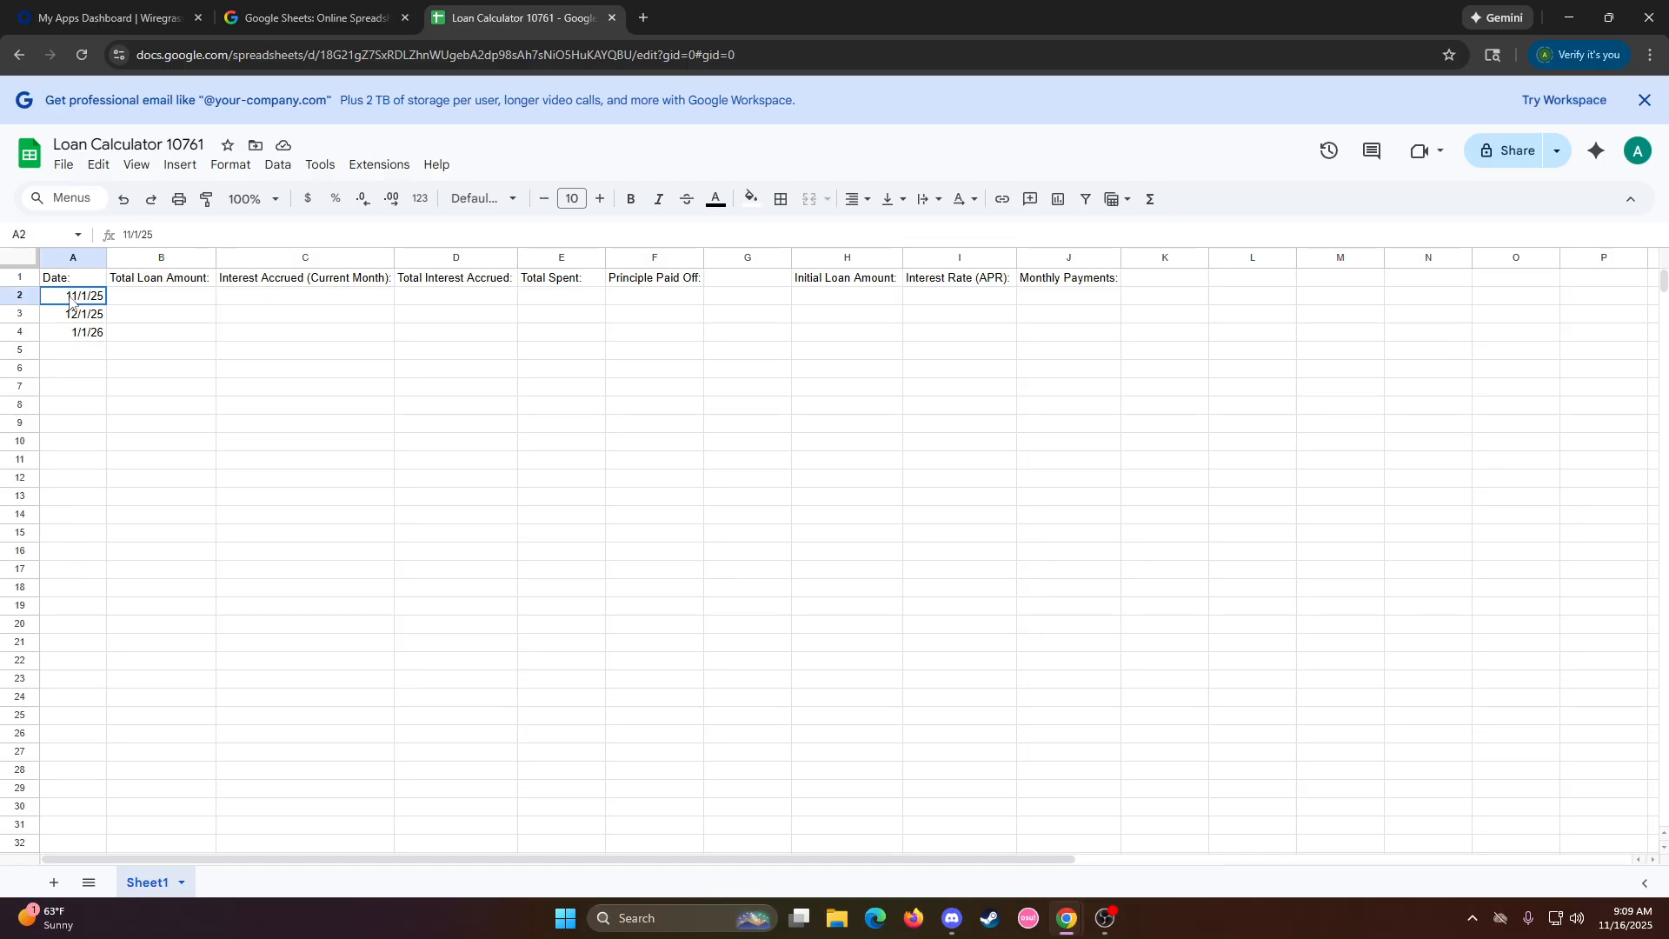
drag(73, 299, 84, 335)
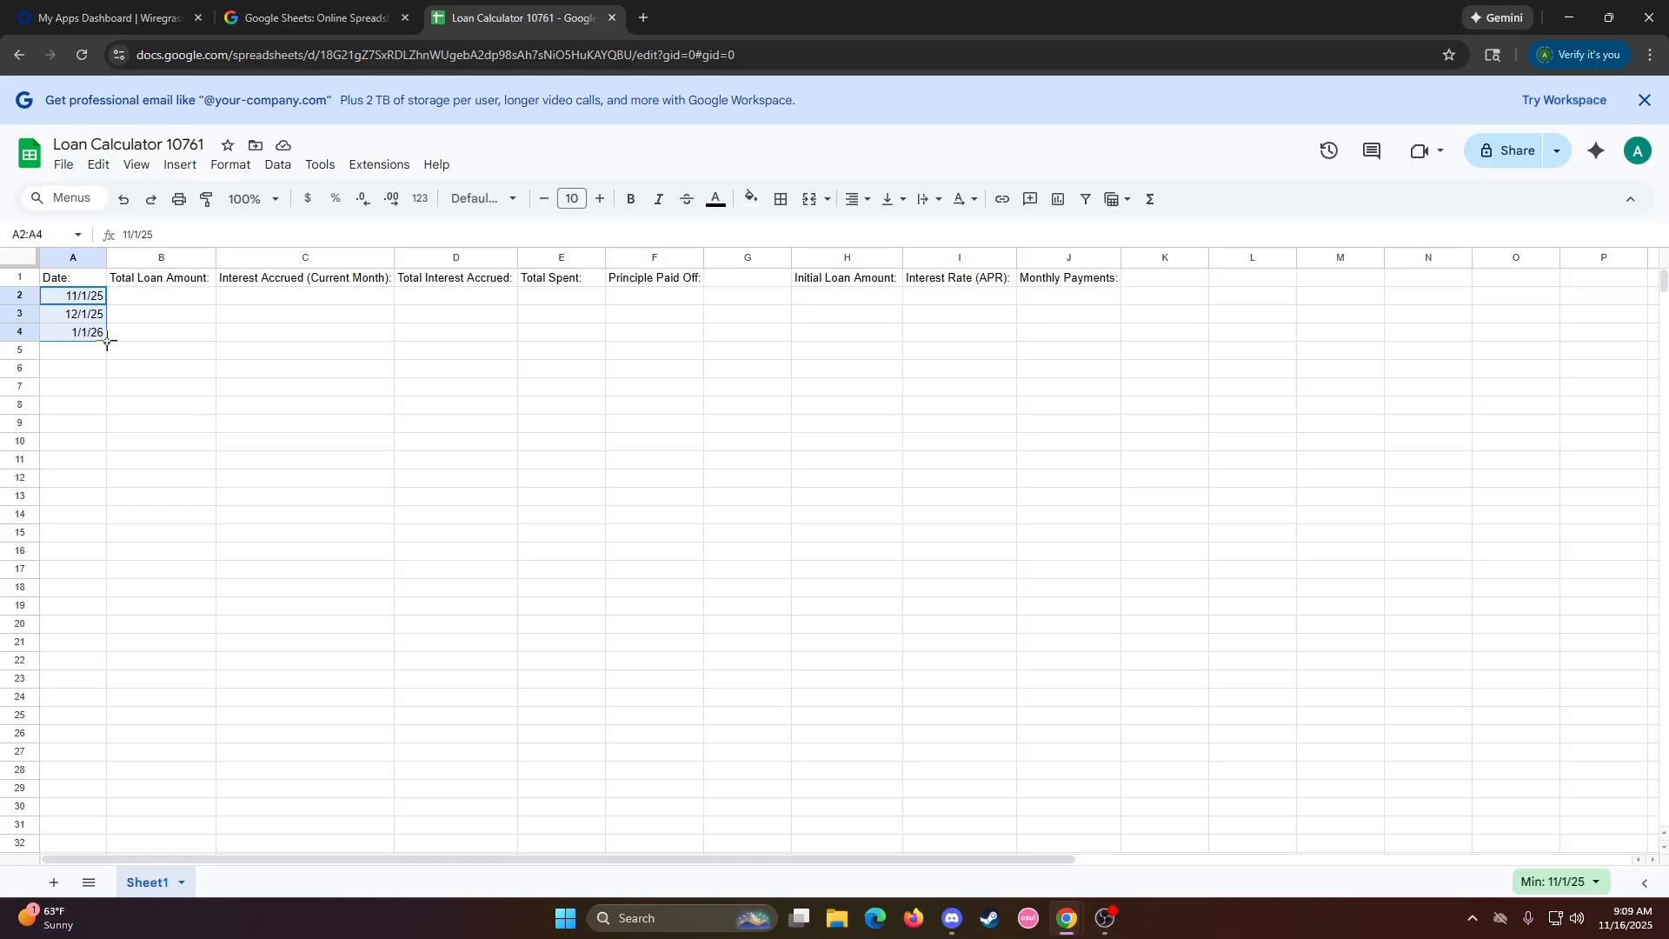
drag(107, 343, 87, 860)
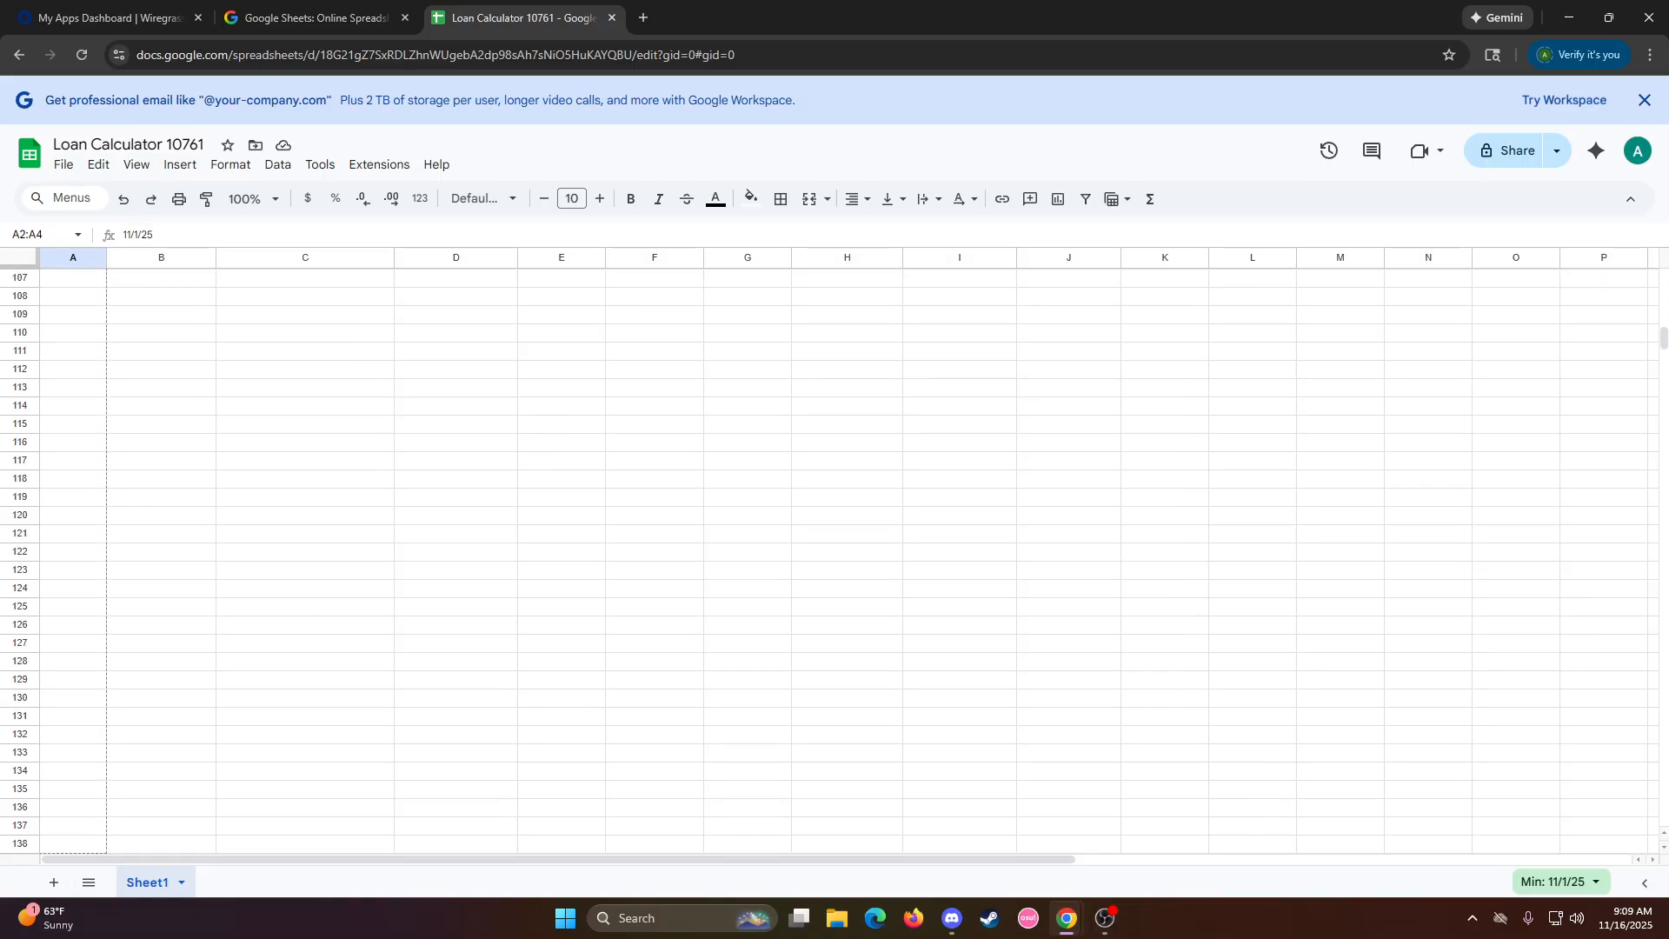
drag(100, 937, 84, 396)
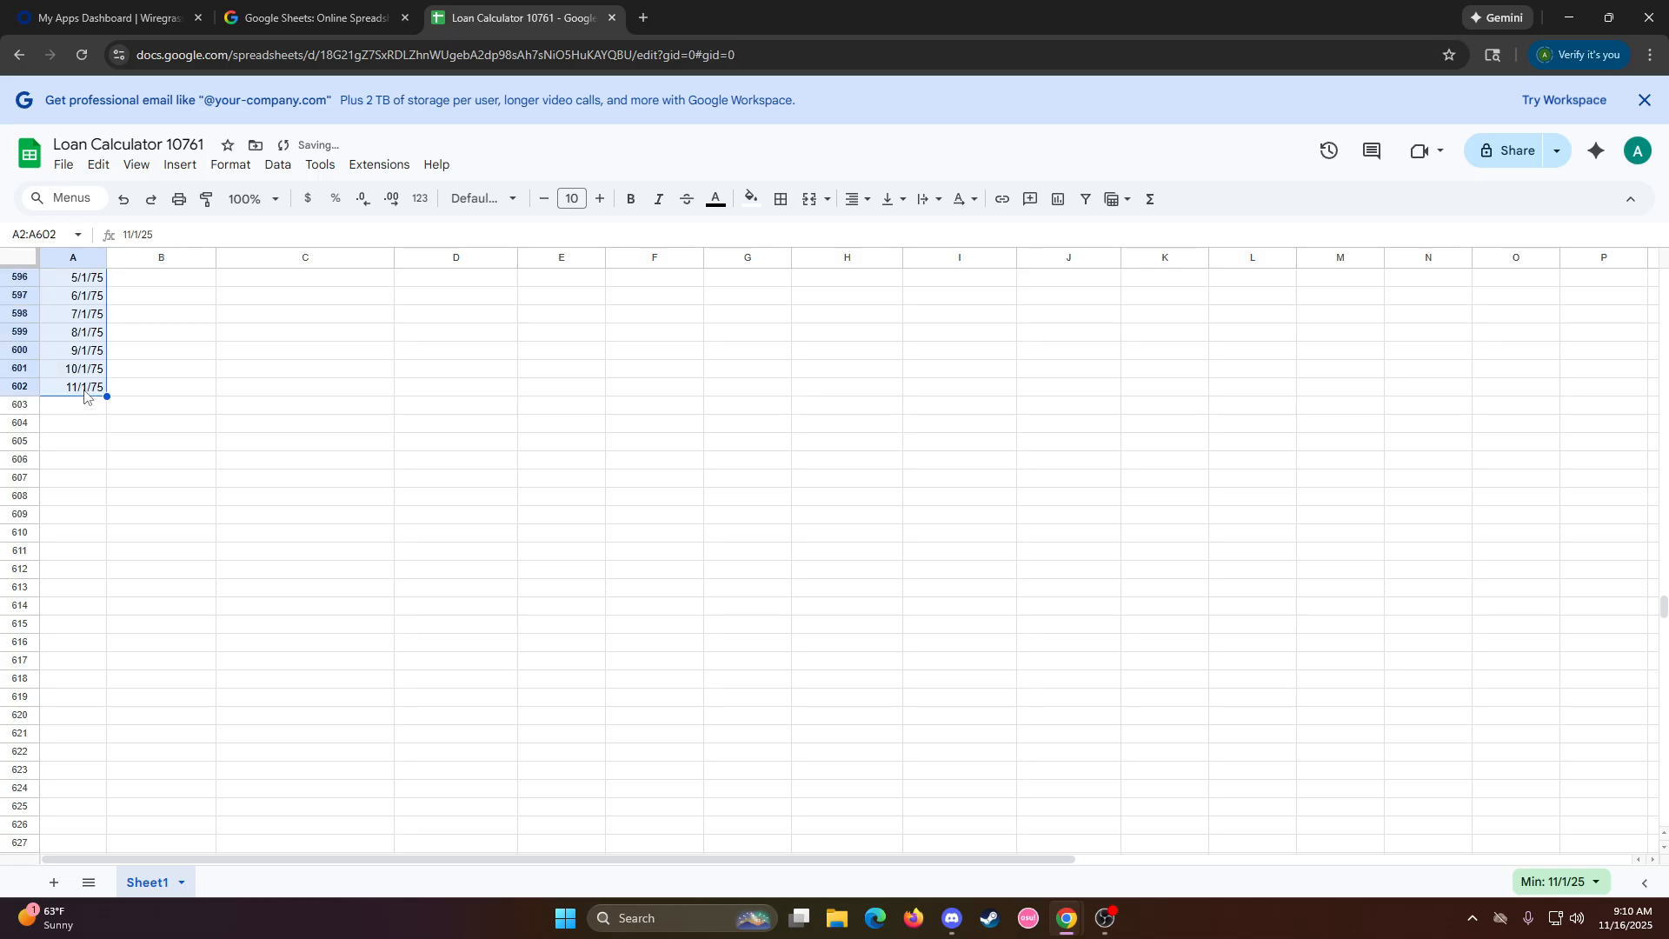
click(84, 388)
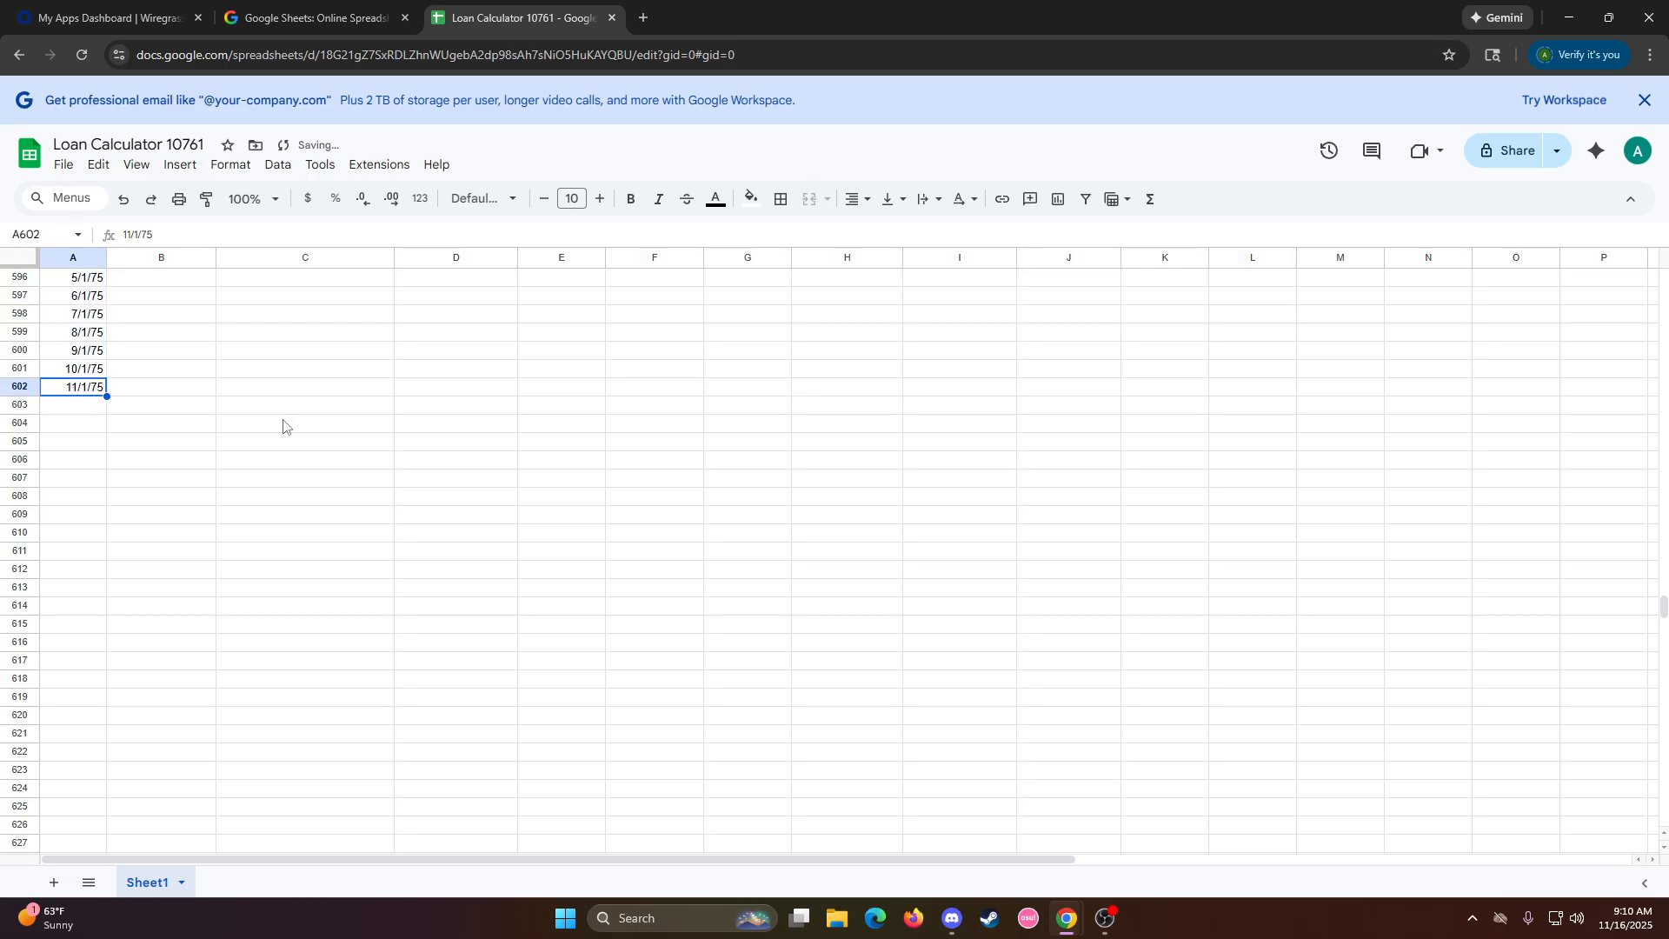
drag(1663, 611, 1663, 277)
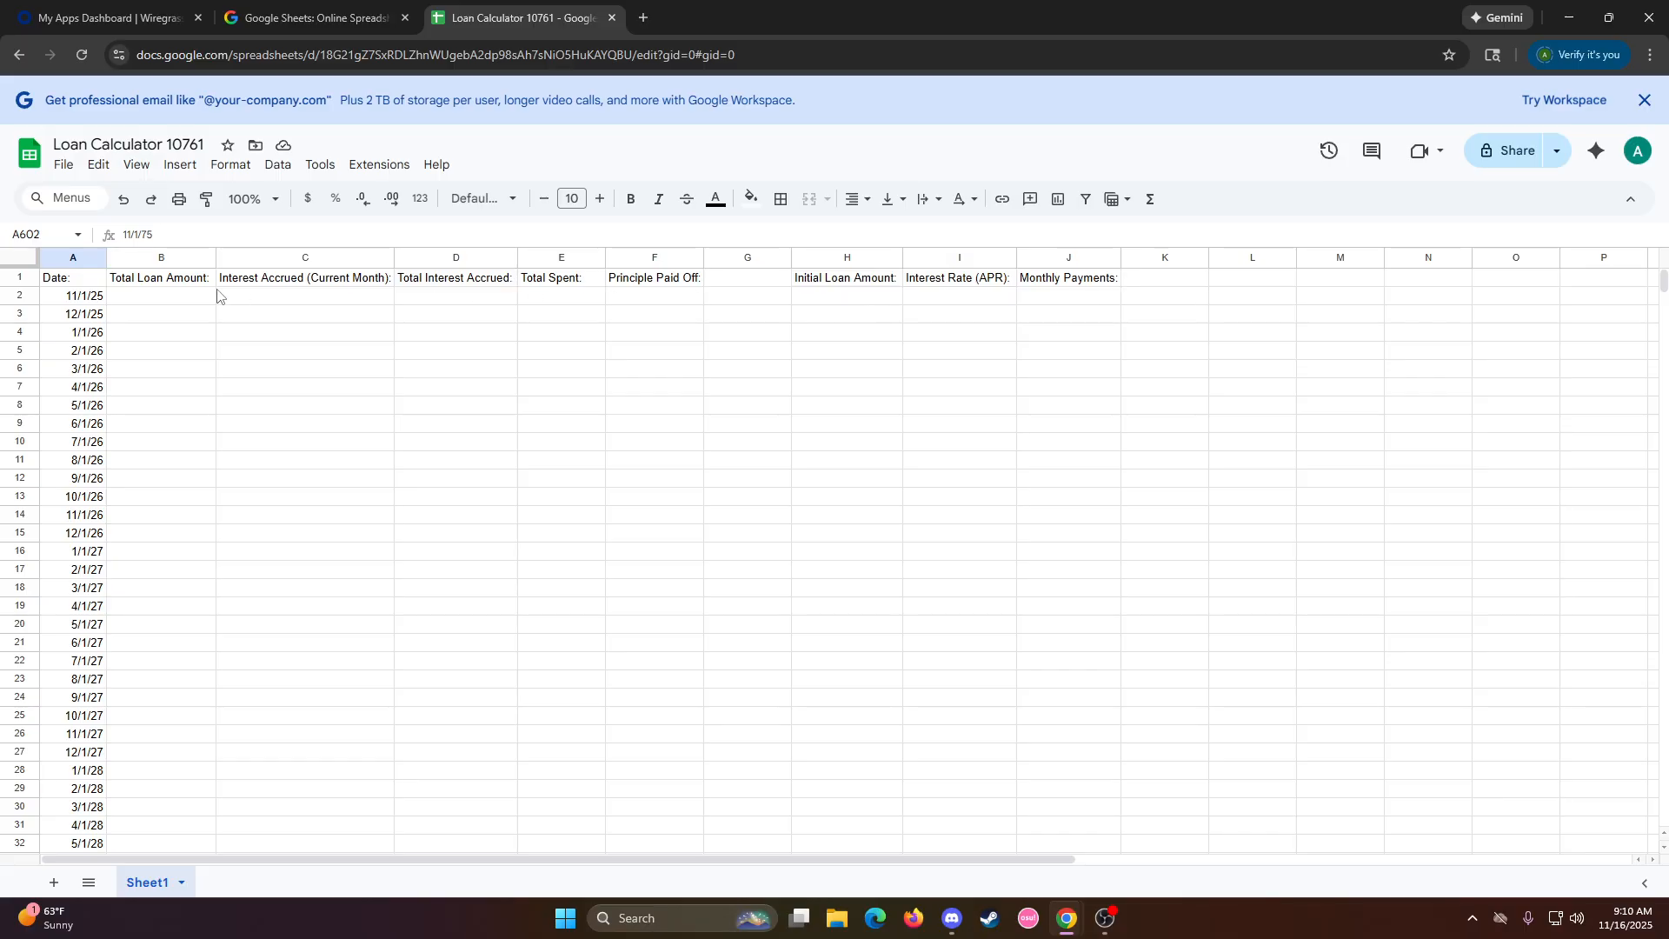
click(70, 300)
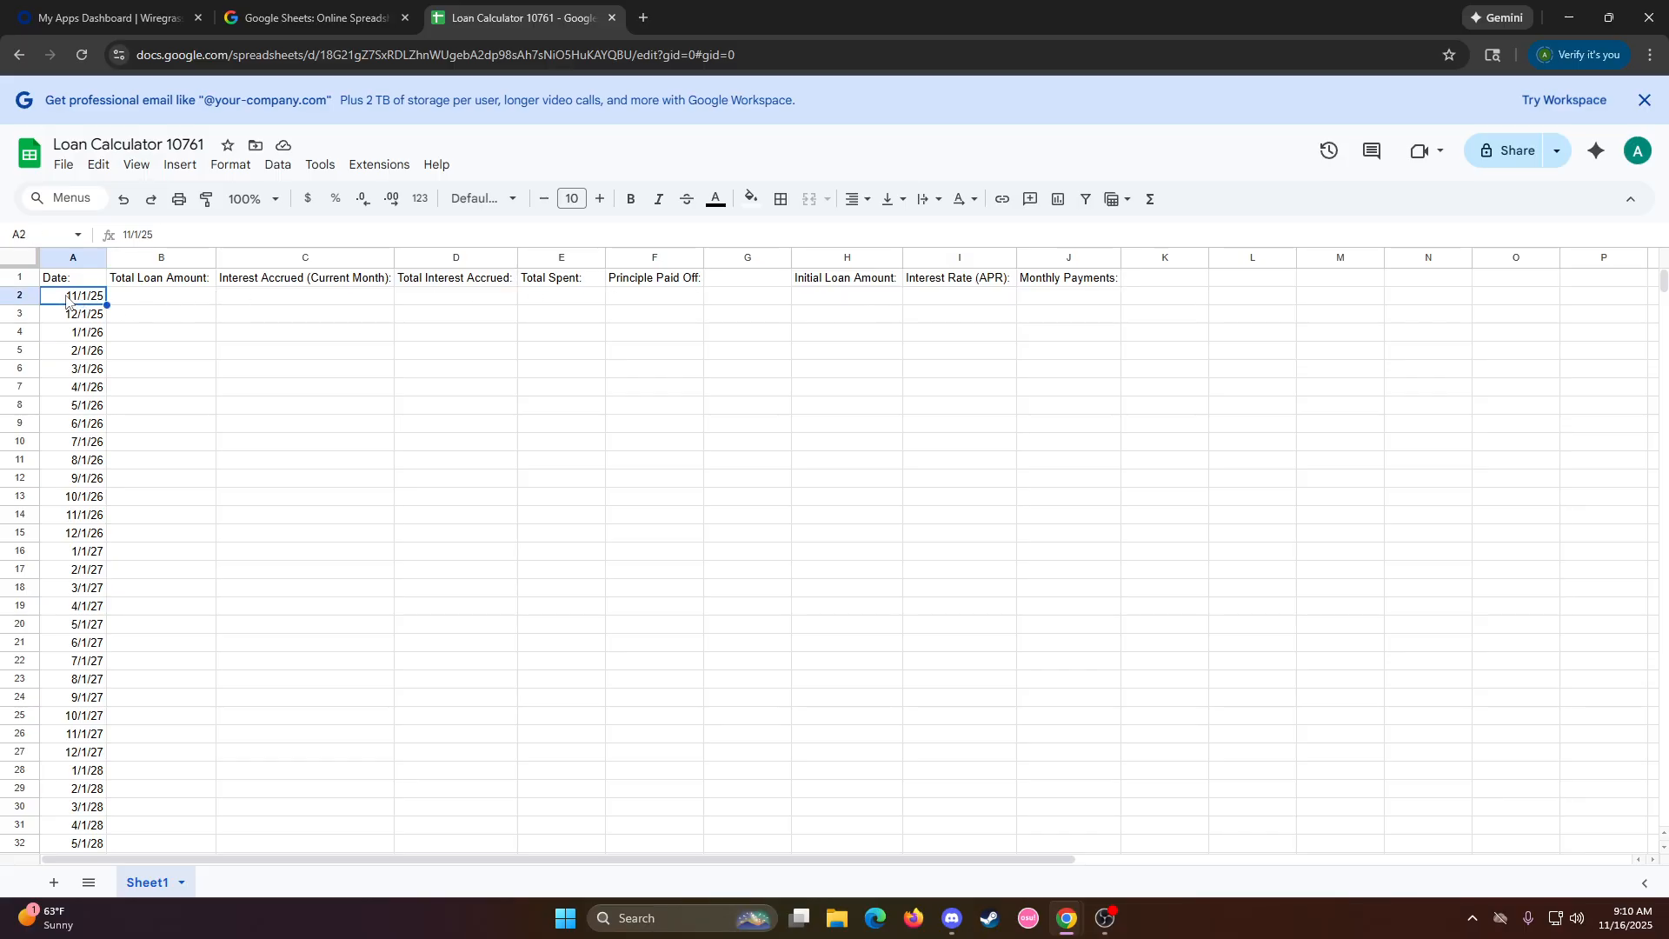
drag(69, 300, 87, 334)
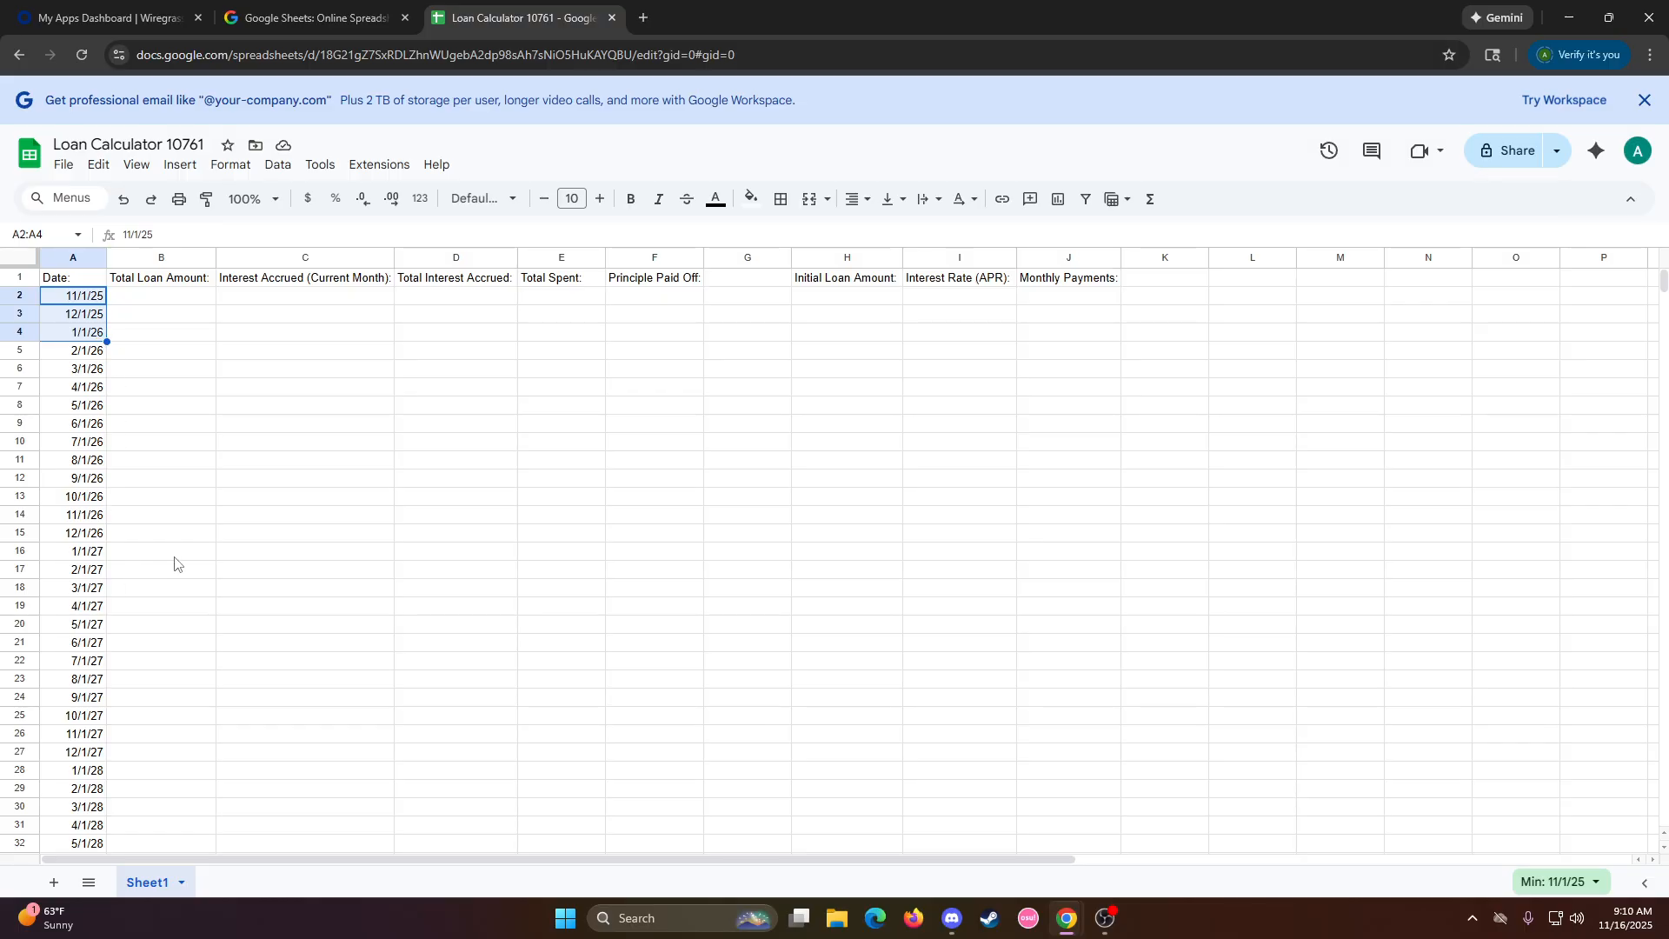
click(469, 459)
Enter 200000 as the initial loan amount in cell H2
click(836, 300)
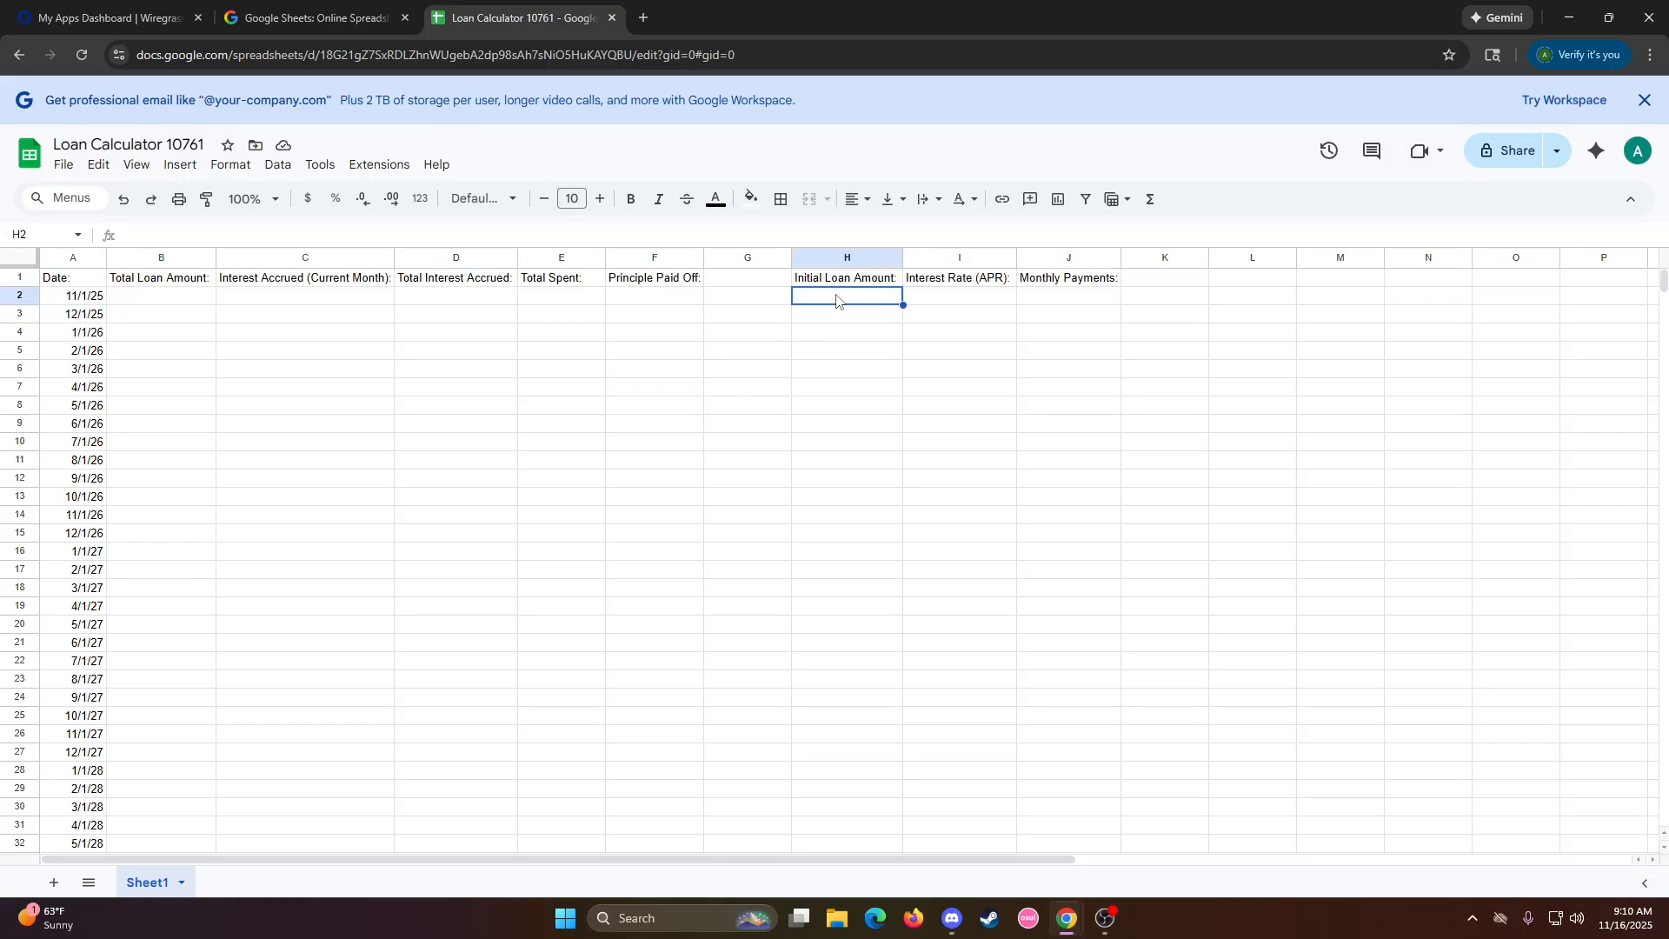
double_click(839, 298)
text(200000)
key(Return)
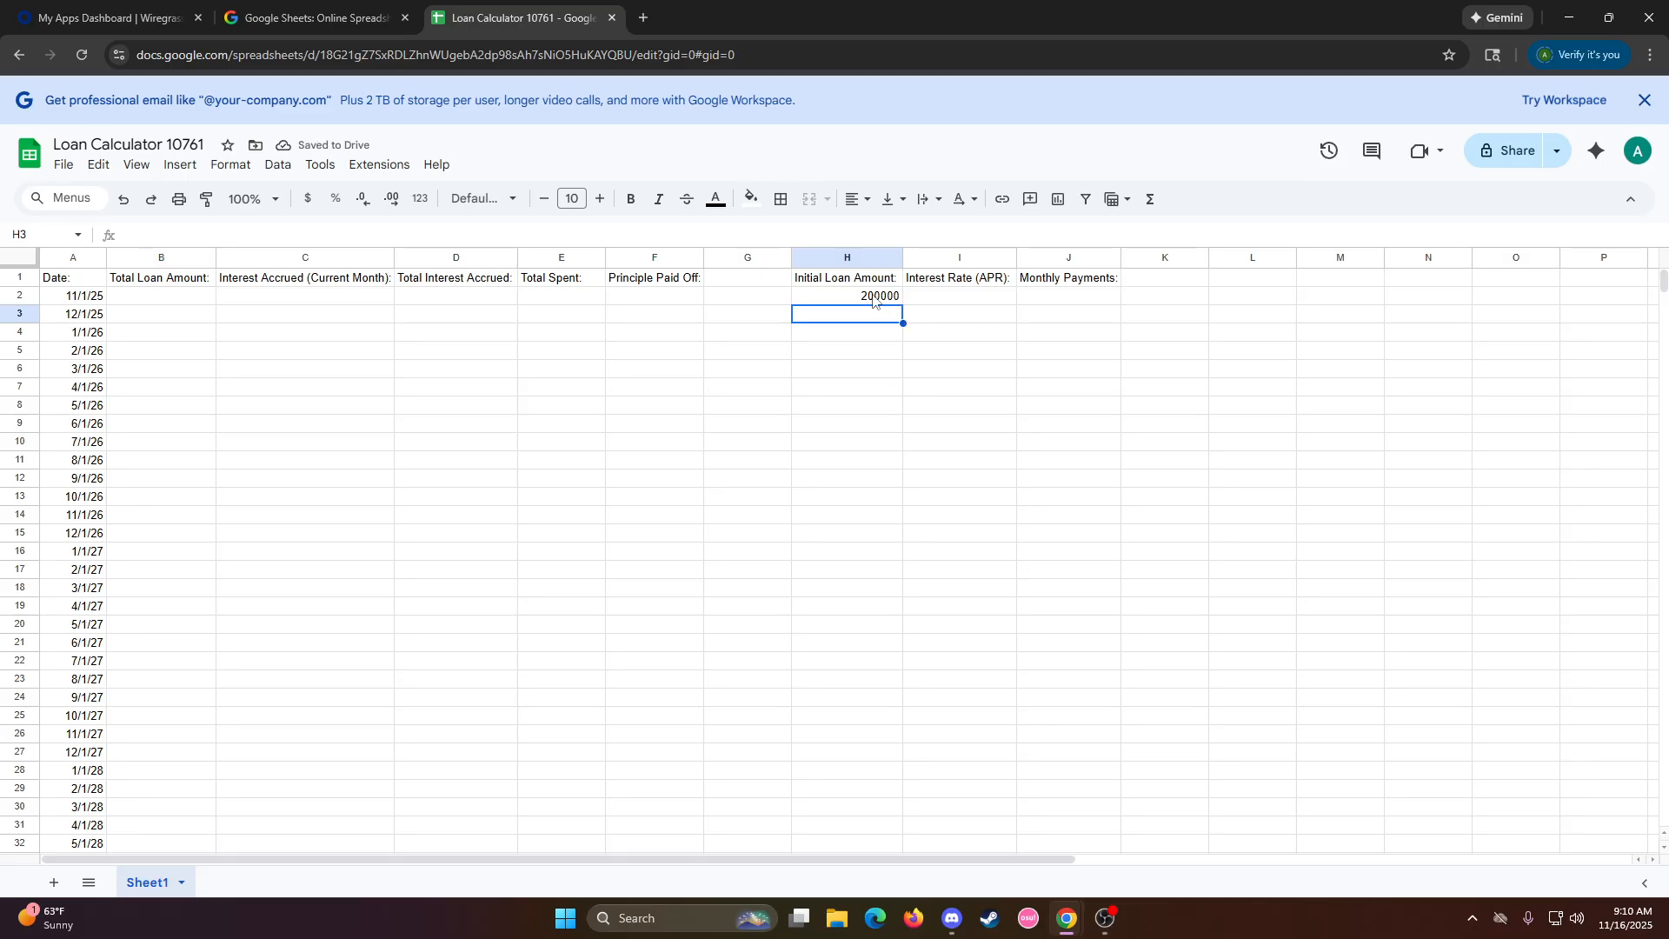
click(873, 301)
click(166, 301)
click(167, 322)
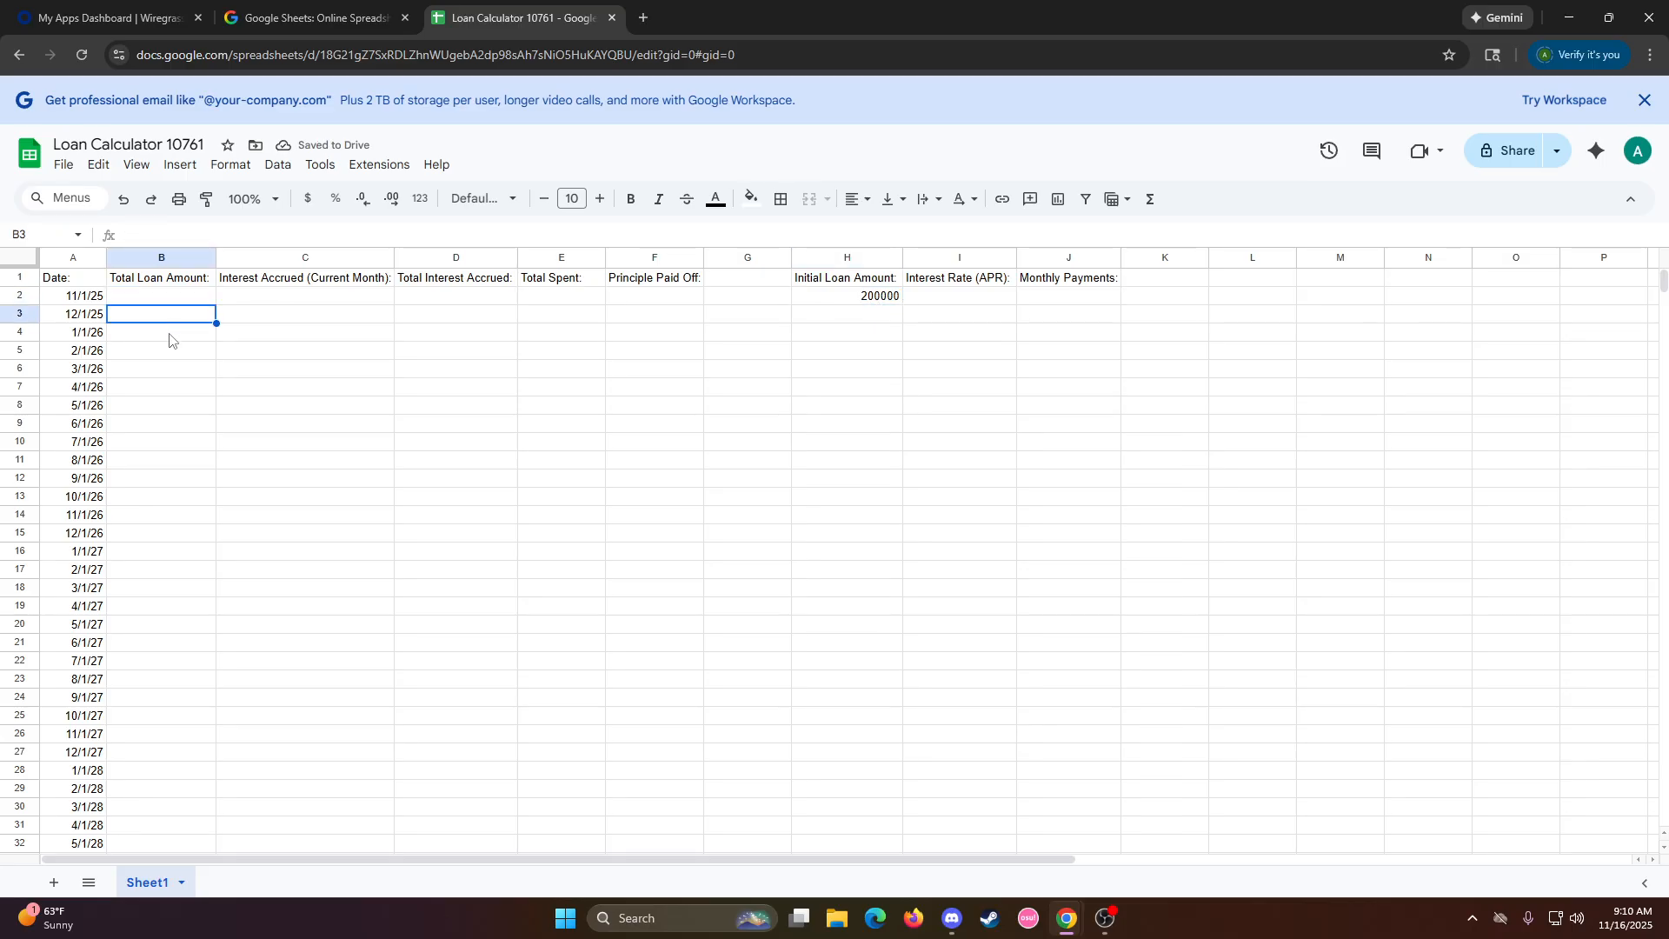
click(887, 302)
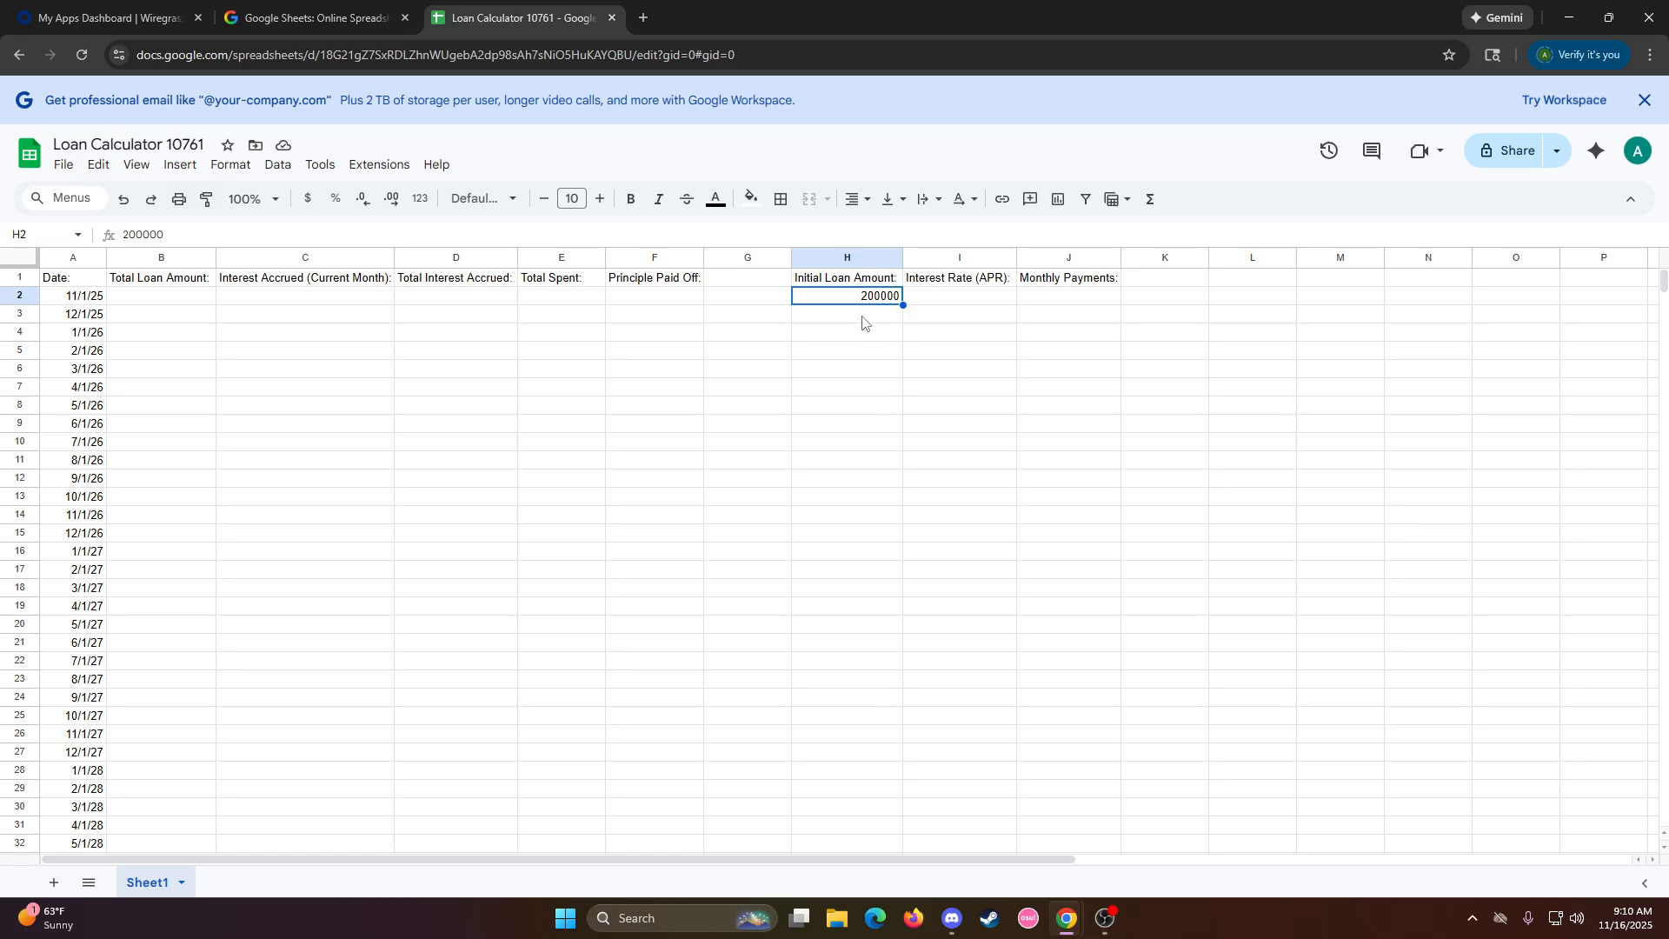
Enter the formula =H2 in cell H3 and fill it down column H to row 602
double_click(863, 318)
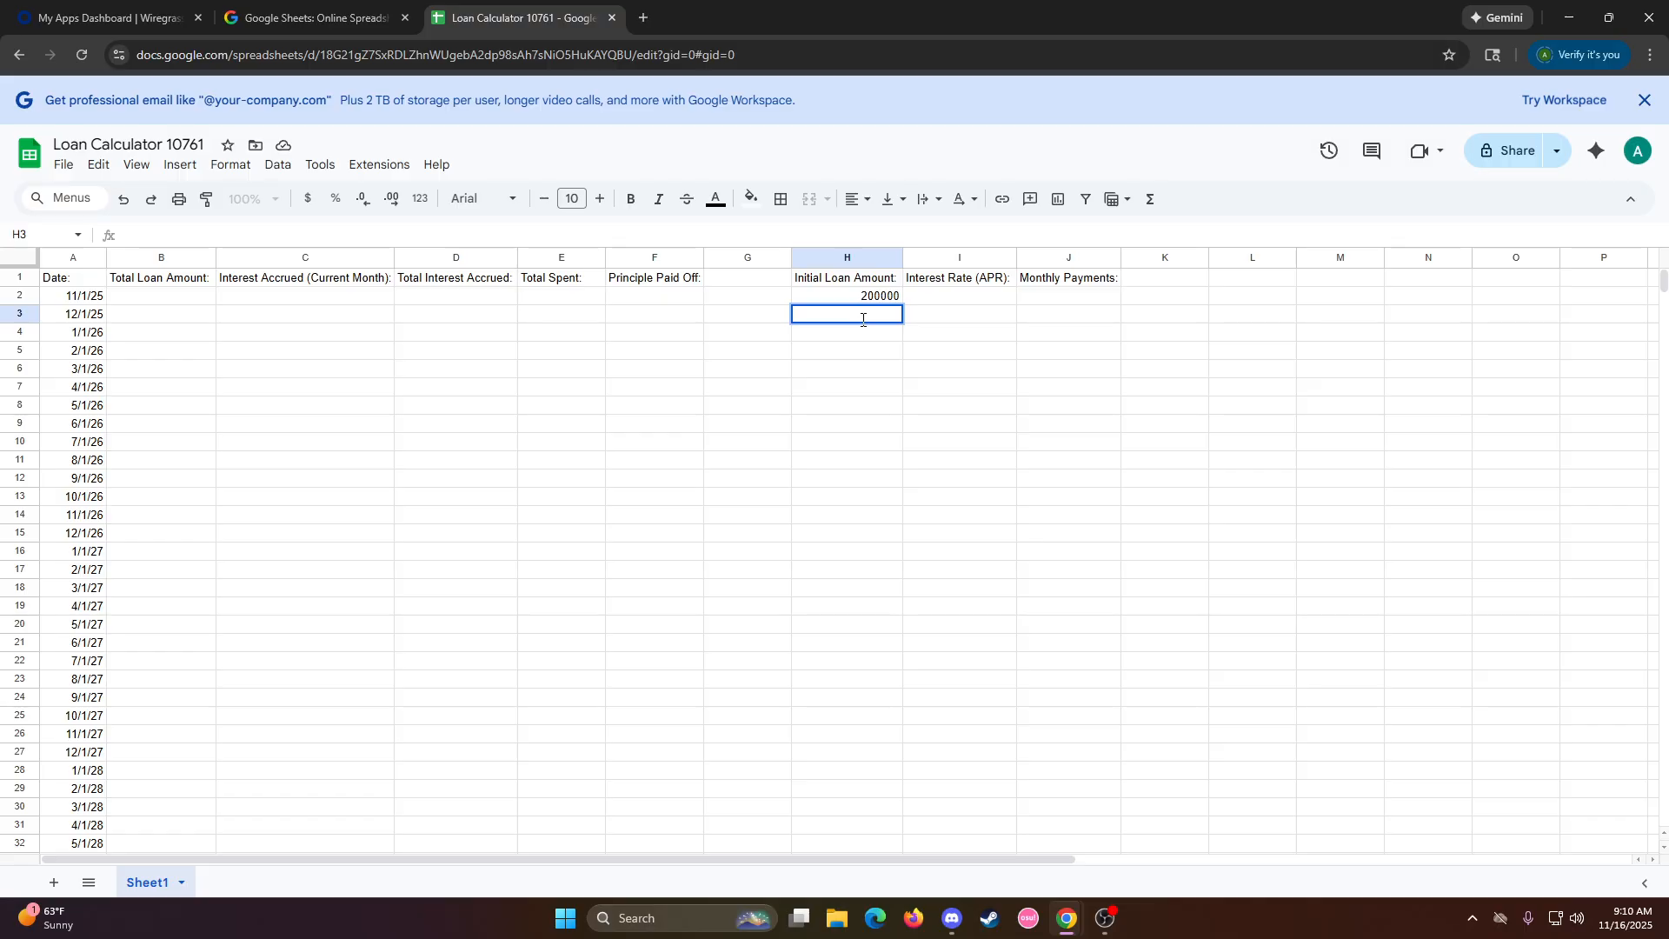
text(=)
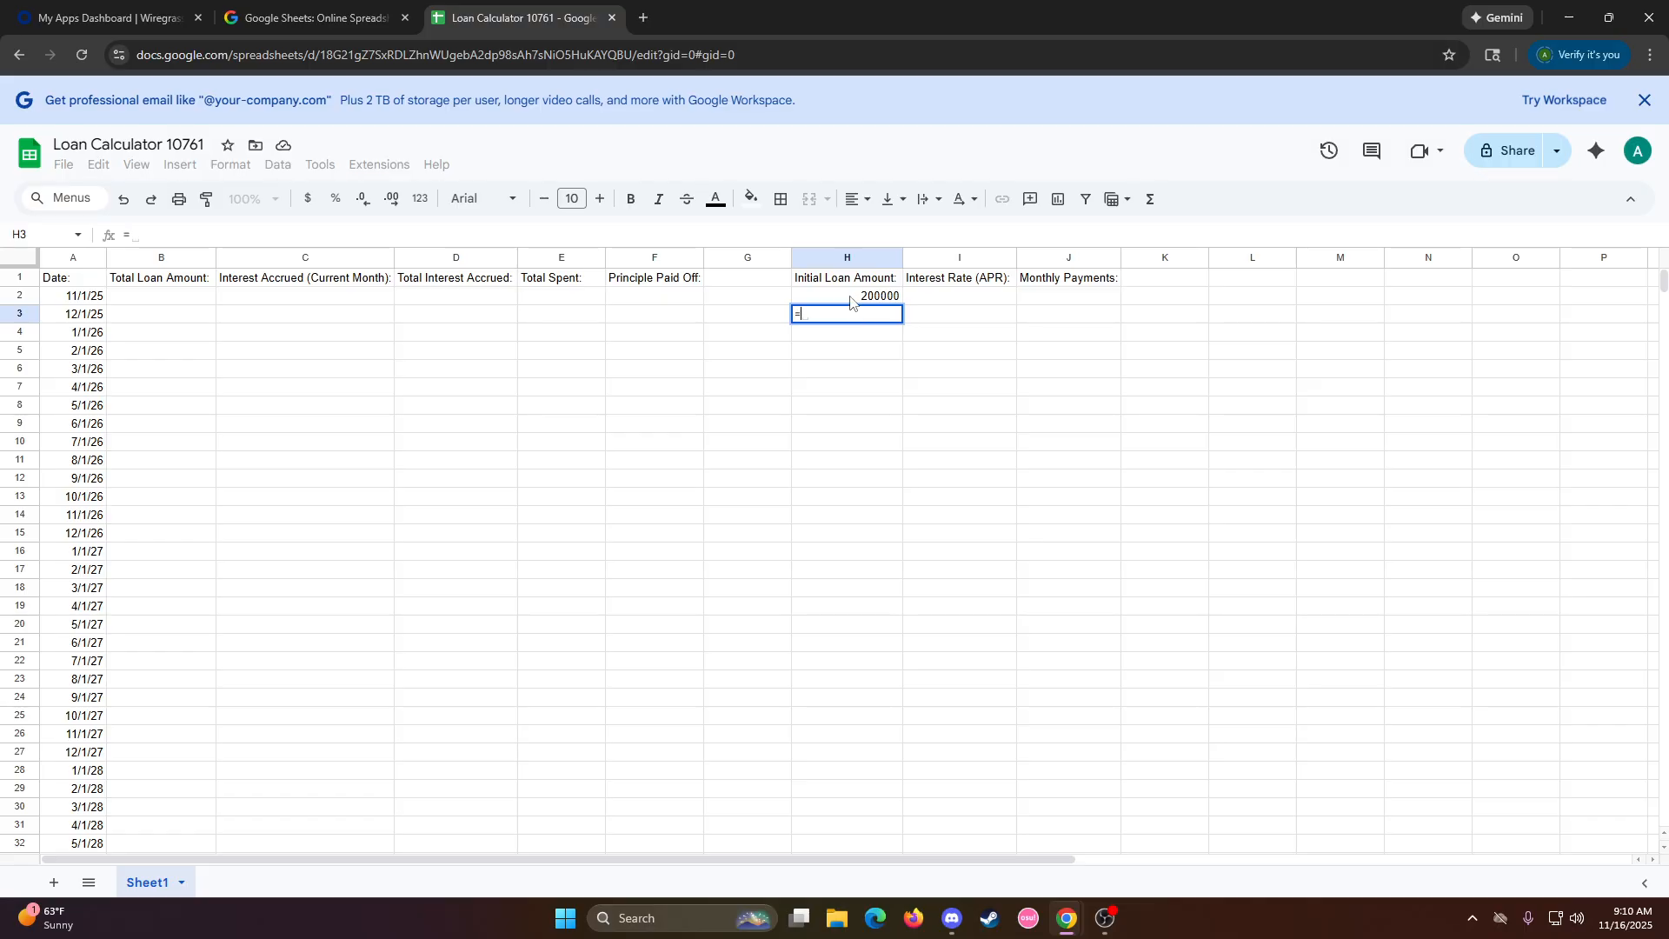
click(853, 298)
key(Return)
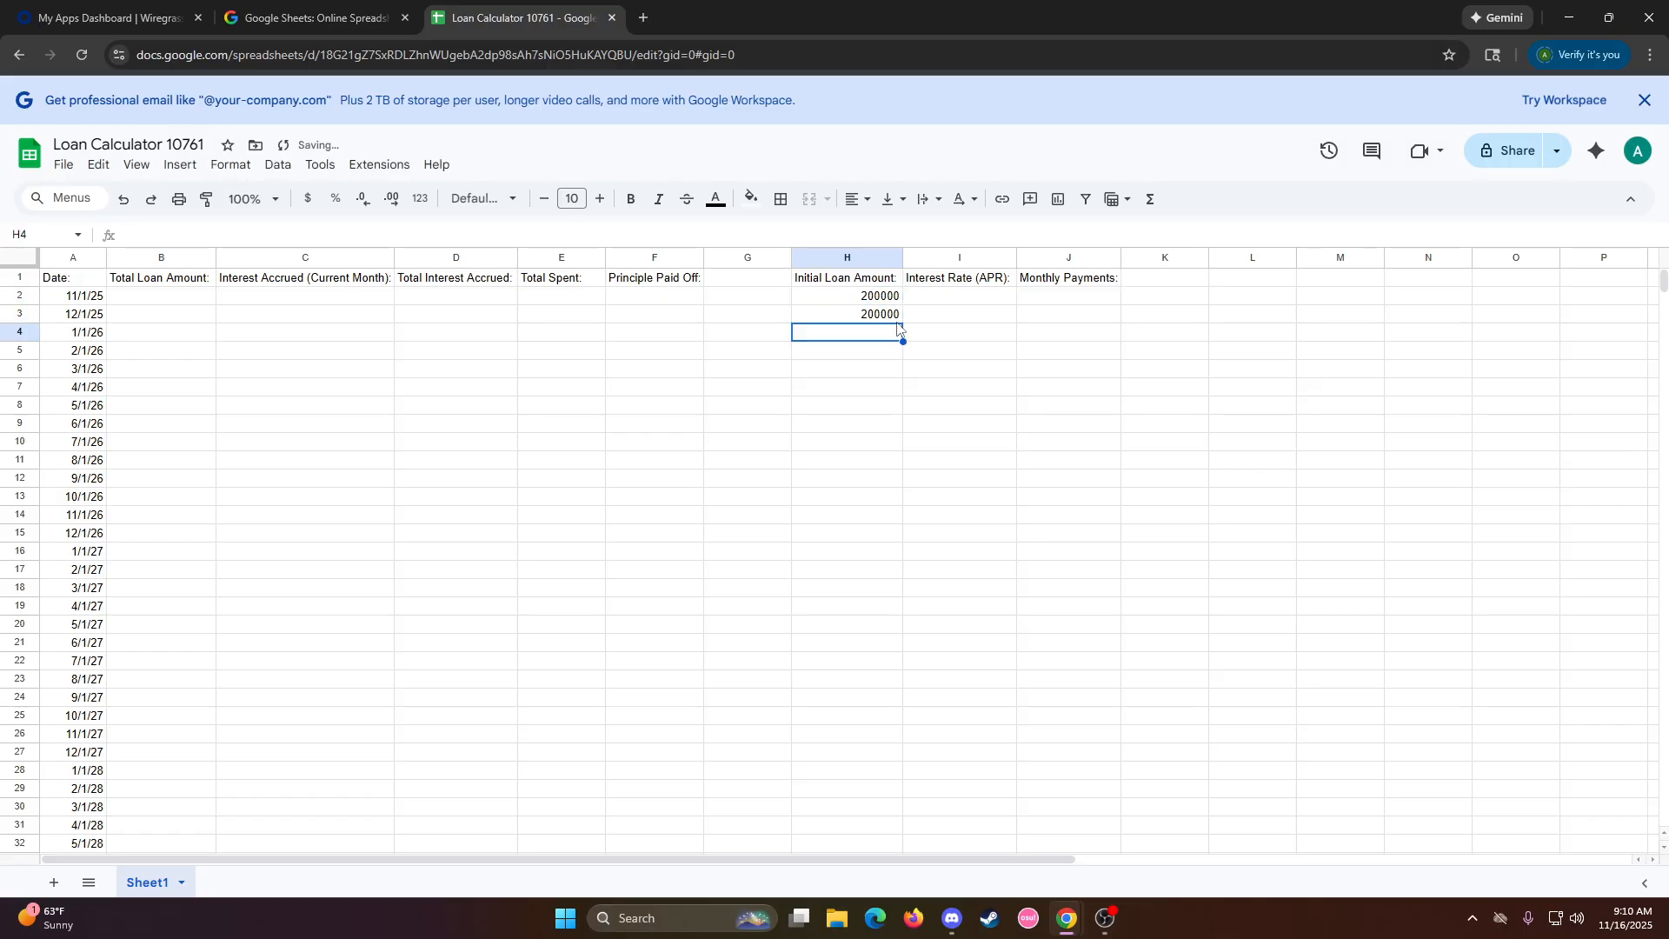
click(896, 317)
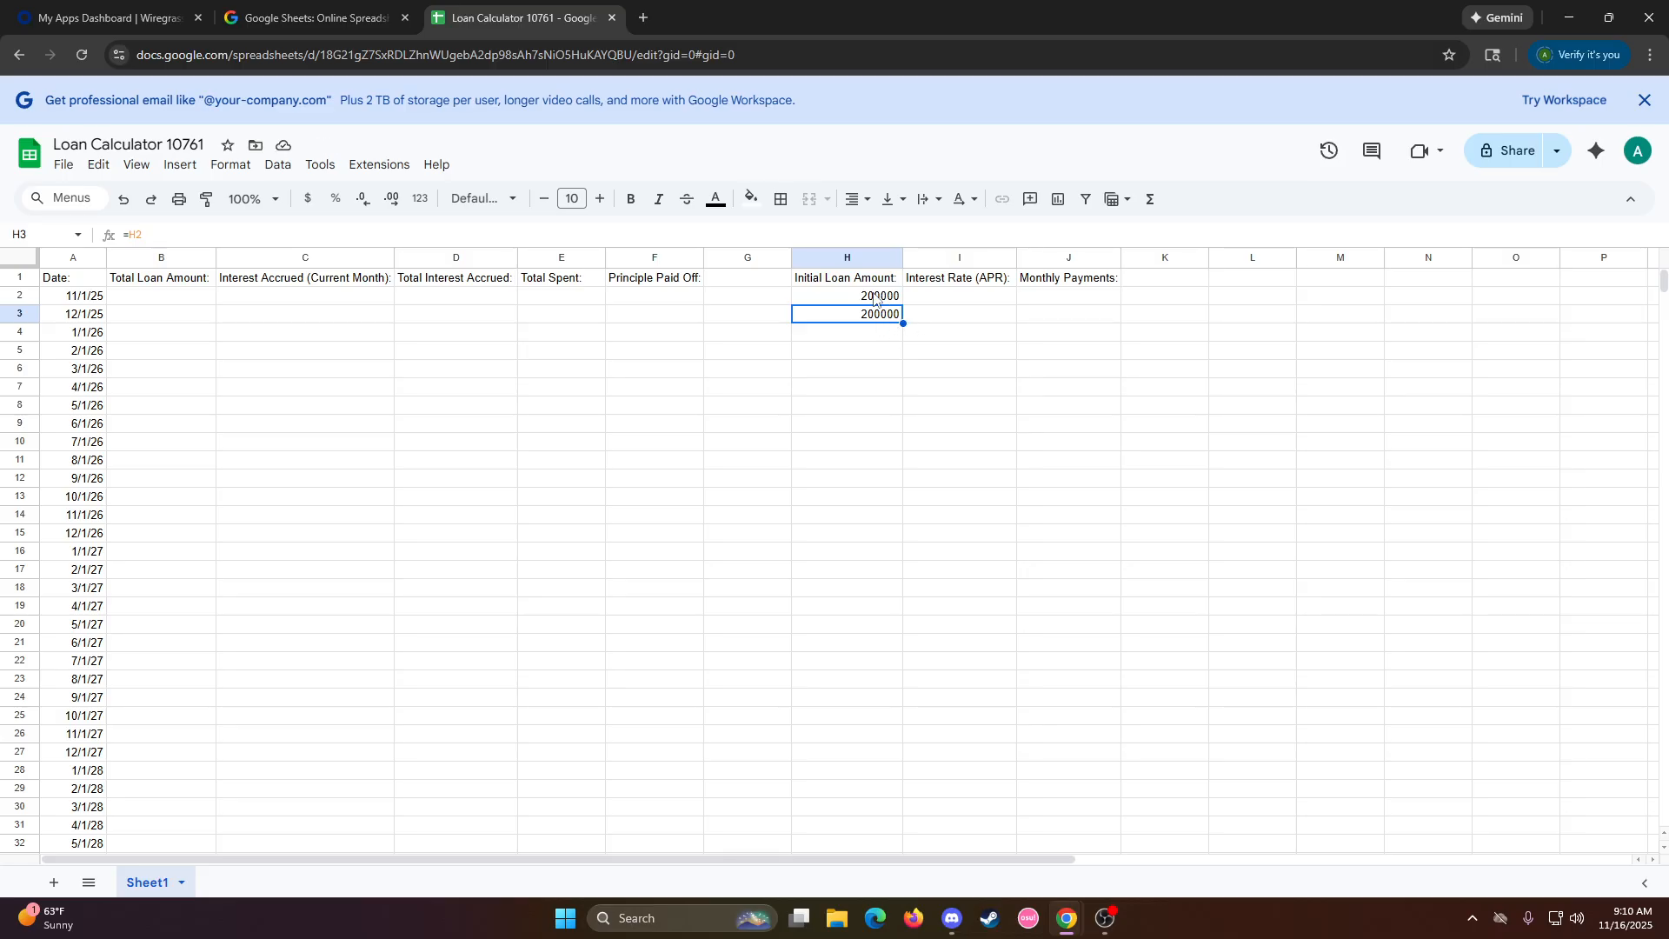
drag(903, 323, 838, 466)
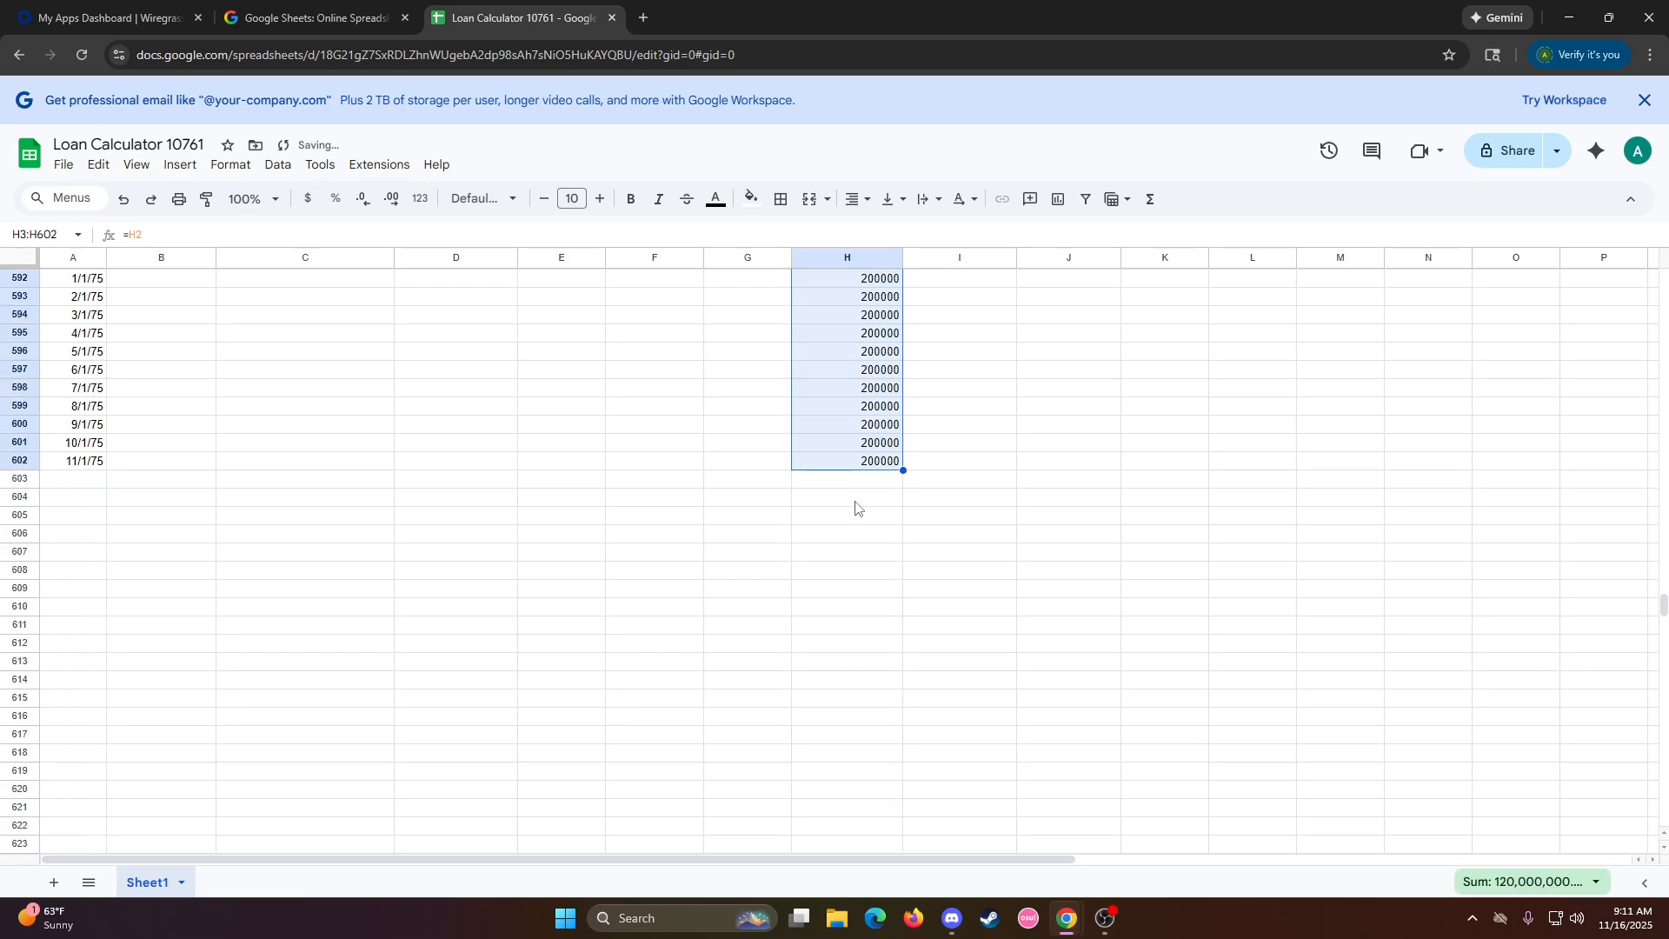
Check the cell references in the last filled rows of the Initial Loan Amount column
click(856, 502)
key(Up)
key(Up)
key(Up)
click(852, 465)
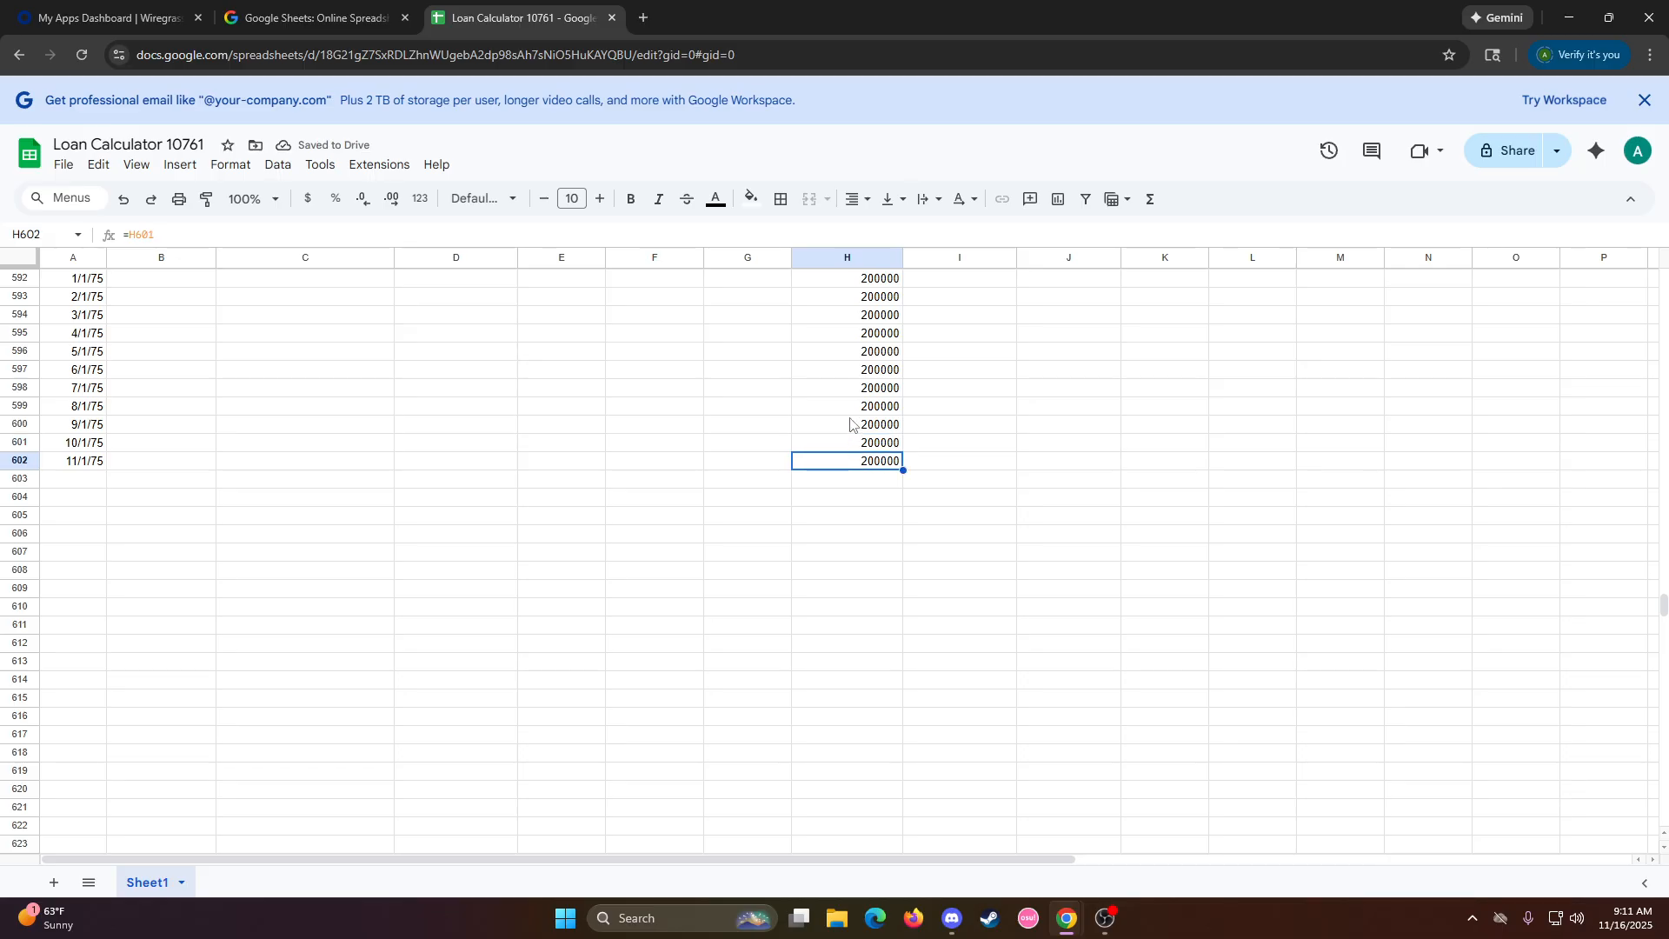
click(861, 444)
click(858, 406)
click(861, 389)
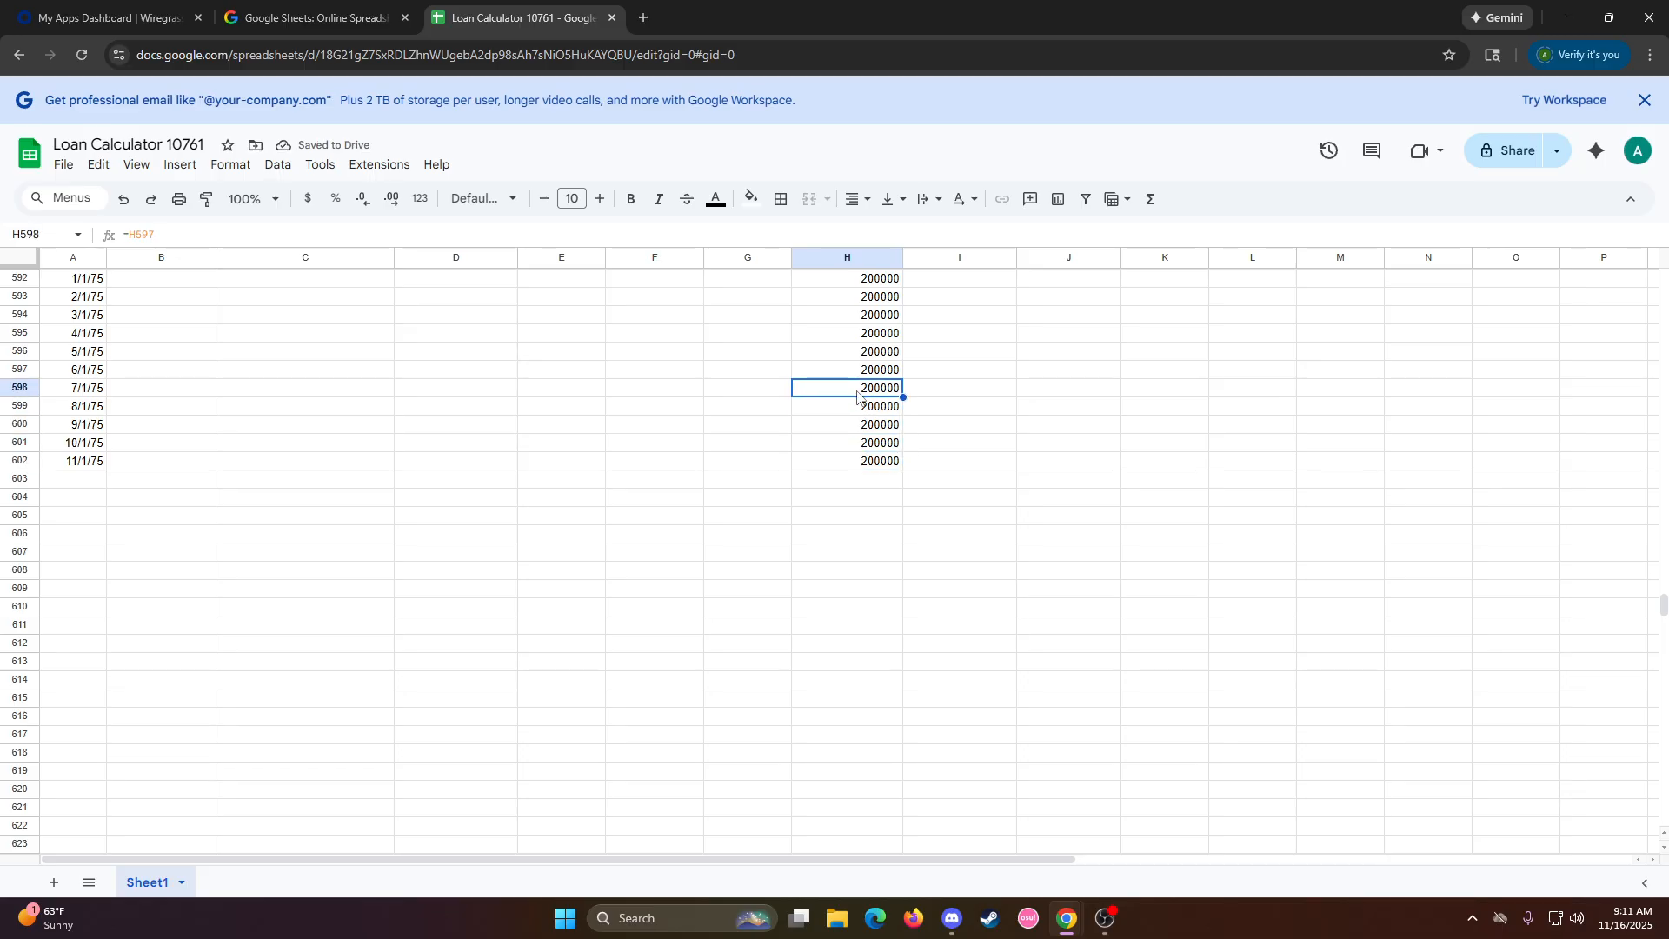
click(866, 351)
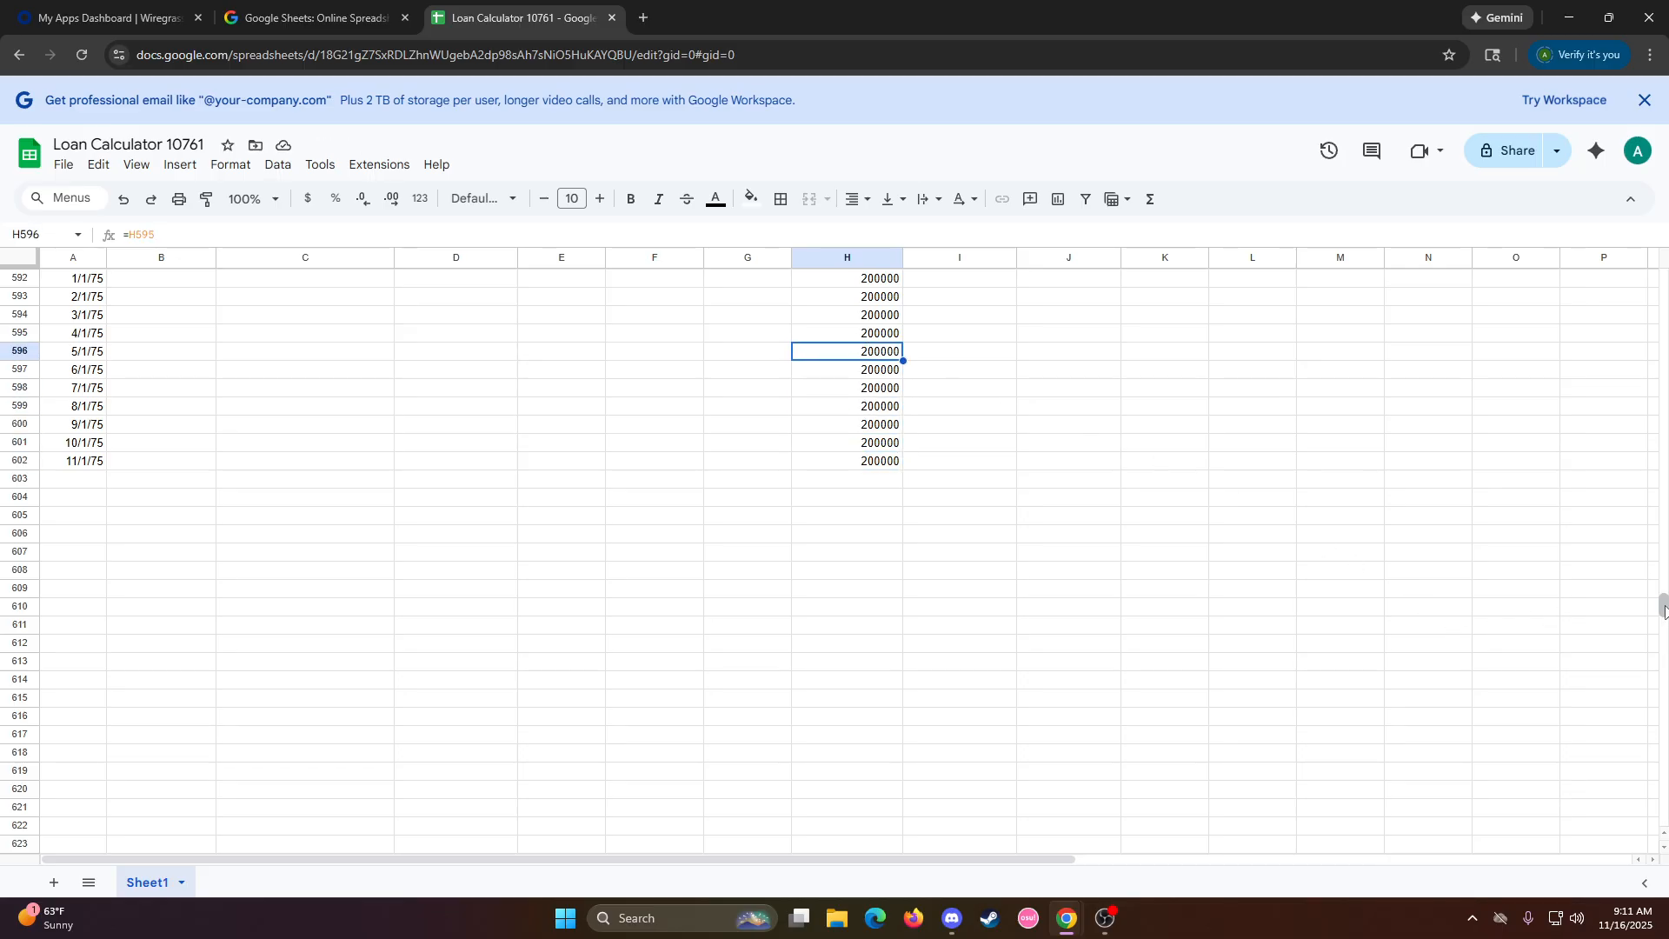
Set the initial loan amount in cell H2 to 30000 and check the values filled down column H
drag(1663, 605, 939, 298)
click(850, 298)
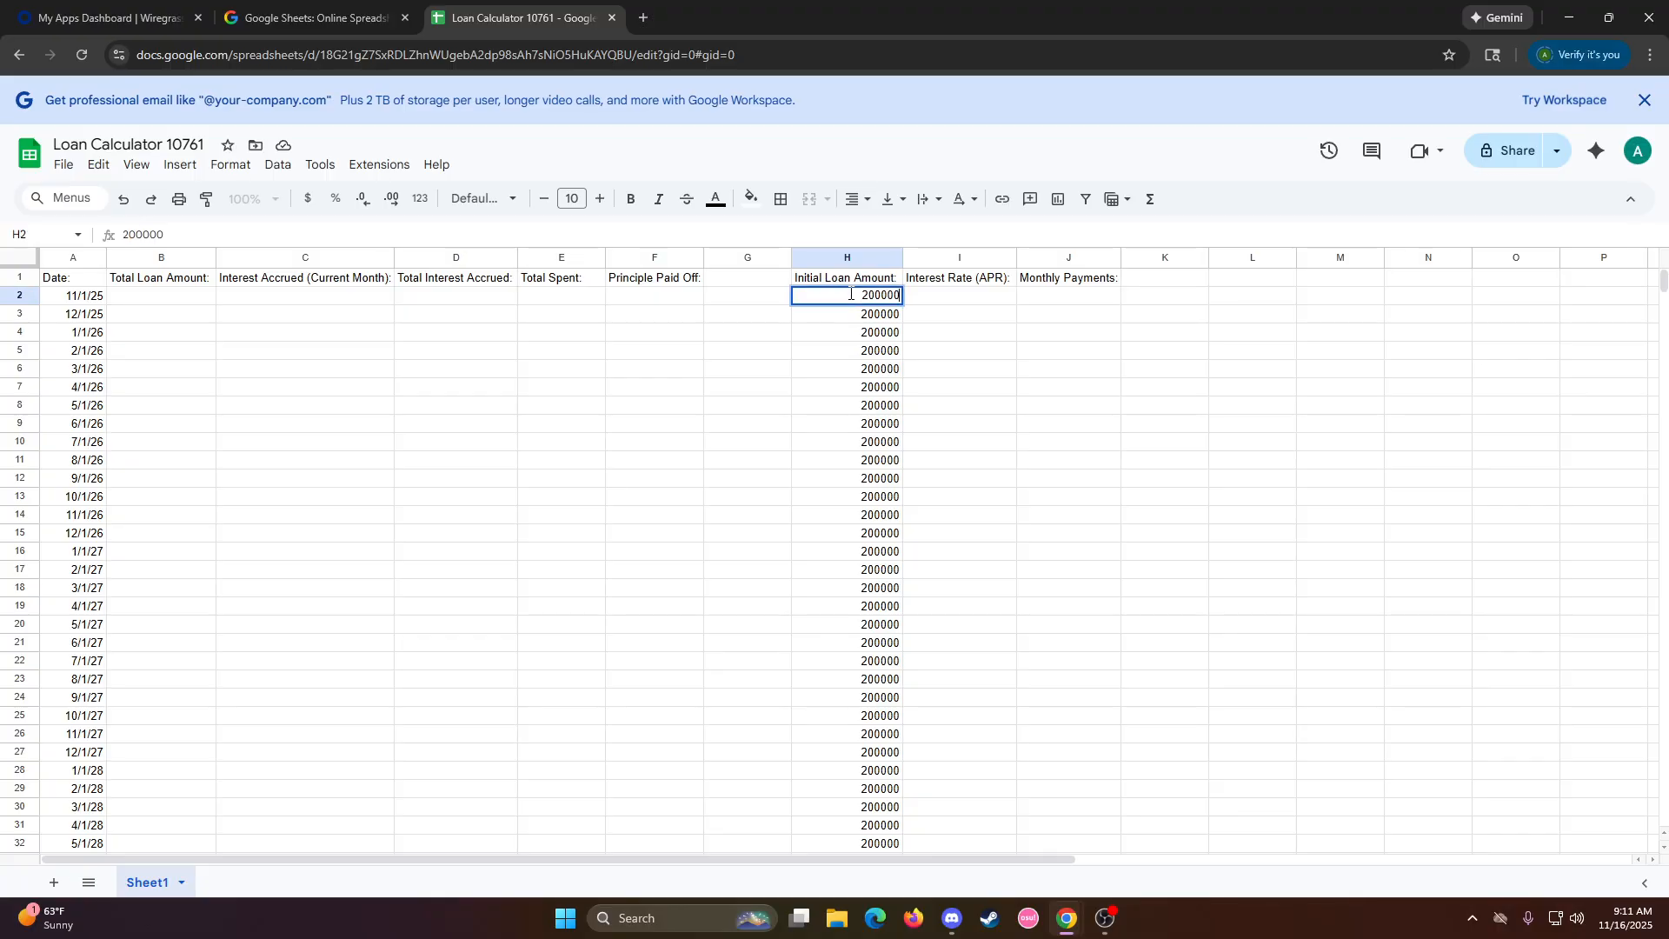
text(30000)
key(Return)
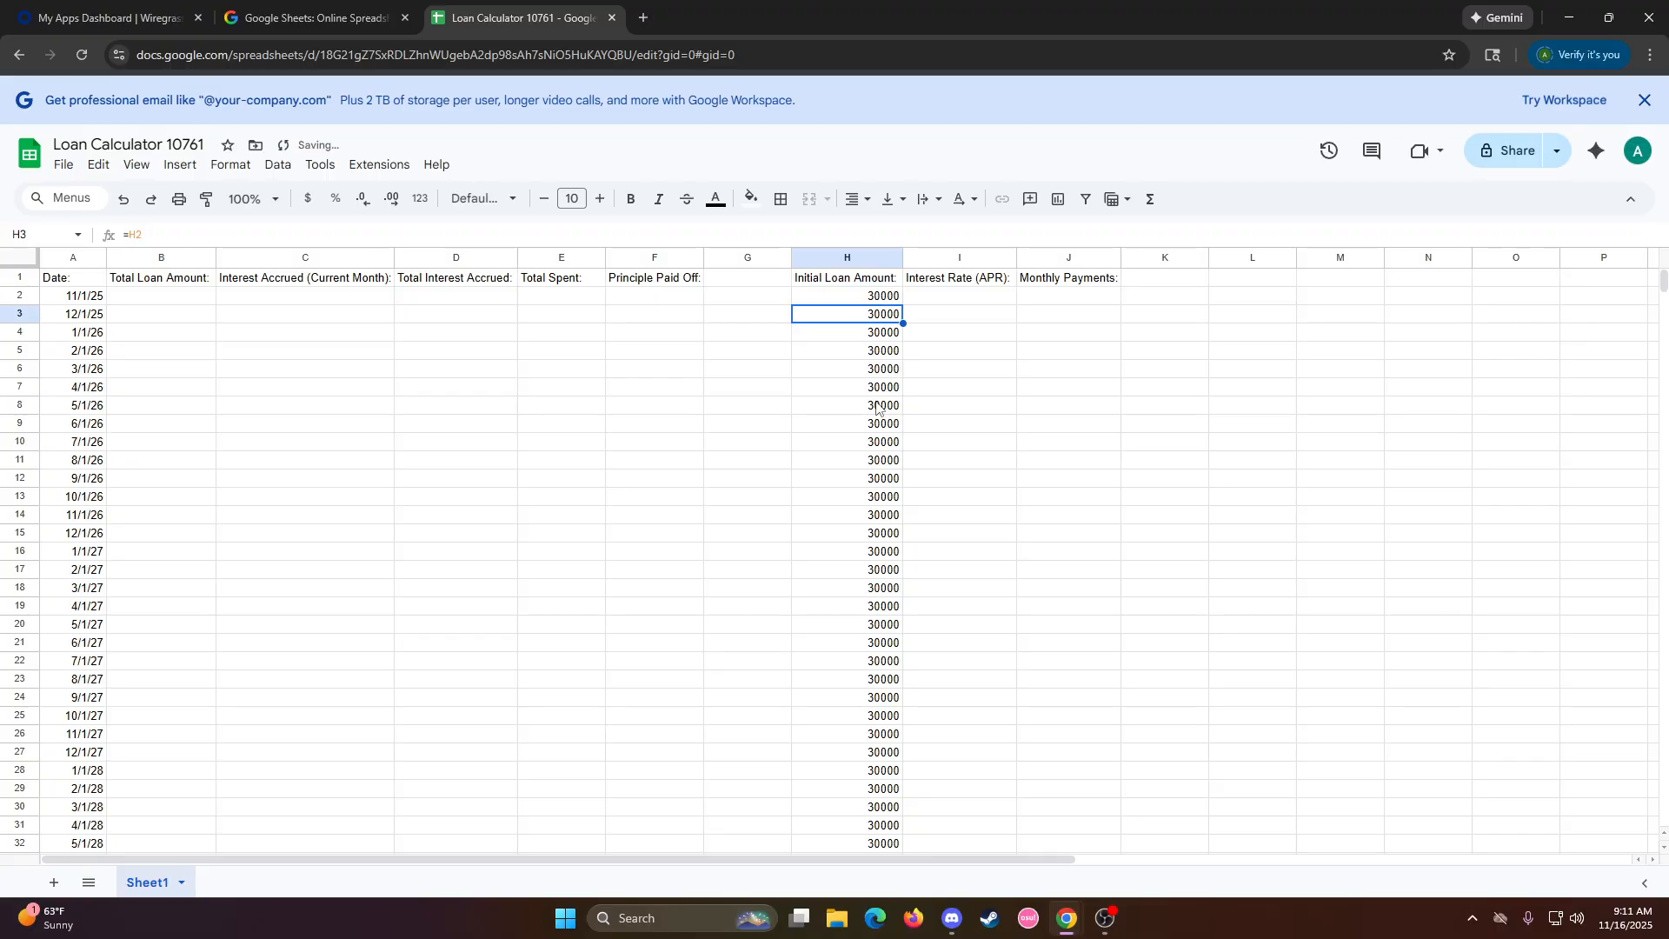
scroll(883, 408, down, 2)
scroll(897, 597, up, 2)
Undo the last change to the initial loan amount in cell H2
key(Up)
key(Up)
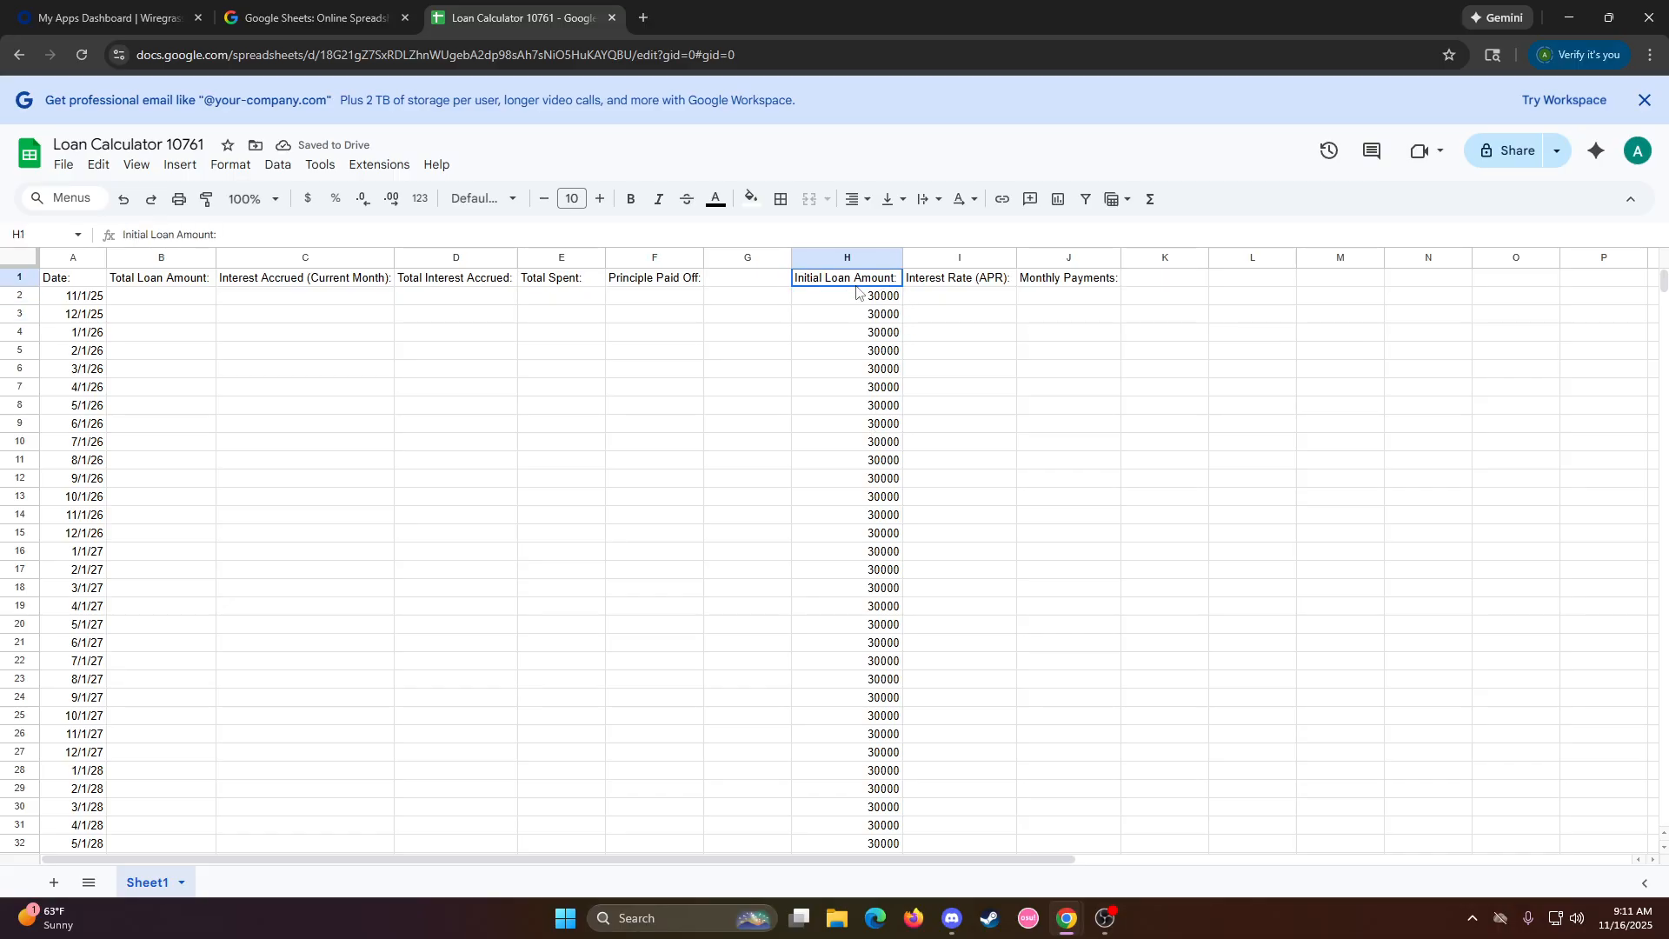
key(shift+Right)
key(ctrl+z)
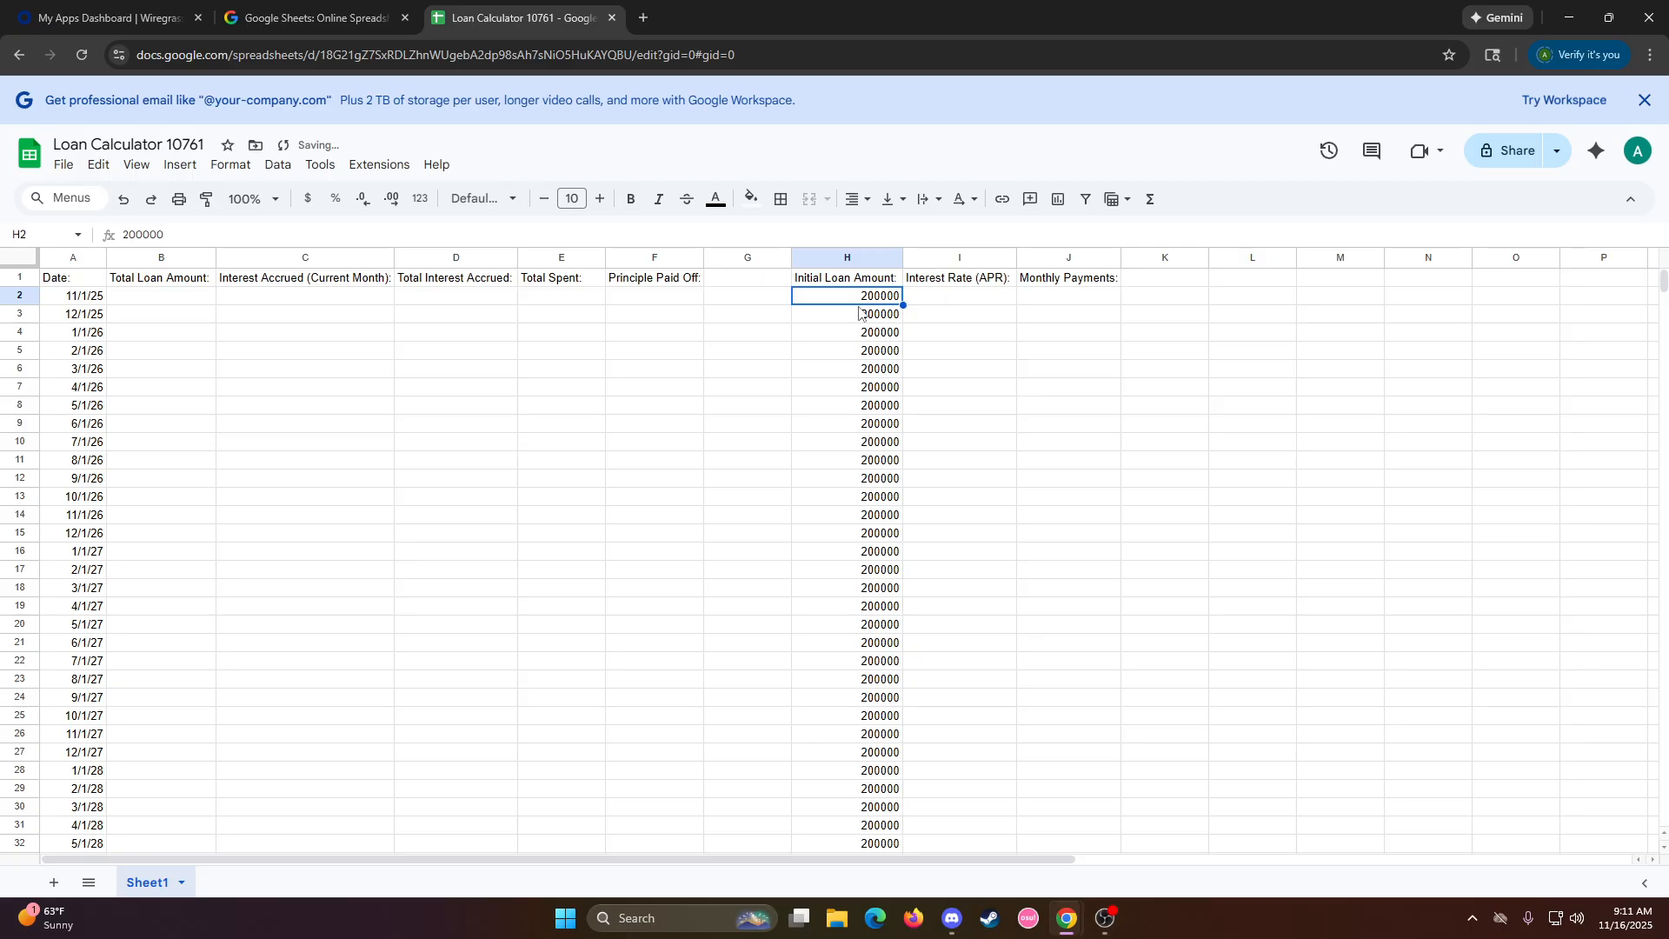
Re-enter 200000 as the initial loan amount in cell H2
double_click(865, 299)
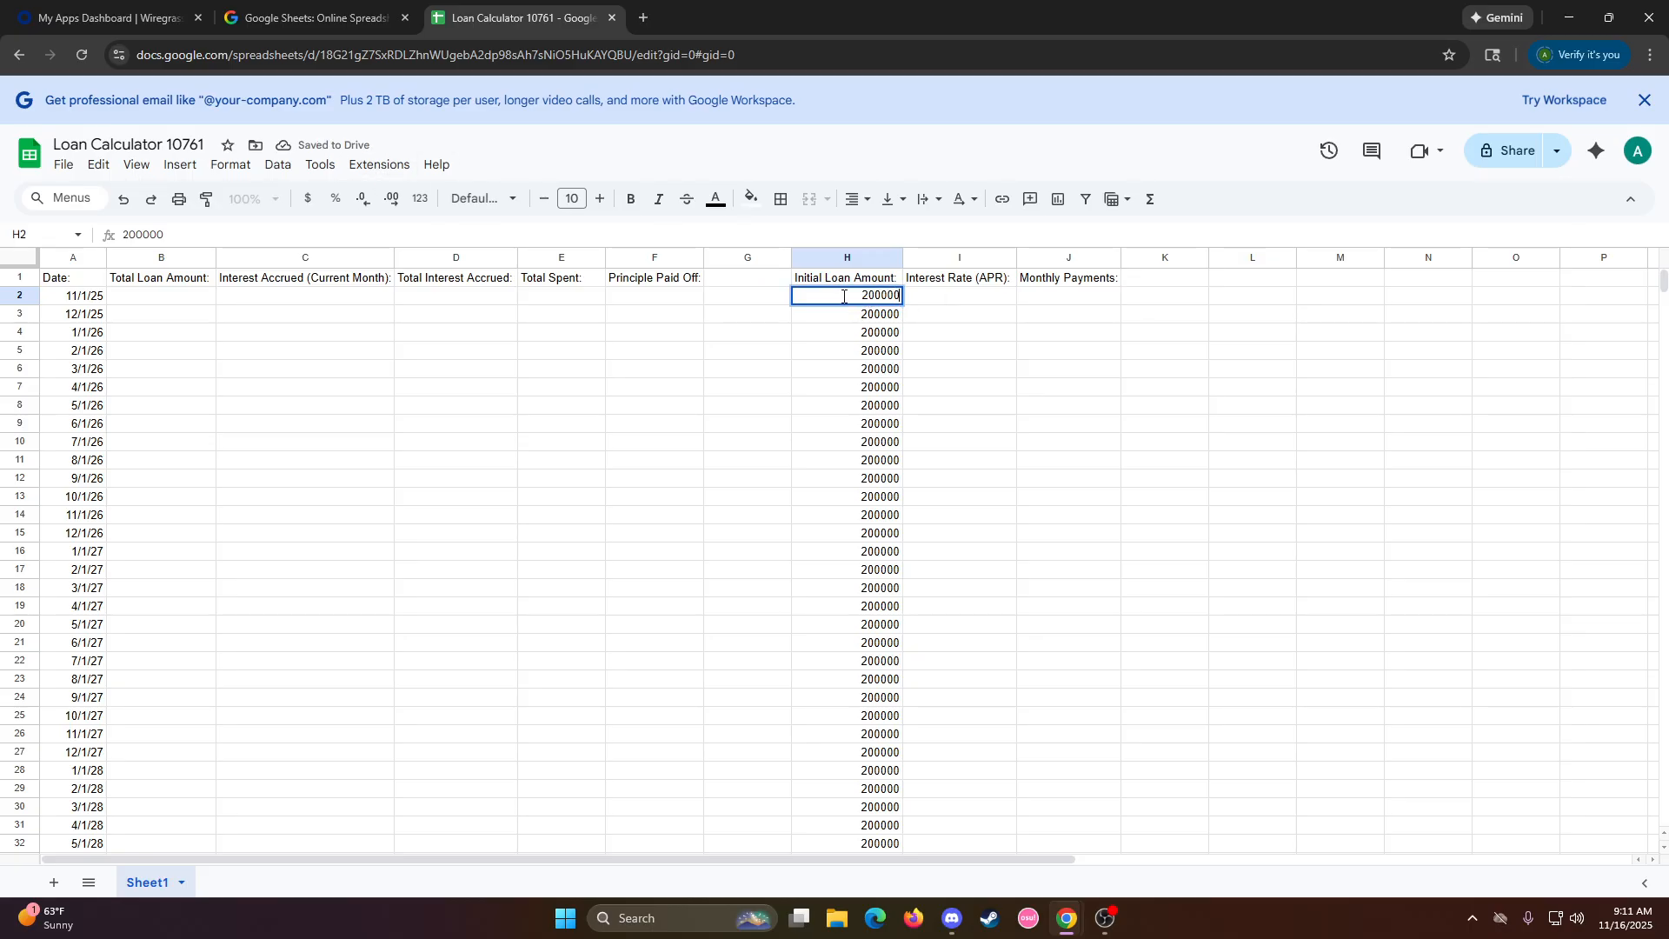
double_click(898, 297)
key(BackSpace)
text(20000)
key(Return)
Enter 0.06 as the interest rate (APR) in cell I2
double_click(949, 294)
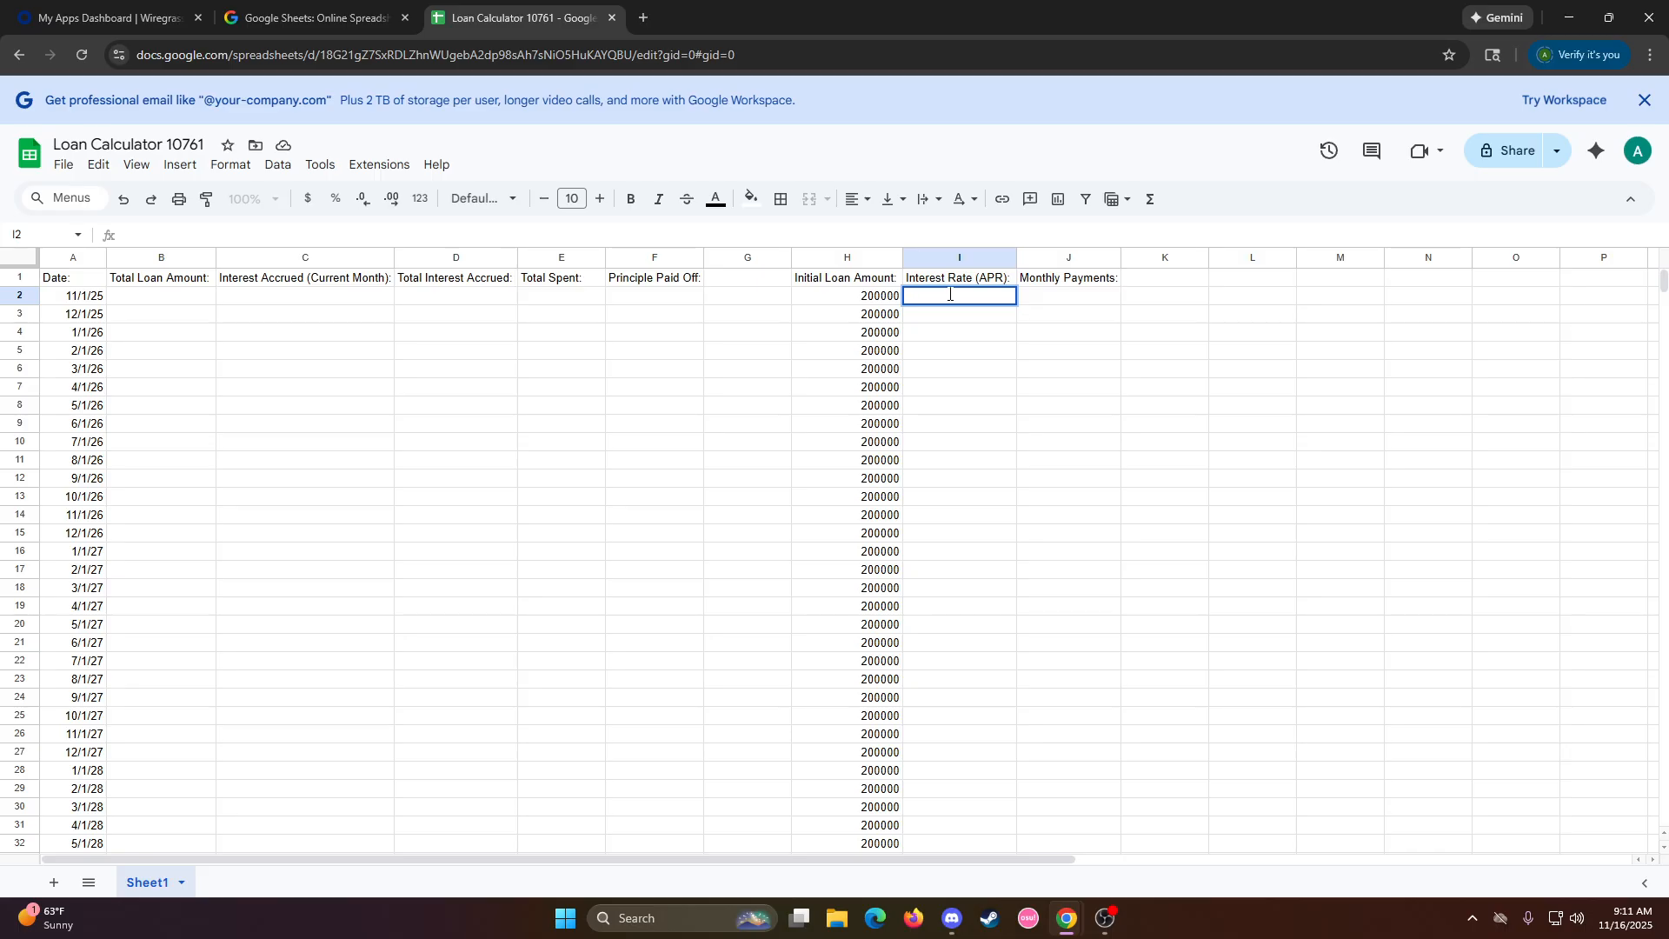
text(0.06)
key(Return)
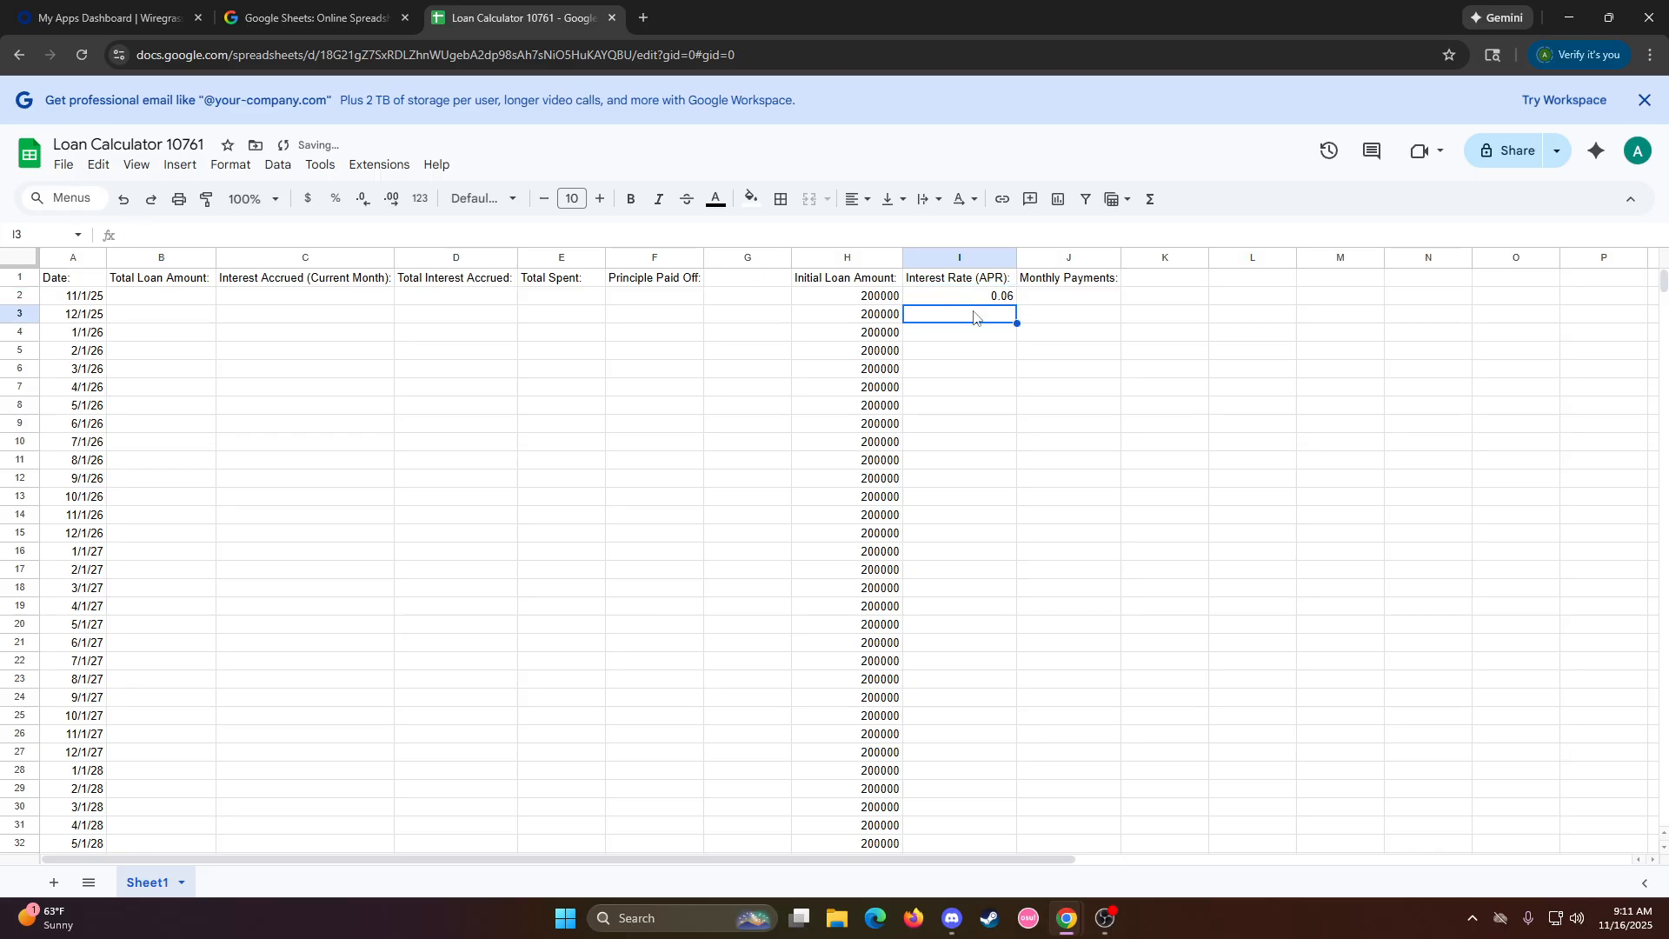
Enter the formula =I2 in cell I3, decline the suggested autofill, and fill the formula down column I alongside the loan amounts
double_click(971, 315)
text(=)
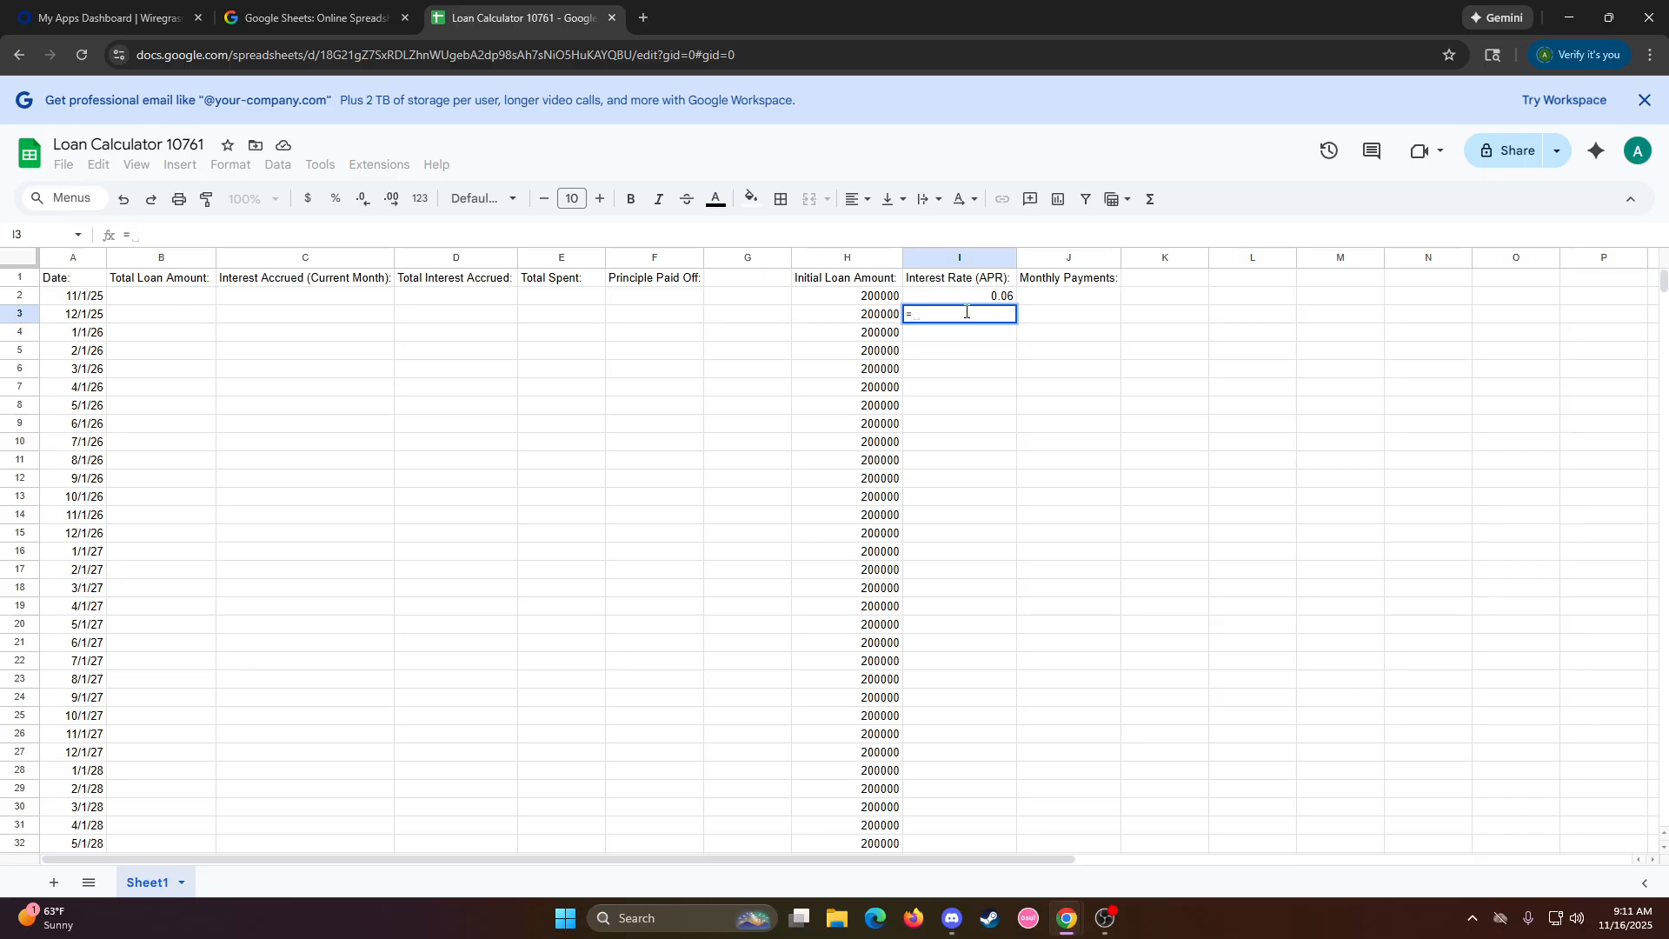
click(964, 296)
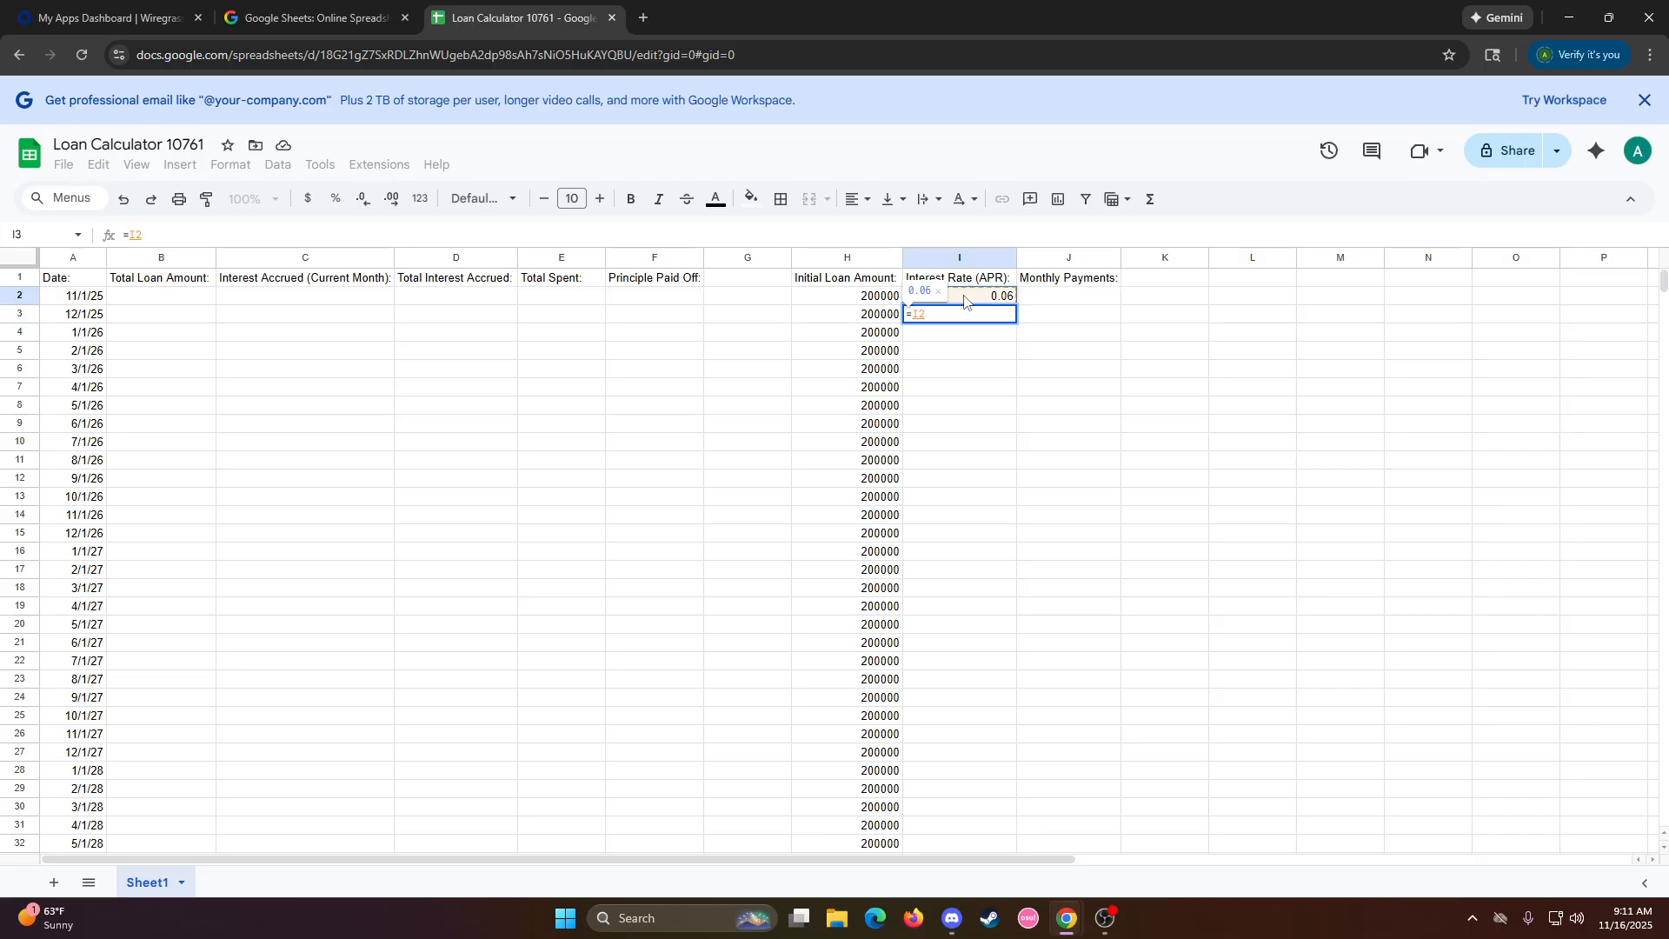
key(Return)
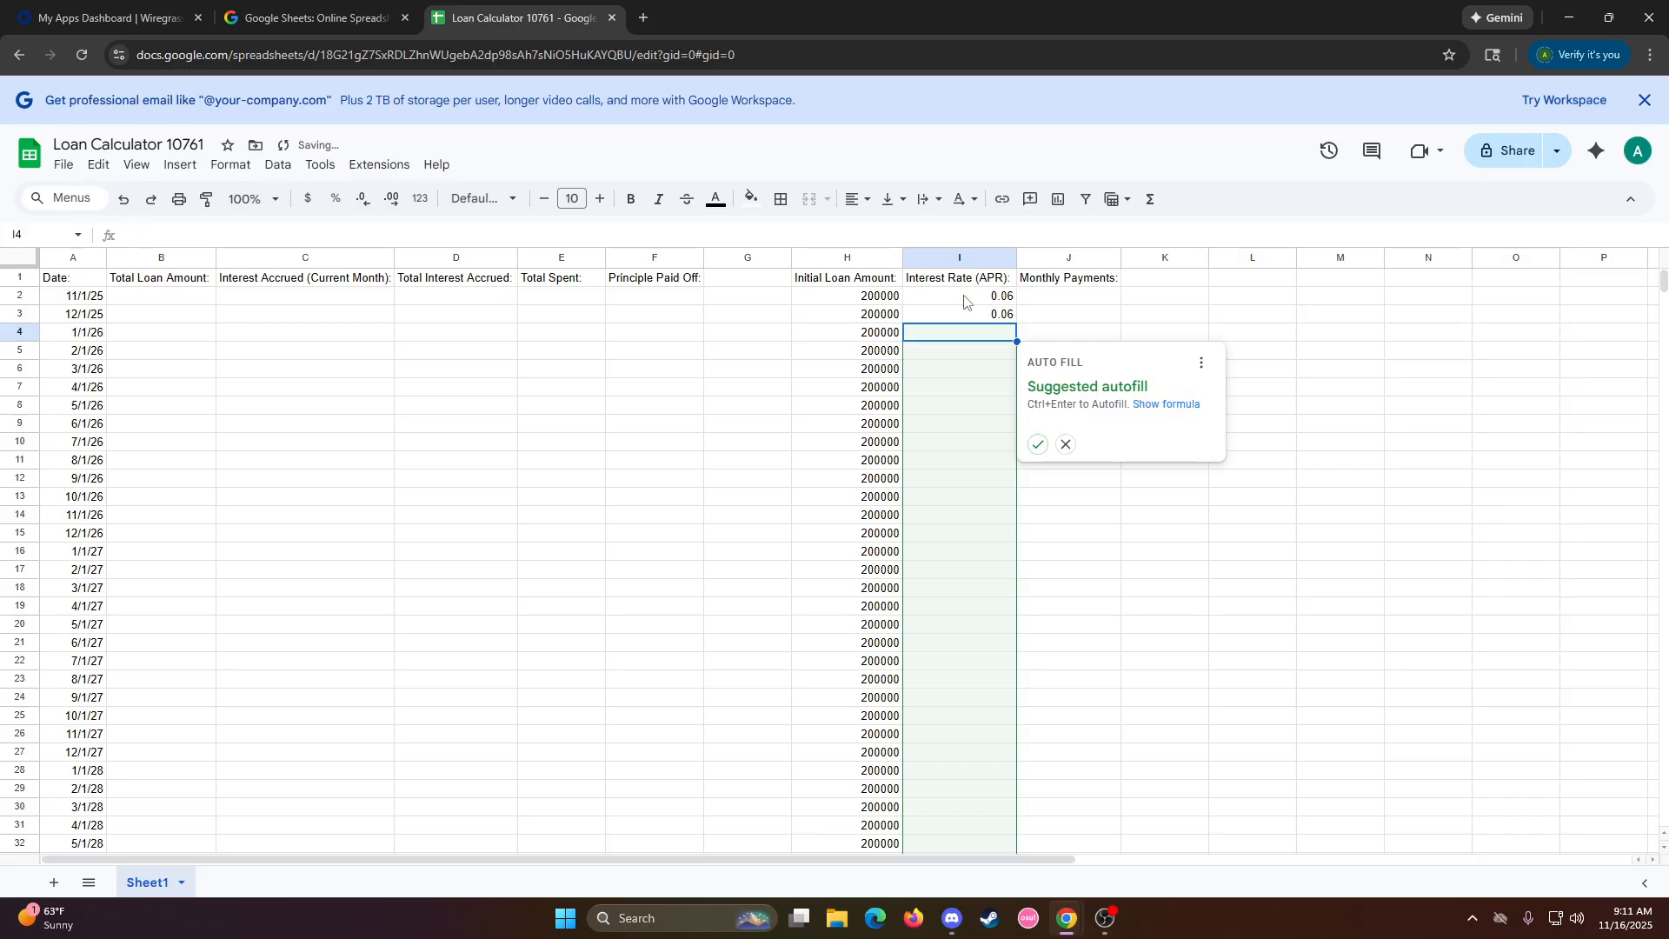
click(1069, 452)
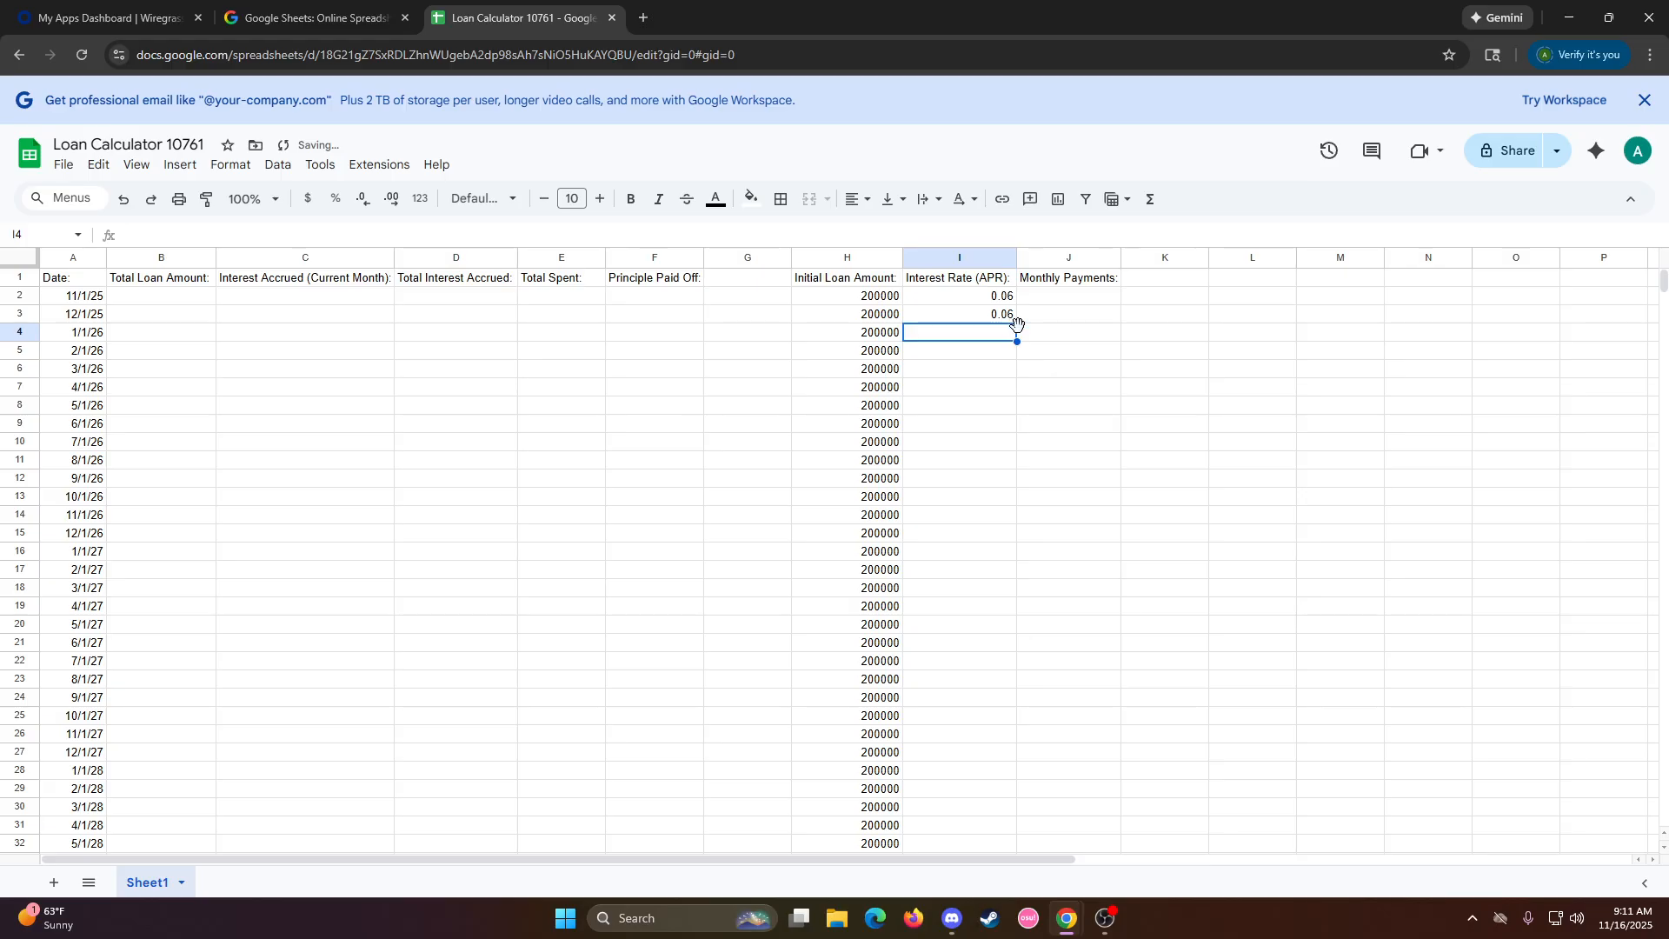
click(999, 318)
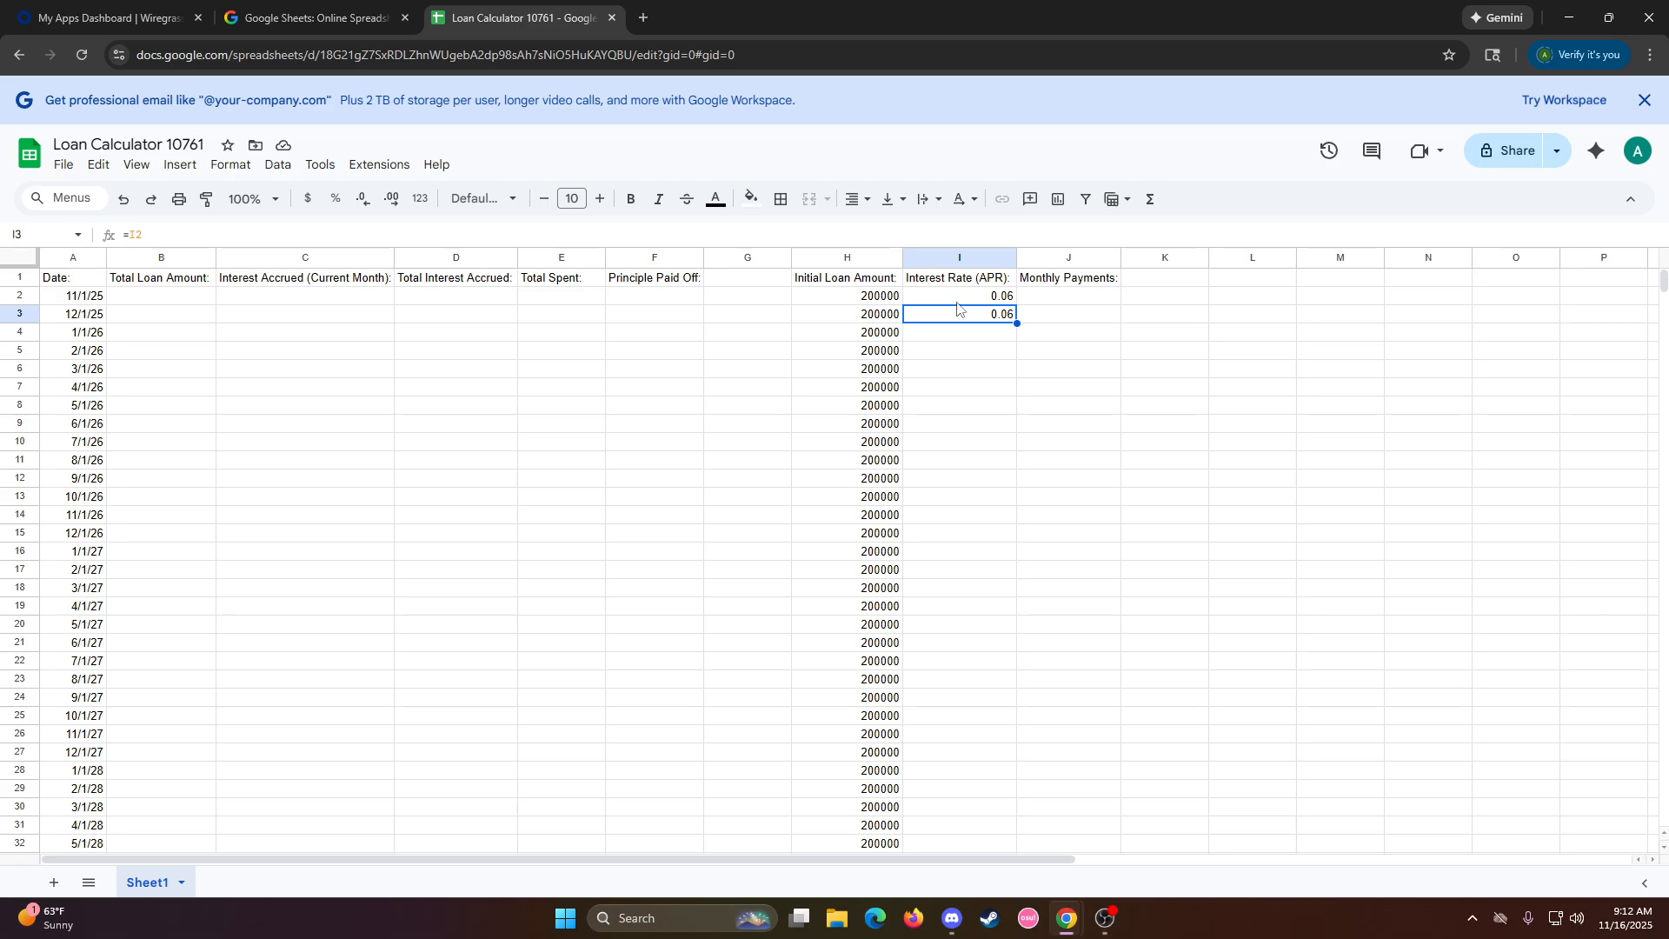
double_click(1018, 323)
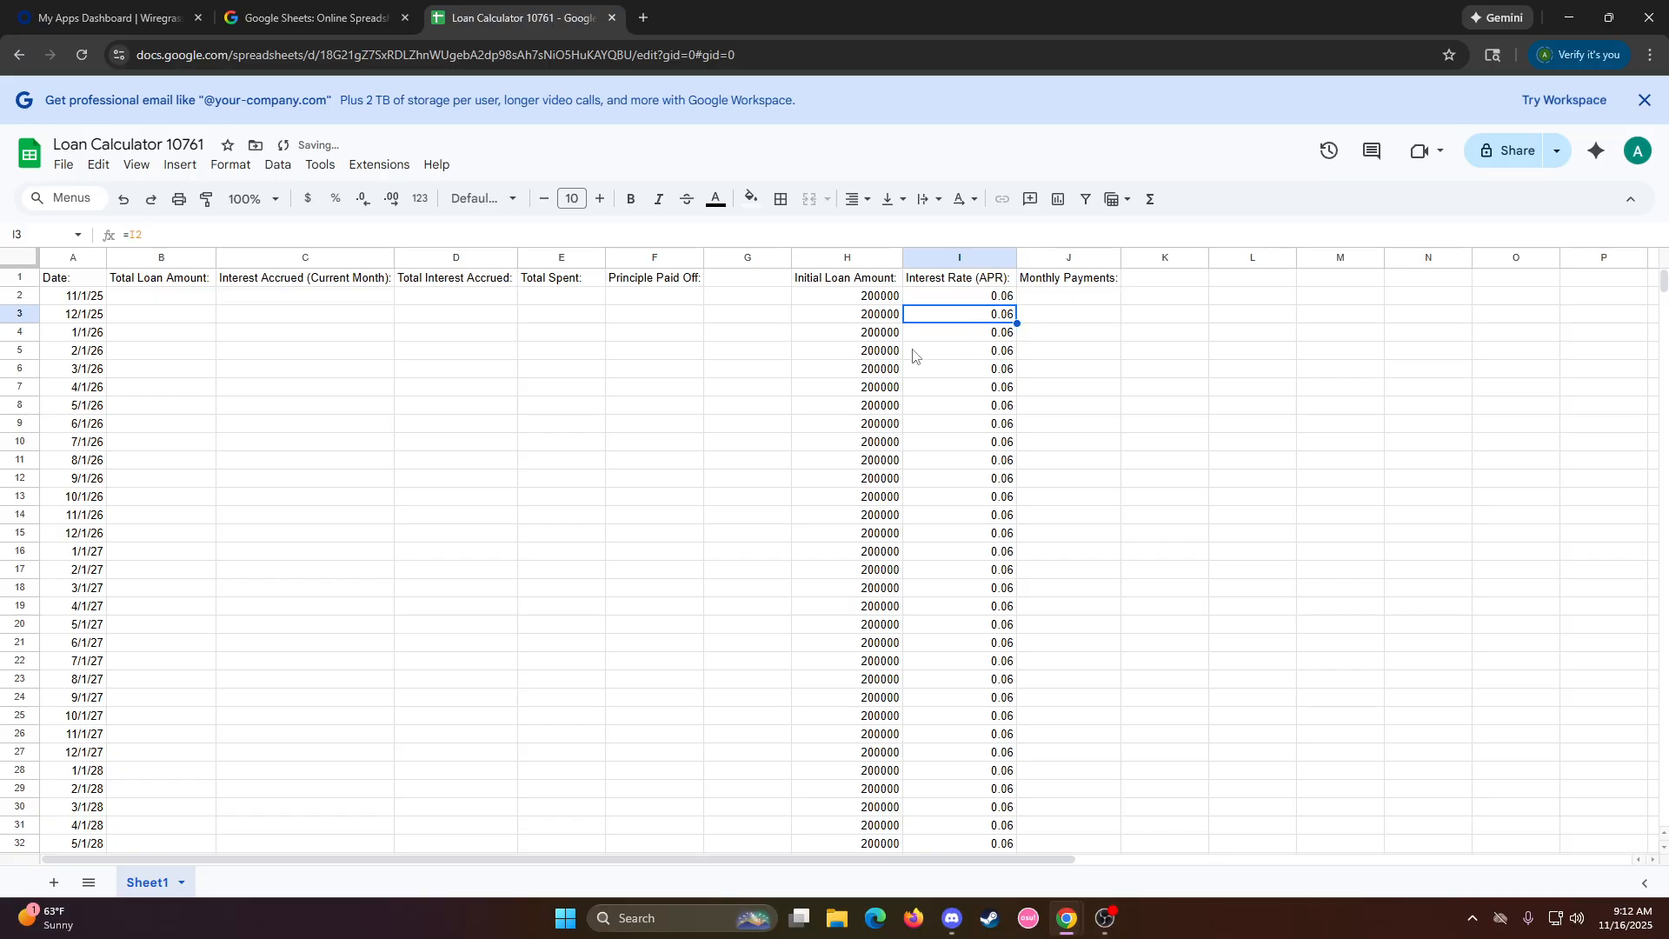
click(887, 320)
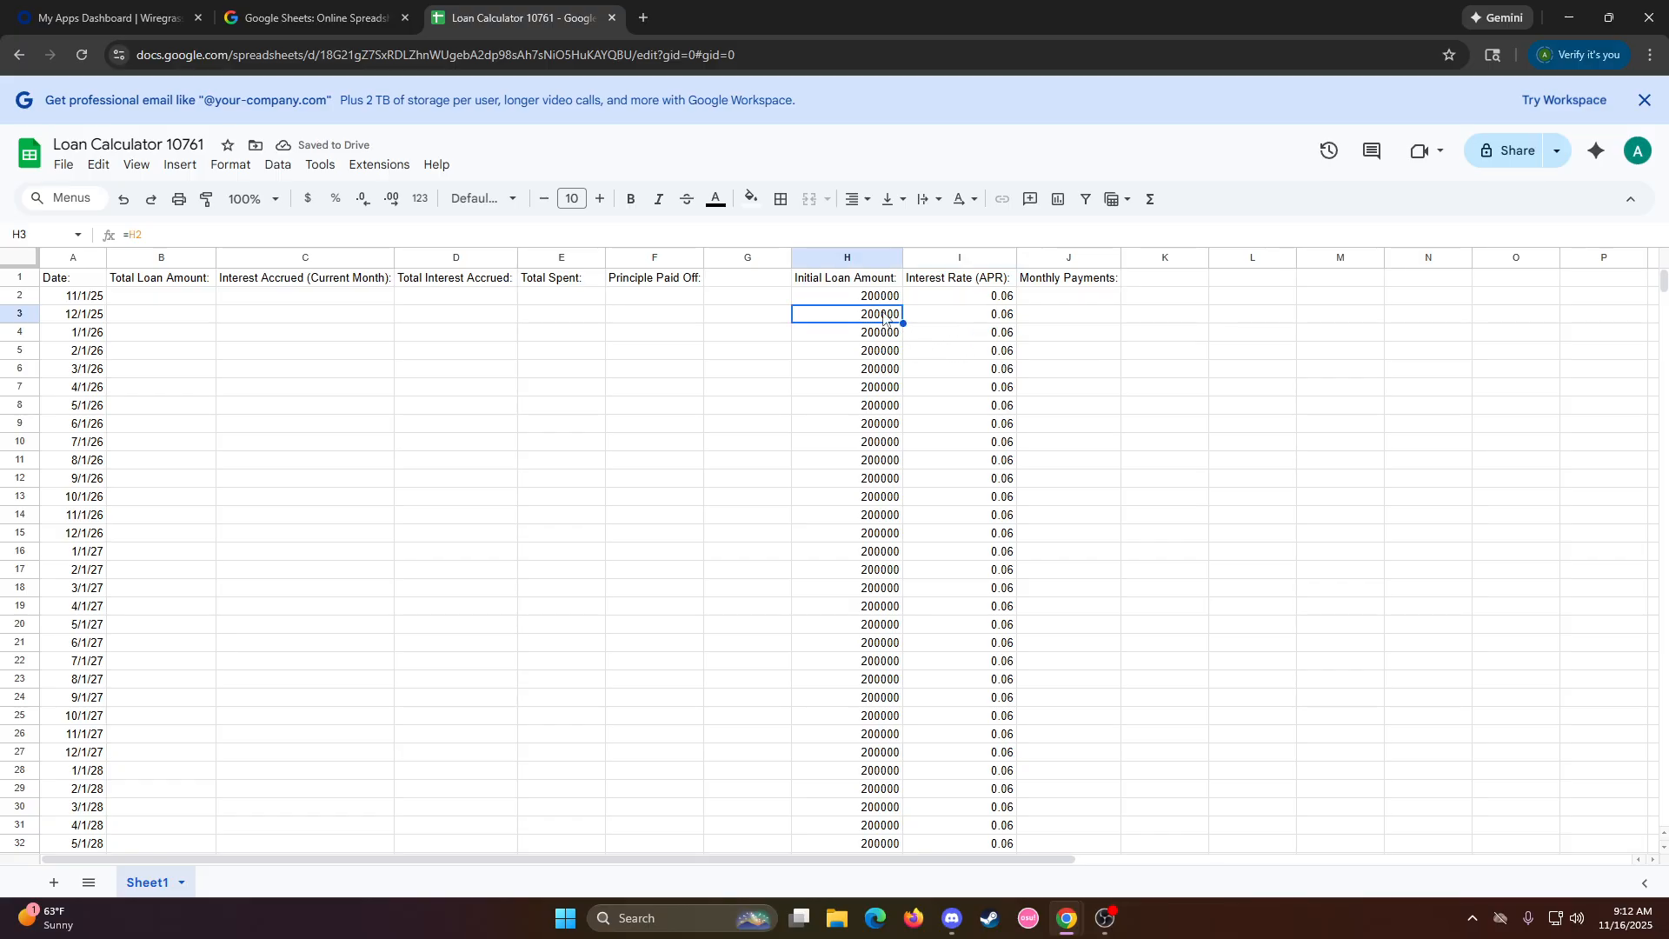
Enter 1250 as the monthly payment in cell J2
double_click(1058, 297)
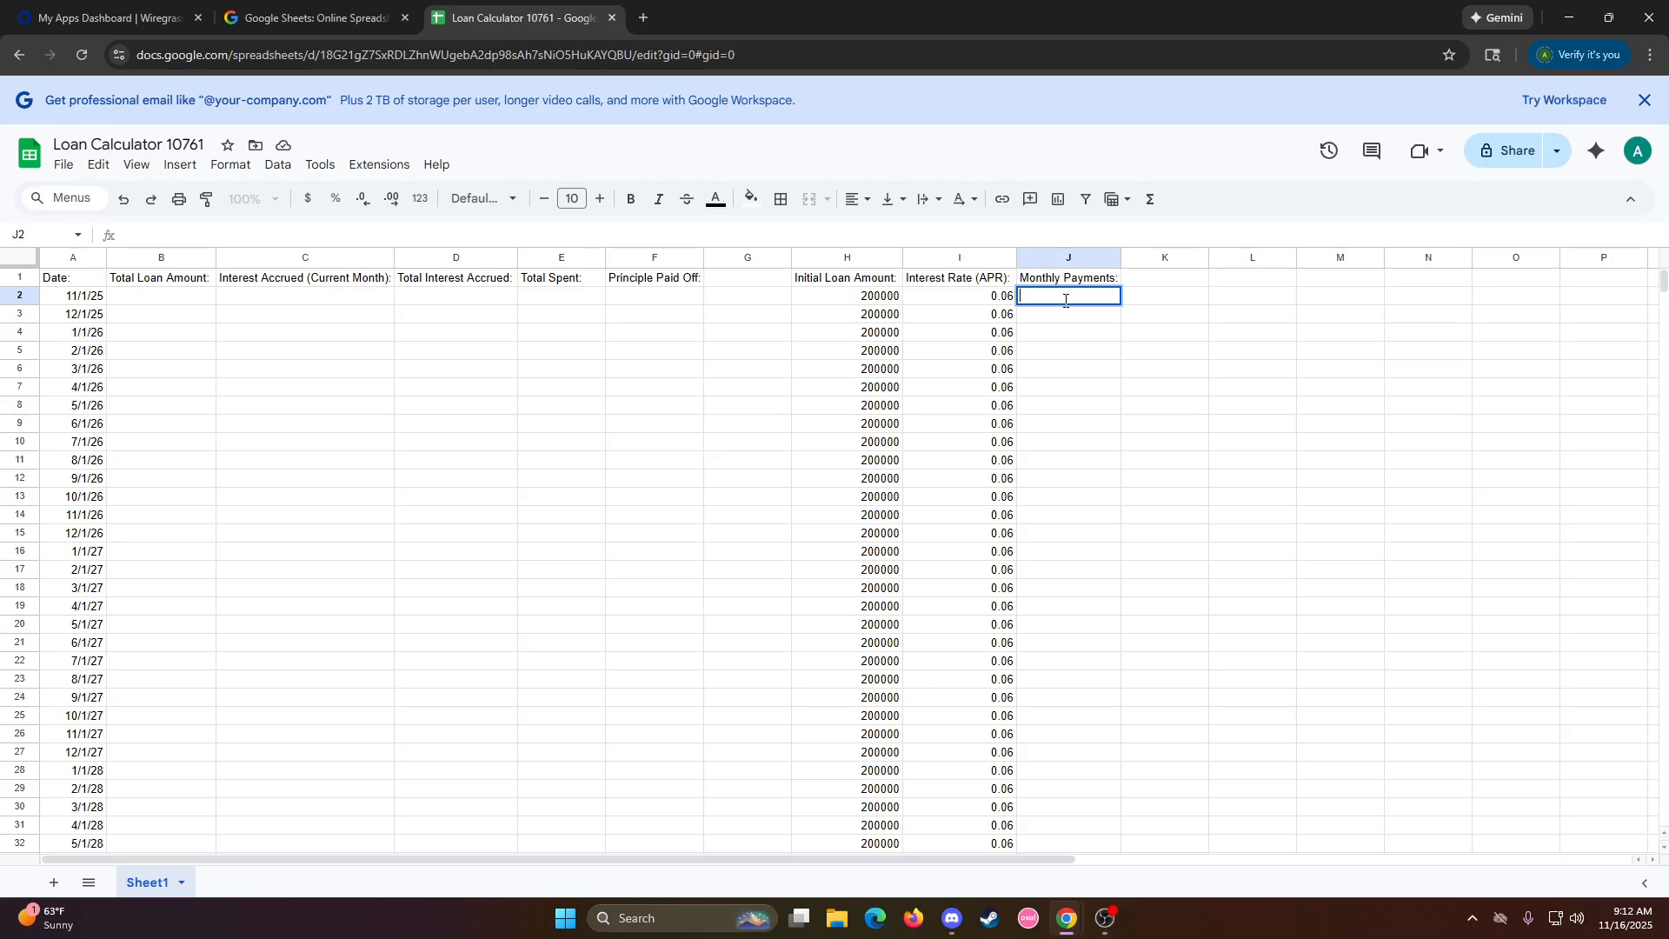
text(1250)
key(Return)
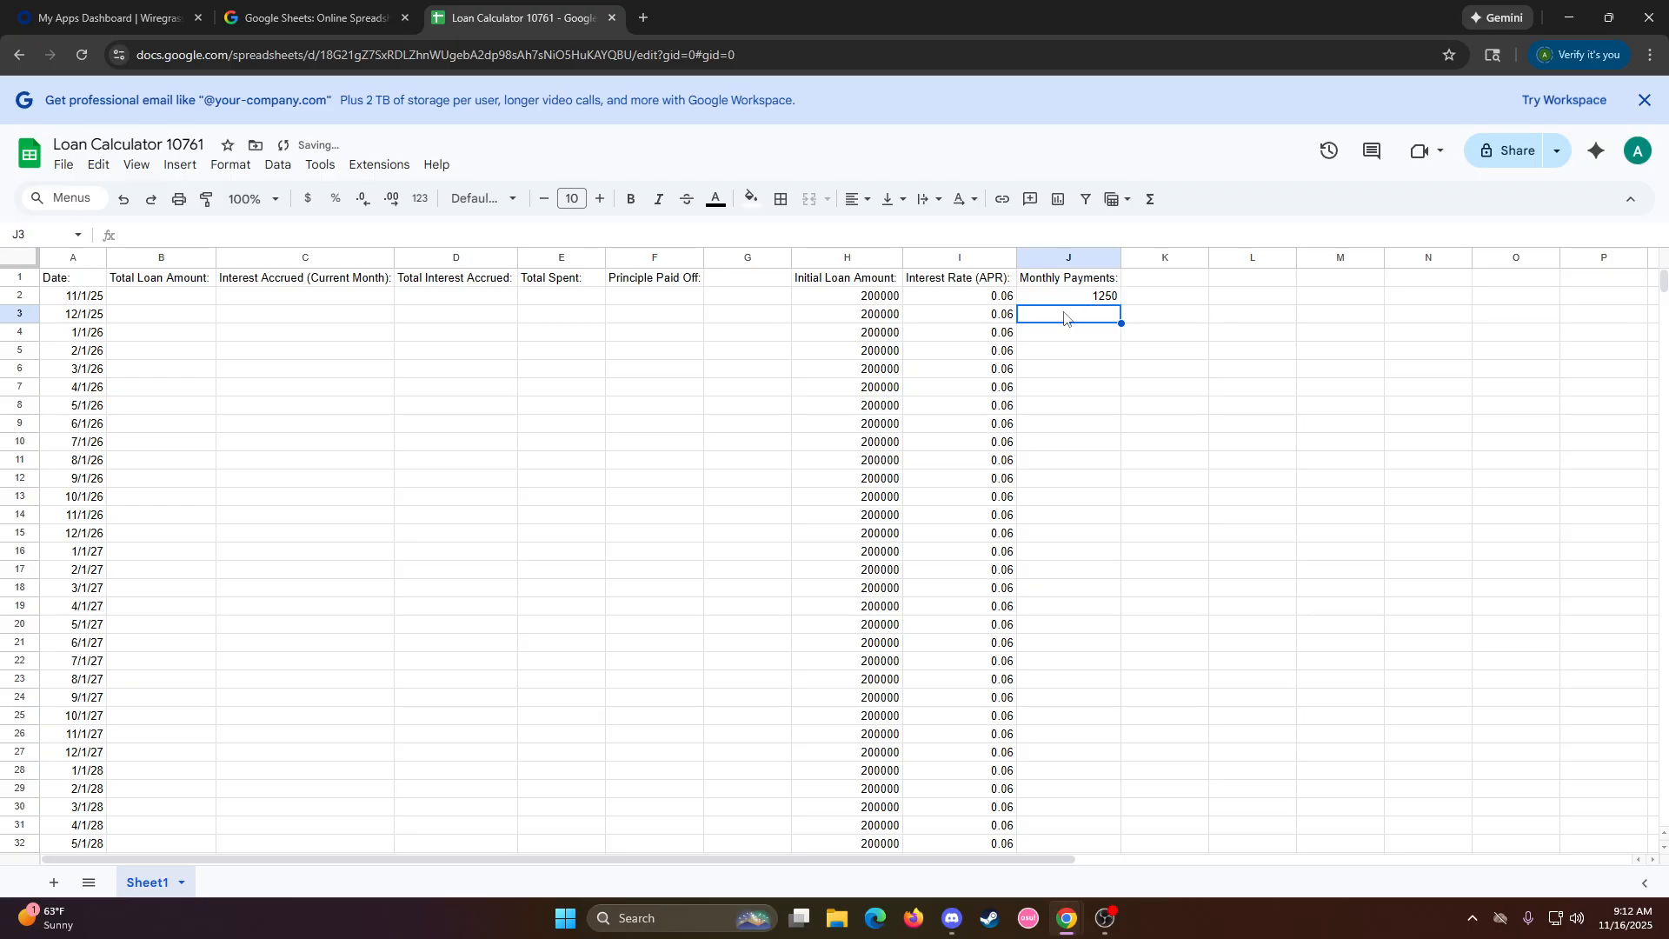
Enter the formula =J2 in cell J3, decline the suggested autofill, and select J3 again
click(1056, 299)
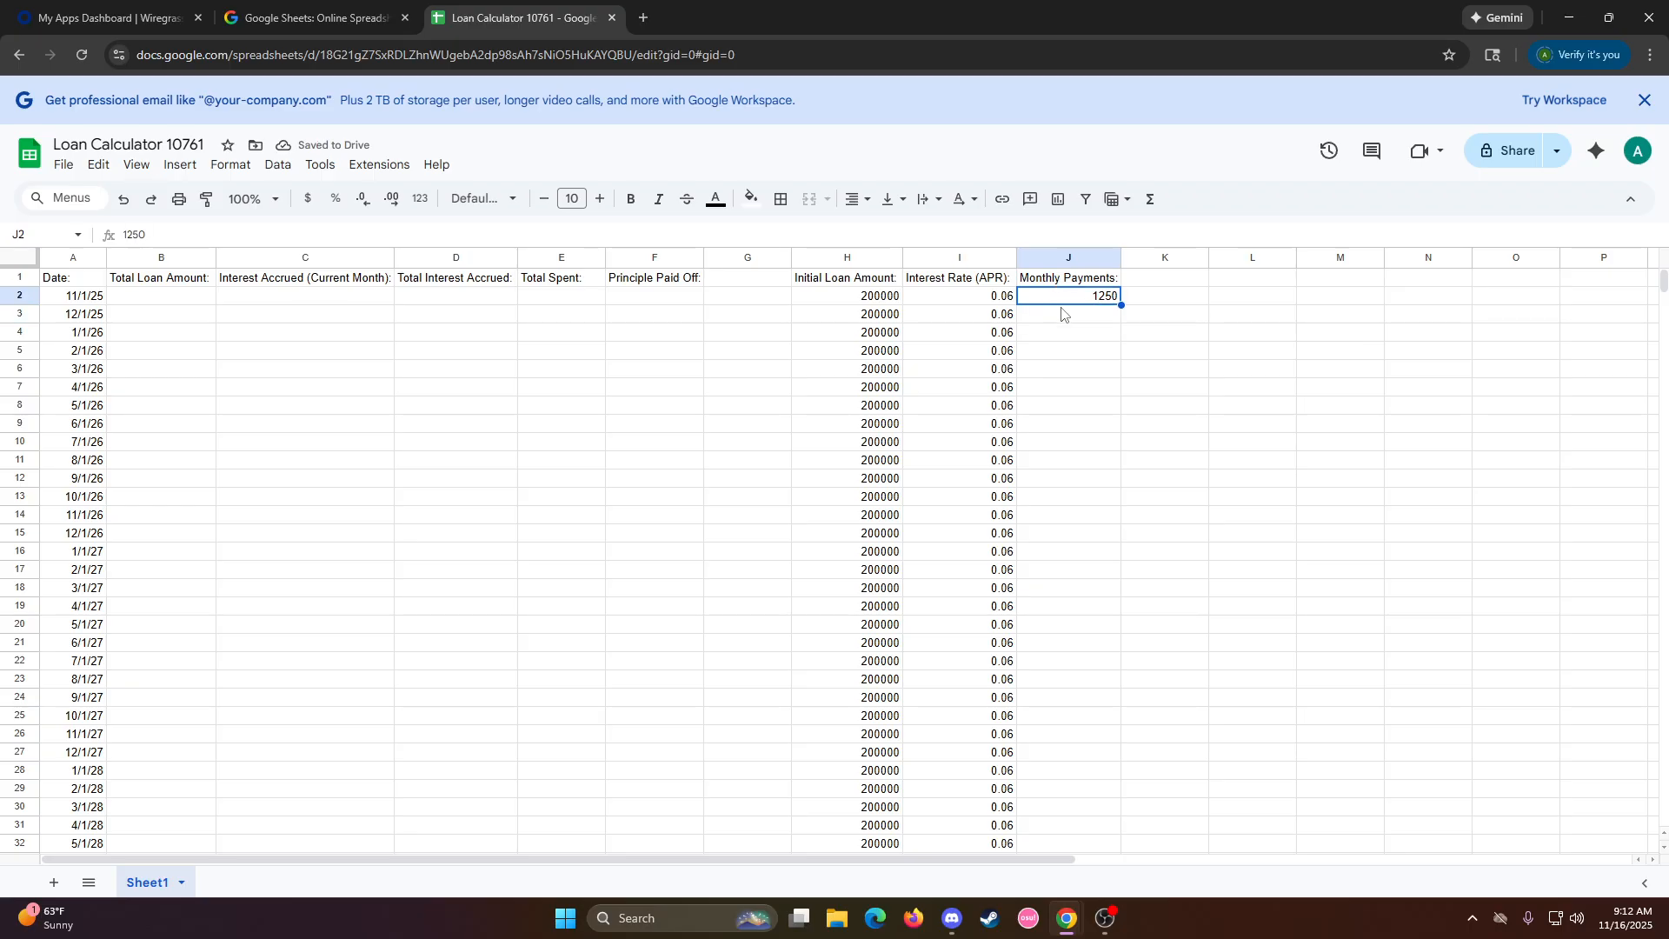
click(1065, 313)
double_click(1066, 315)
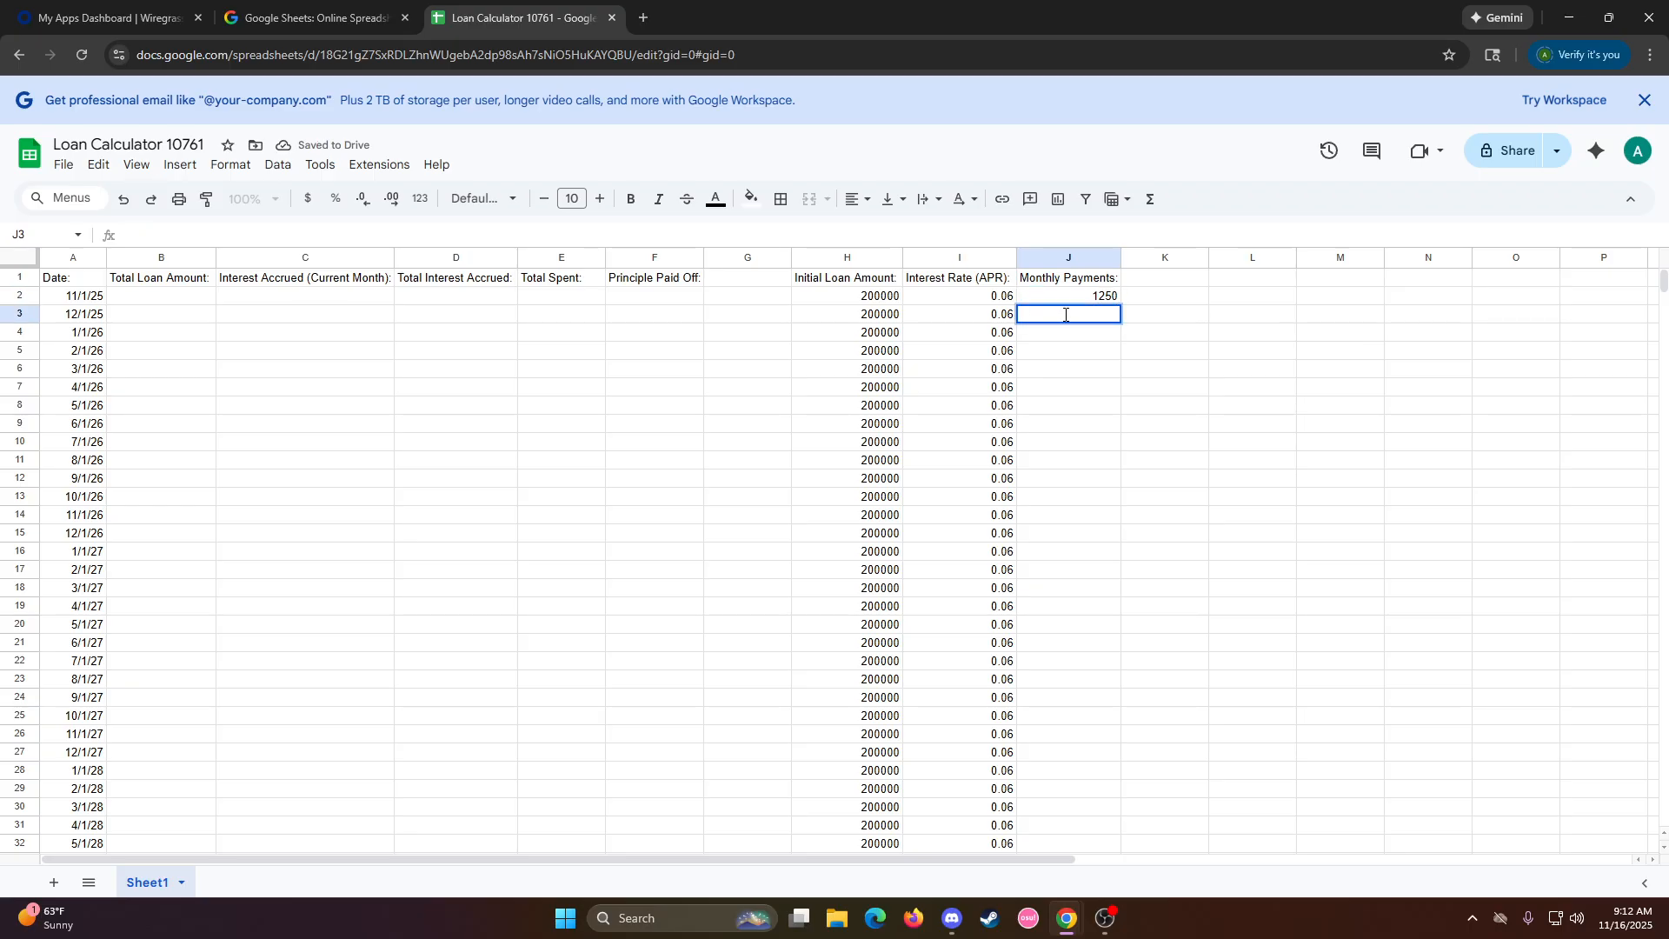
text(=)
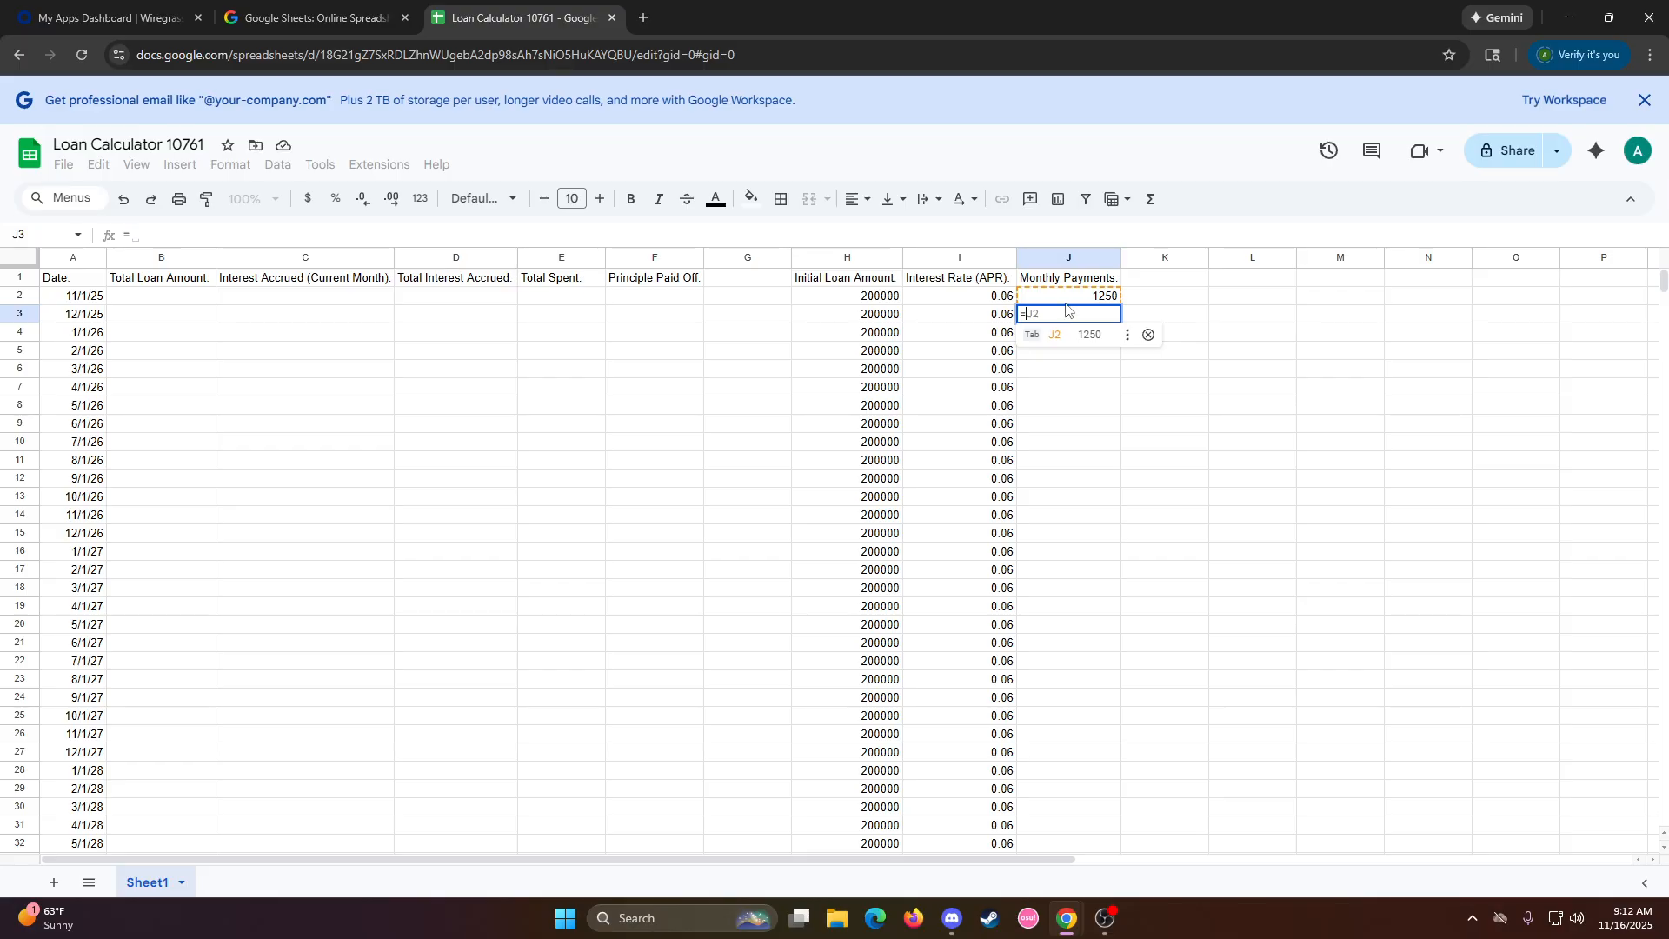
key(Tab)
key(Return)
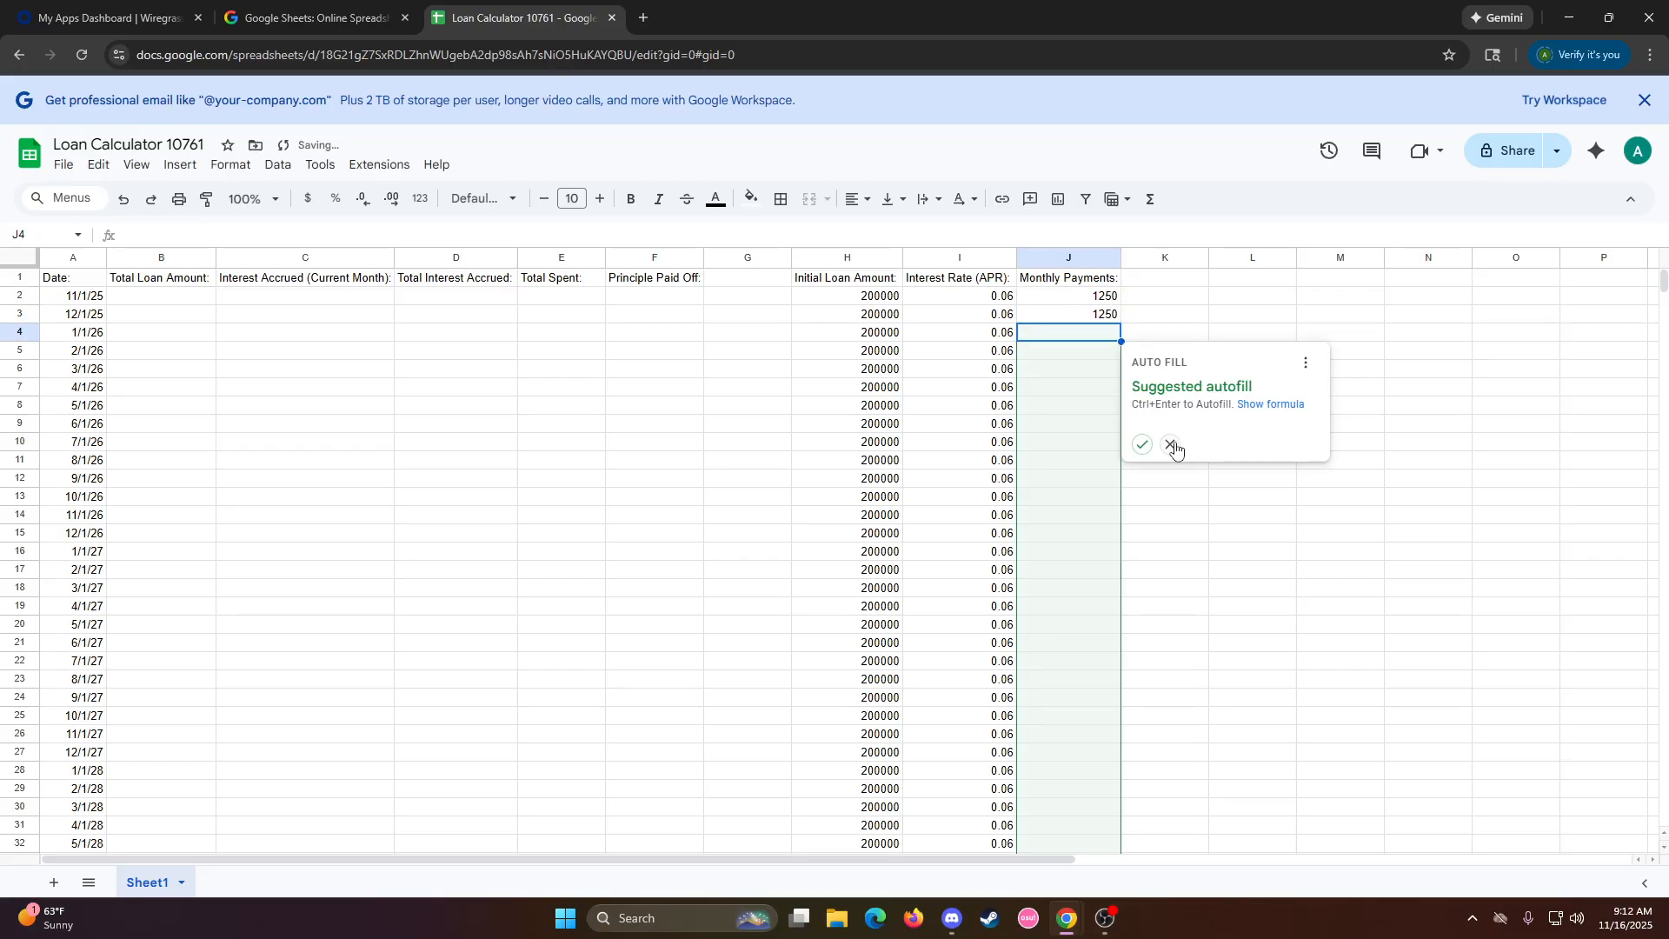
click(1170, 444)
click(1084, 322)
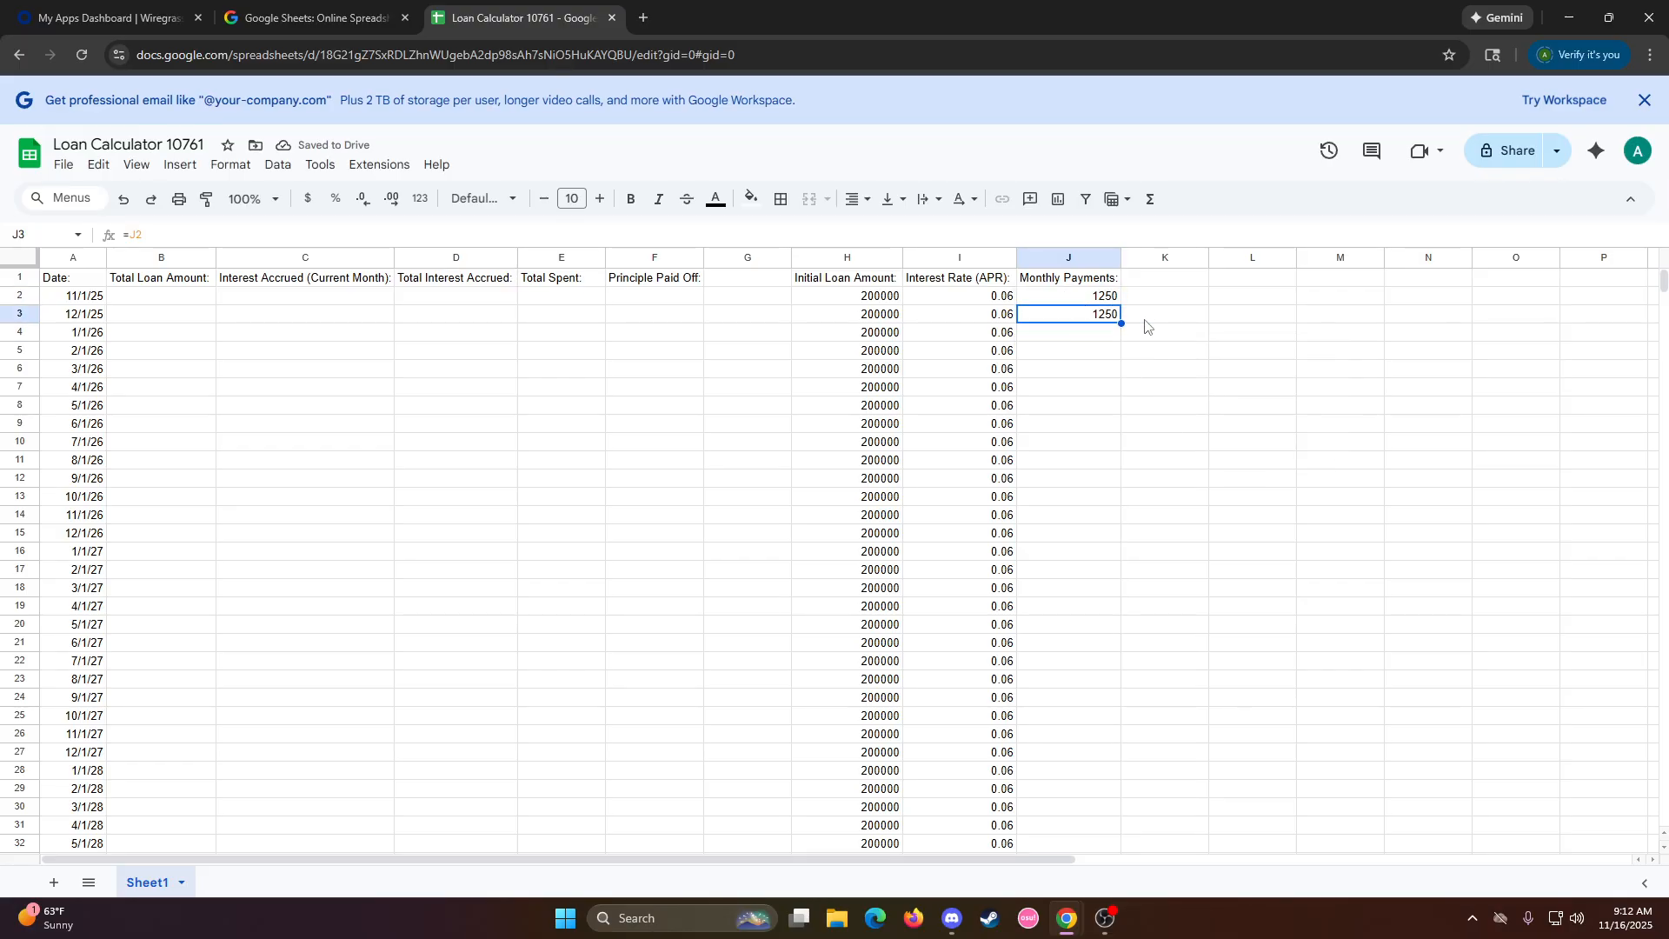
Fill the monthly payment formula from cell J3 down column J alongside the existing rows
double_click(1121, 322)
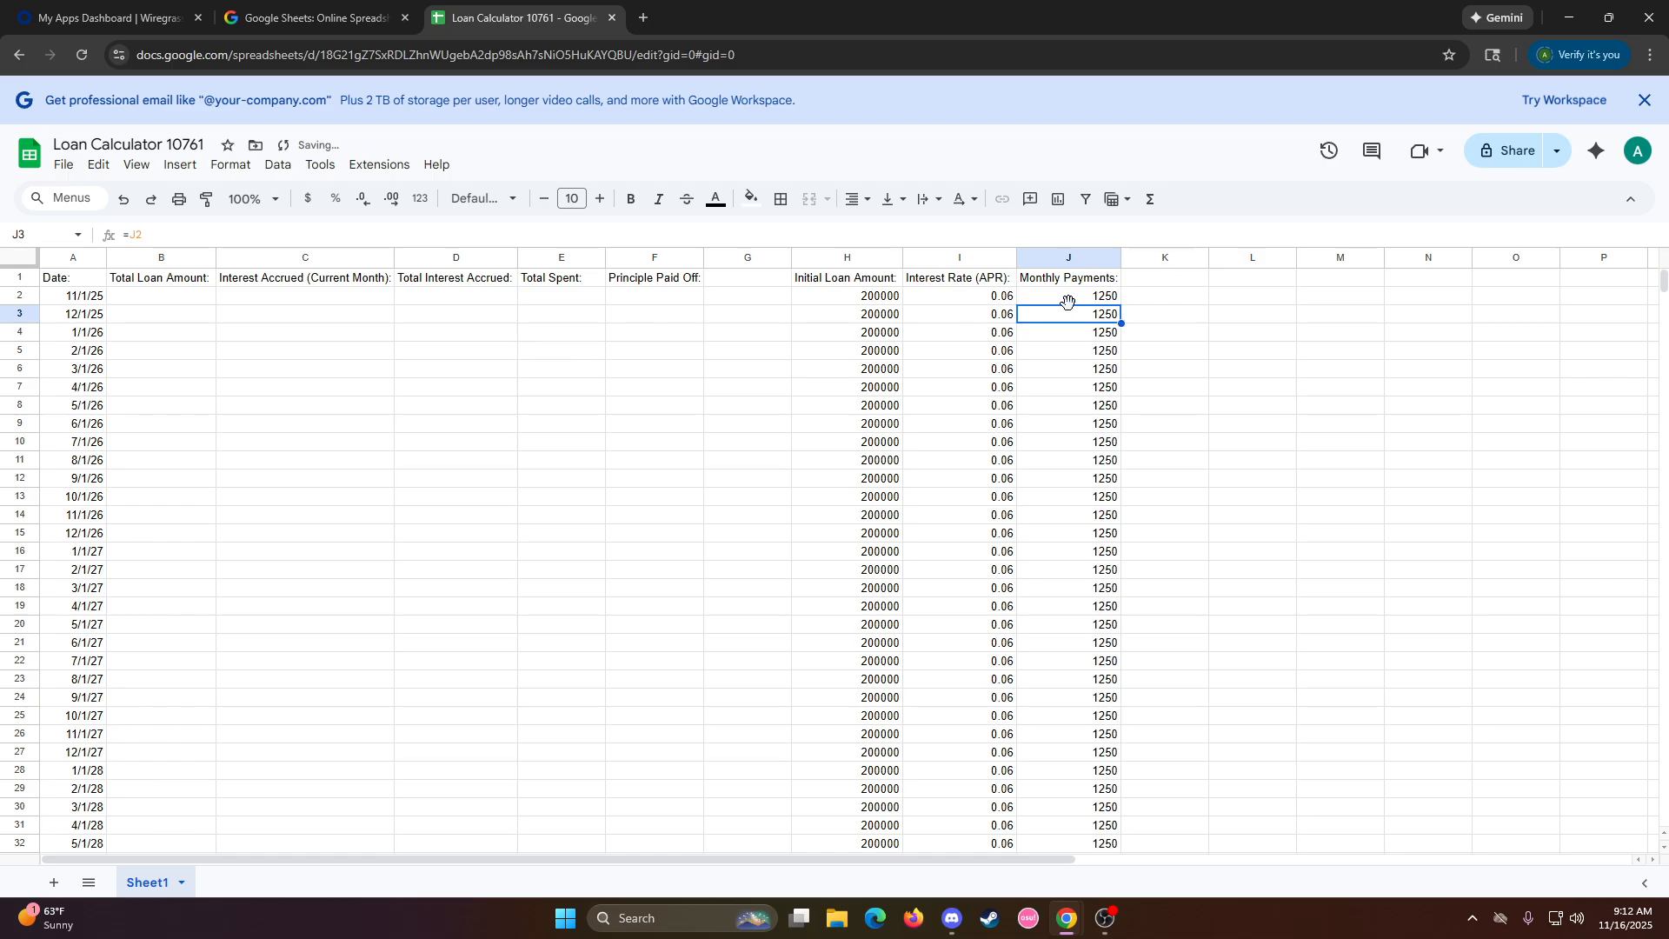
click(1006, 316)
click(1001, 334)
click(1068, 351)
Review the initial loan amount, interest rate and monthly payment inputs in row 2
click(171, 295)
double_click(171, 296)
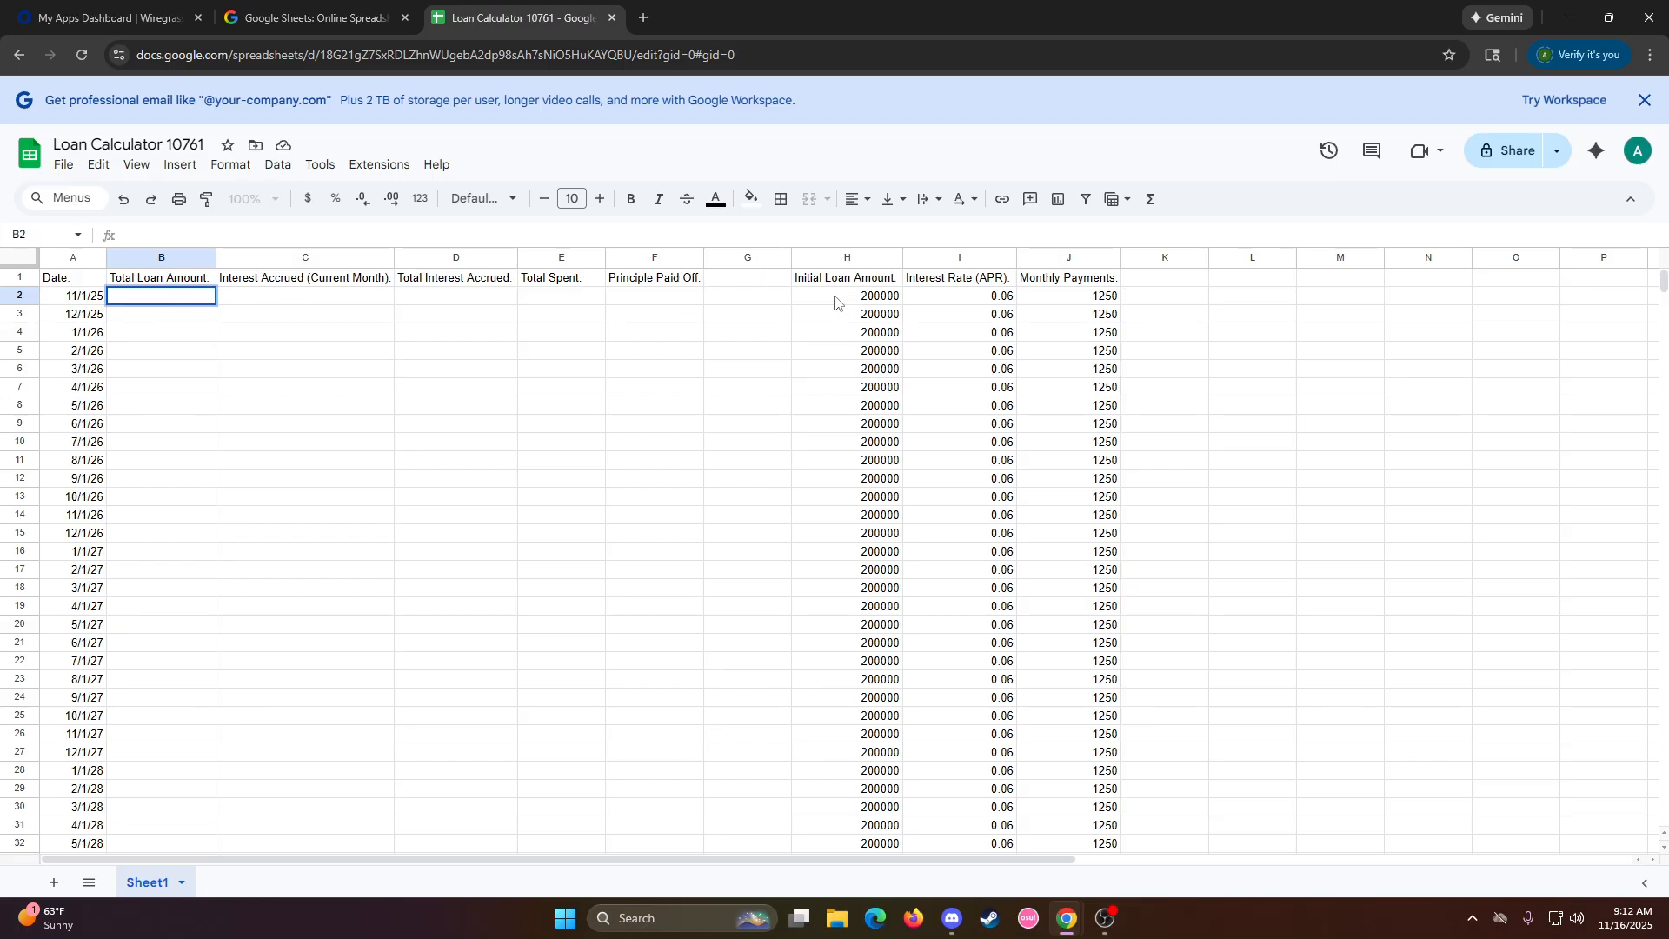
click(887, 300)
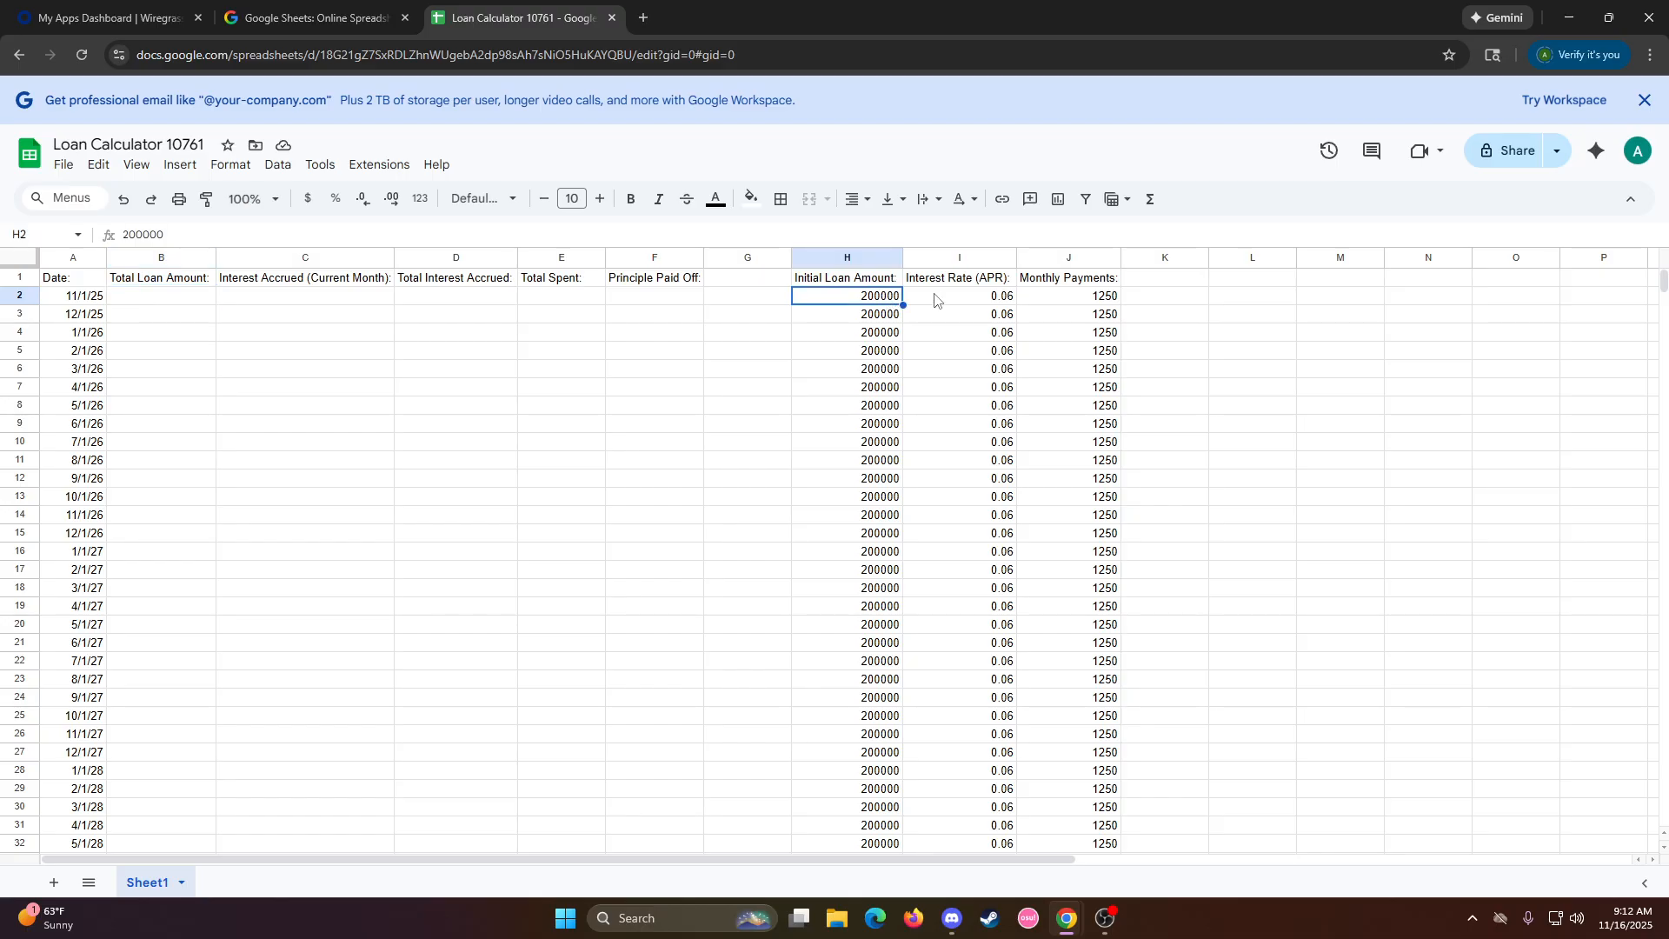
click(939, 301)
click(1075, 299)
click(880, 301)
click(970, 300)
click(1043, 302)
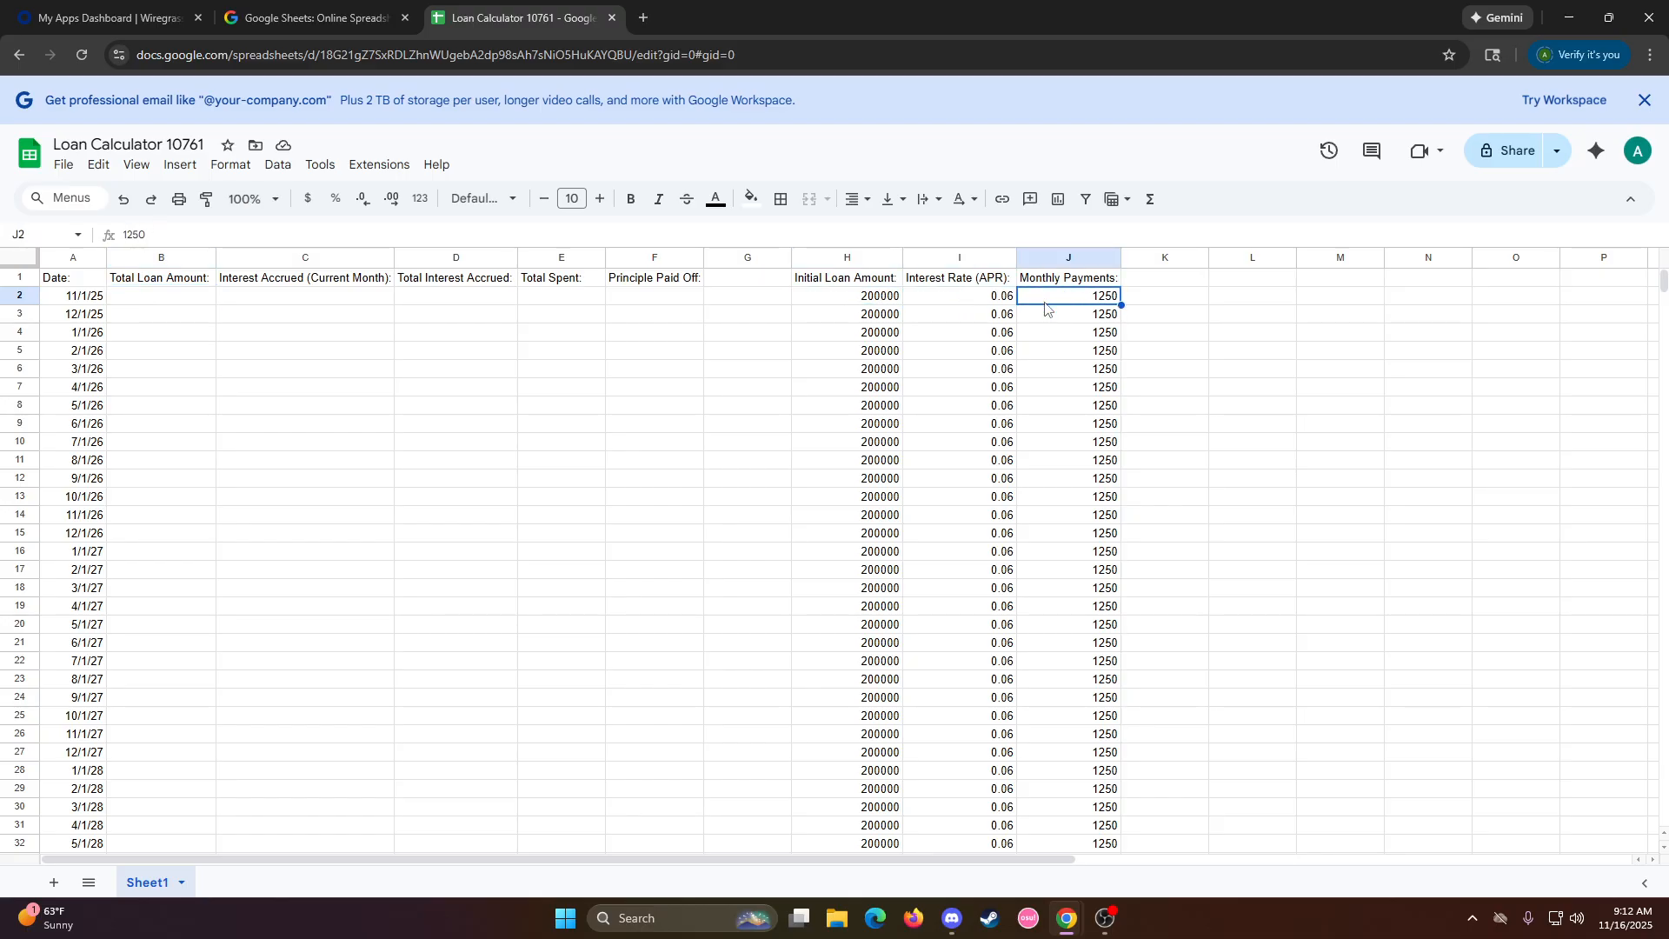
Enter the formula =H2 in cell B2 for the starting total loan amount and decline the suggested autofill
double_click(163, 297)
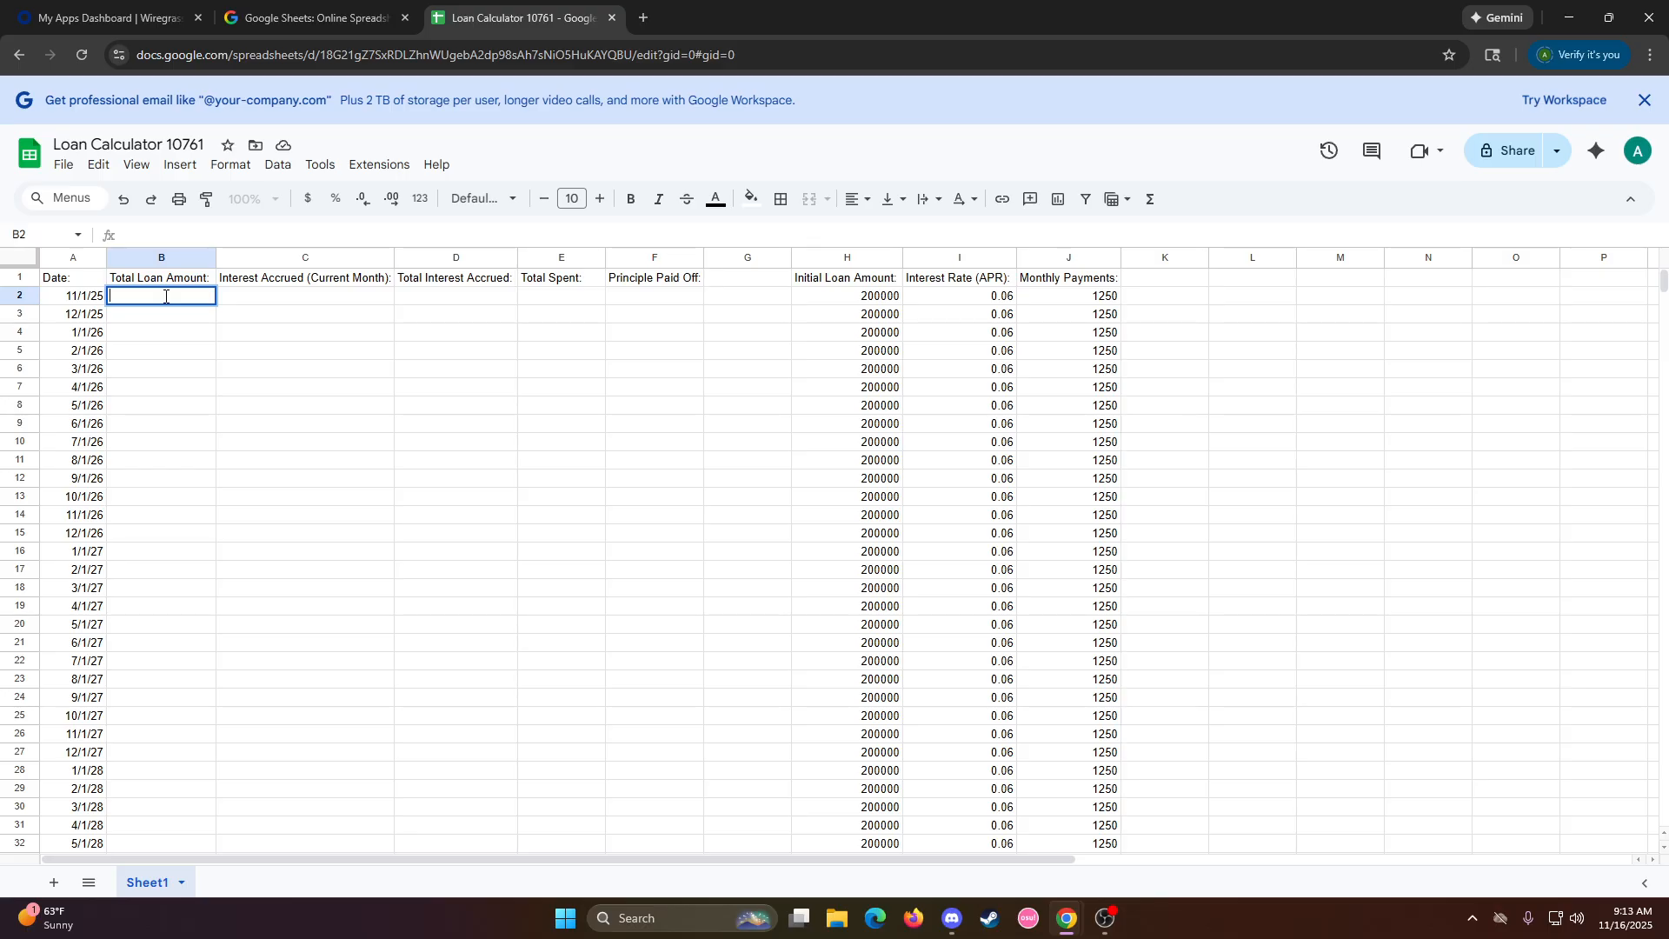
text(=)
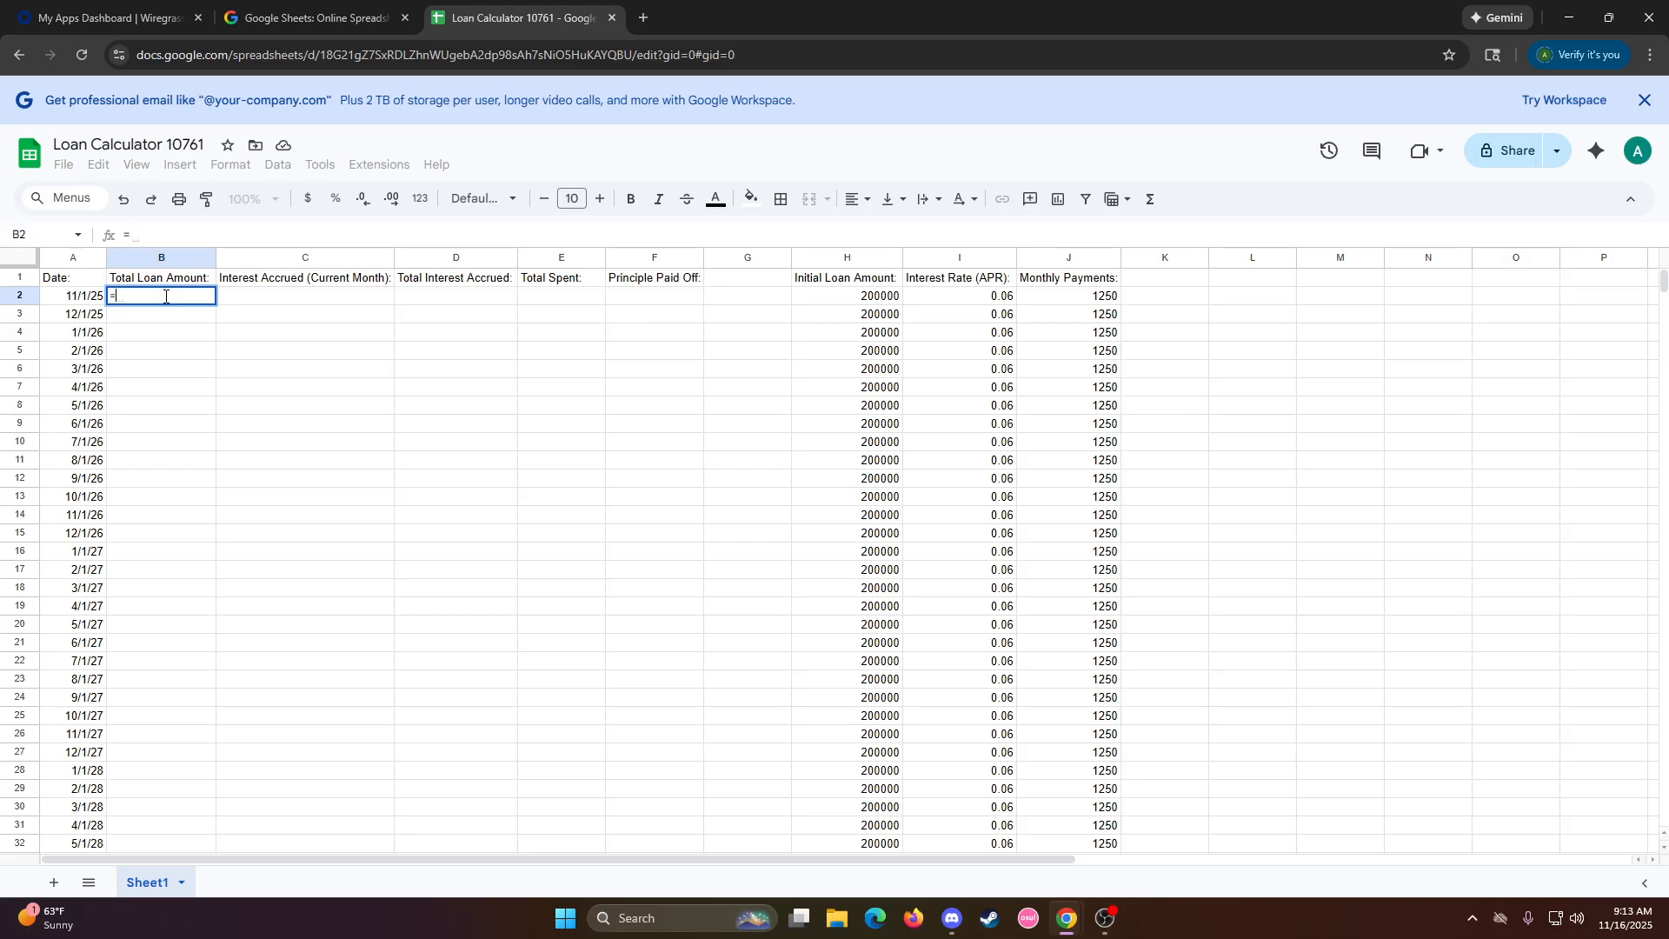
click(865, 299)
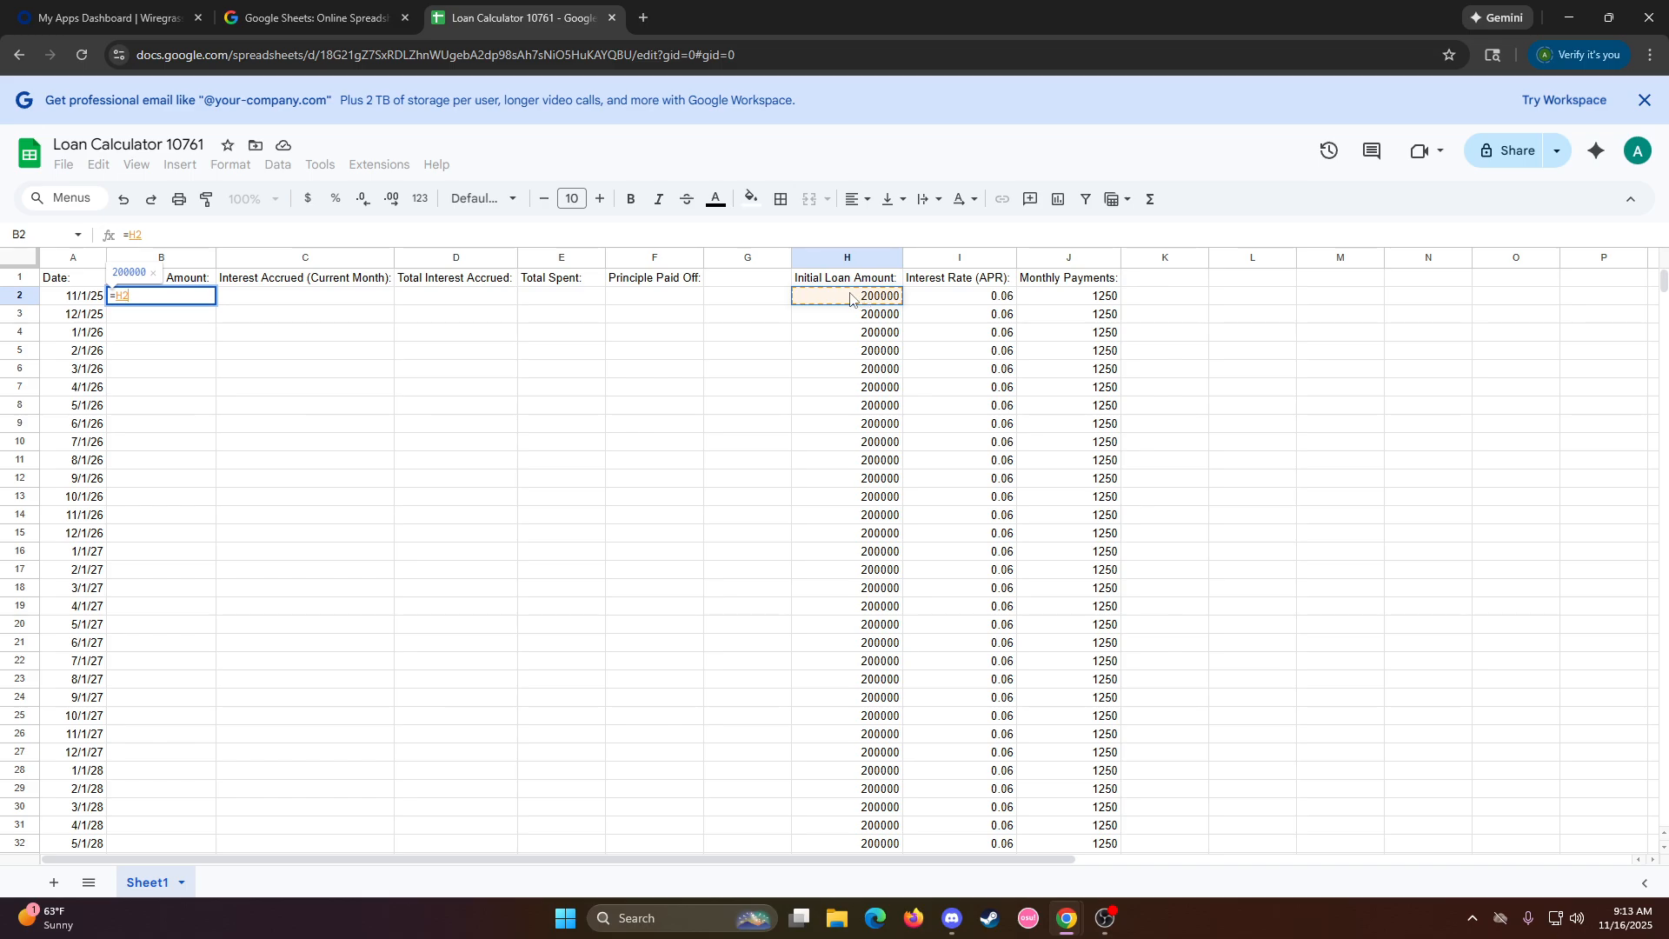
key(Return)
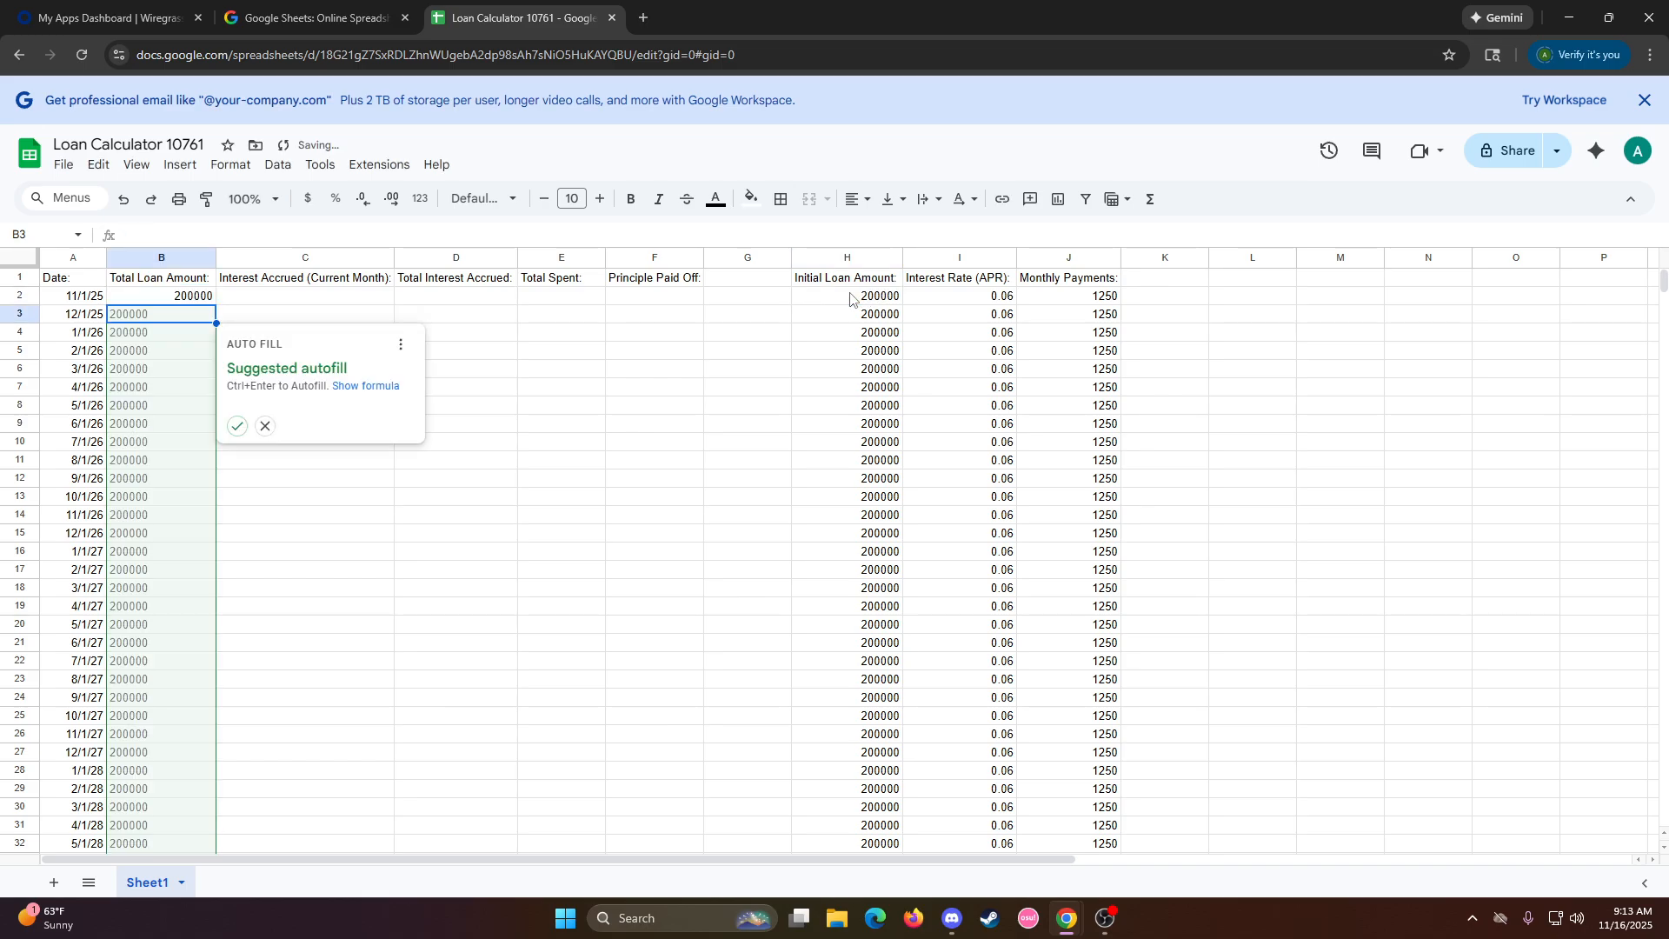
click(266, 427)
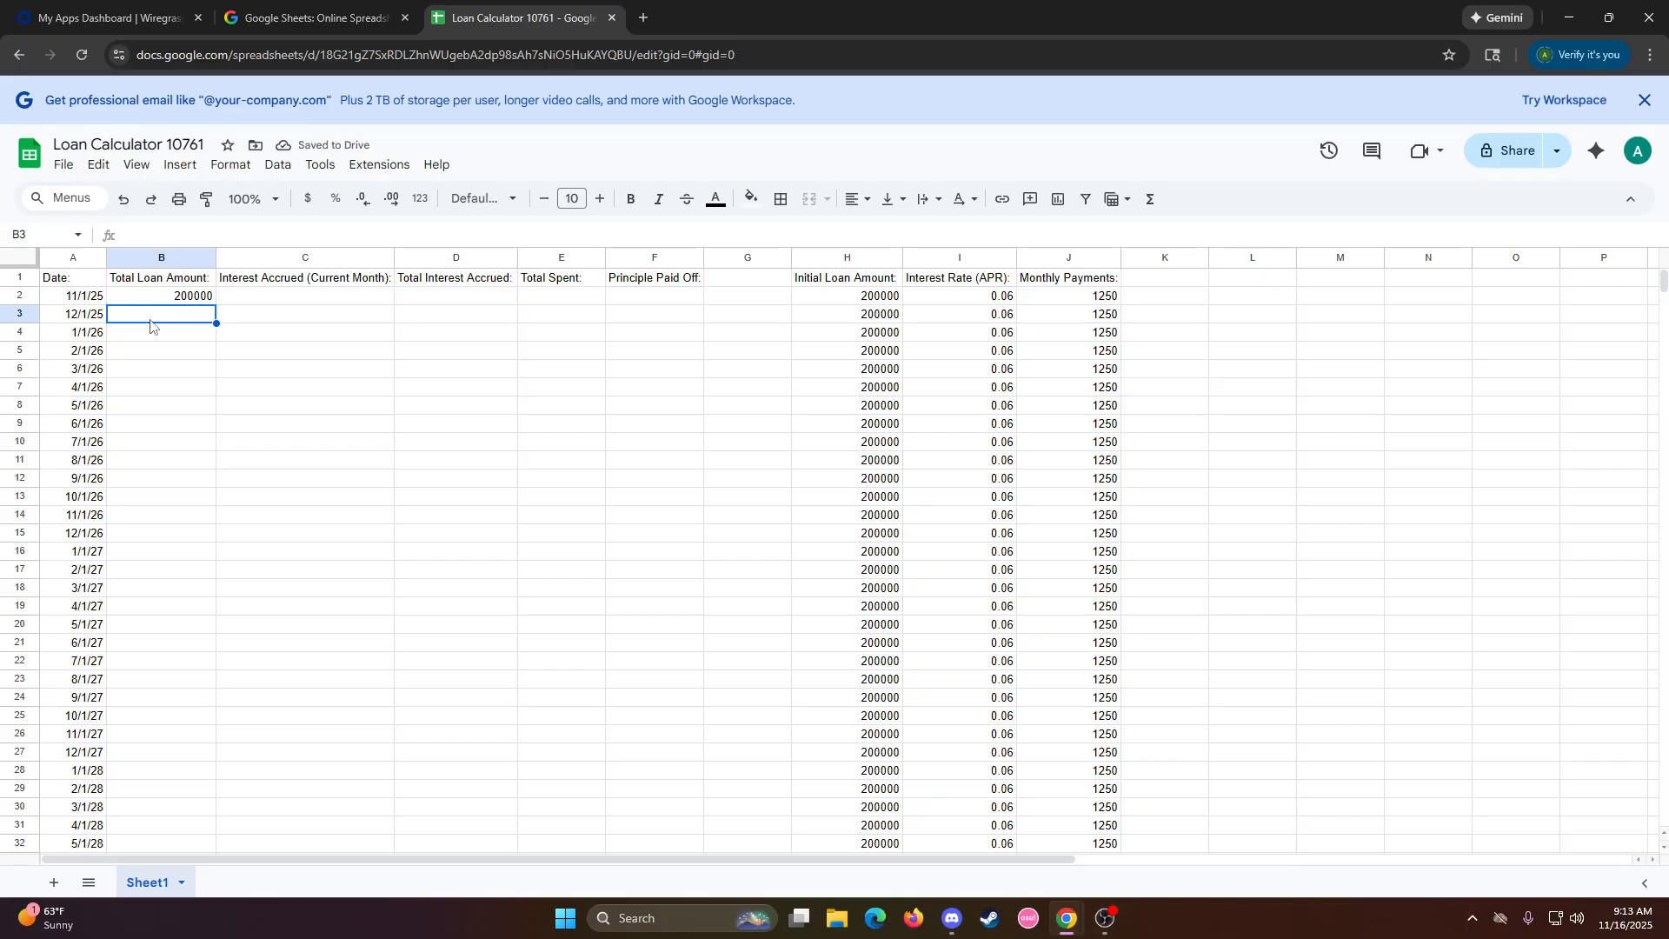
click(170, 298)
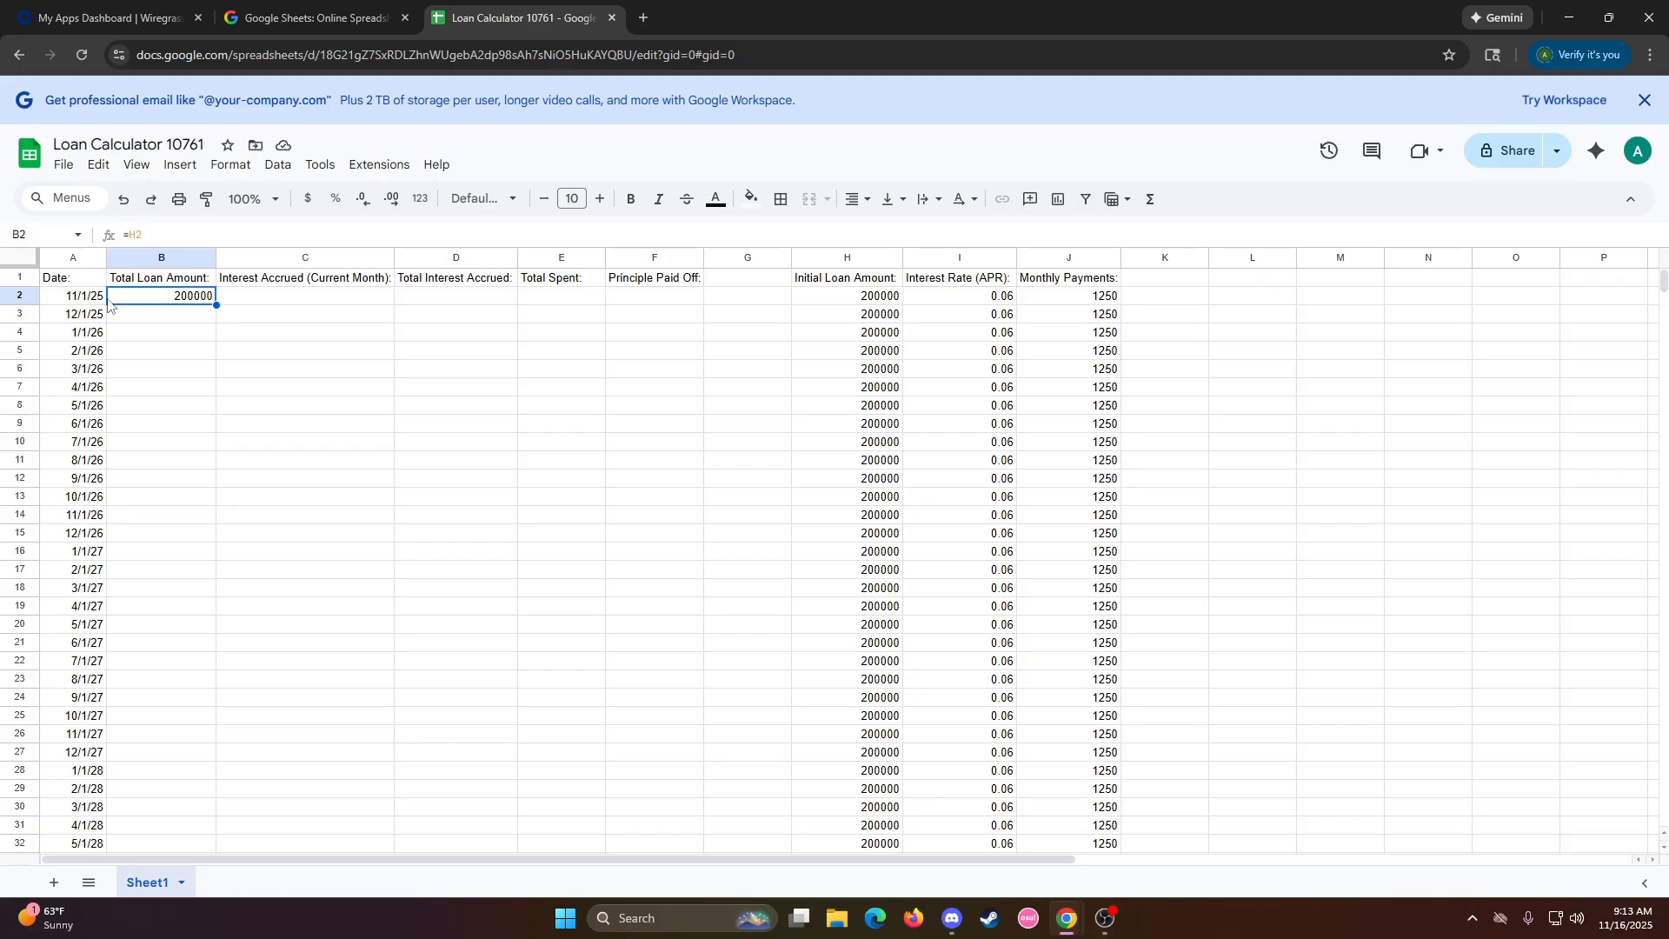
click(167, 320)
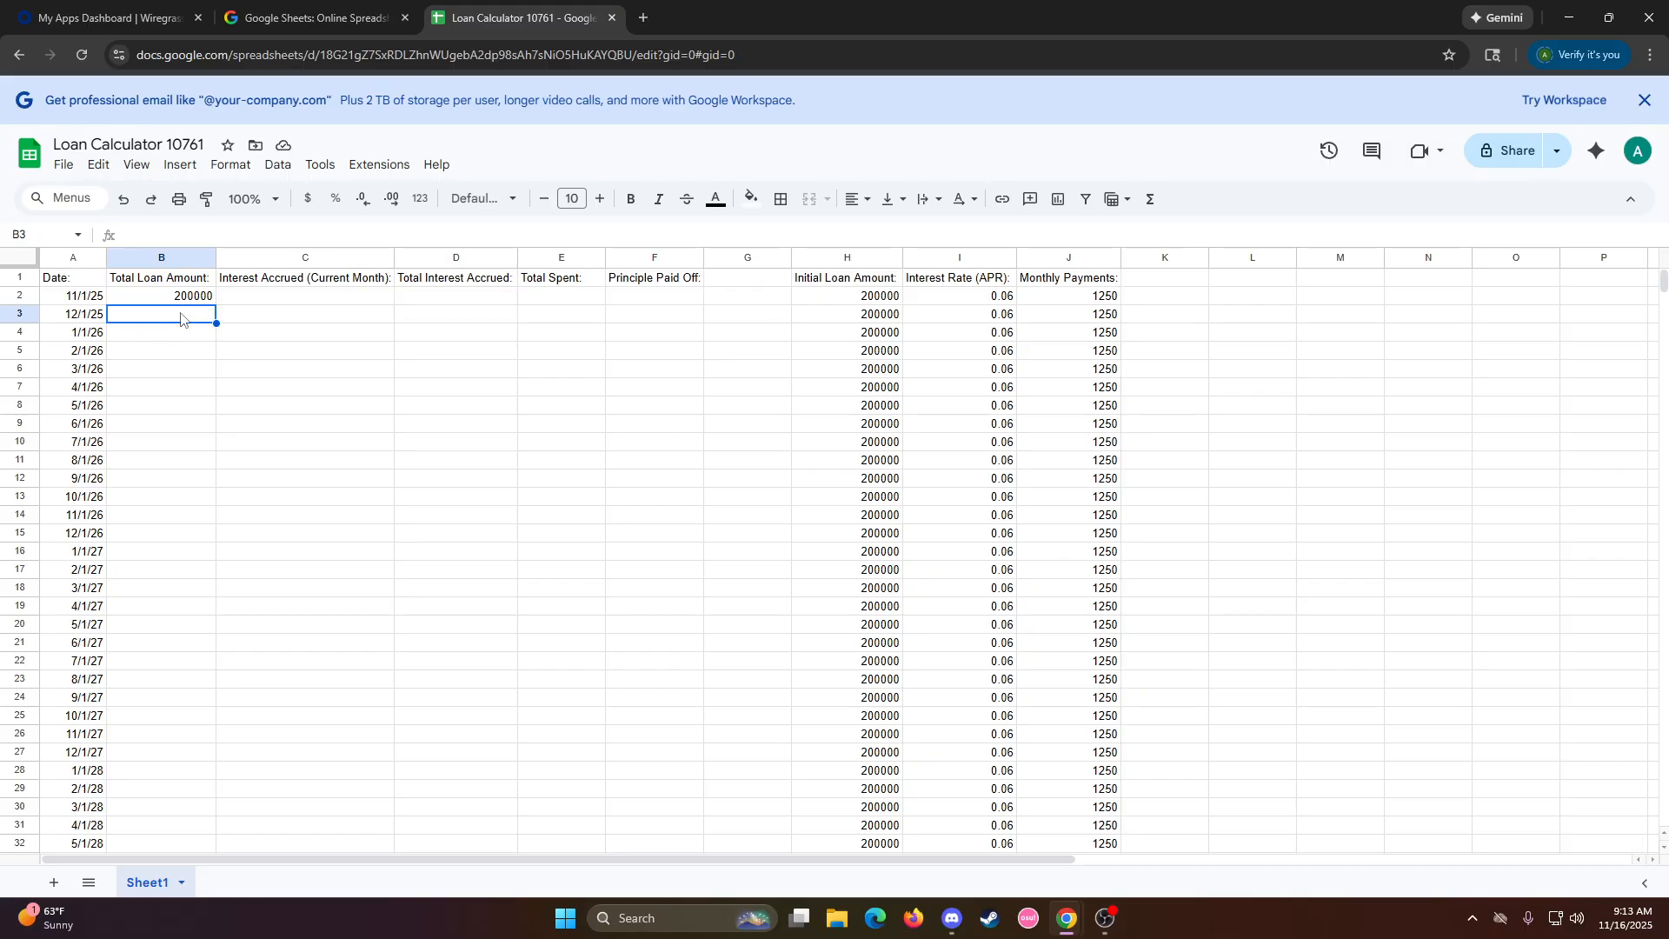
click(180, 295)
text(=H2)
key(Return)
click(1108, 298)
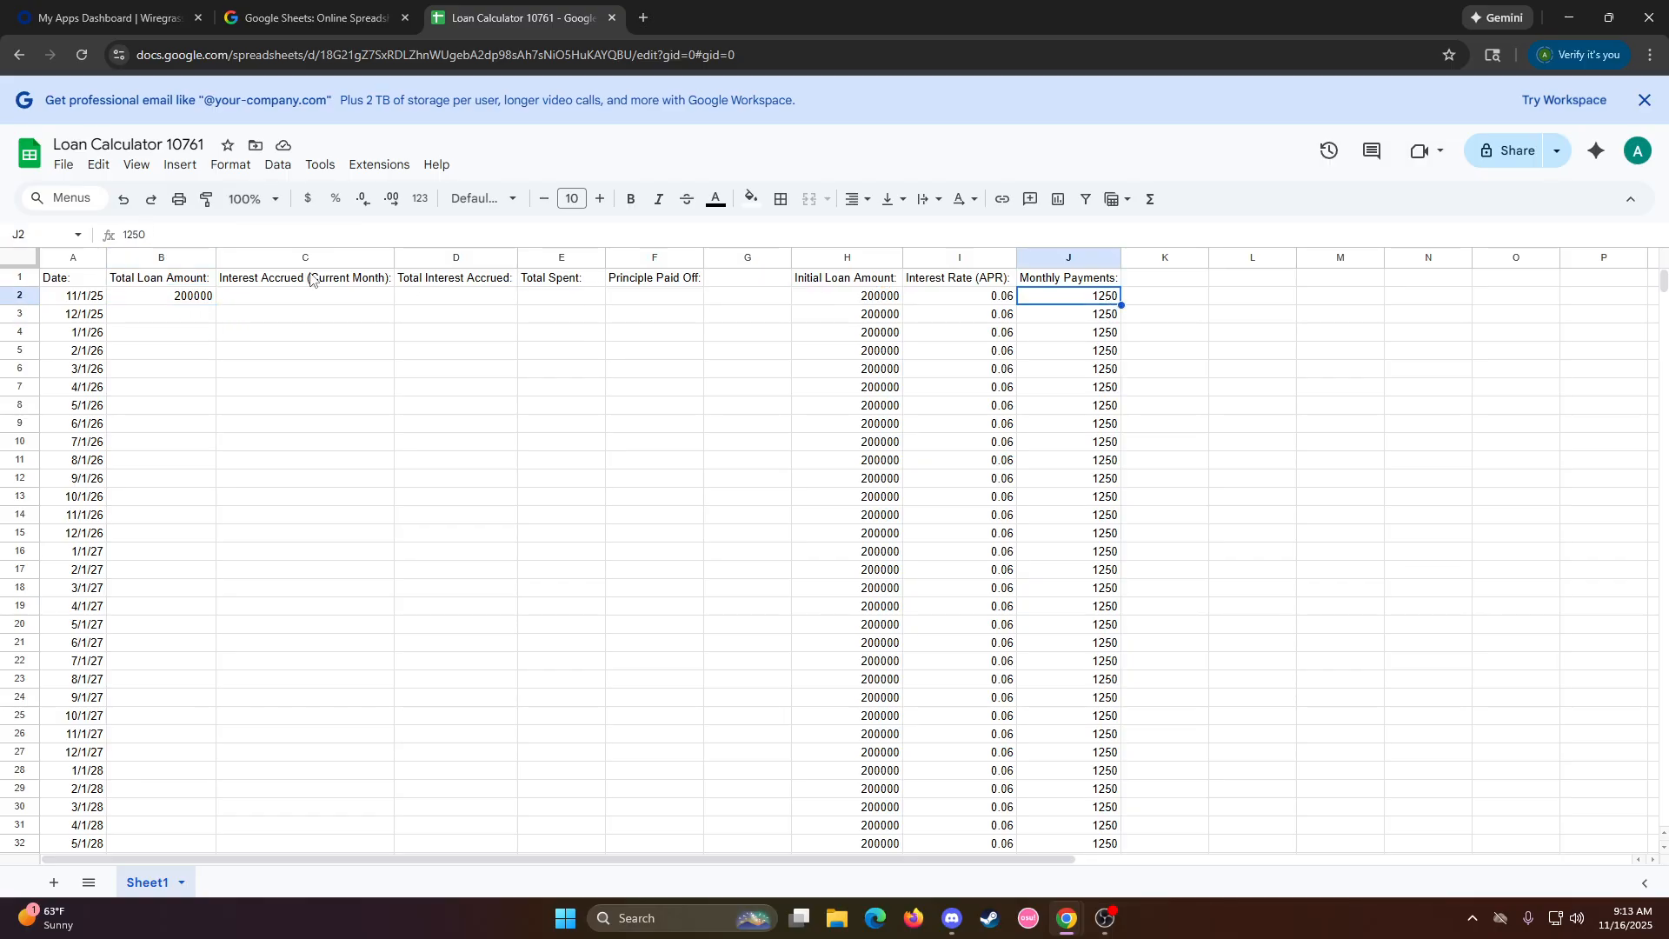
Enter the formula =B2*(1+I2/12) in cell B3 to add one month of interest to the loan
double_click(173, 314)
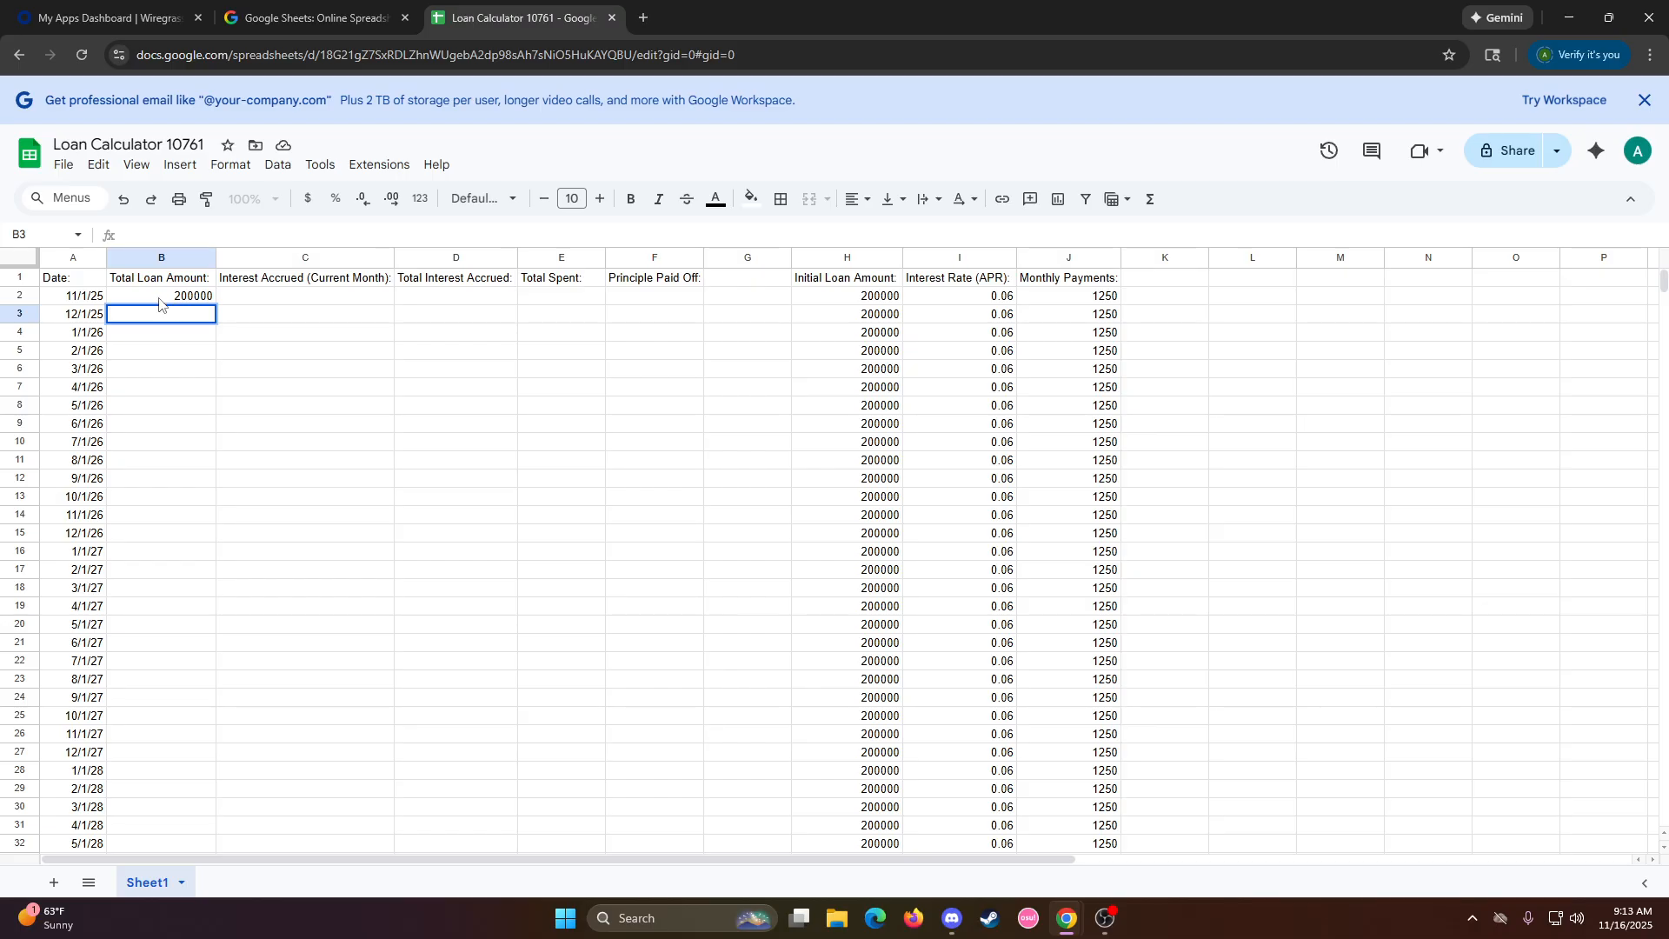
text(=)
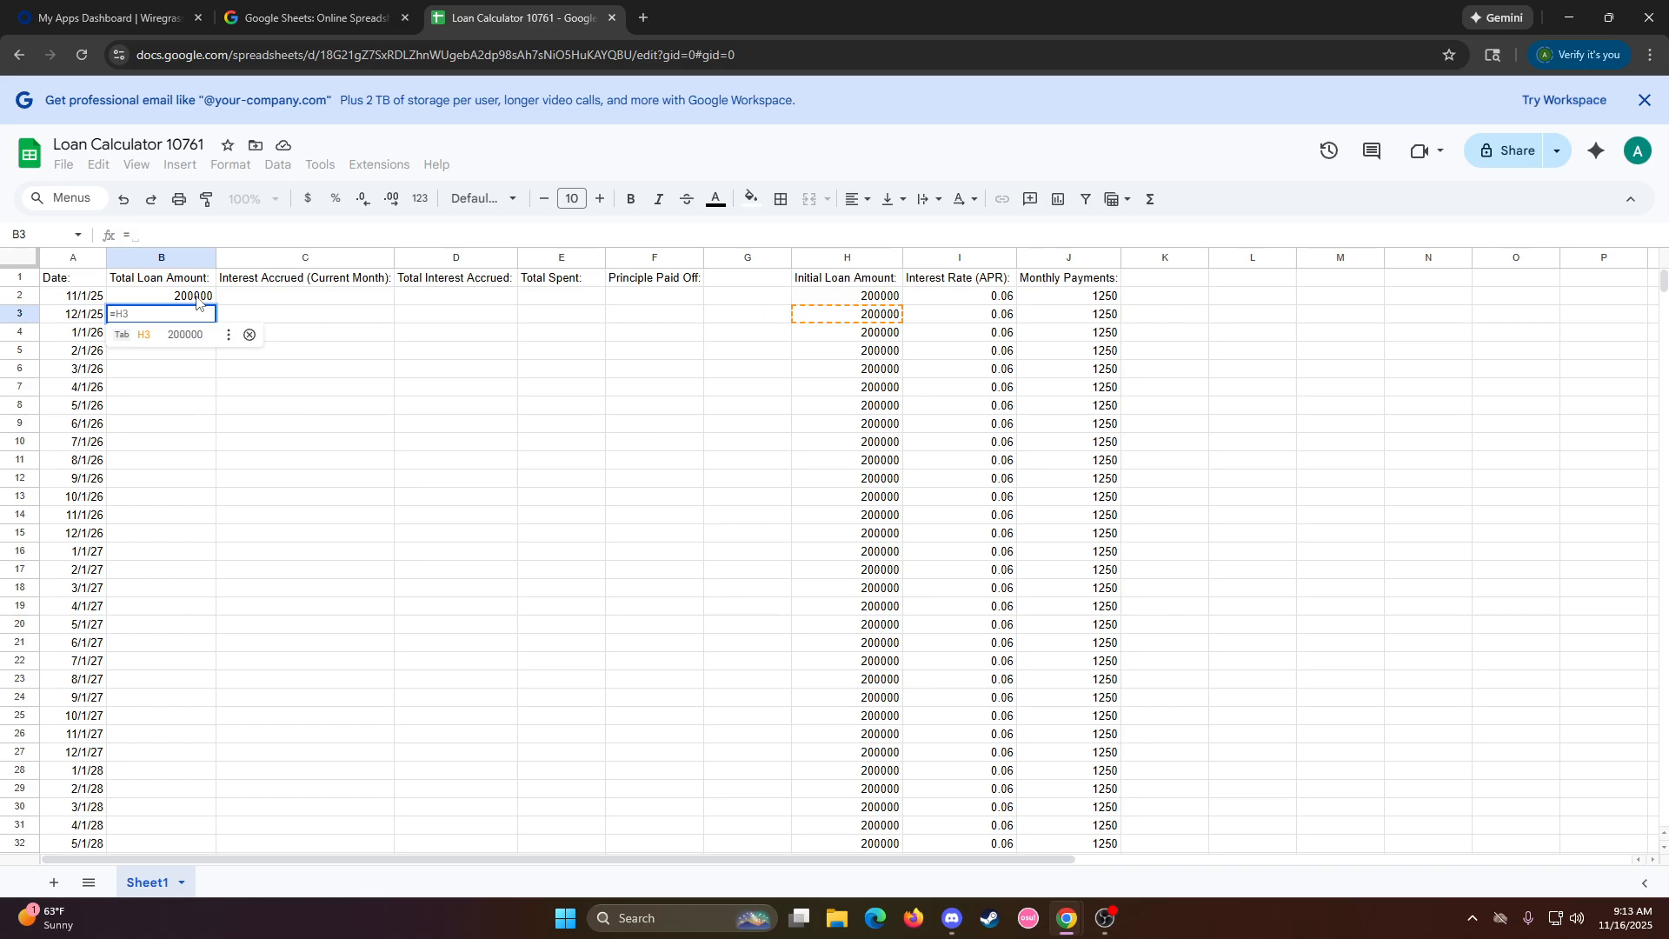
click(198, 297)
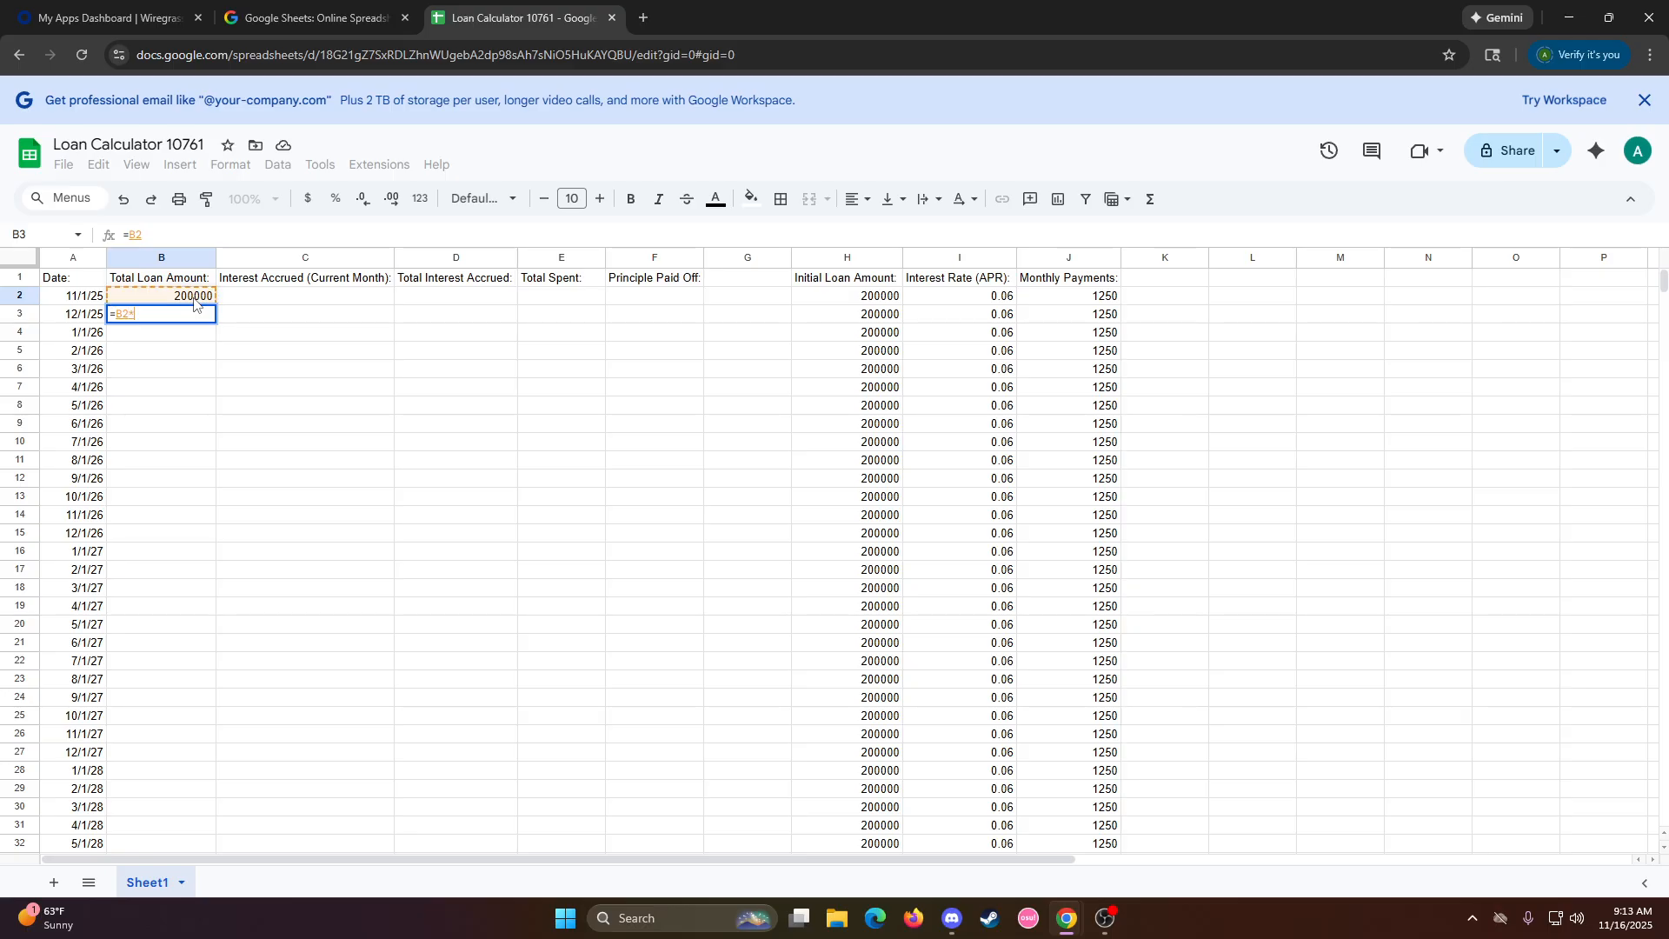
text(*(1+)
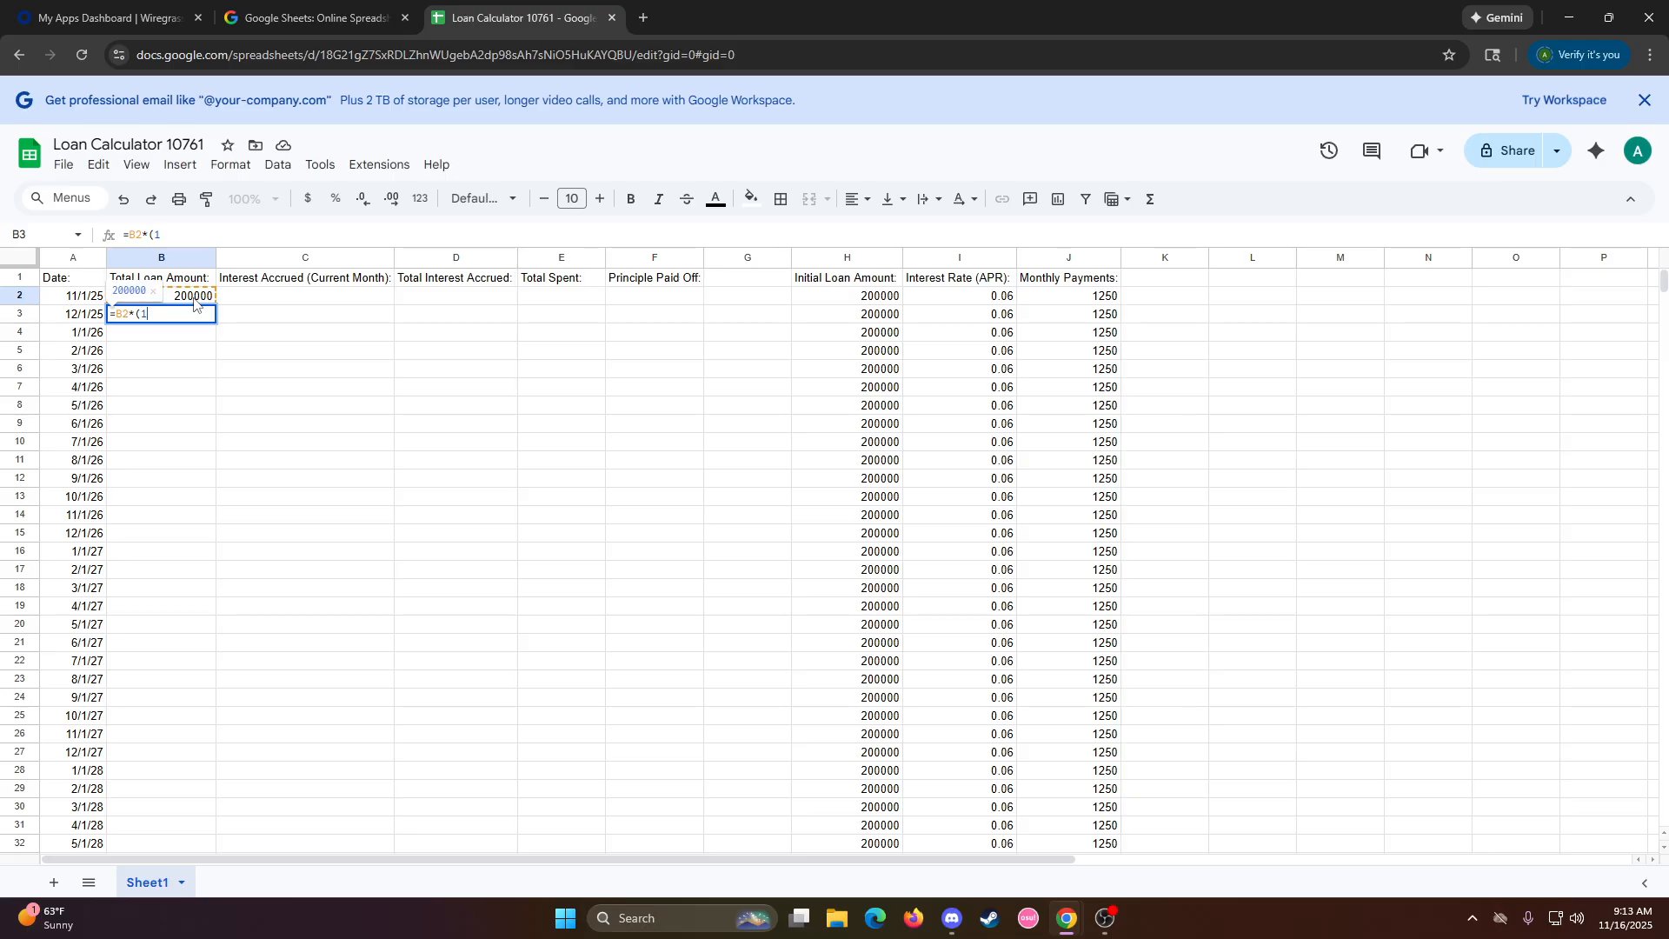
click(967, 302)
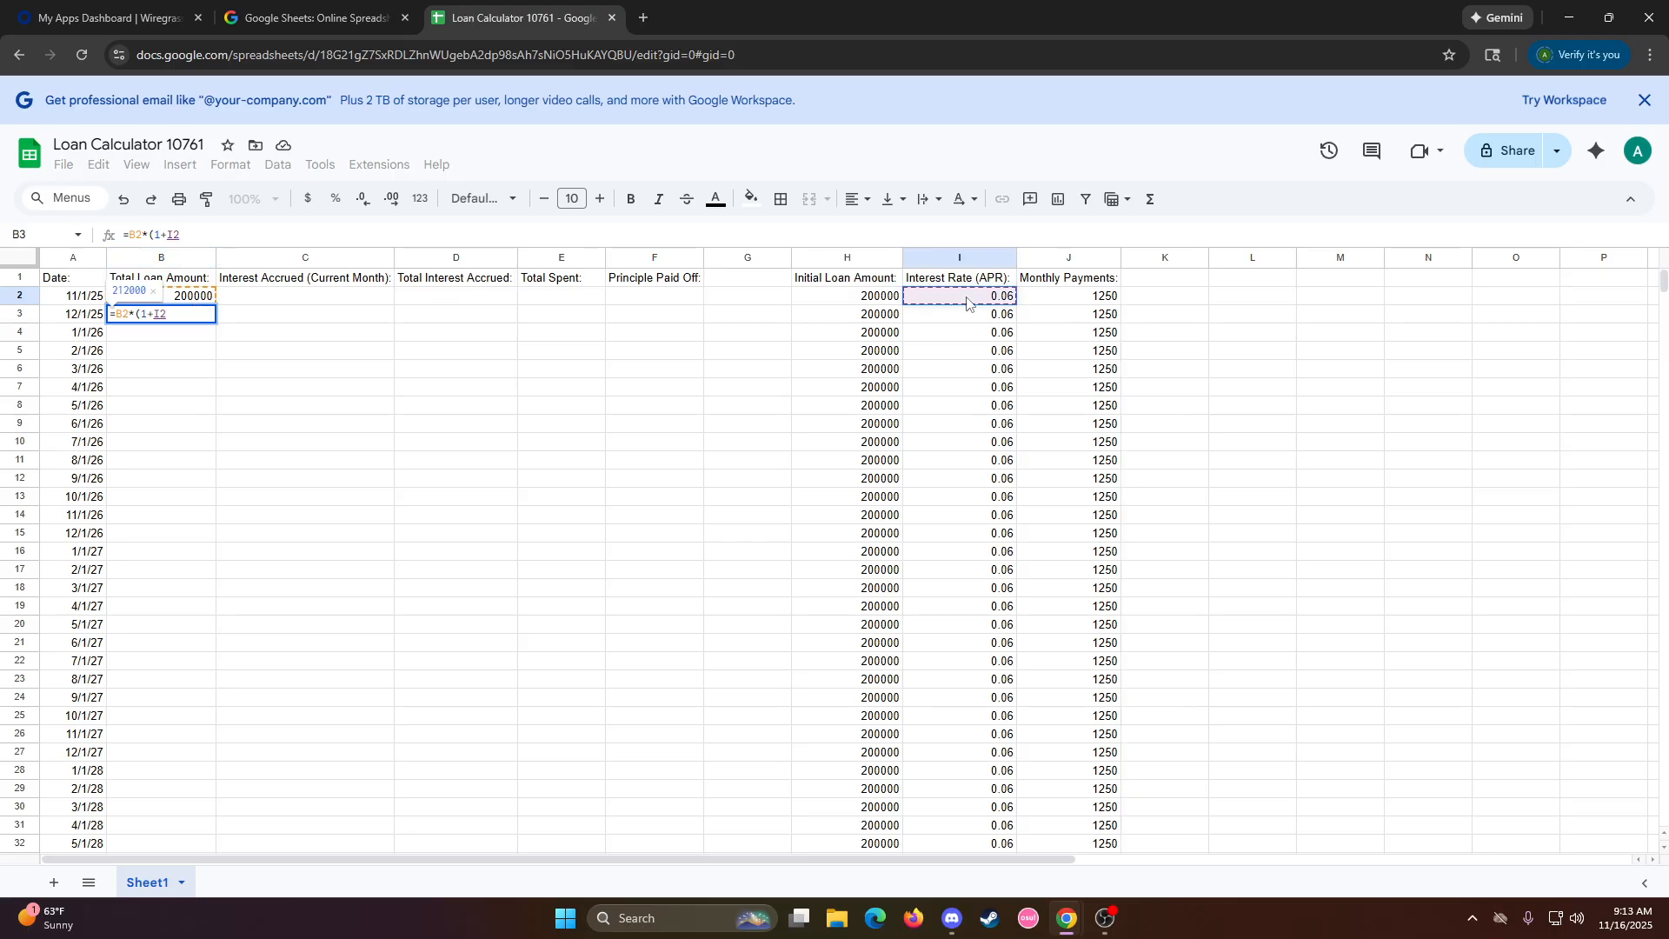
text(/12)
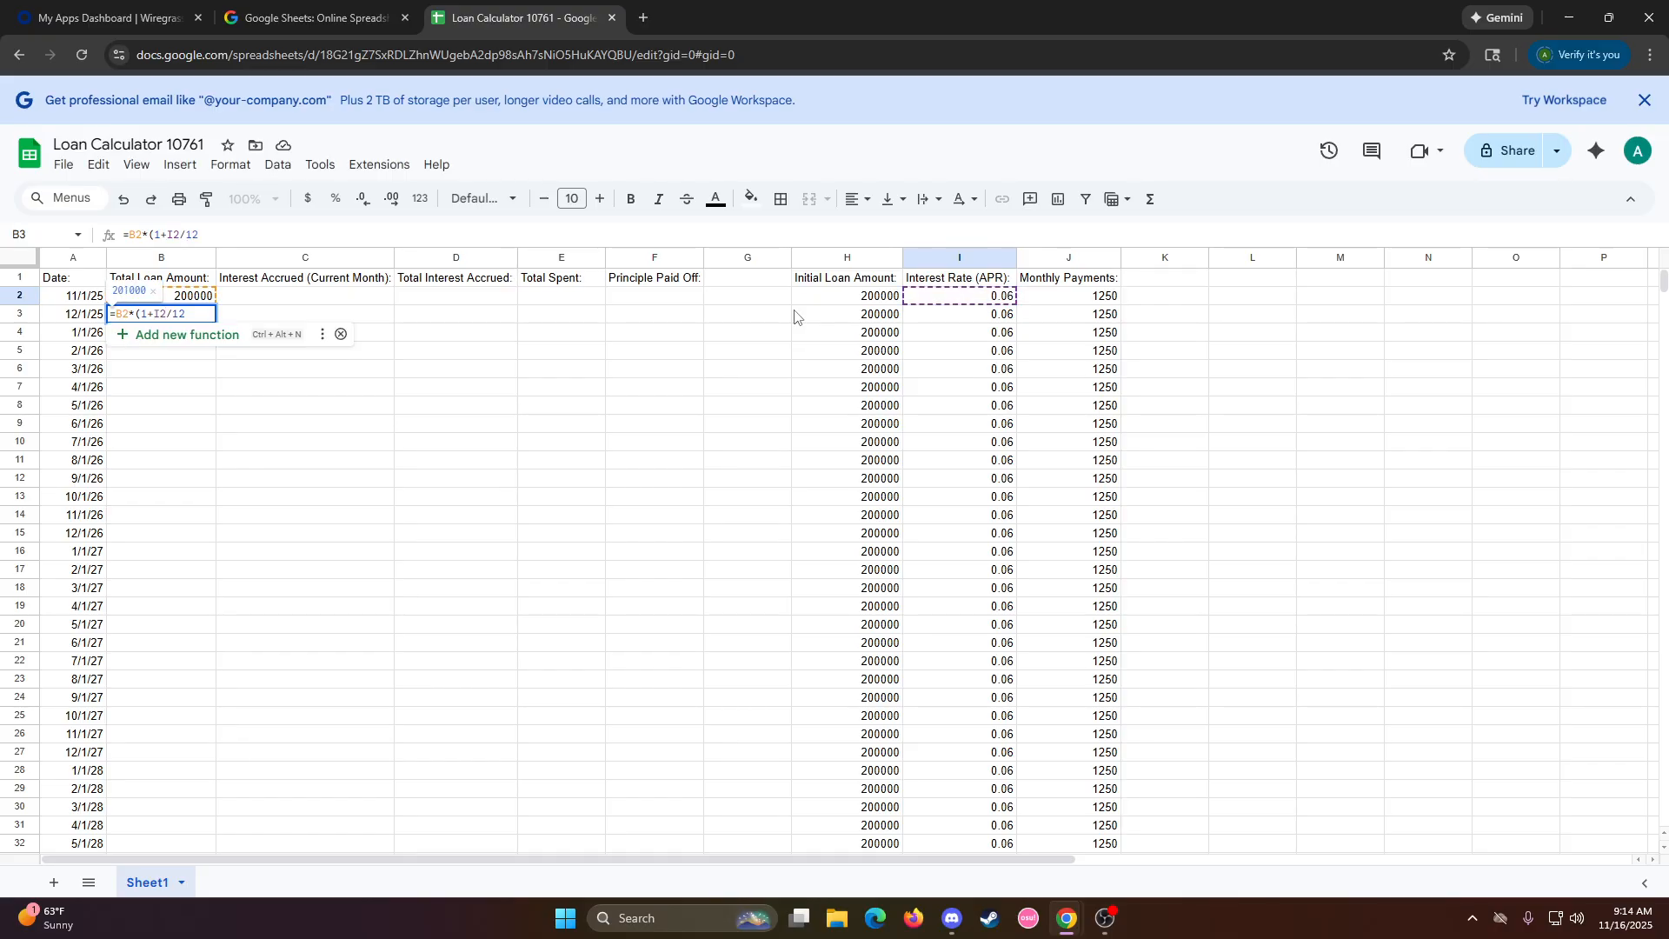
text())
click(171, 313)
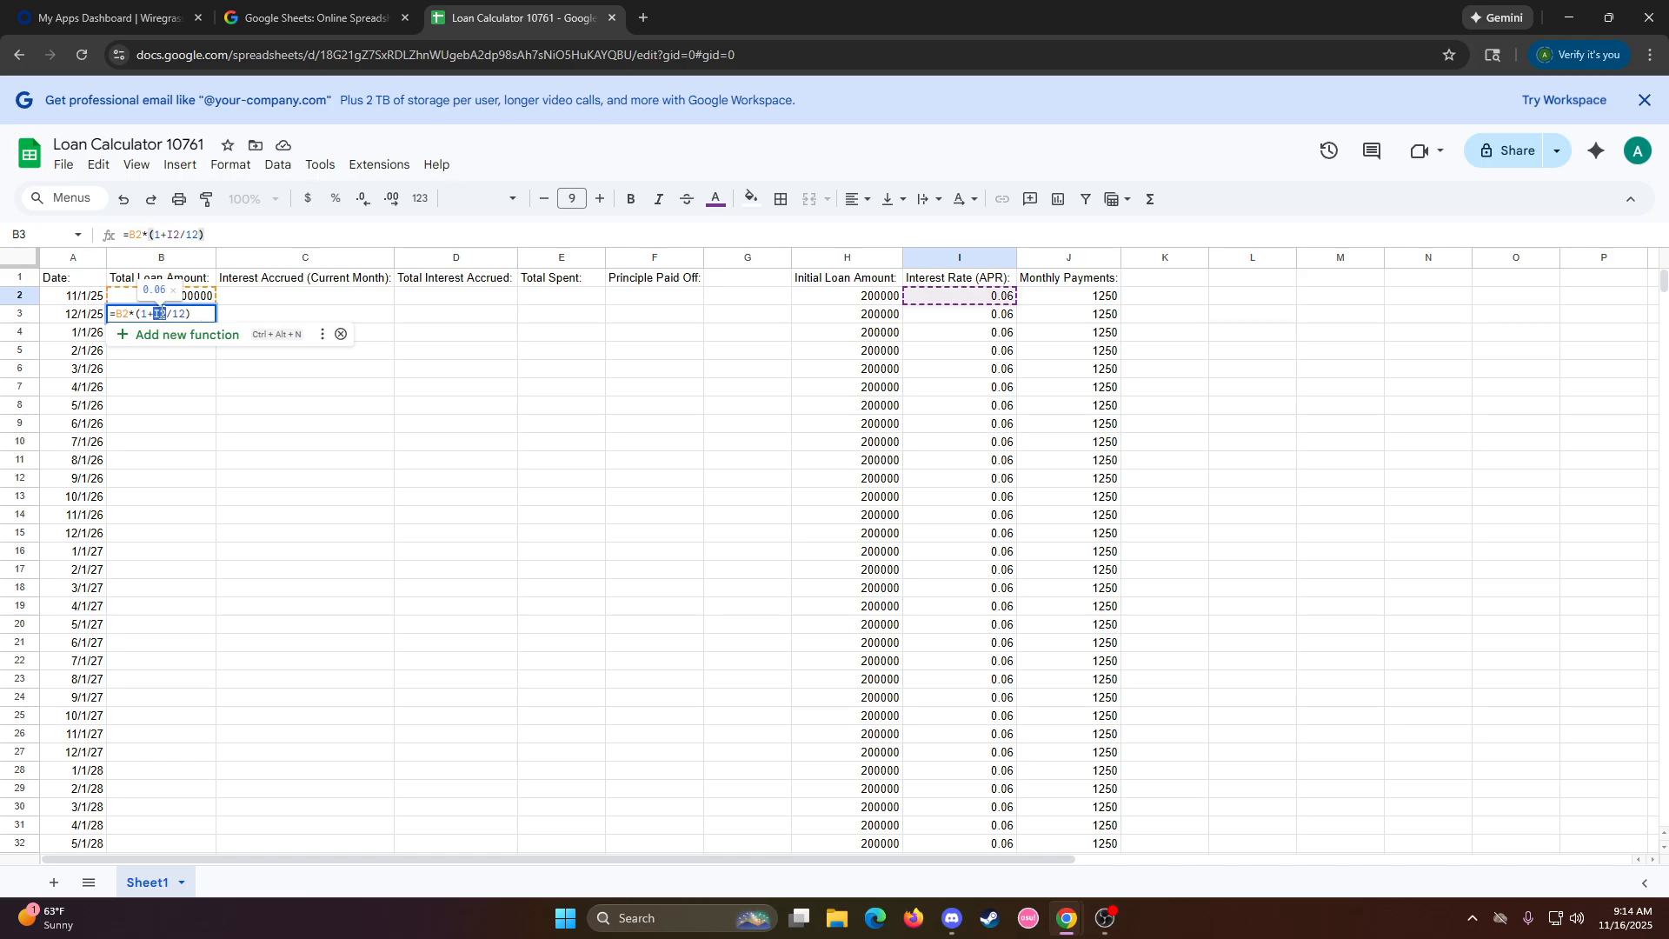
click(194, 314)
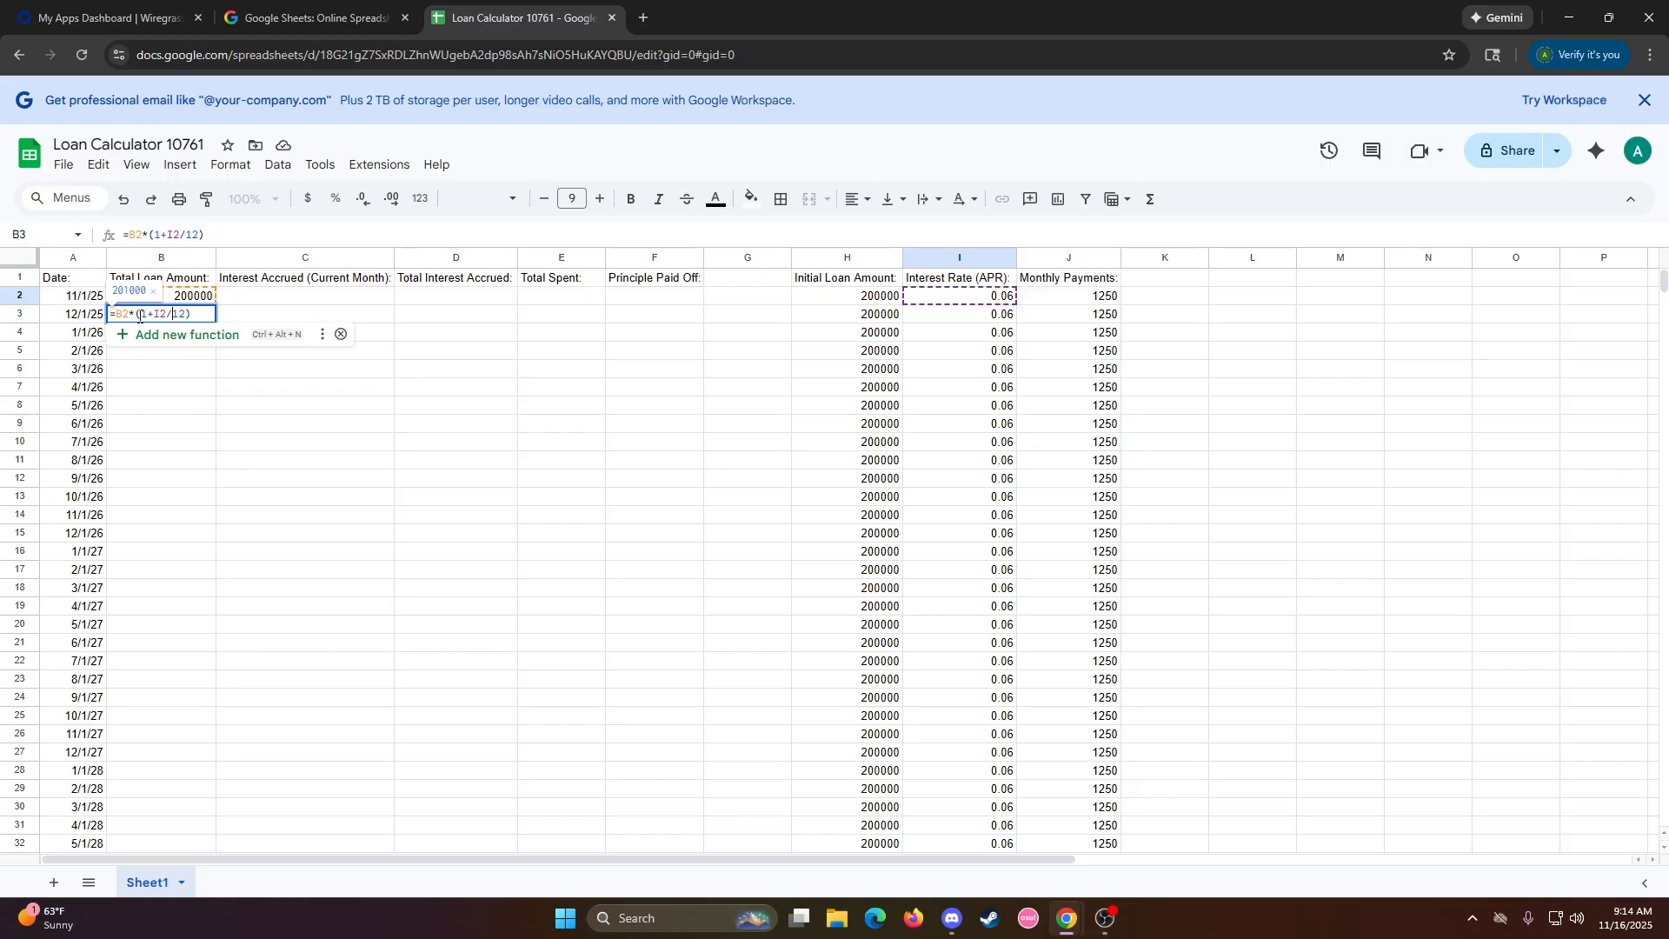
drag(135, 314, 178, 314)
click(183, 313)
drag(154, 314, 178, 314)
click(163, 315)
key(Return)
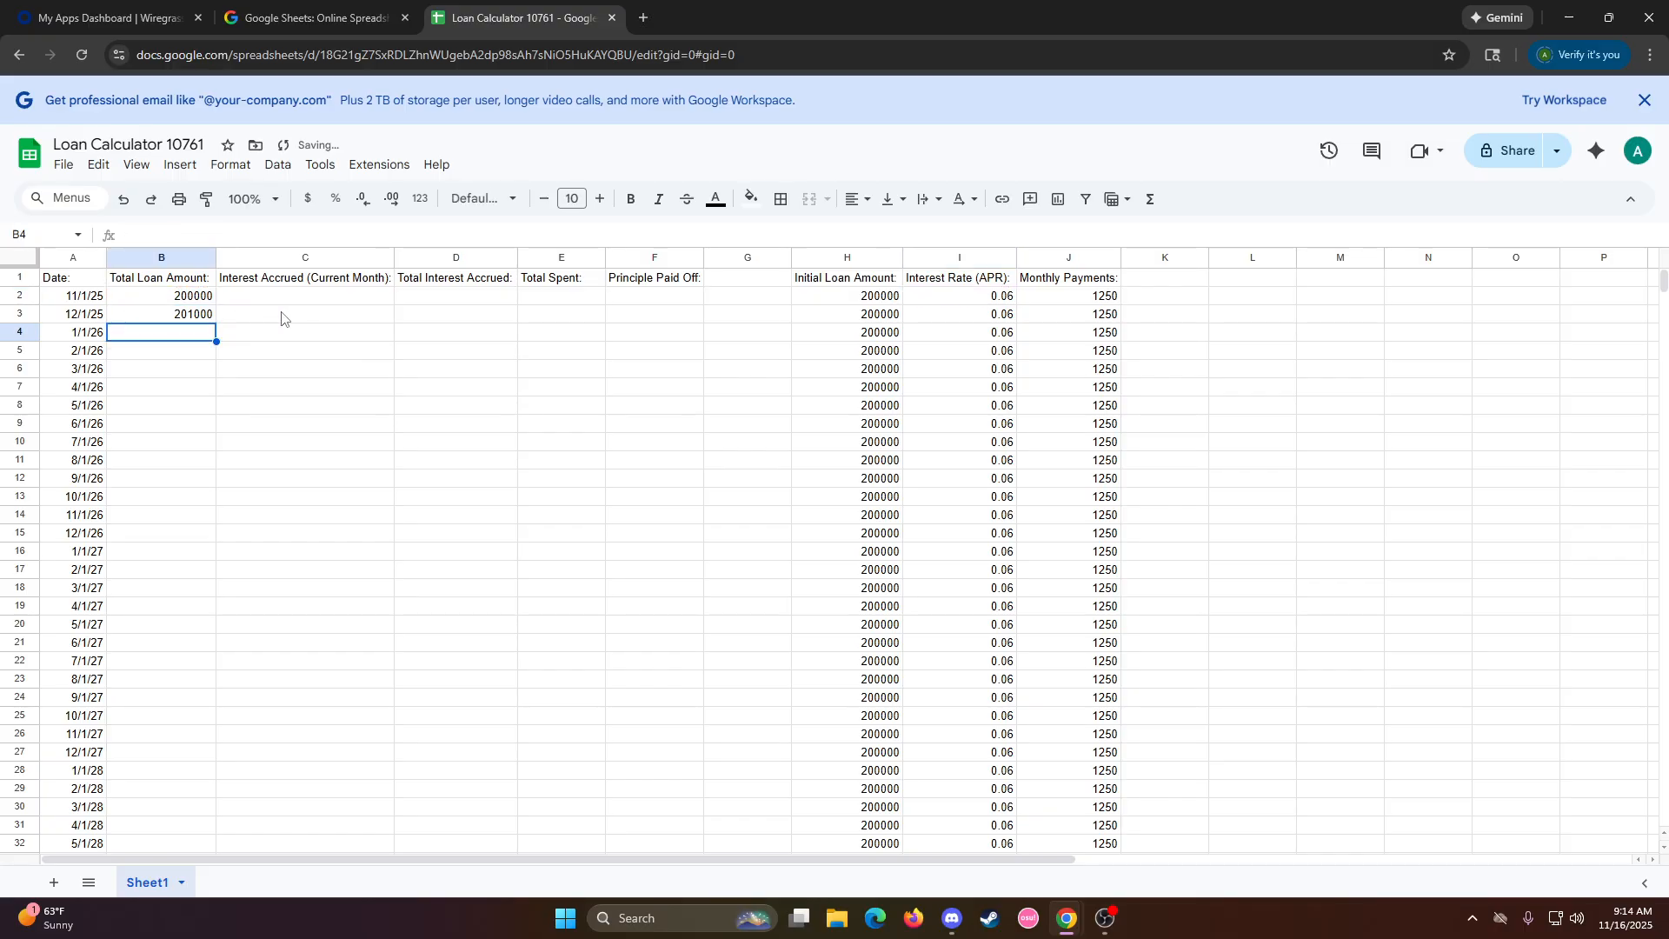
Subtract the monthly payment in B3 by extending its formula to =B2*(1+I2/12)-J2, and fill it down column B
click(189, 319)
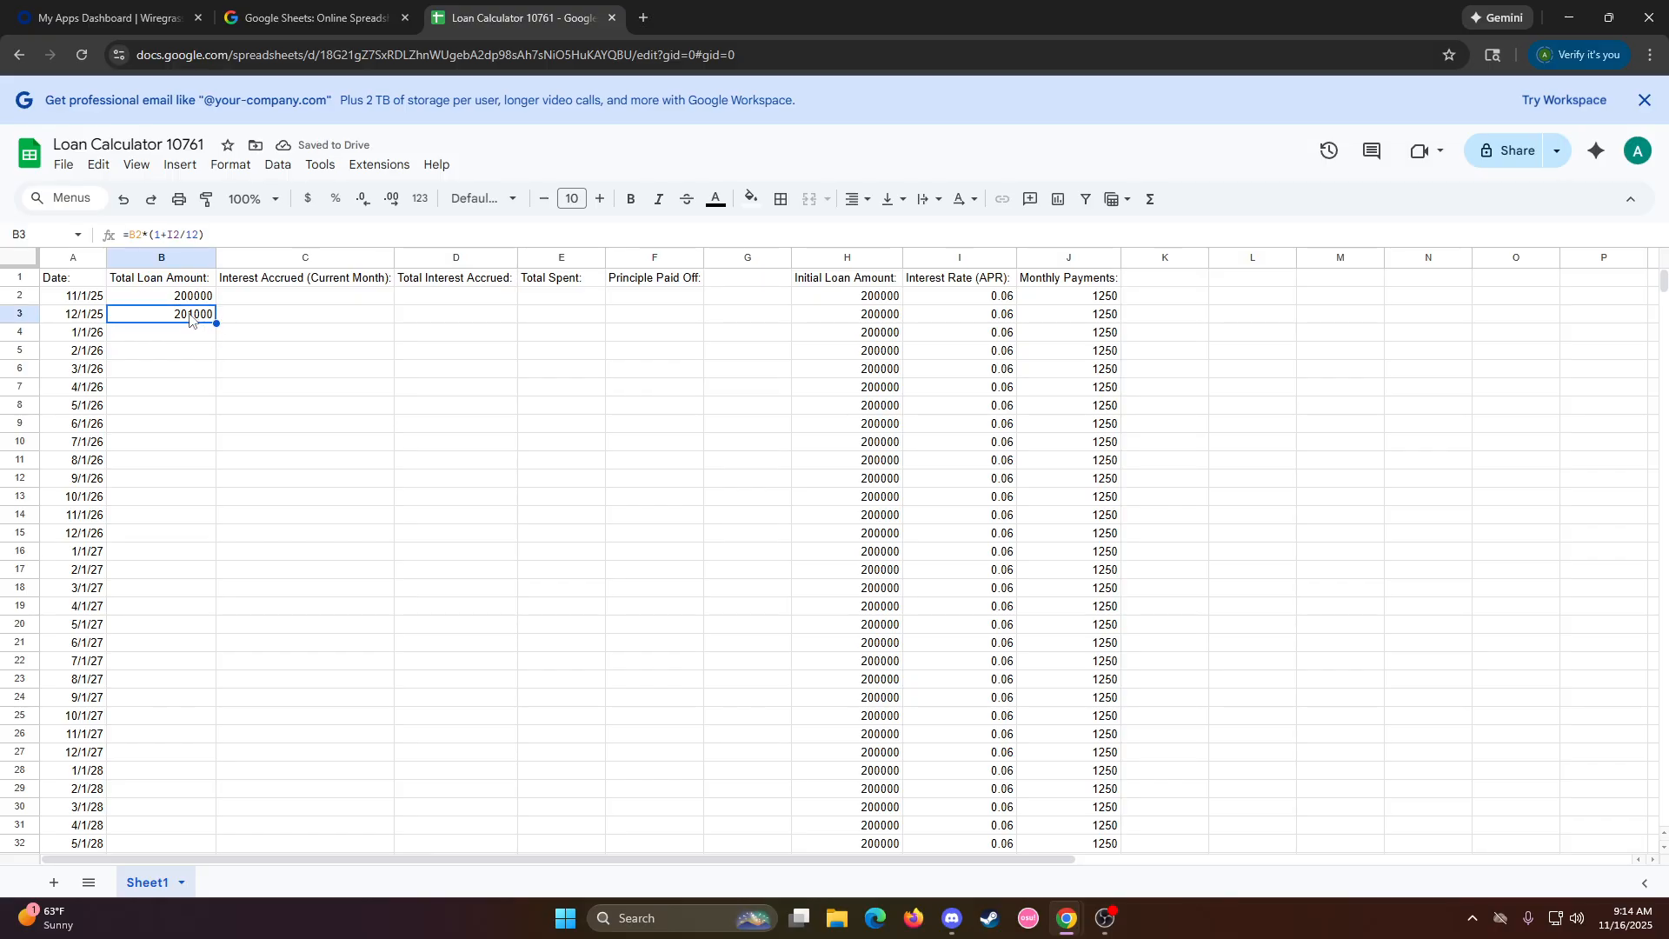
double_click(190, 319)
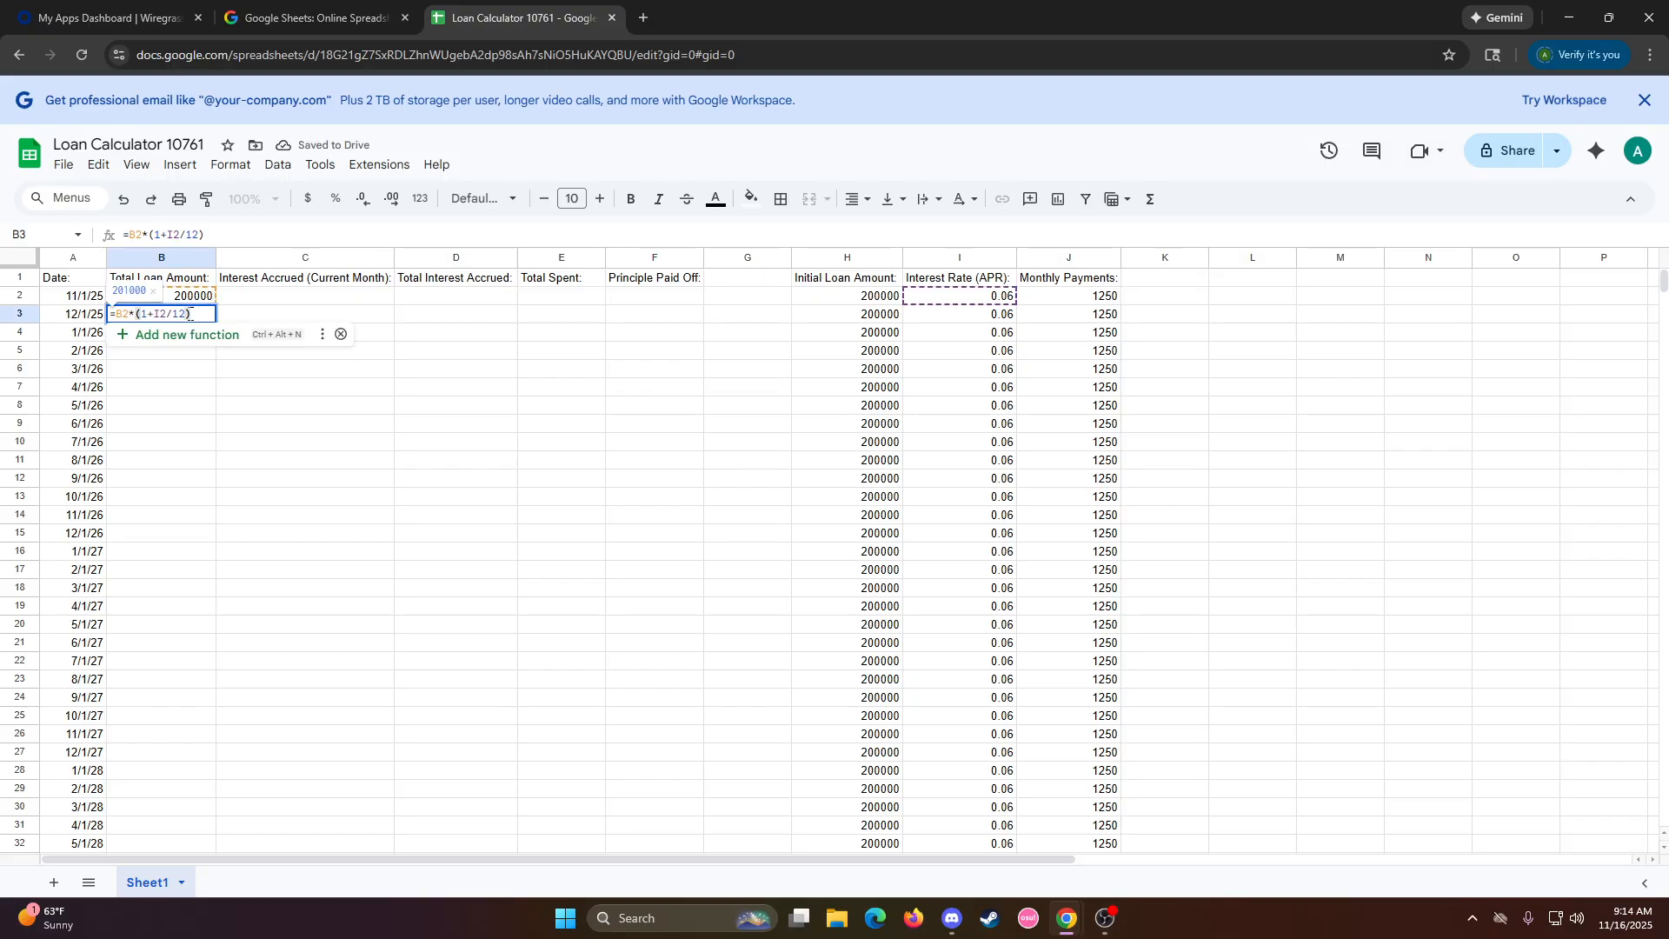
key(Tab)
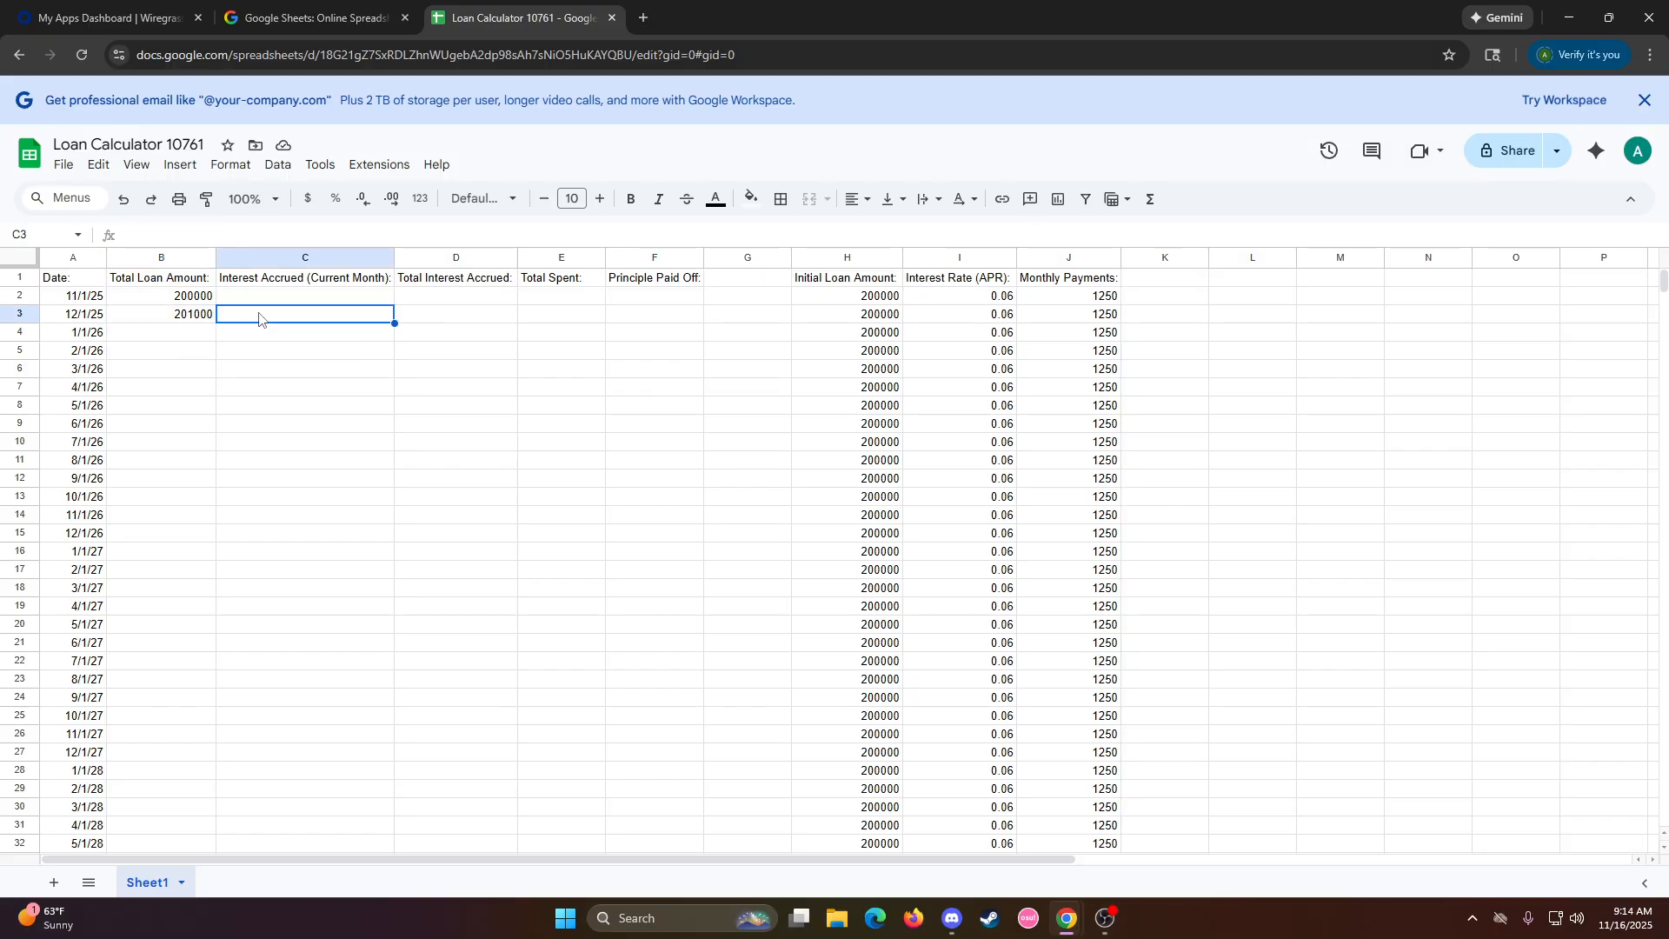
double_click(198, 317)
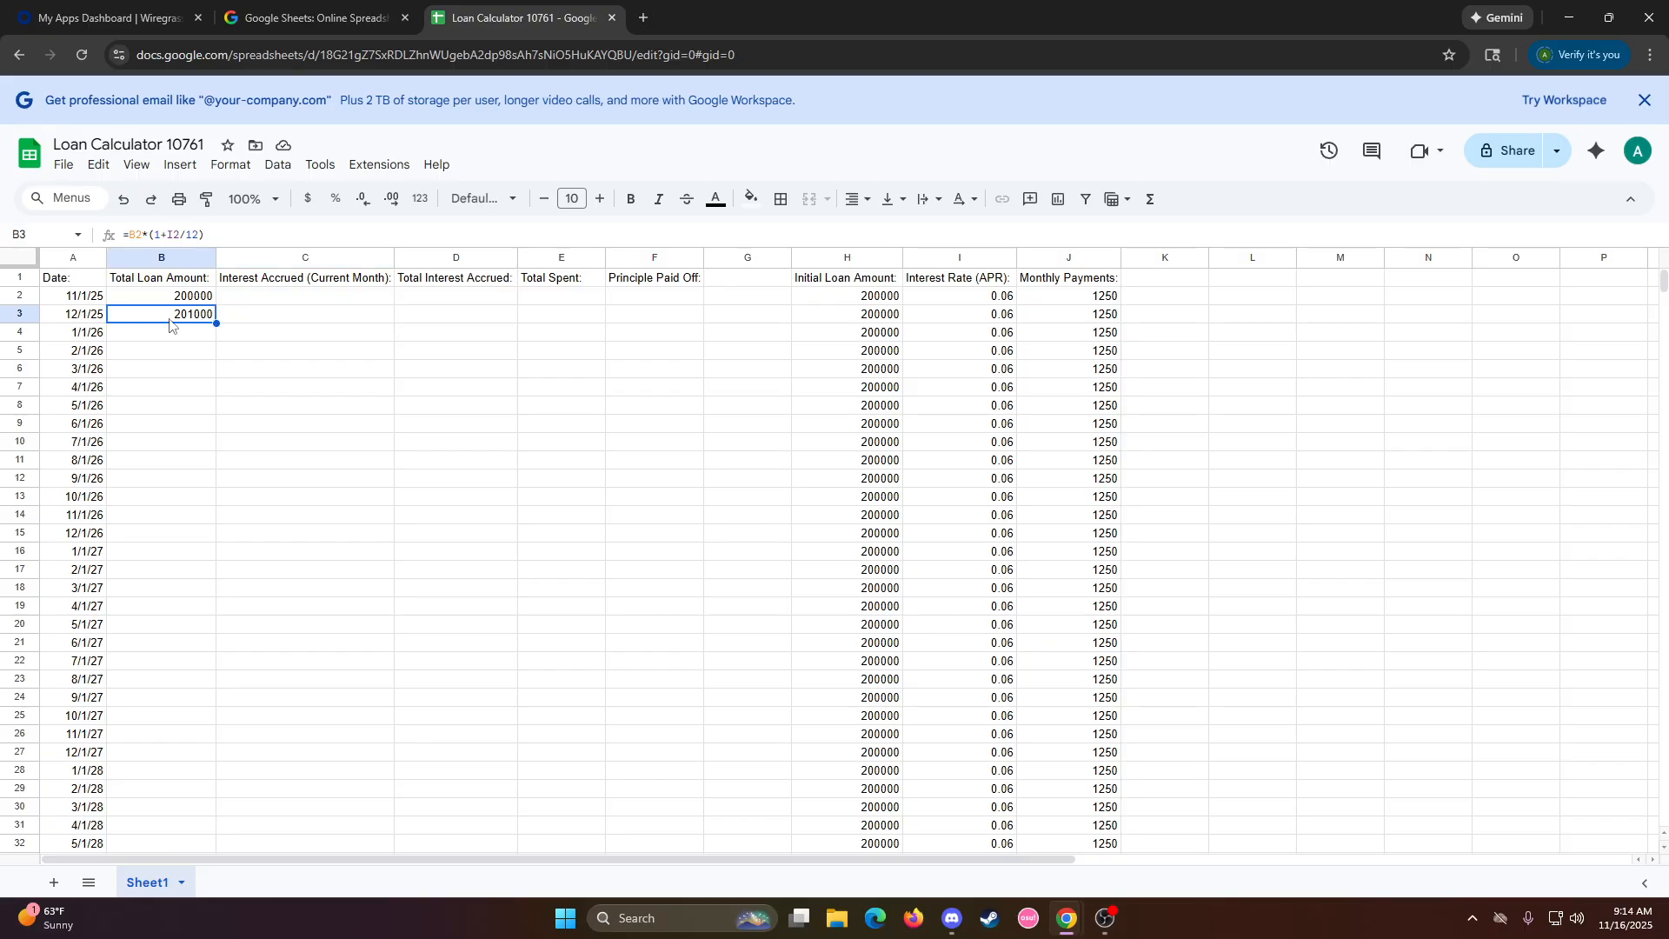
click(199, 313)
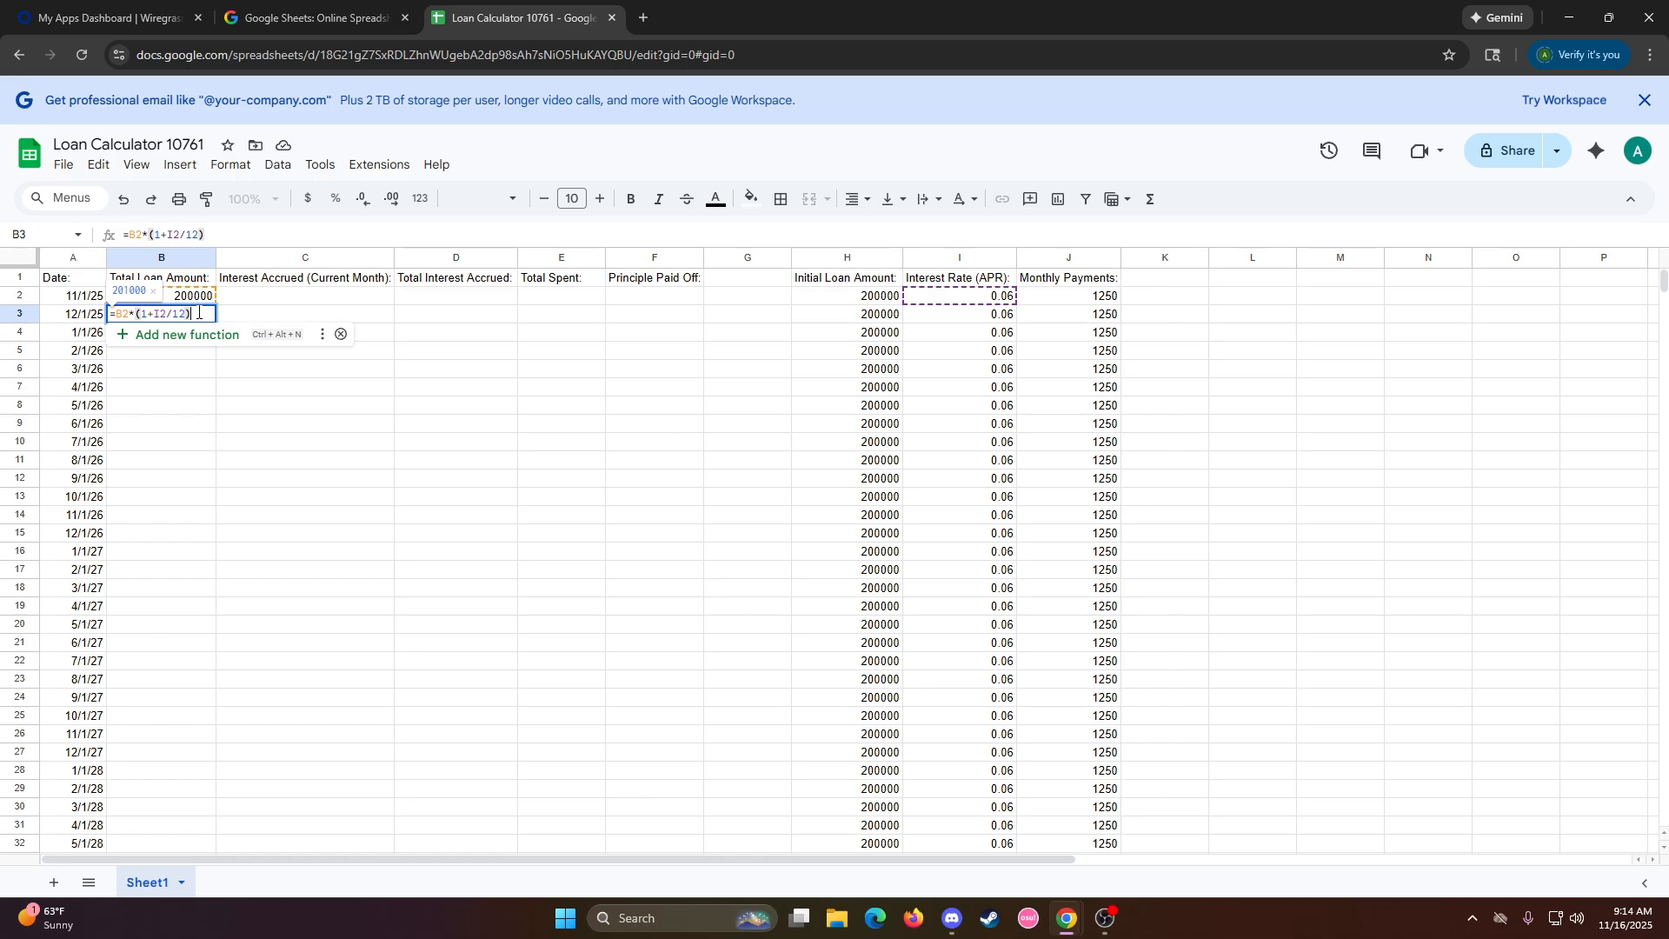
text(-)
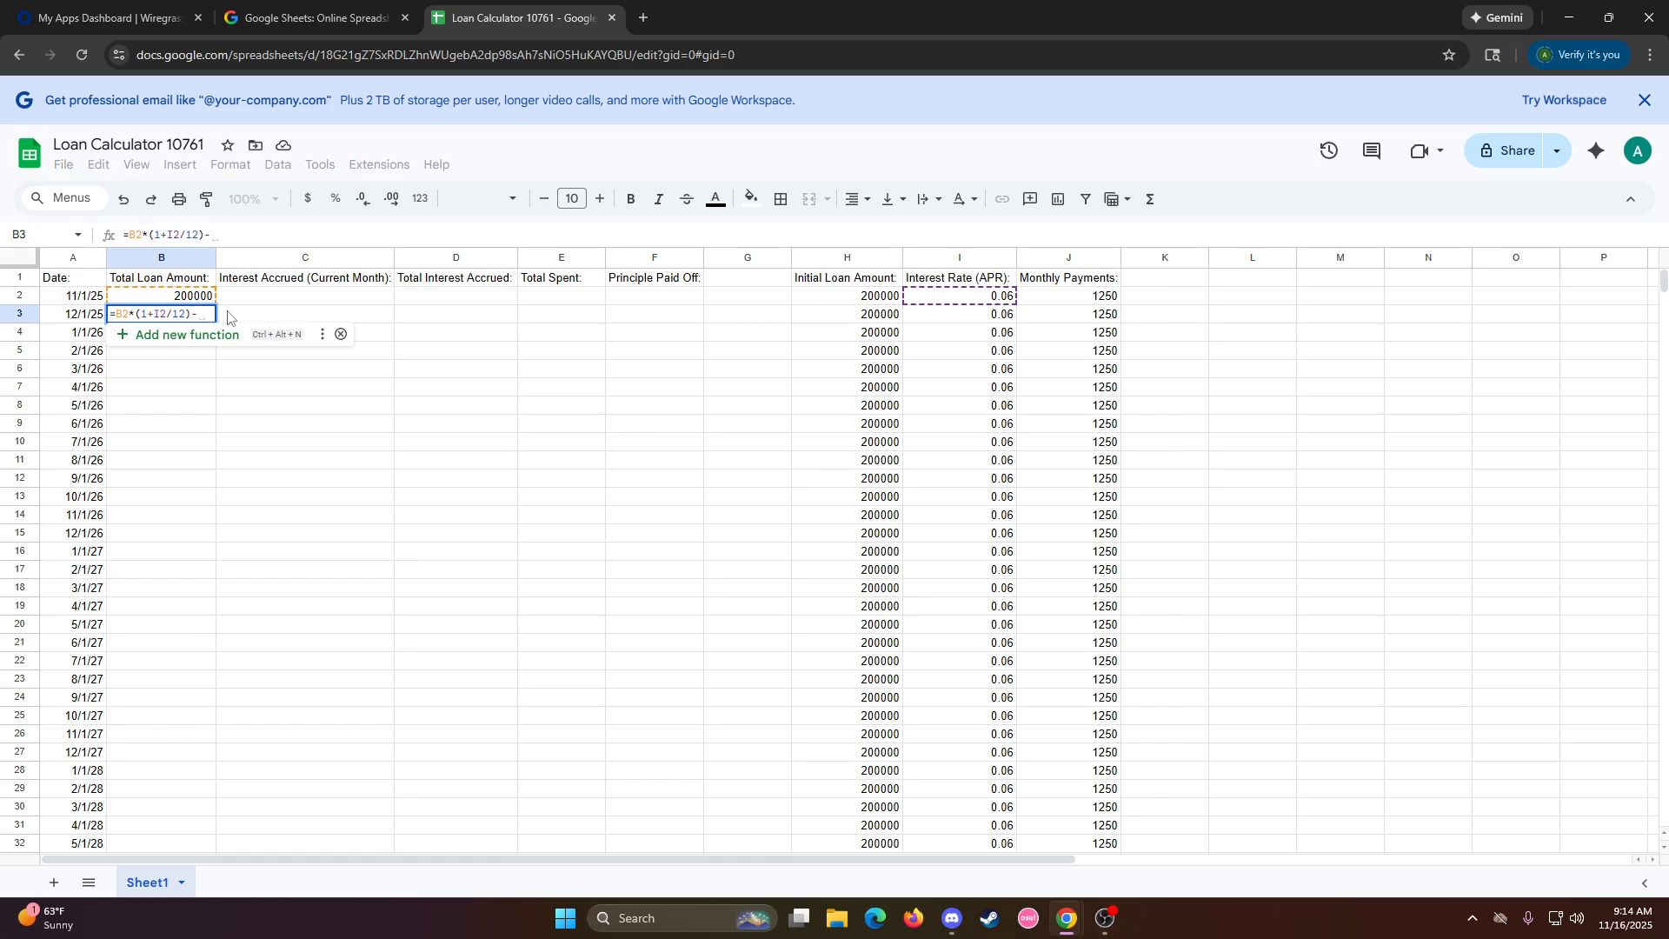
click(1093, 297)
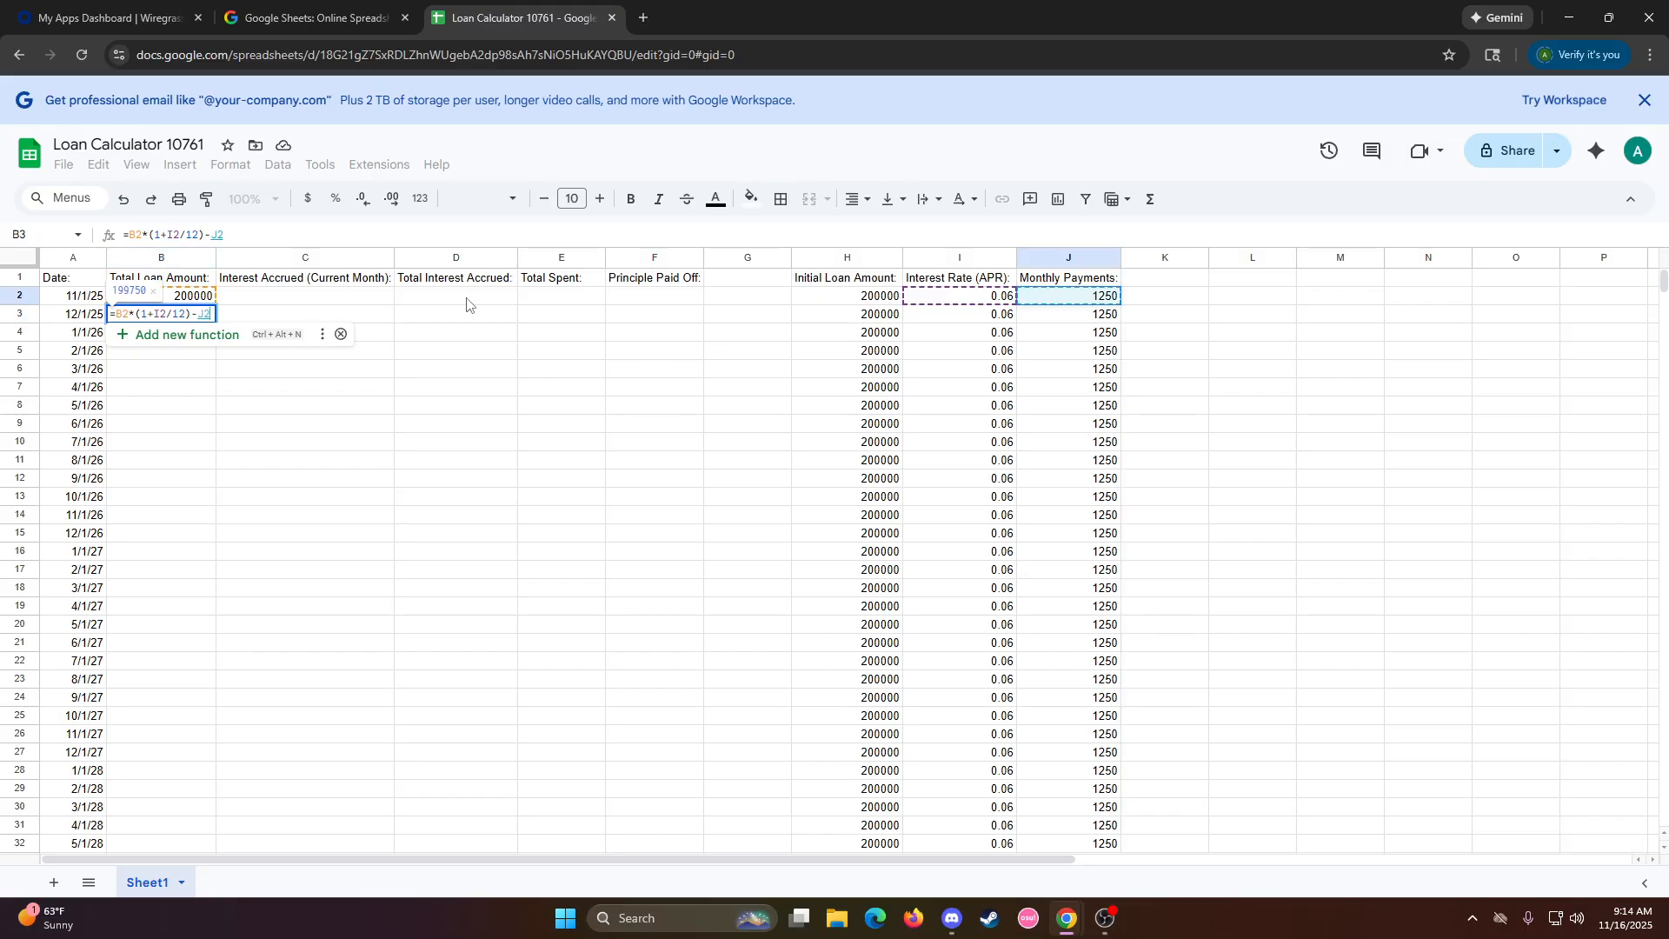
key(Return)
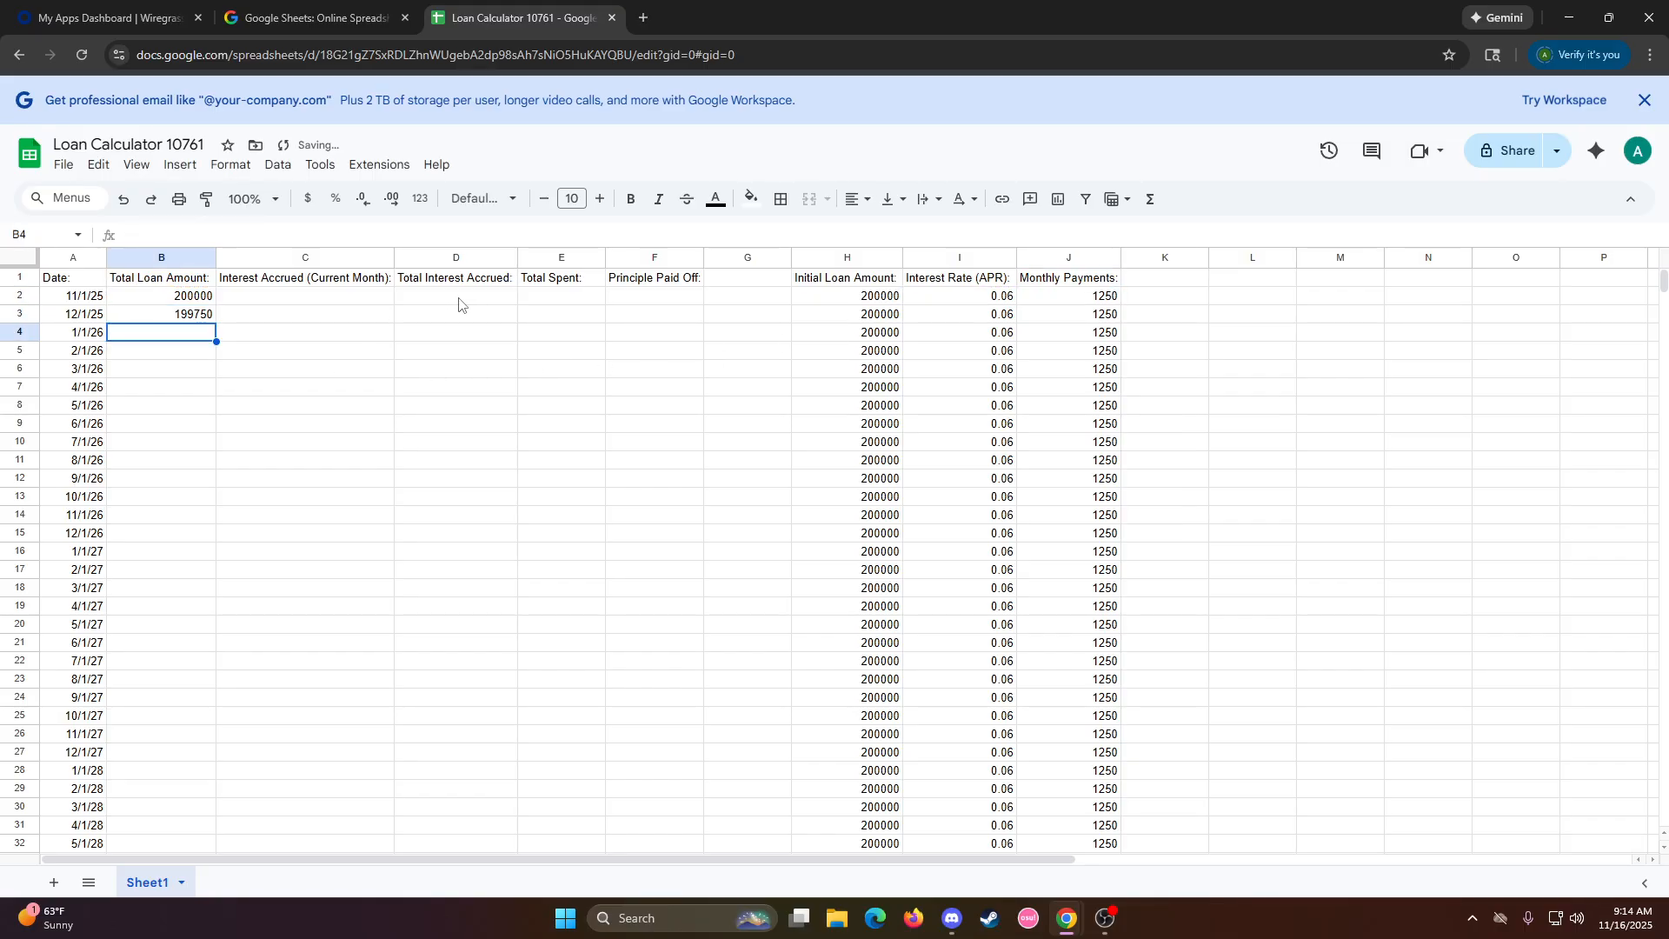
click(181, 319)
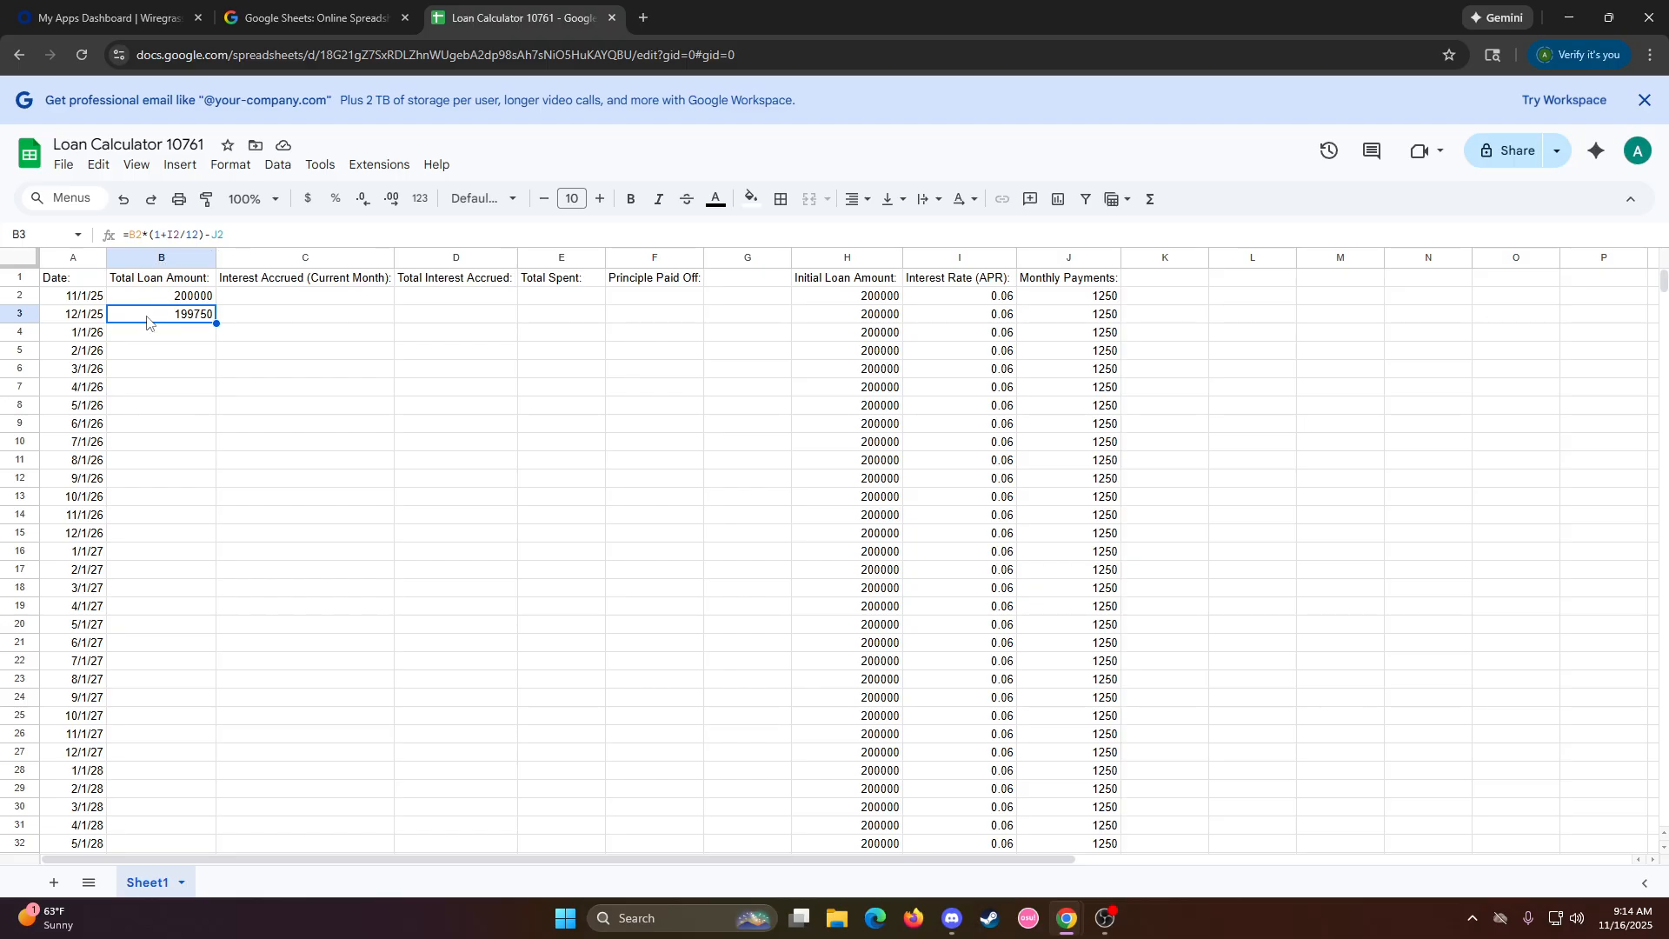
double_click(216, 323)
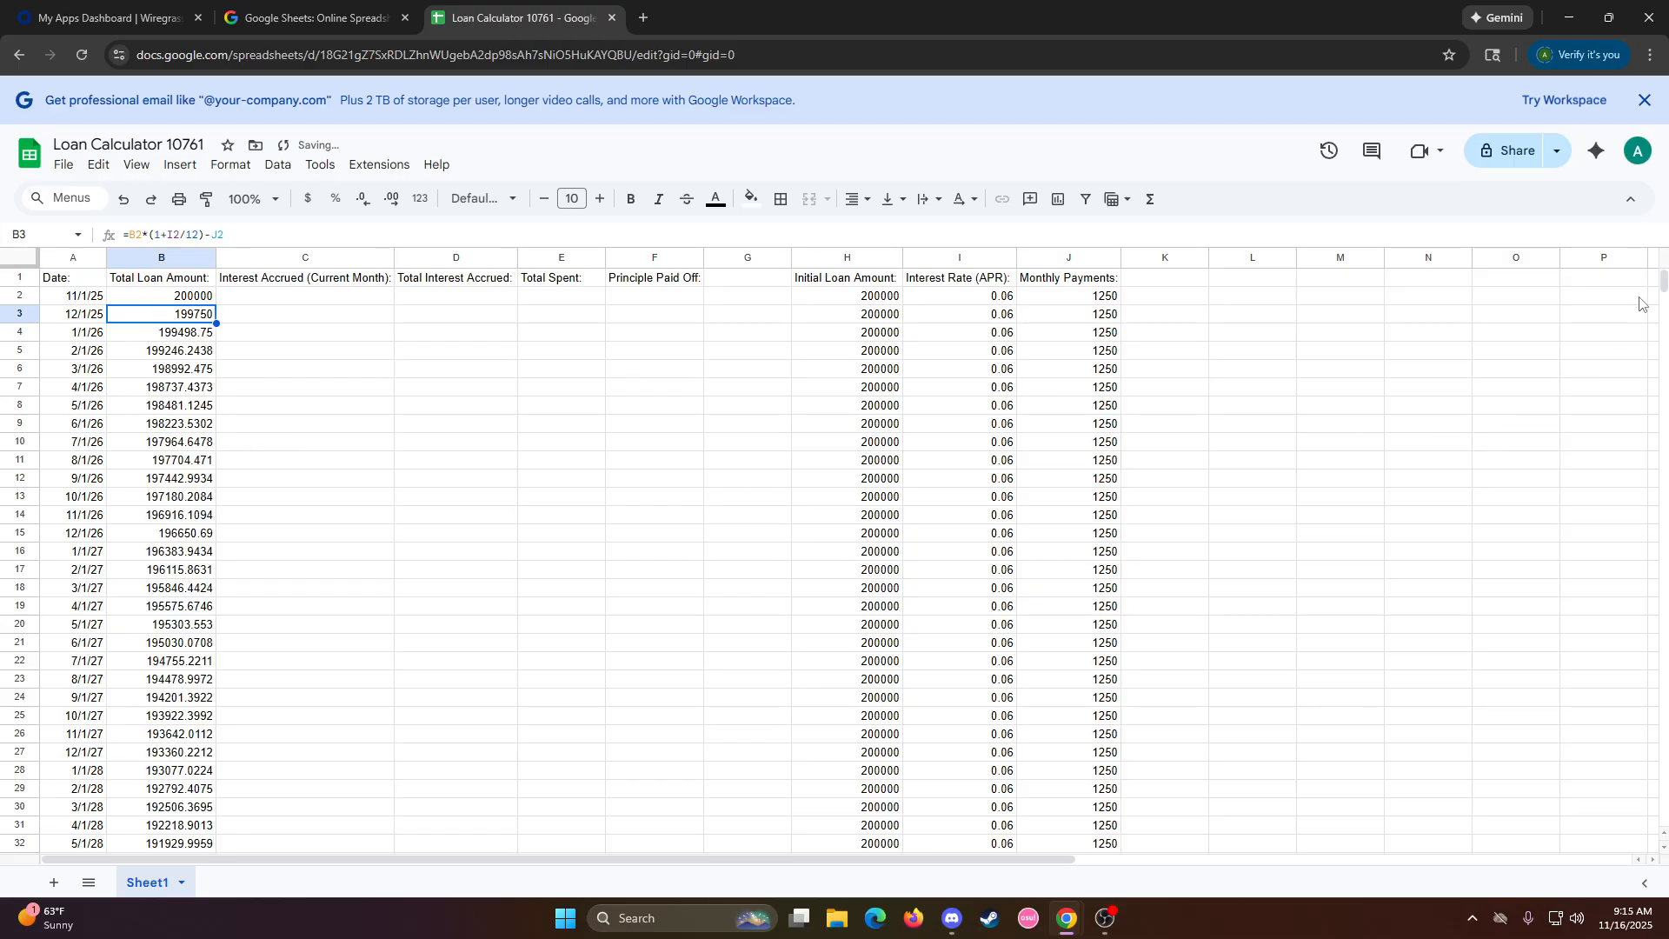
Examine the lower rows of column B for the month in which the loan is fully paid off
drag(1660, 292, 1635, 450)
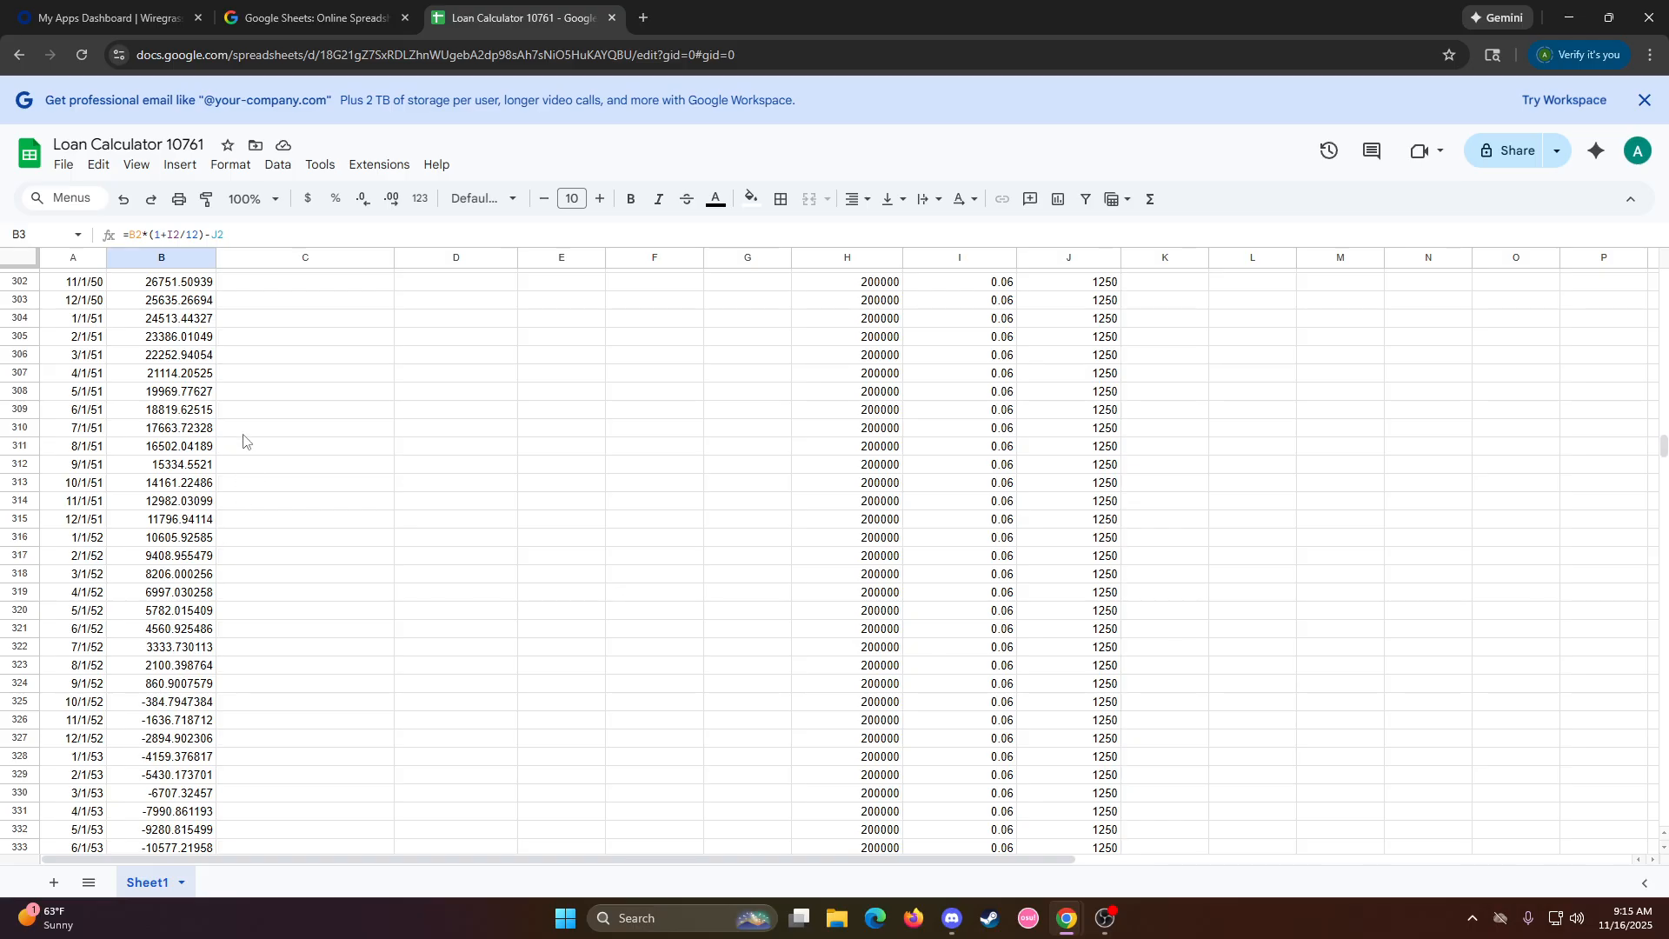
click(170, 684)
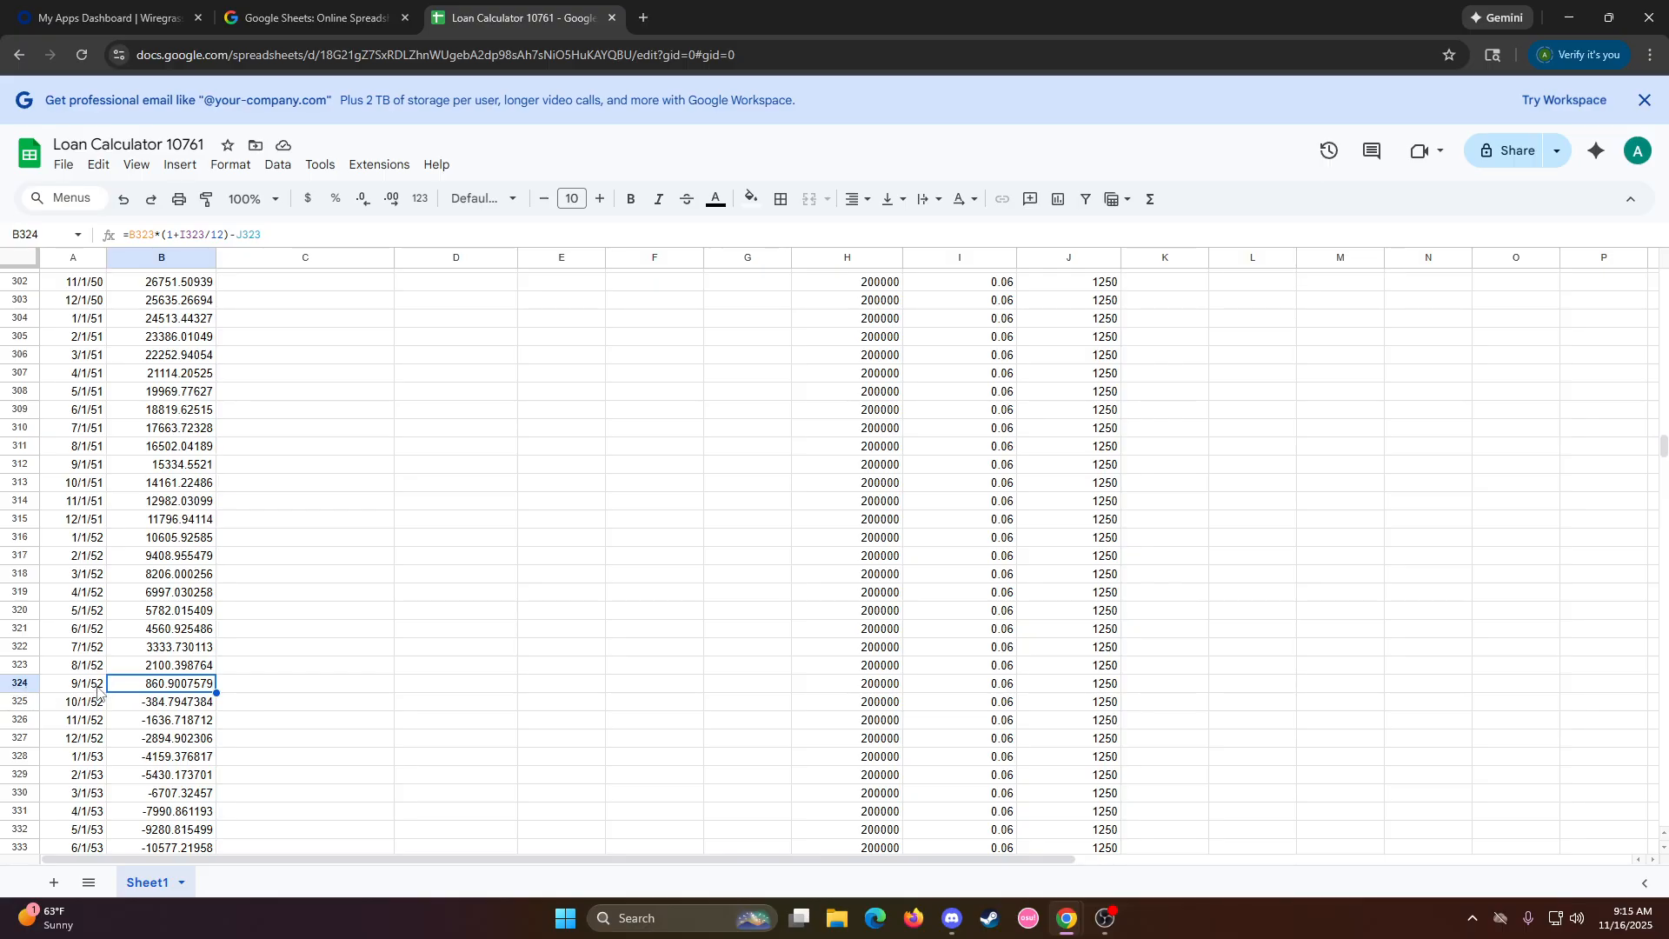
click(149, 706)
click(165, 690)
click(164, 708)
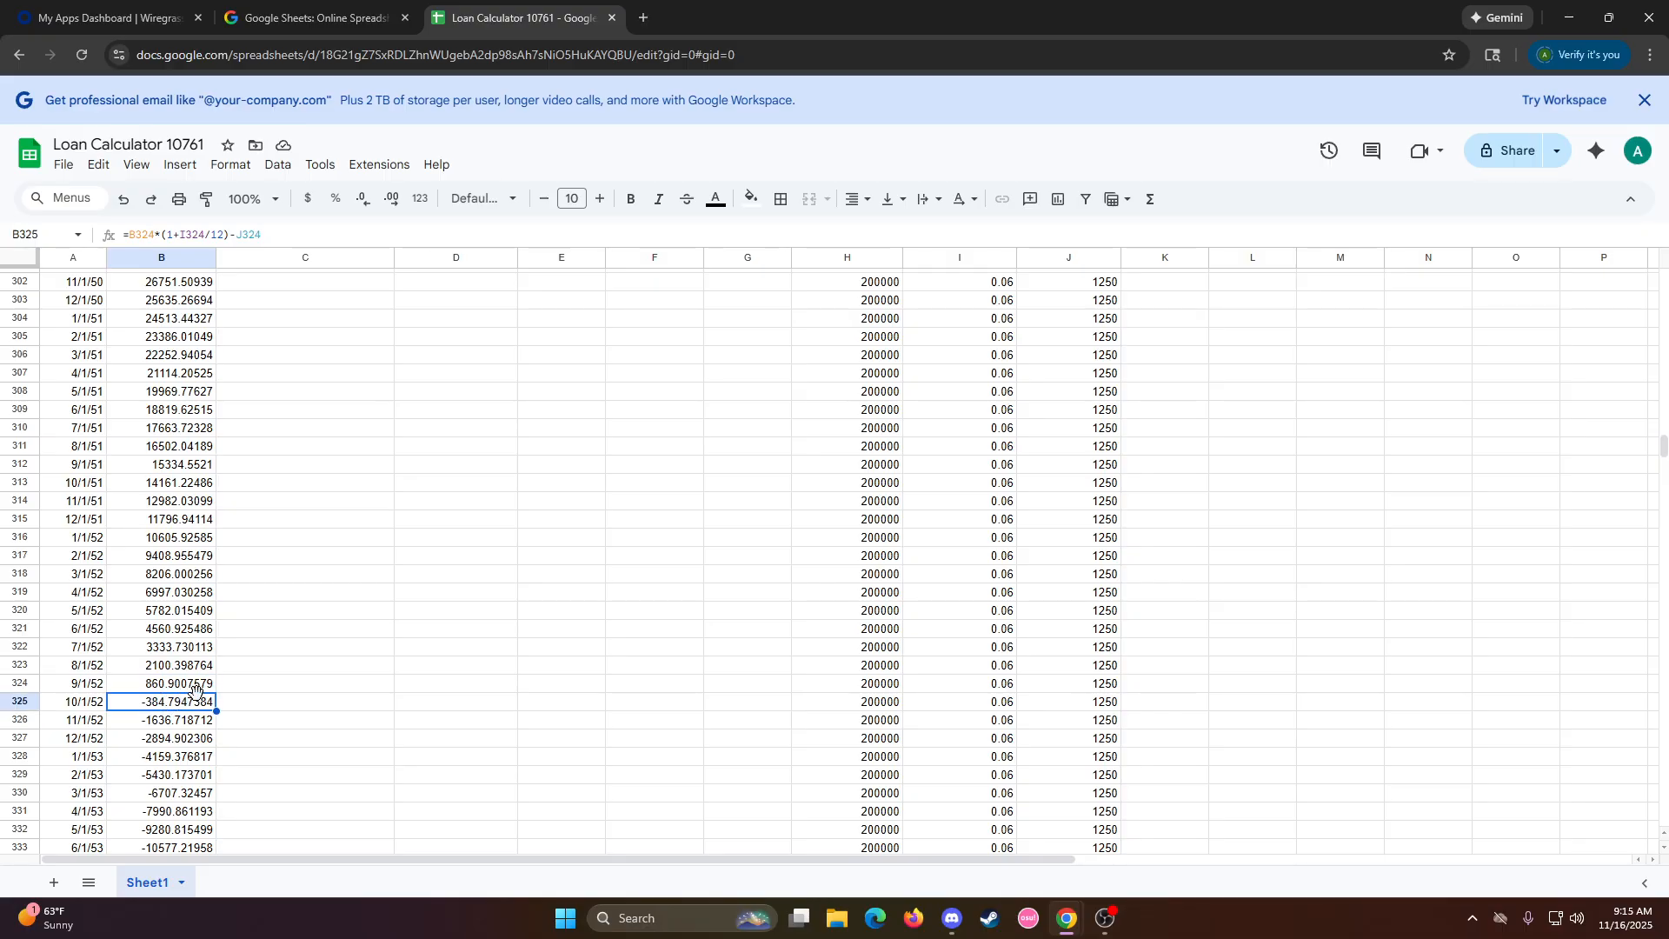
scroll(343, 521, up, 20)
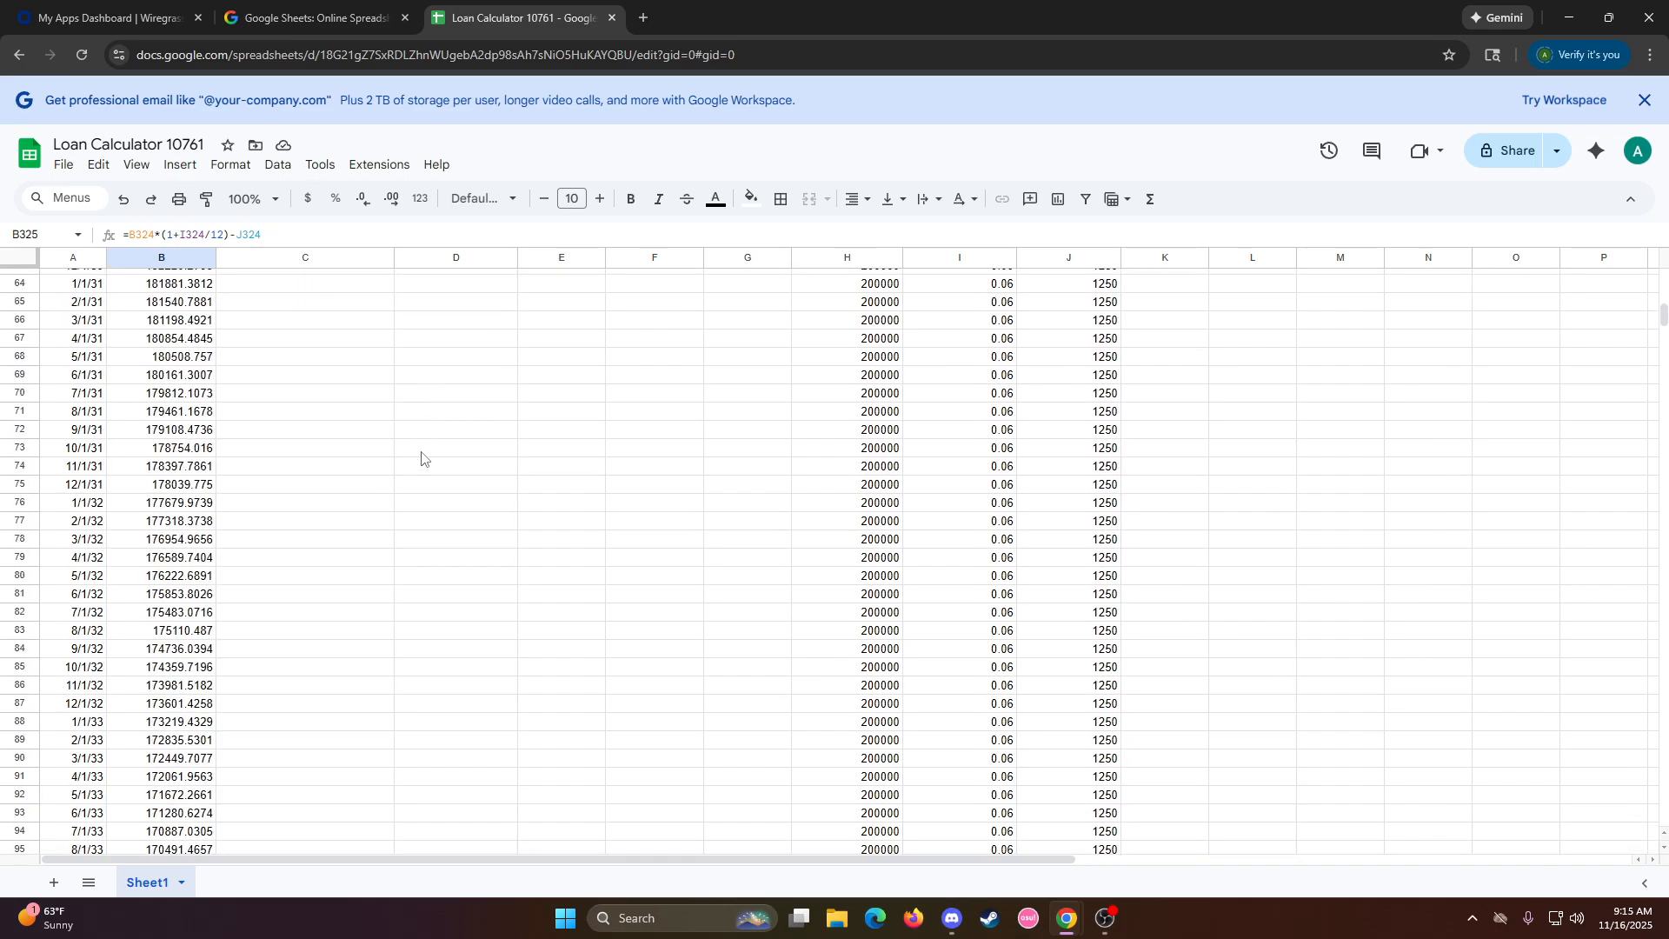
Enter the formula =B2*(I2/12) in cell C2 for the current month's interest and fill it down column C
scroll(422, 458, up, 15)
click(347, 283)
click(439, 283)
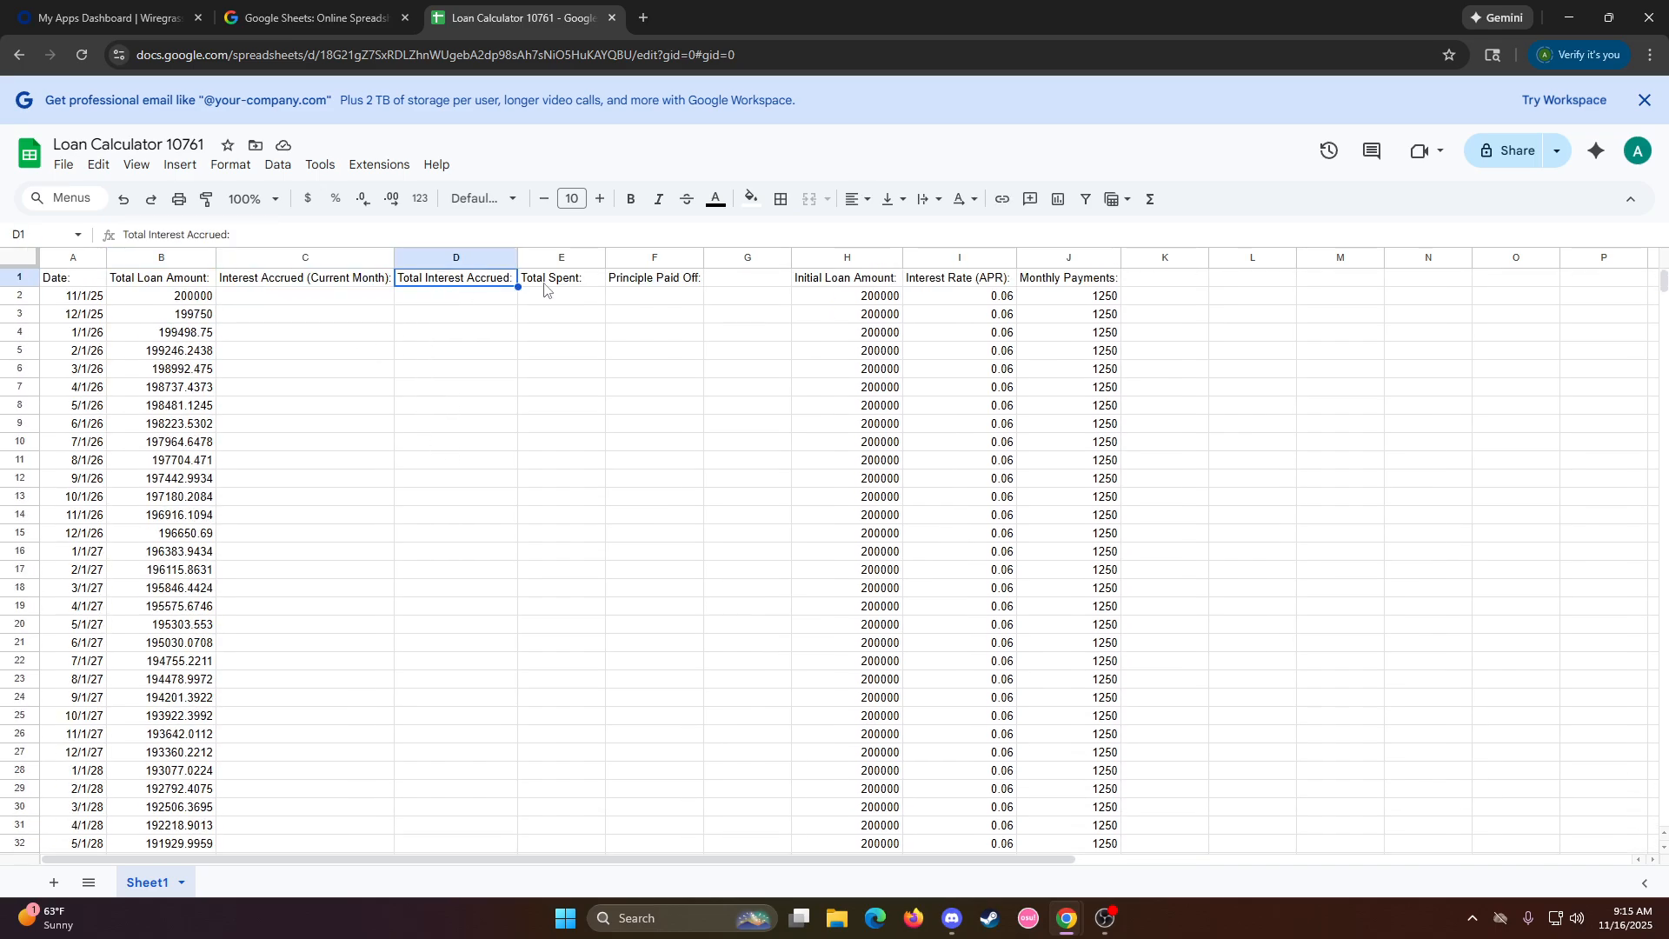
click(328, 299)
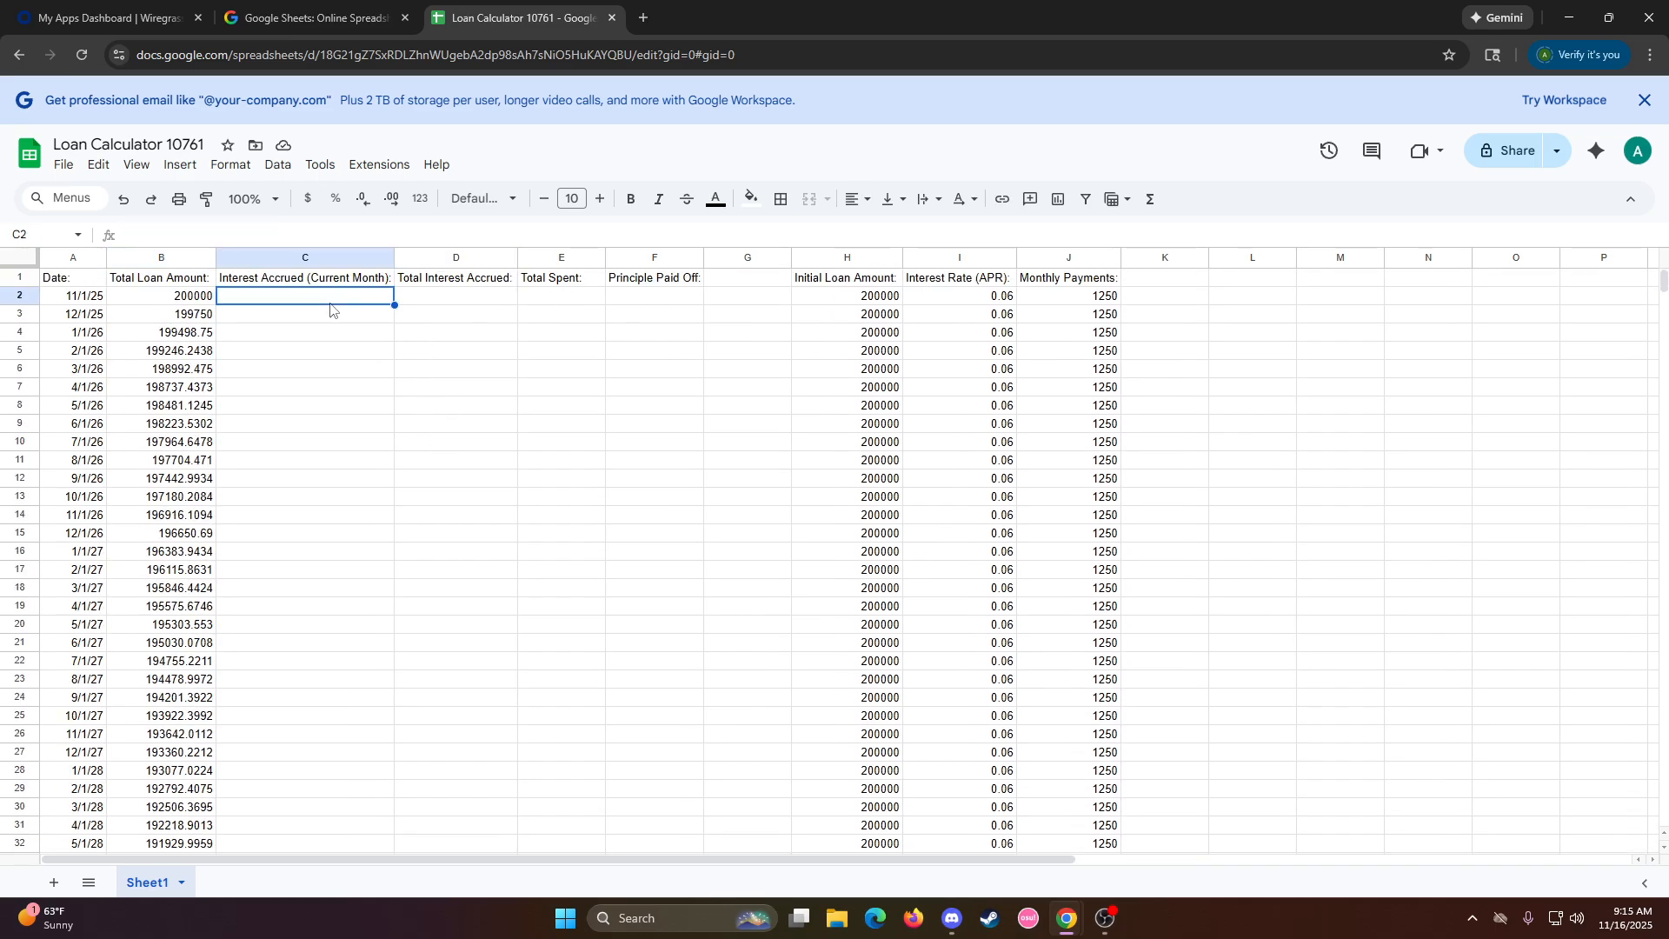
double_click(322, 298)
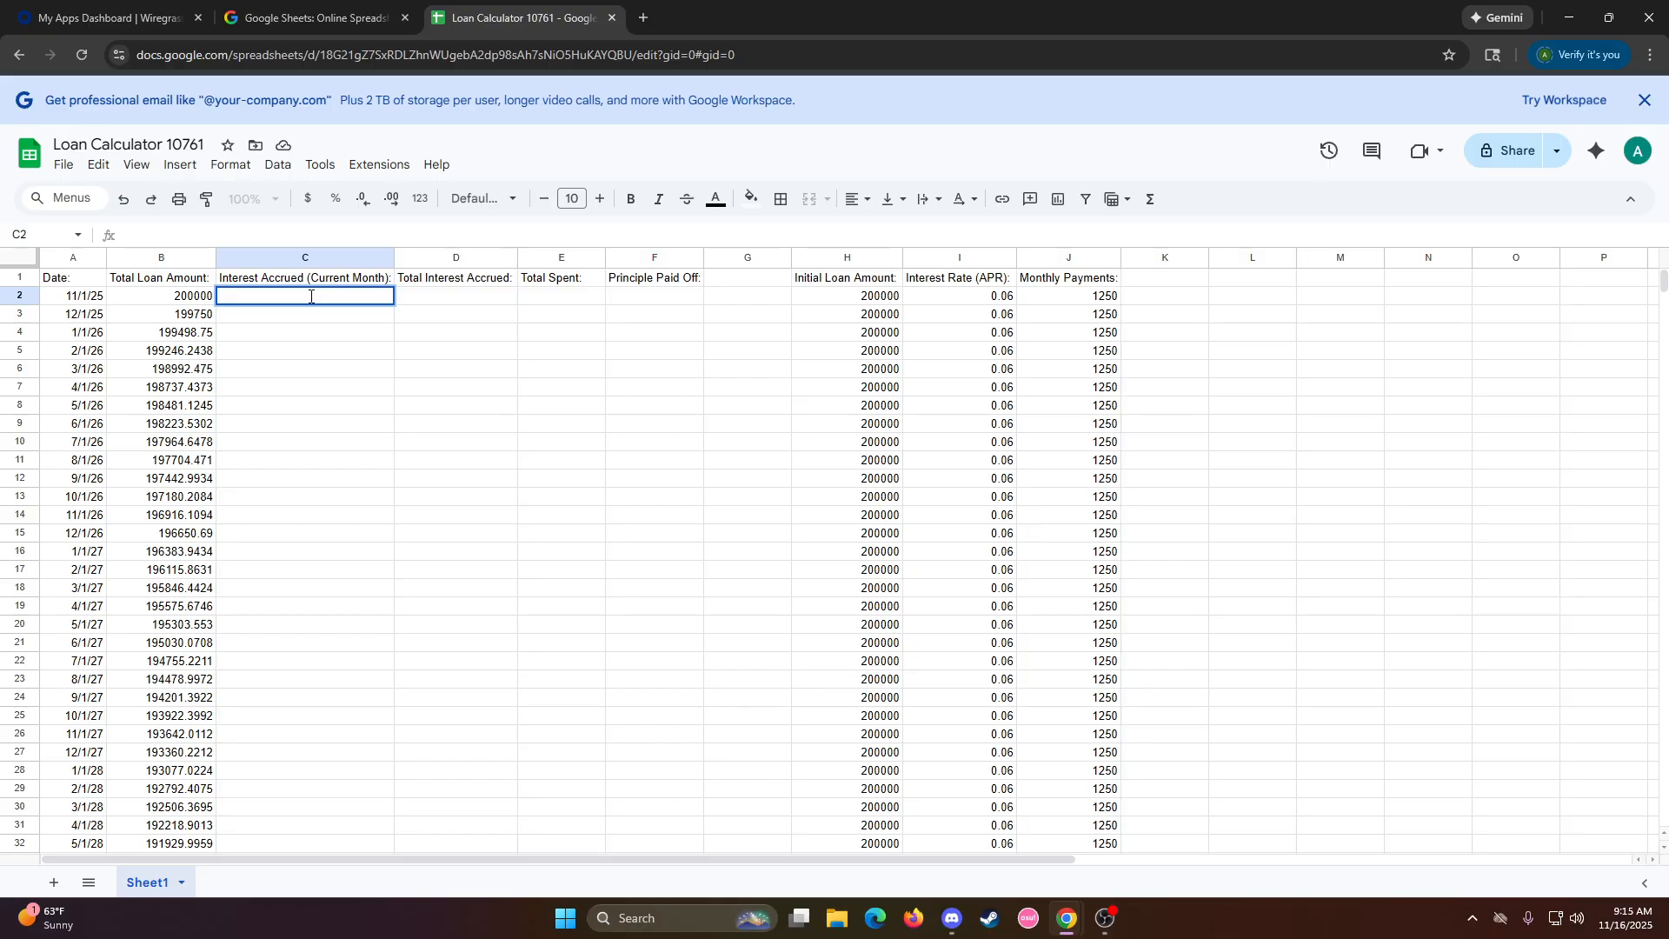
text(=)
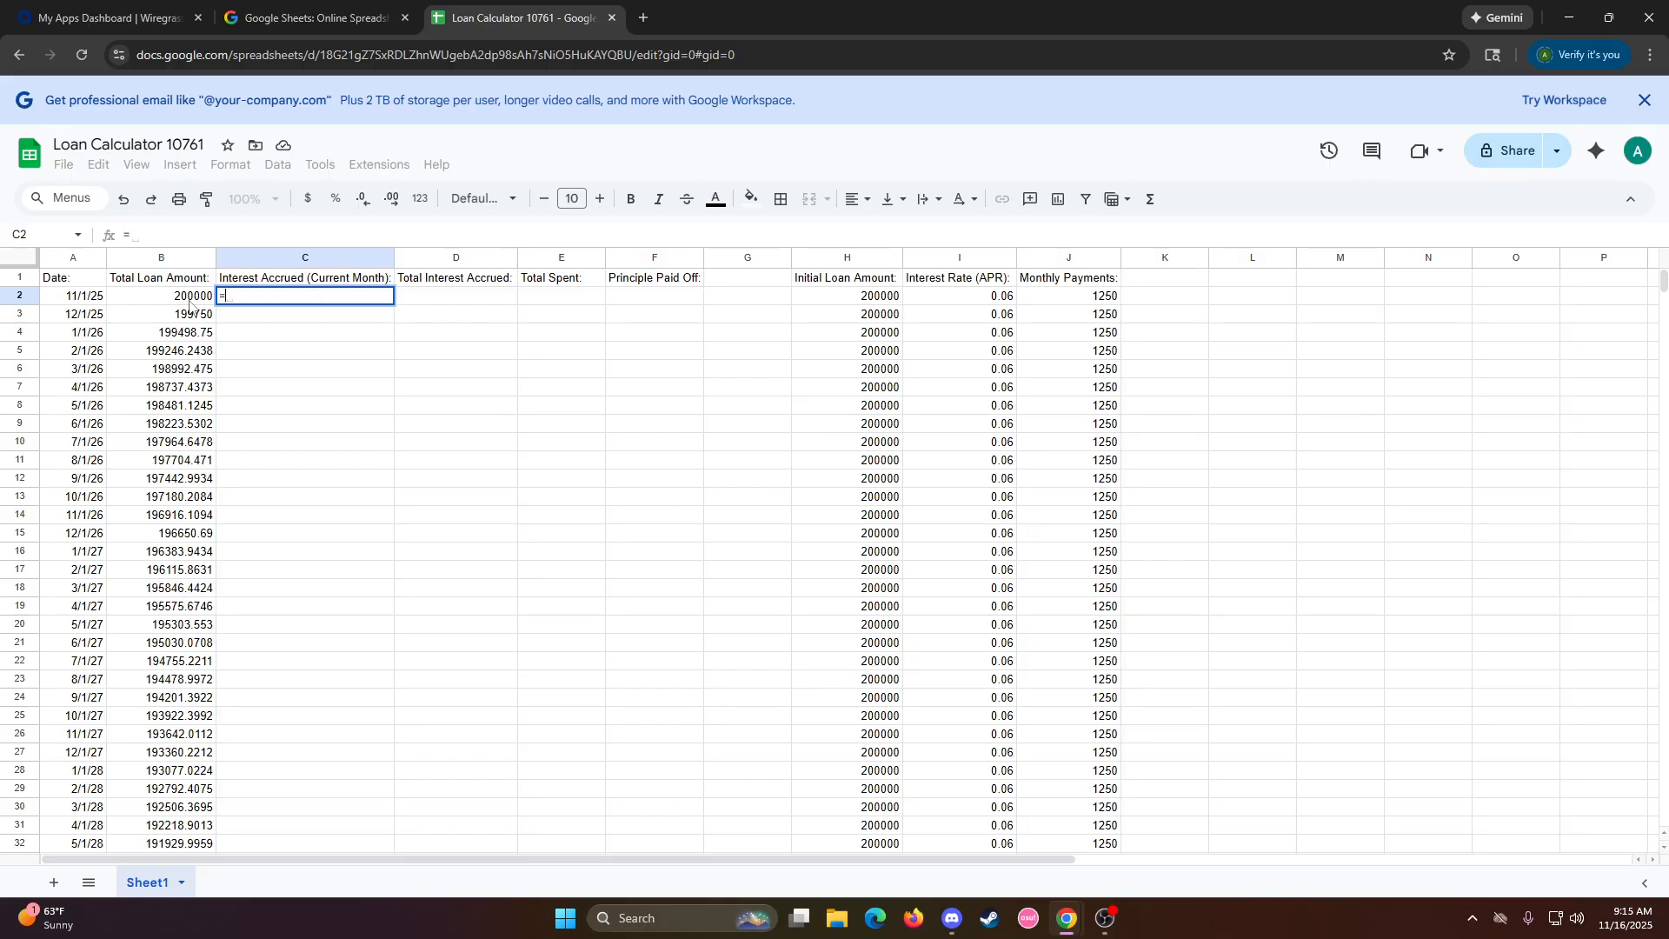
click(184, 304)
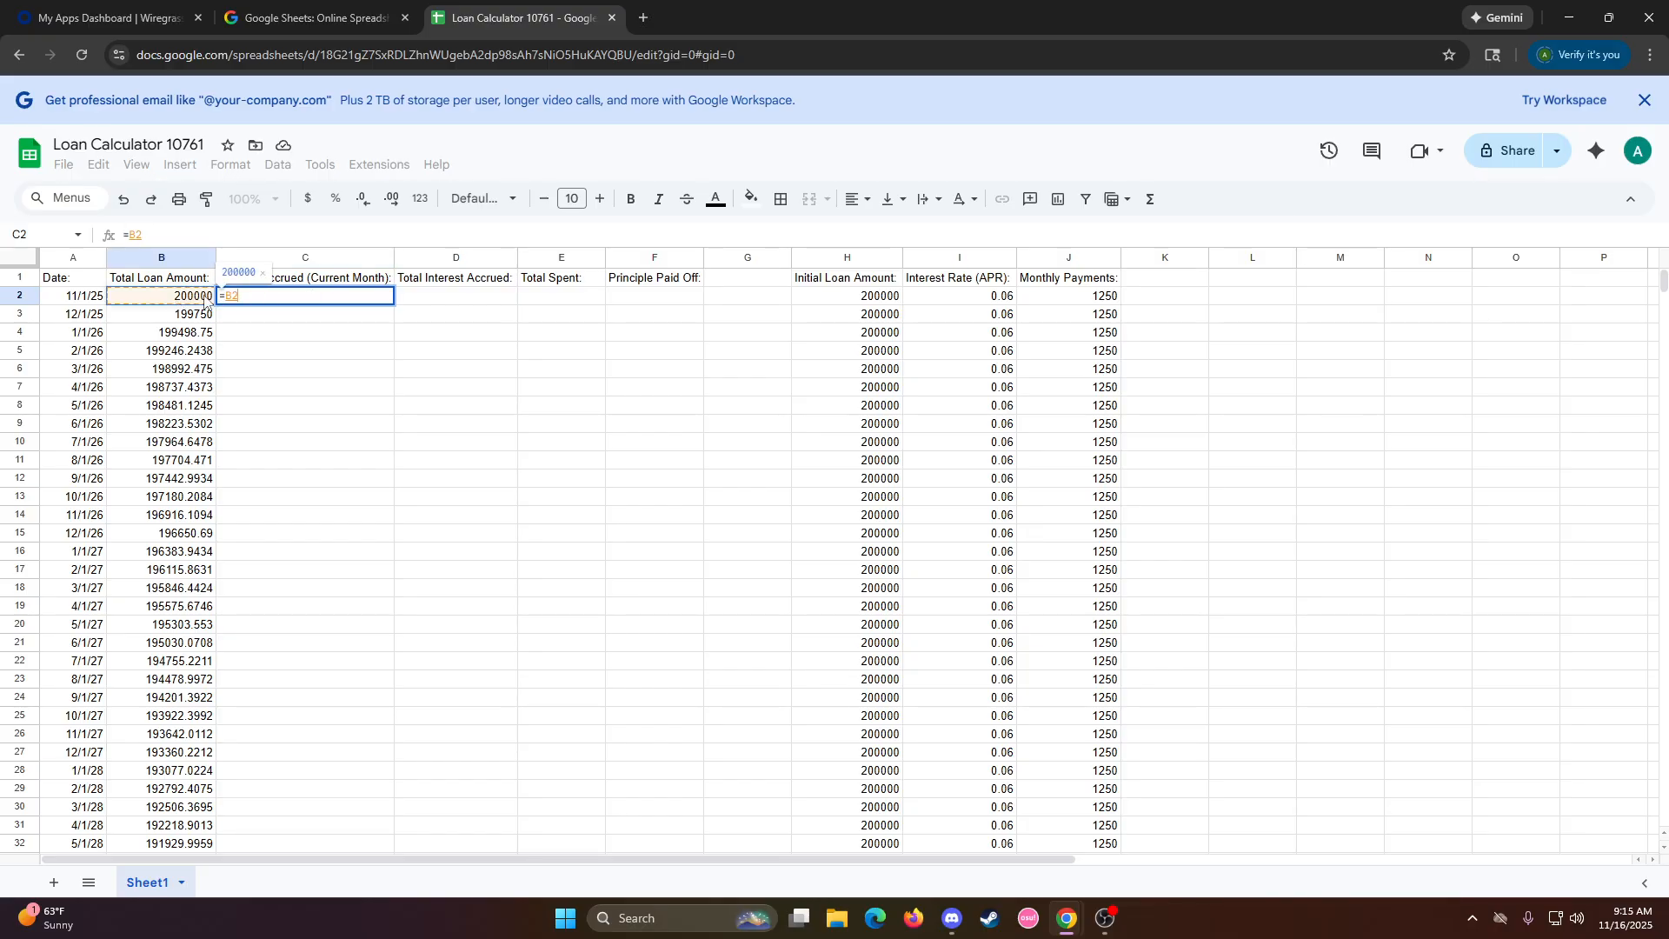
text(*)
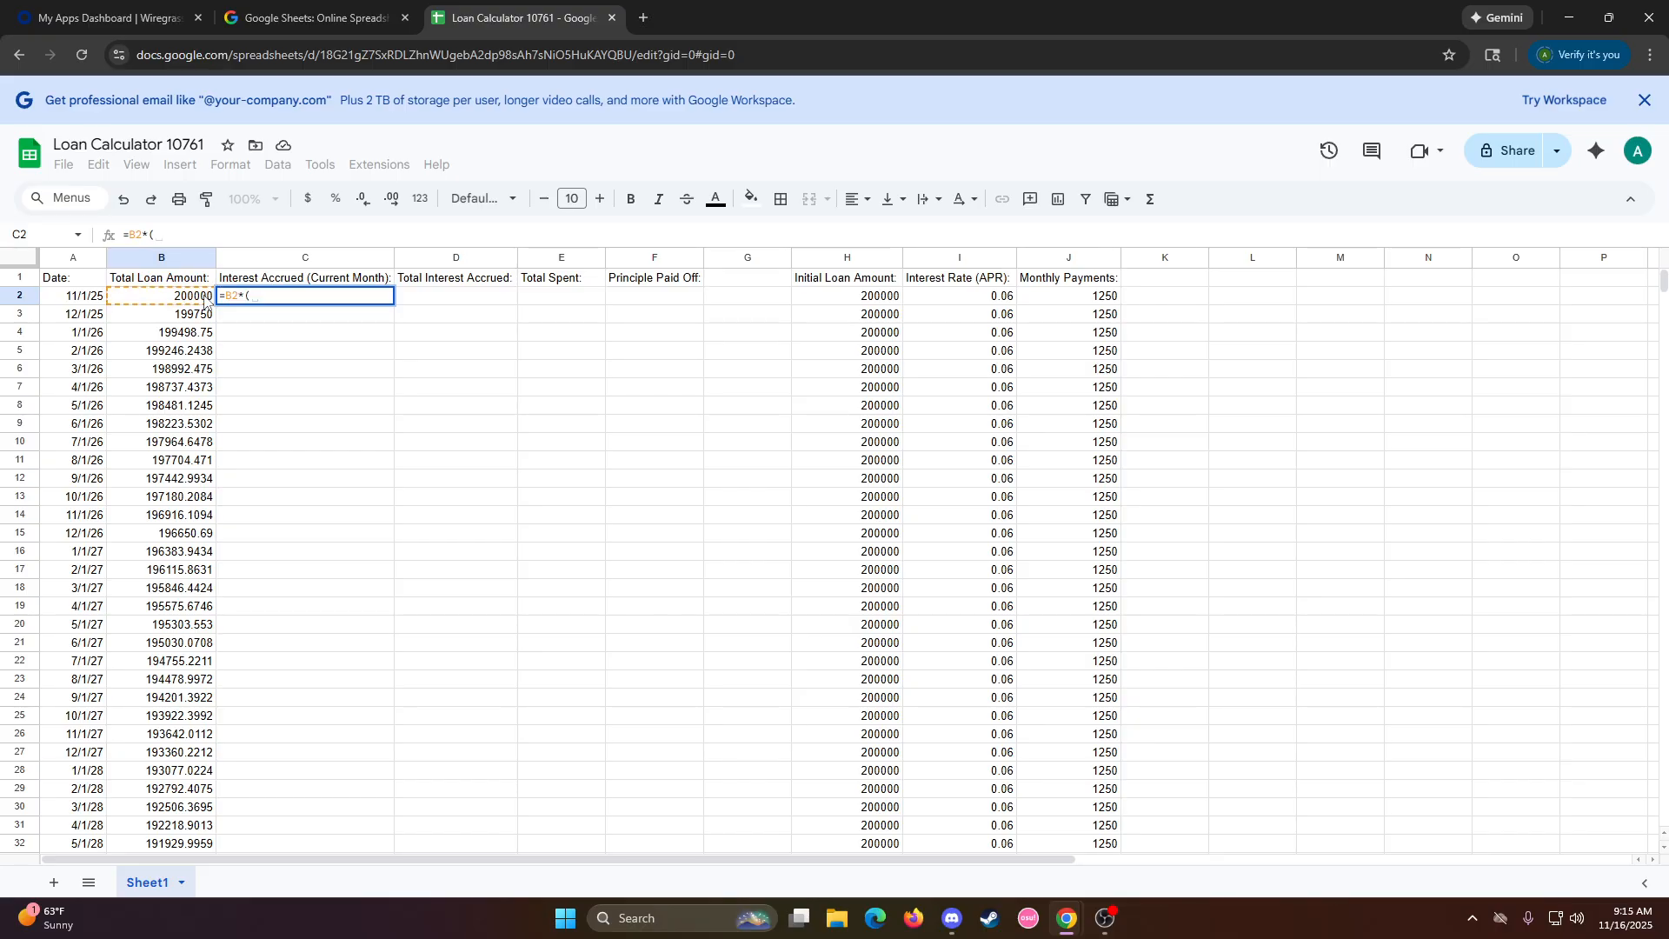
click(1002, 297)
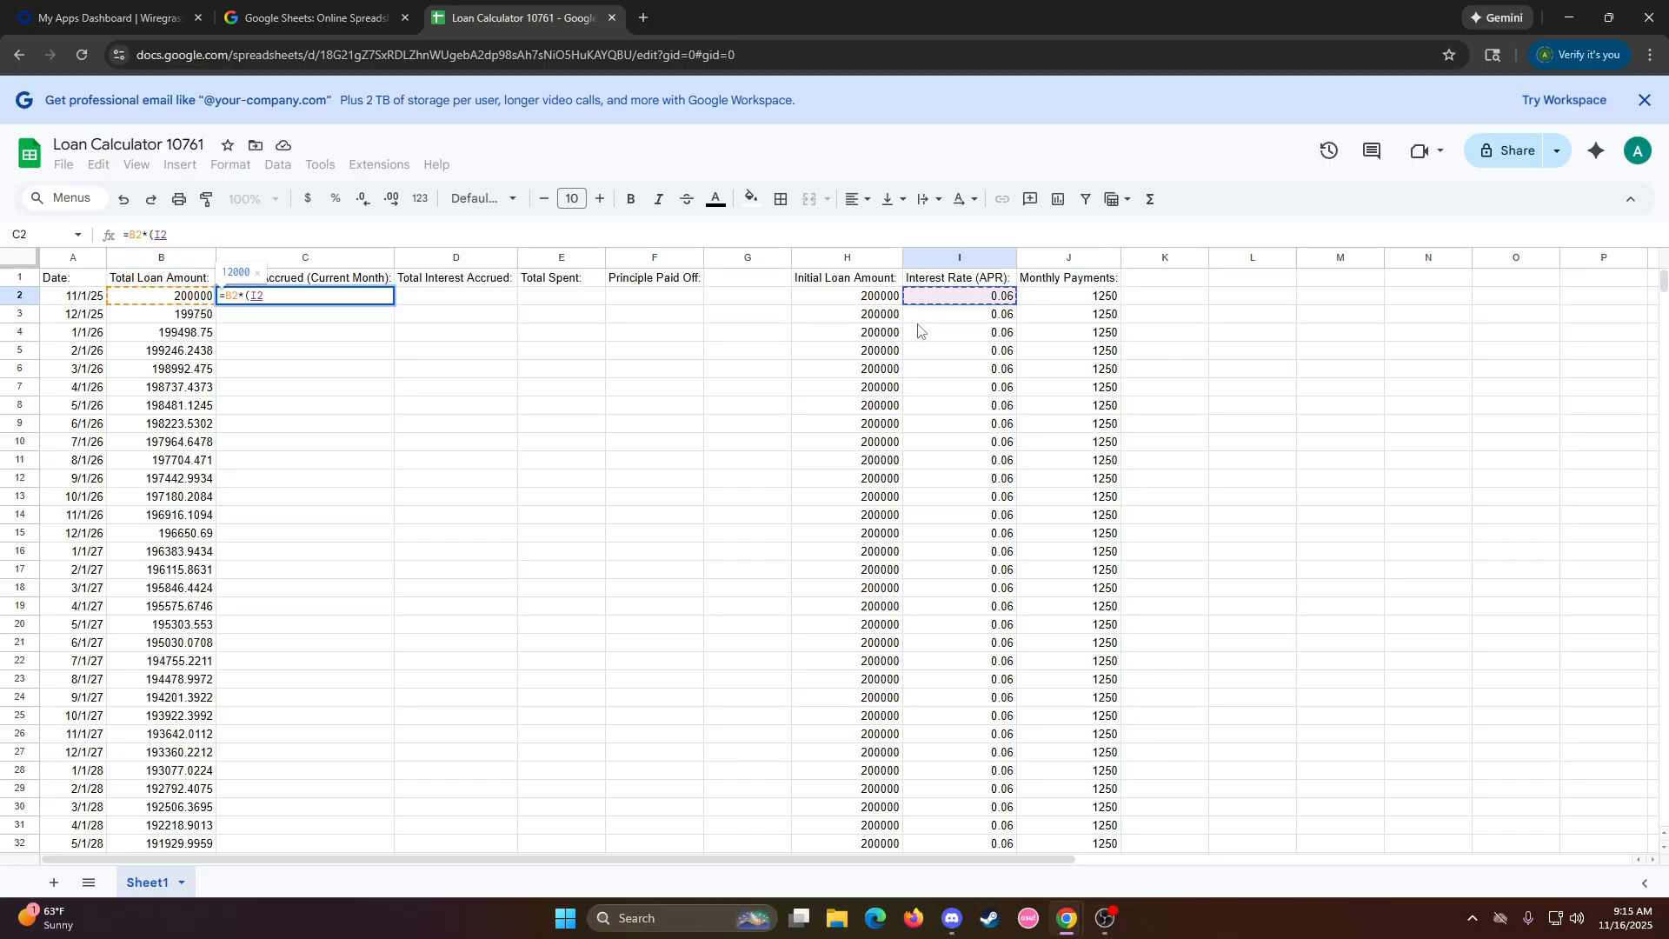
text(/12))
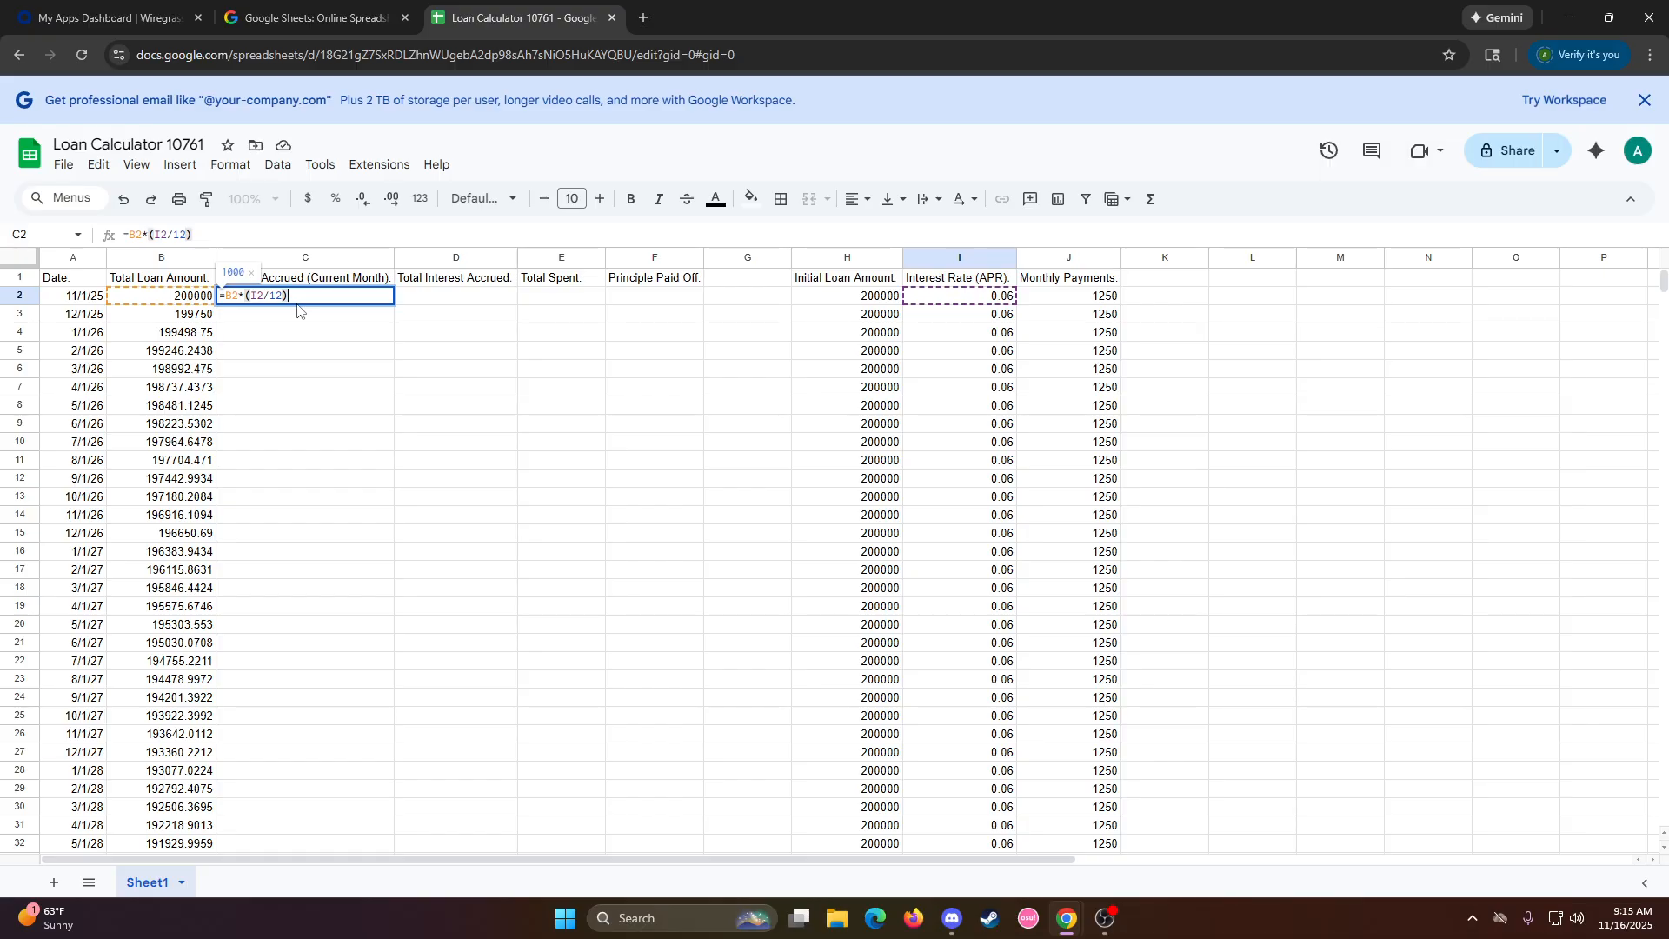
key(Return)
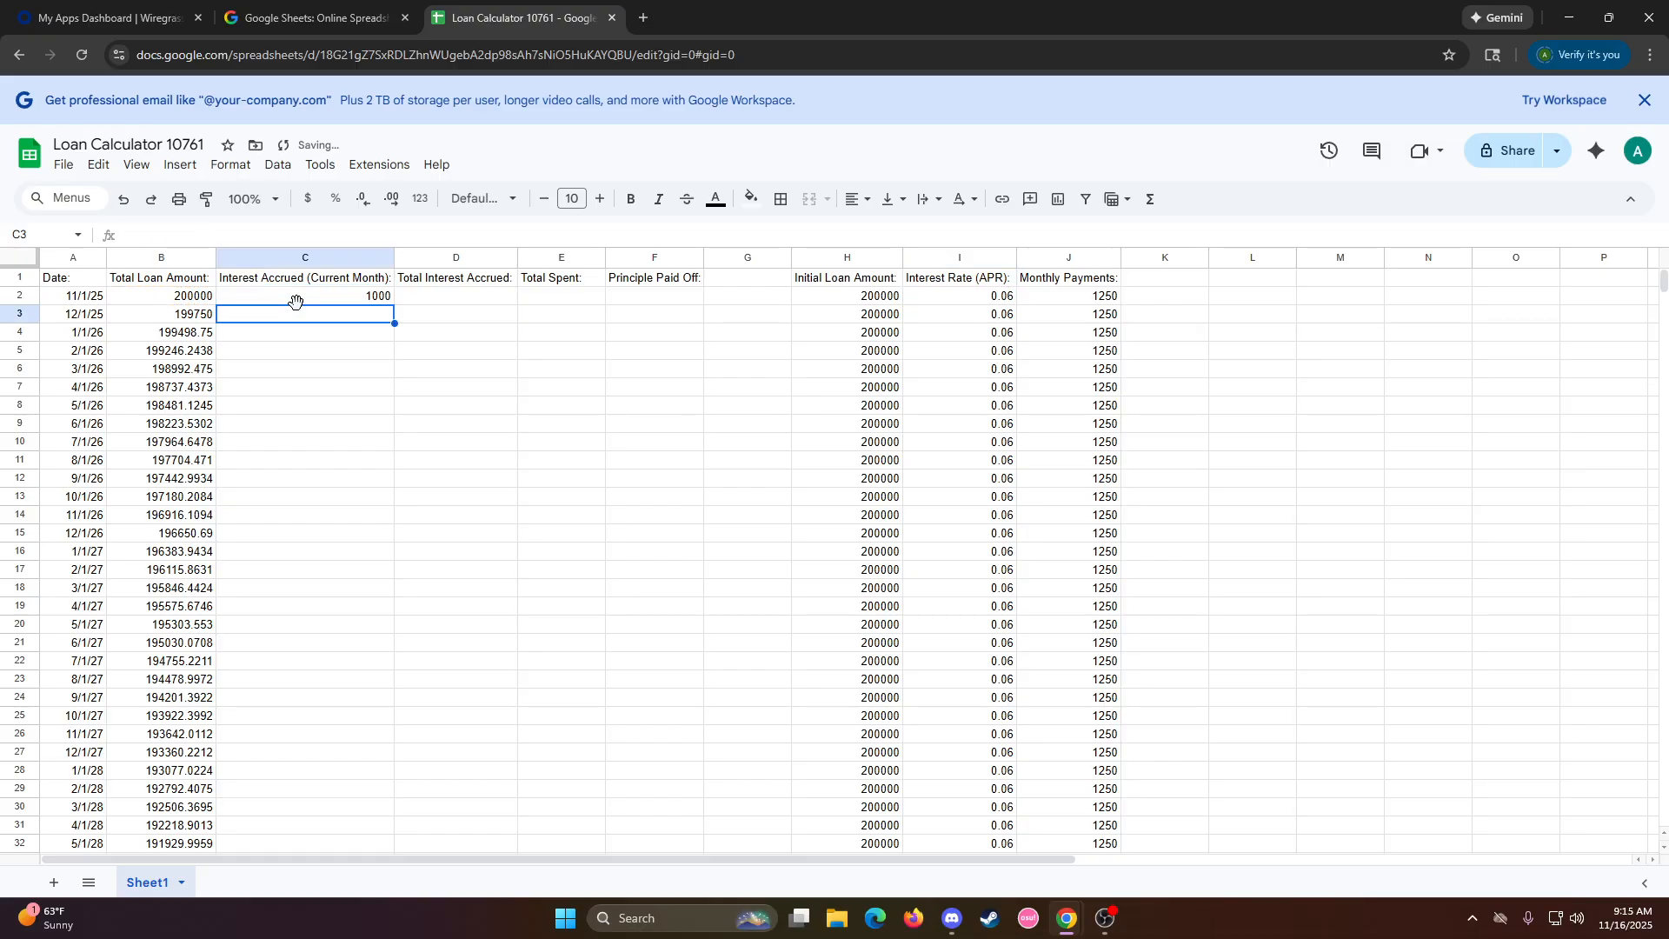
click(373, 300)
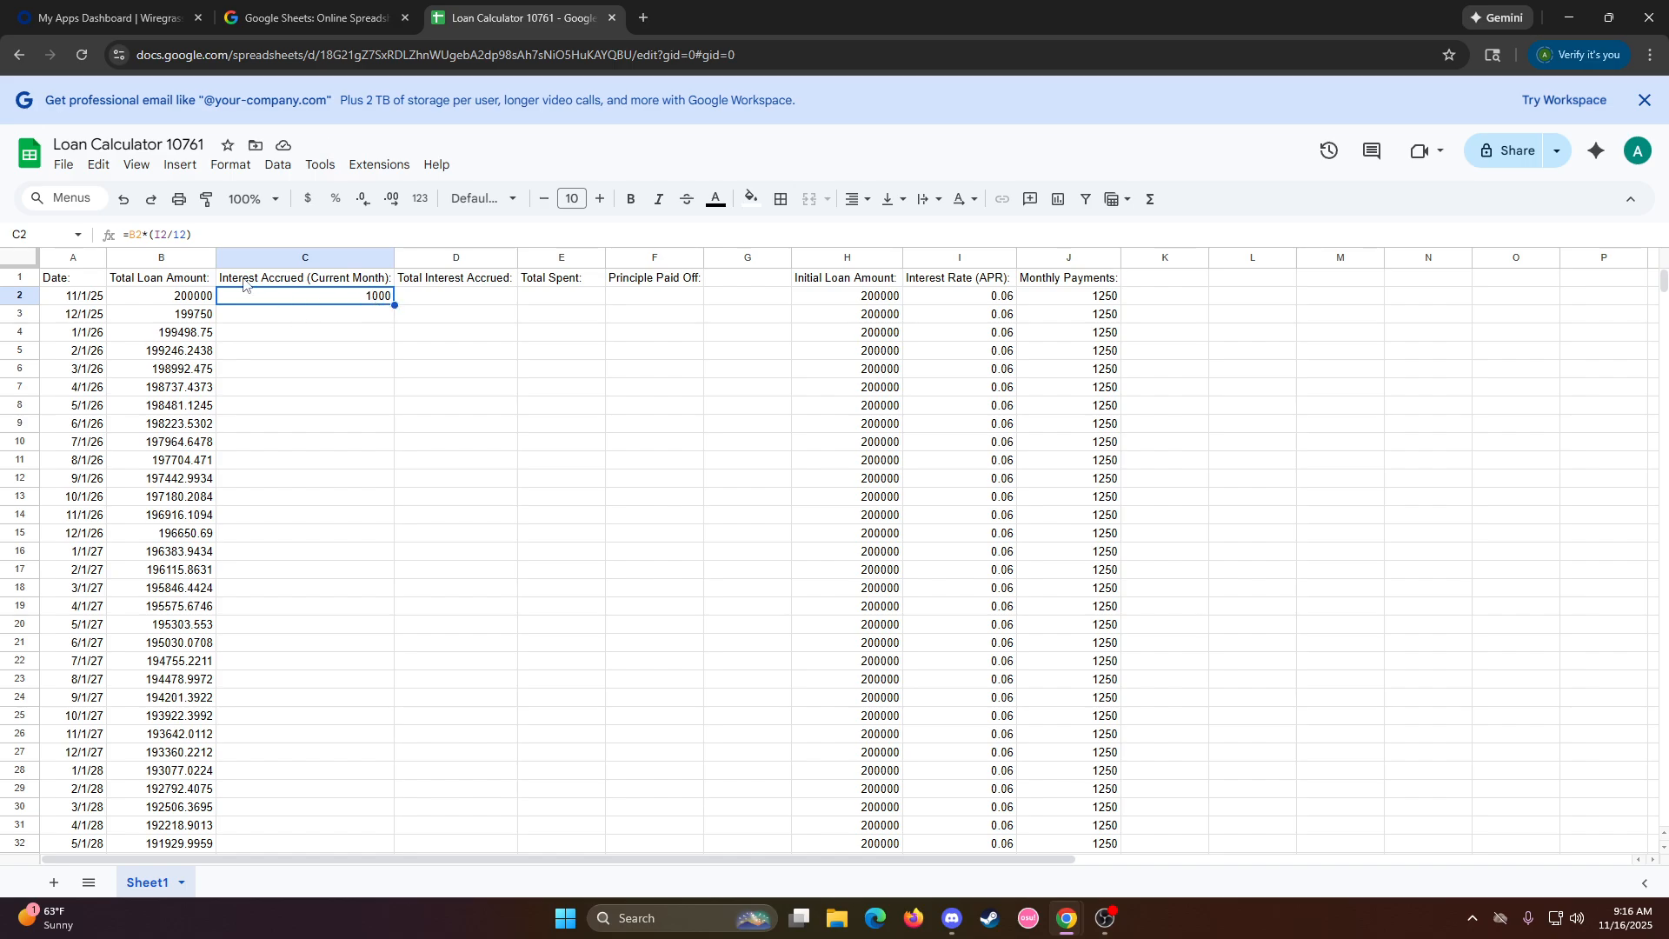
double_click(394, 304)
Examine the monthly interest values down column C against the loan balances in column B
click(360, 321)
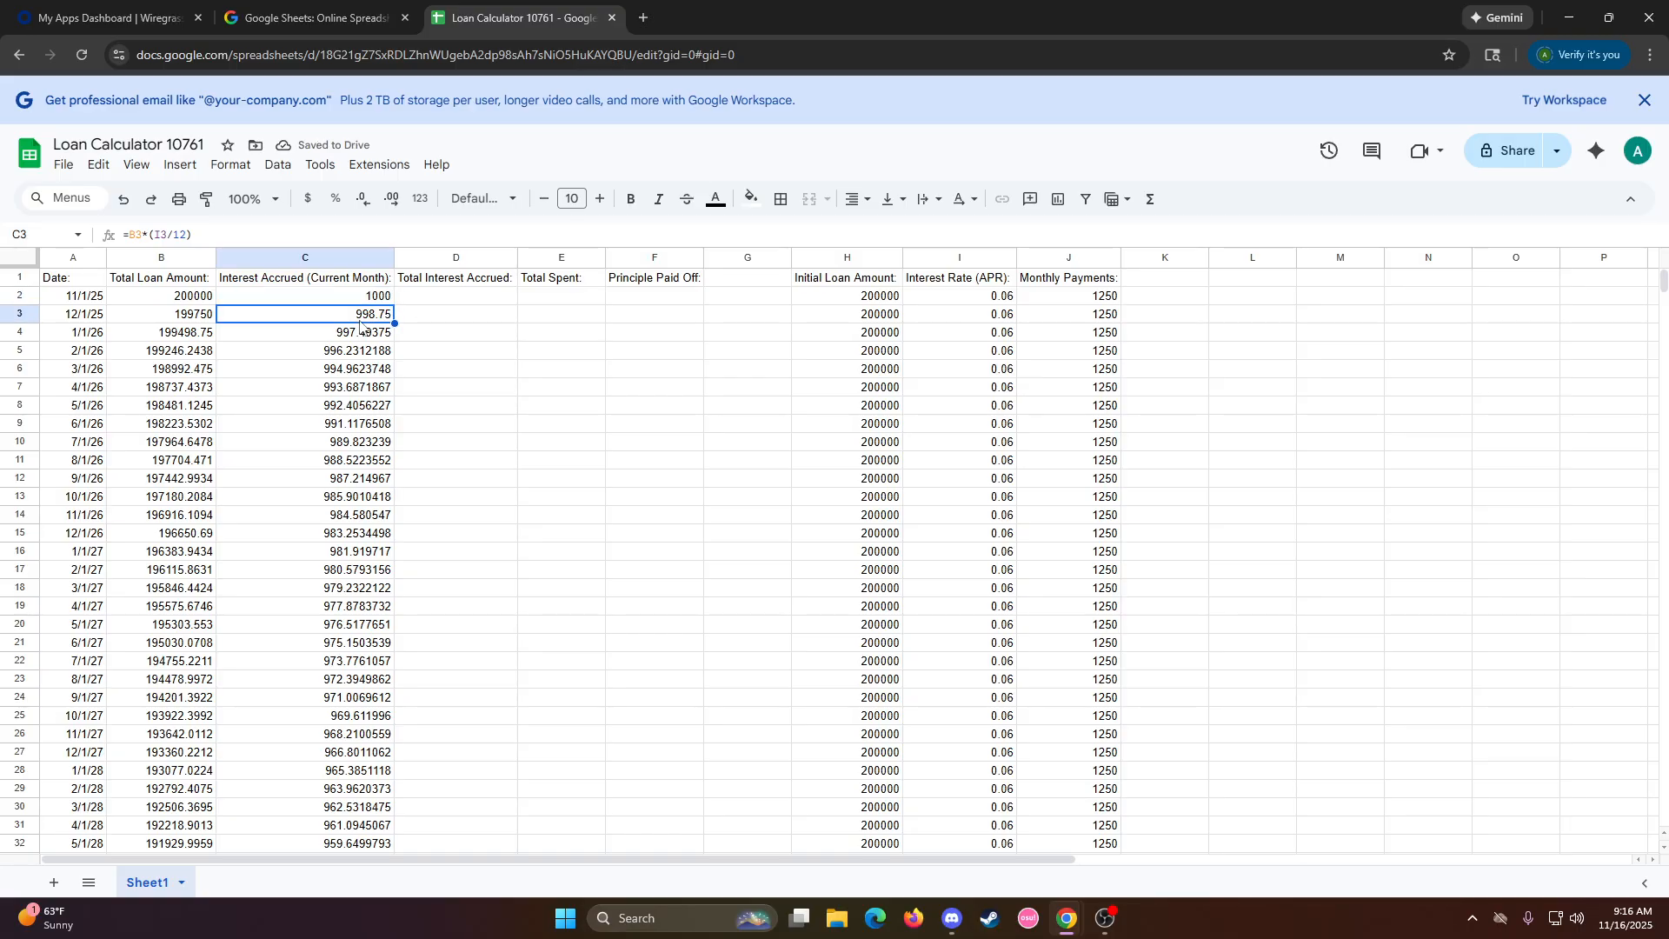
key(Down)
key(Down)
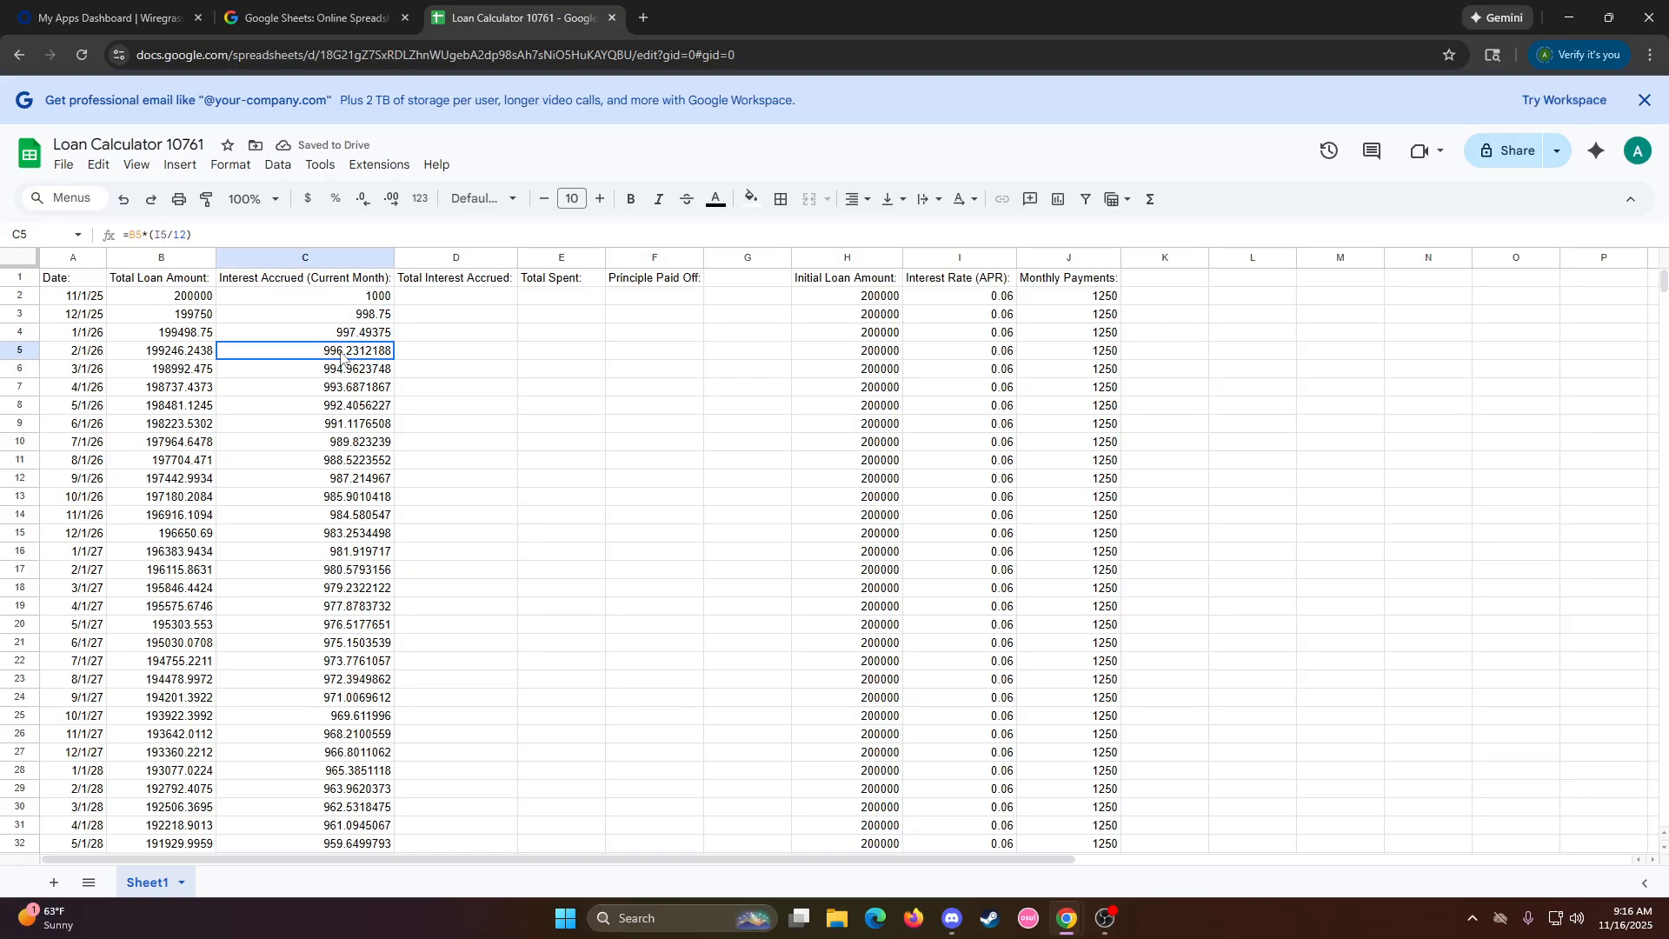
key(Down)
key(Down)
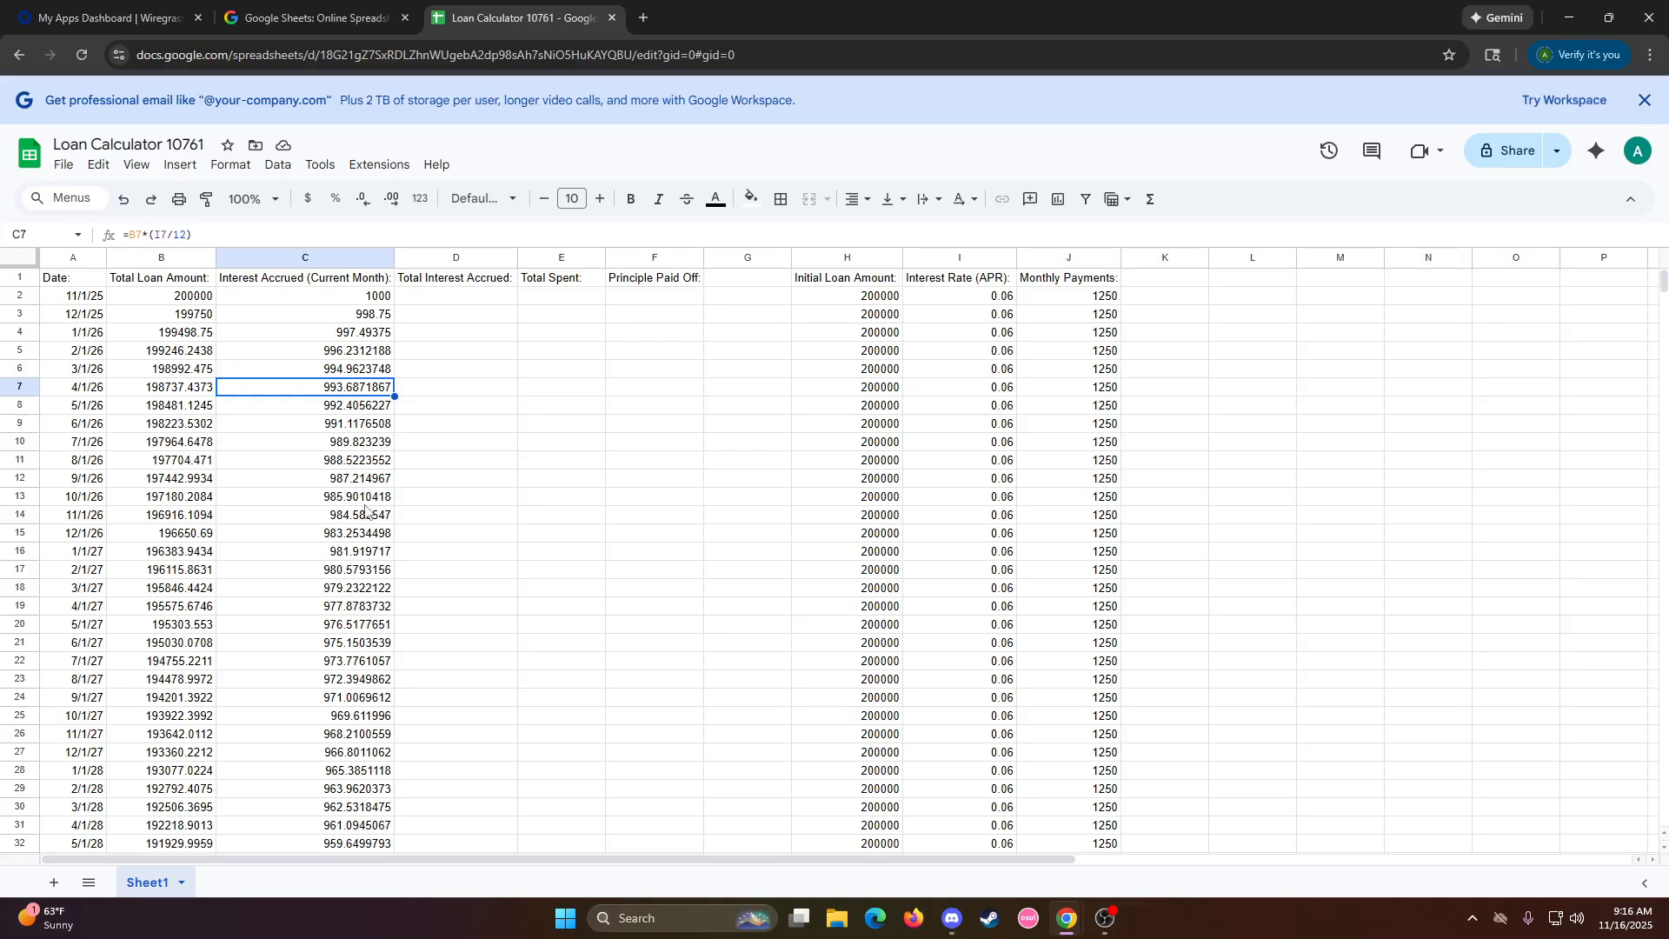
click(190, 332)
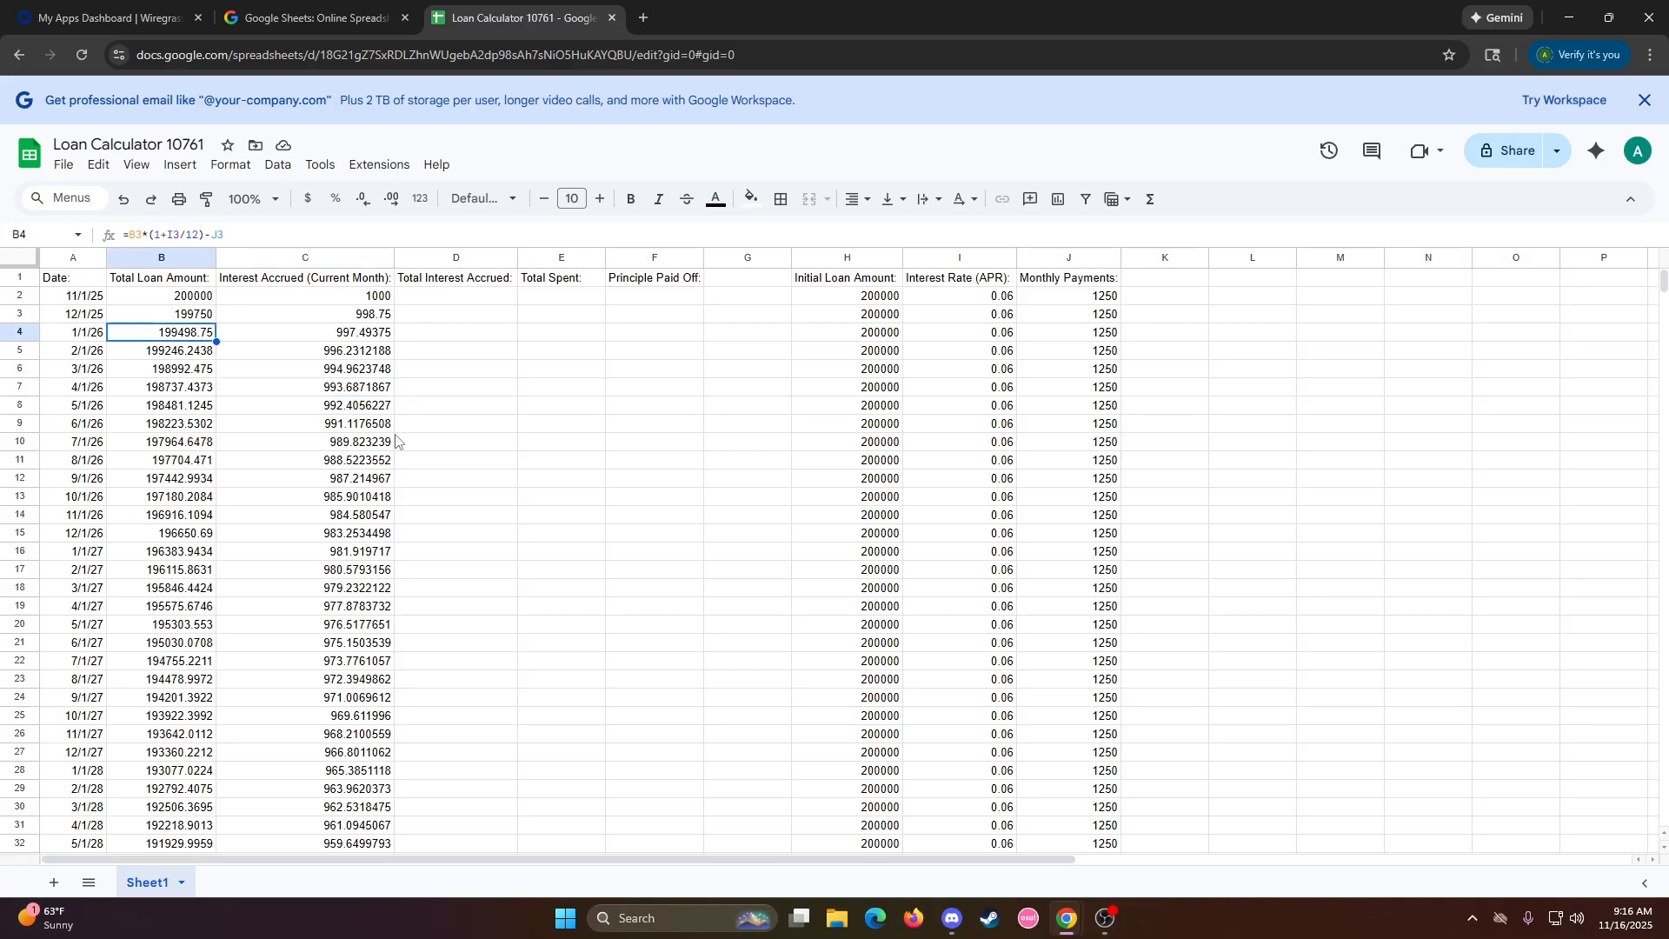
scroll(364, 425, down, 4)
scroll(364, 425, down, 16)
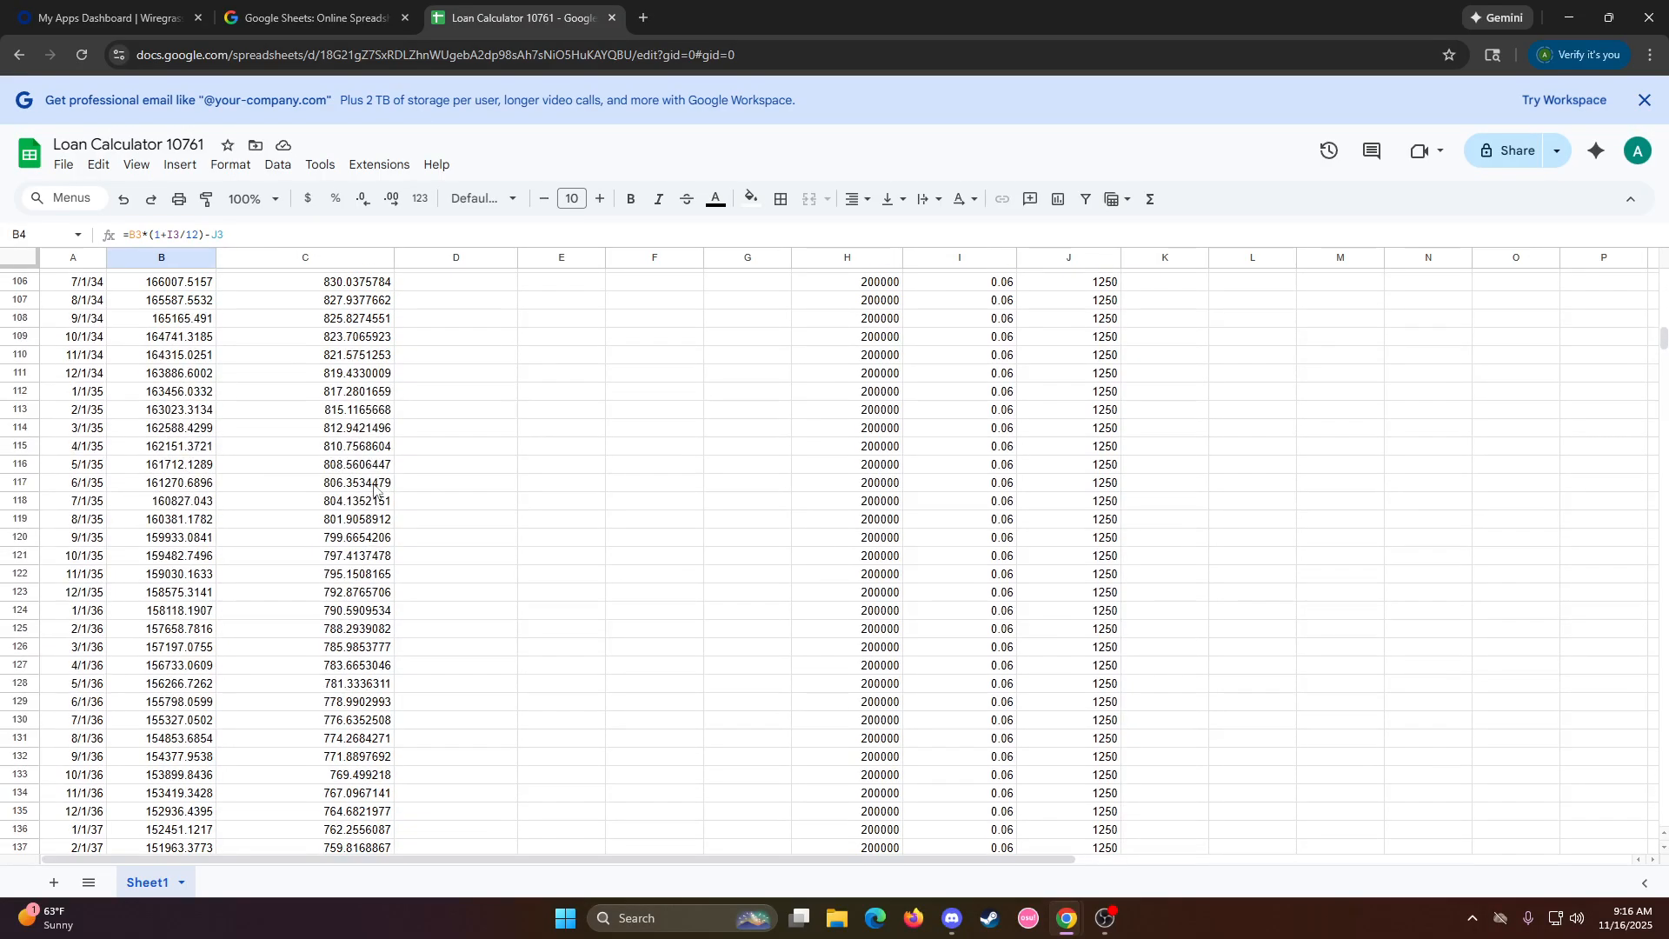
scroll(400, 487, up, 20)
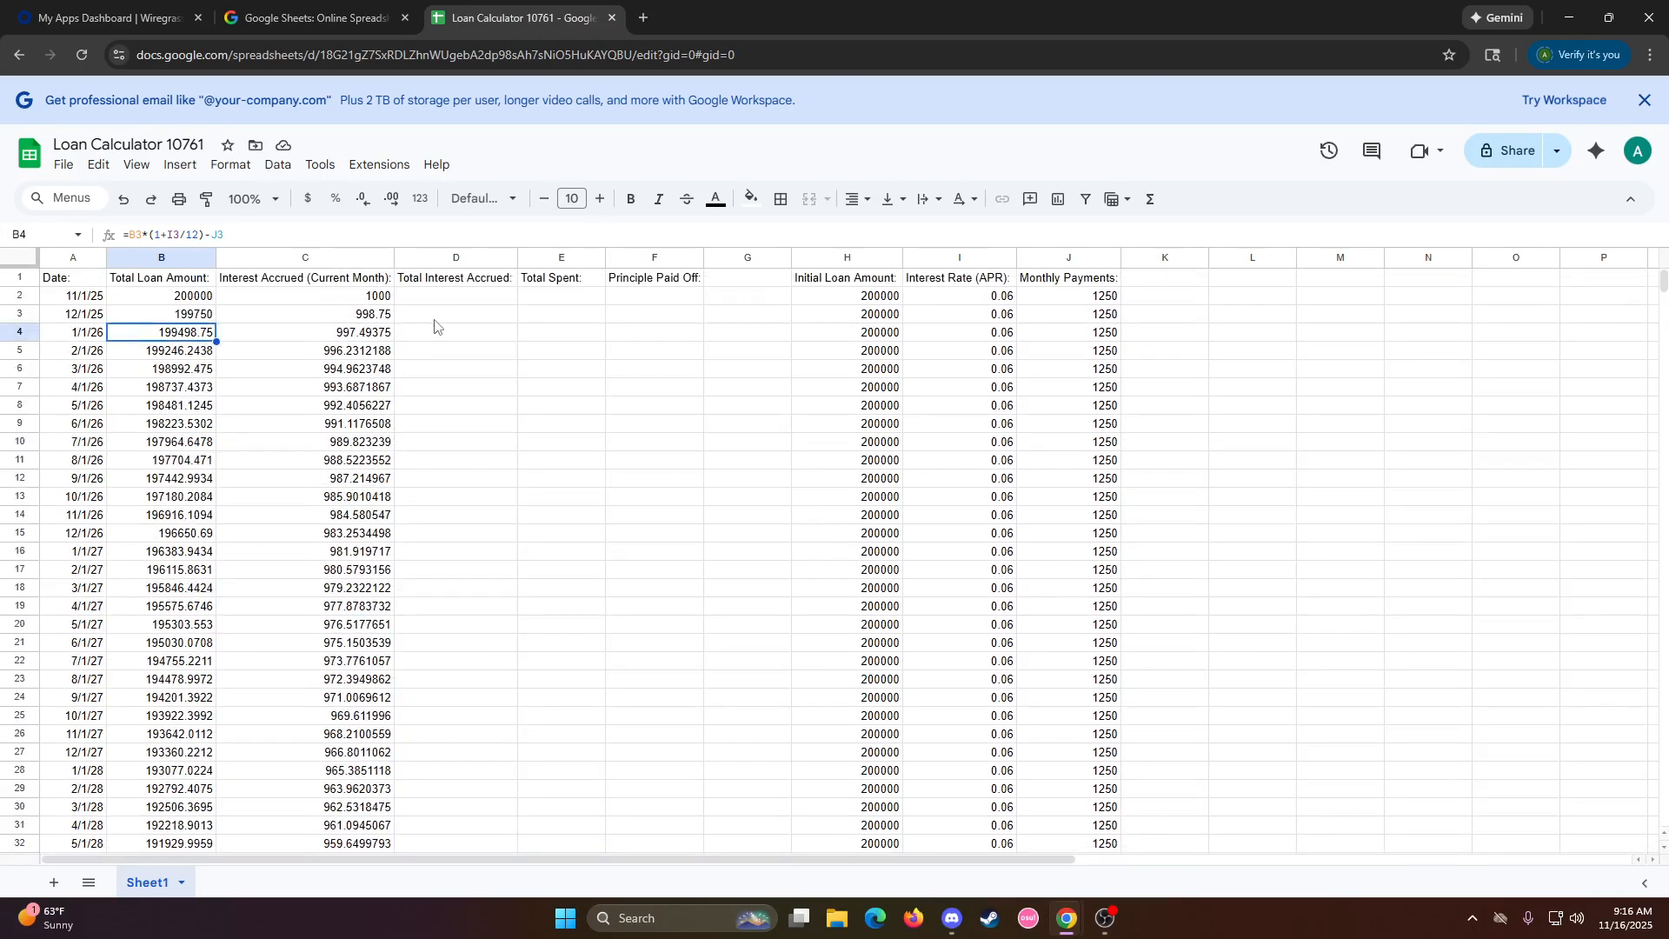
Enter the formula =C2 in cell D2 as the starting total interest accrued
double_click(422, 294)
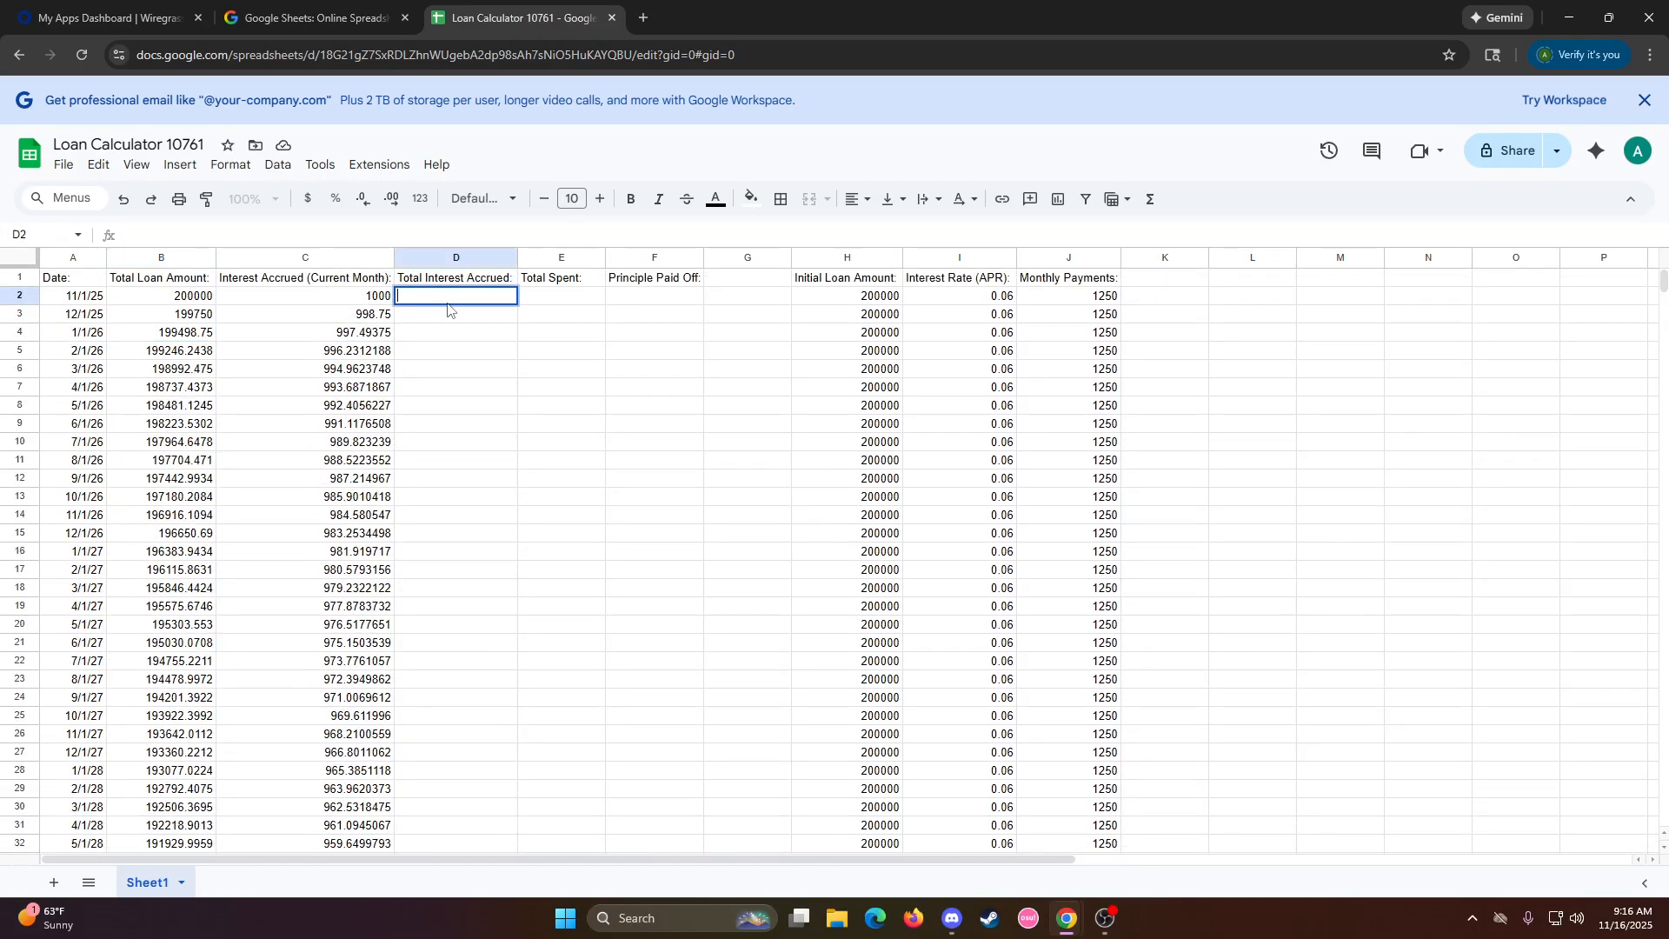
text(=)
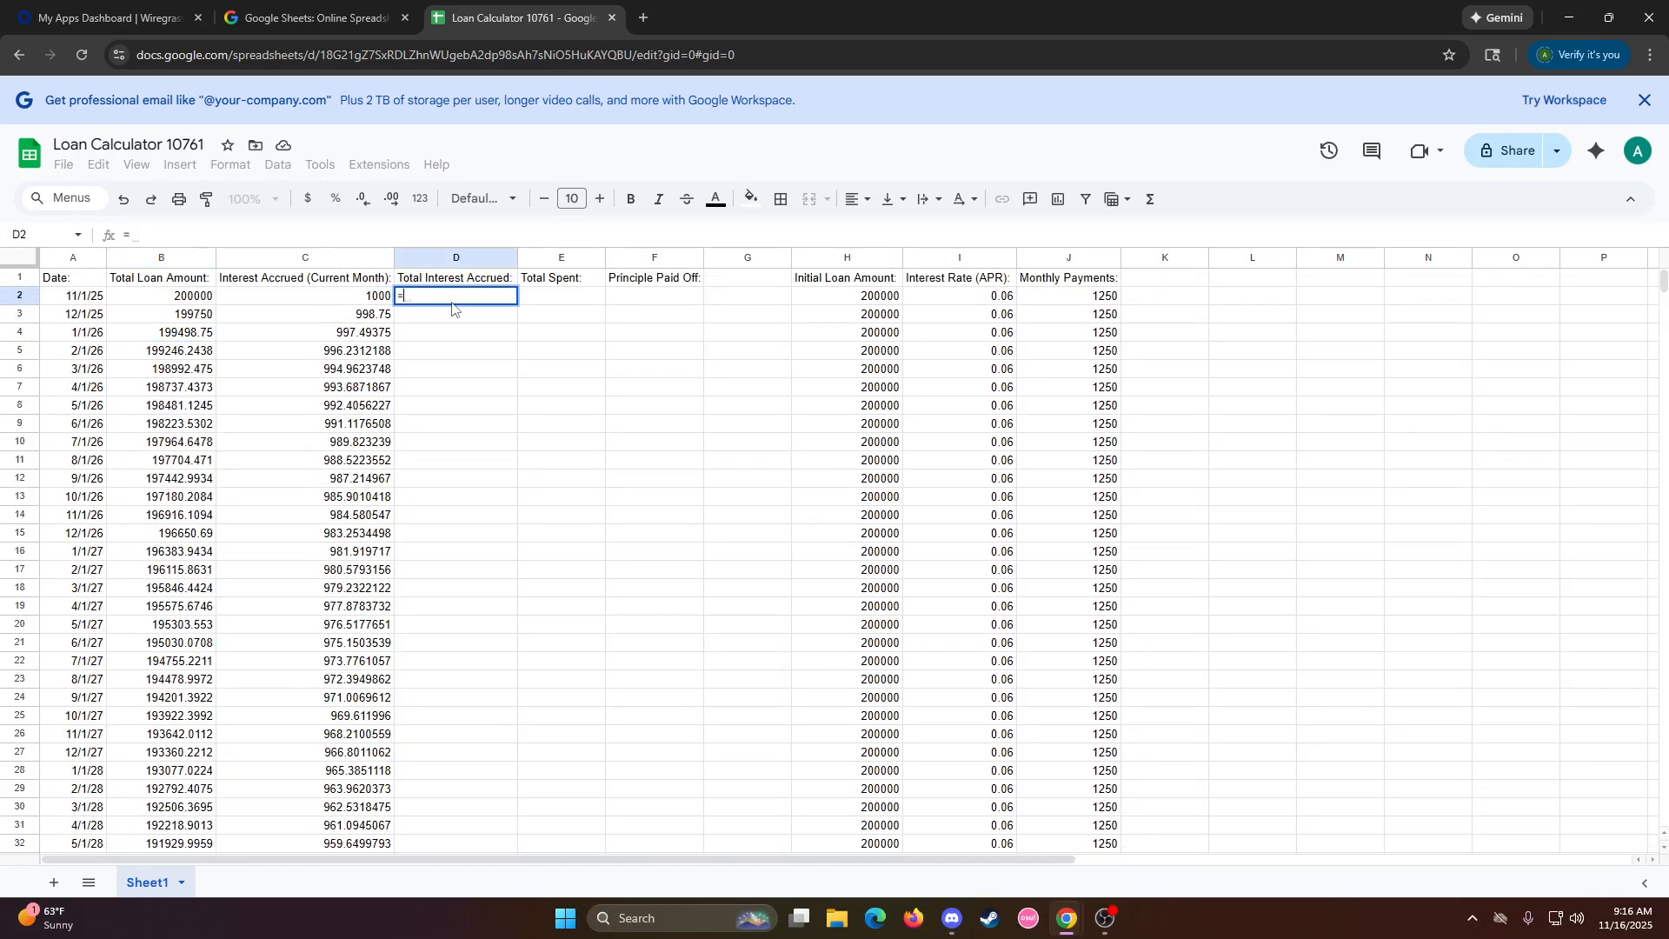
click(345, 303)
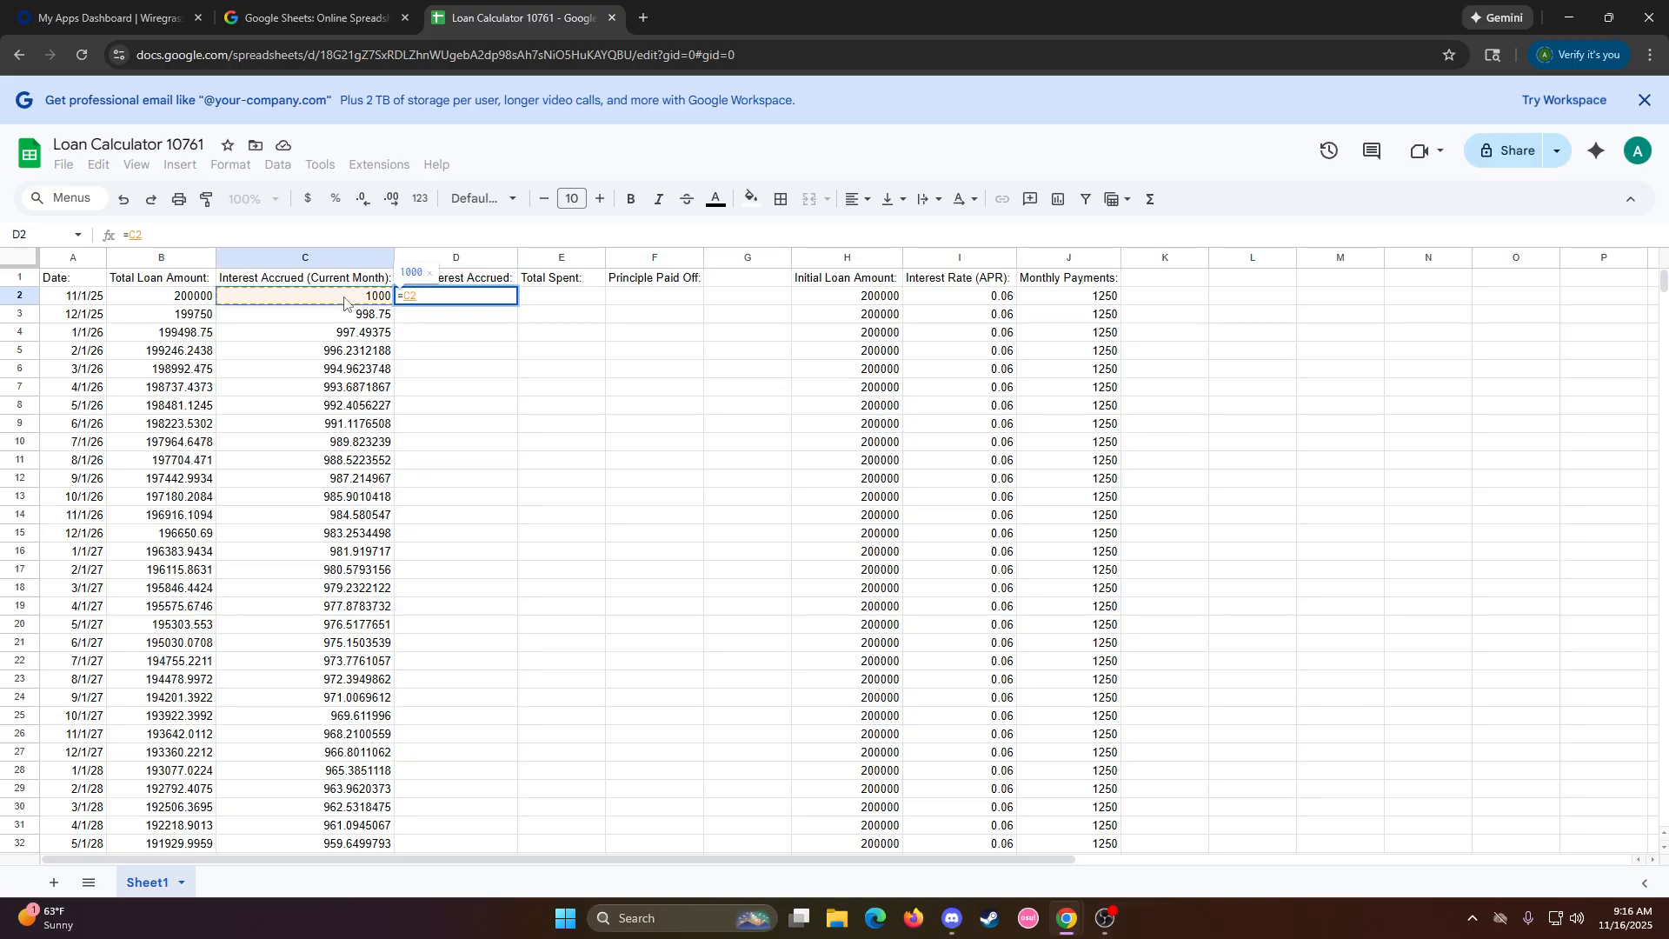
key(Return)
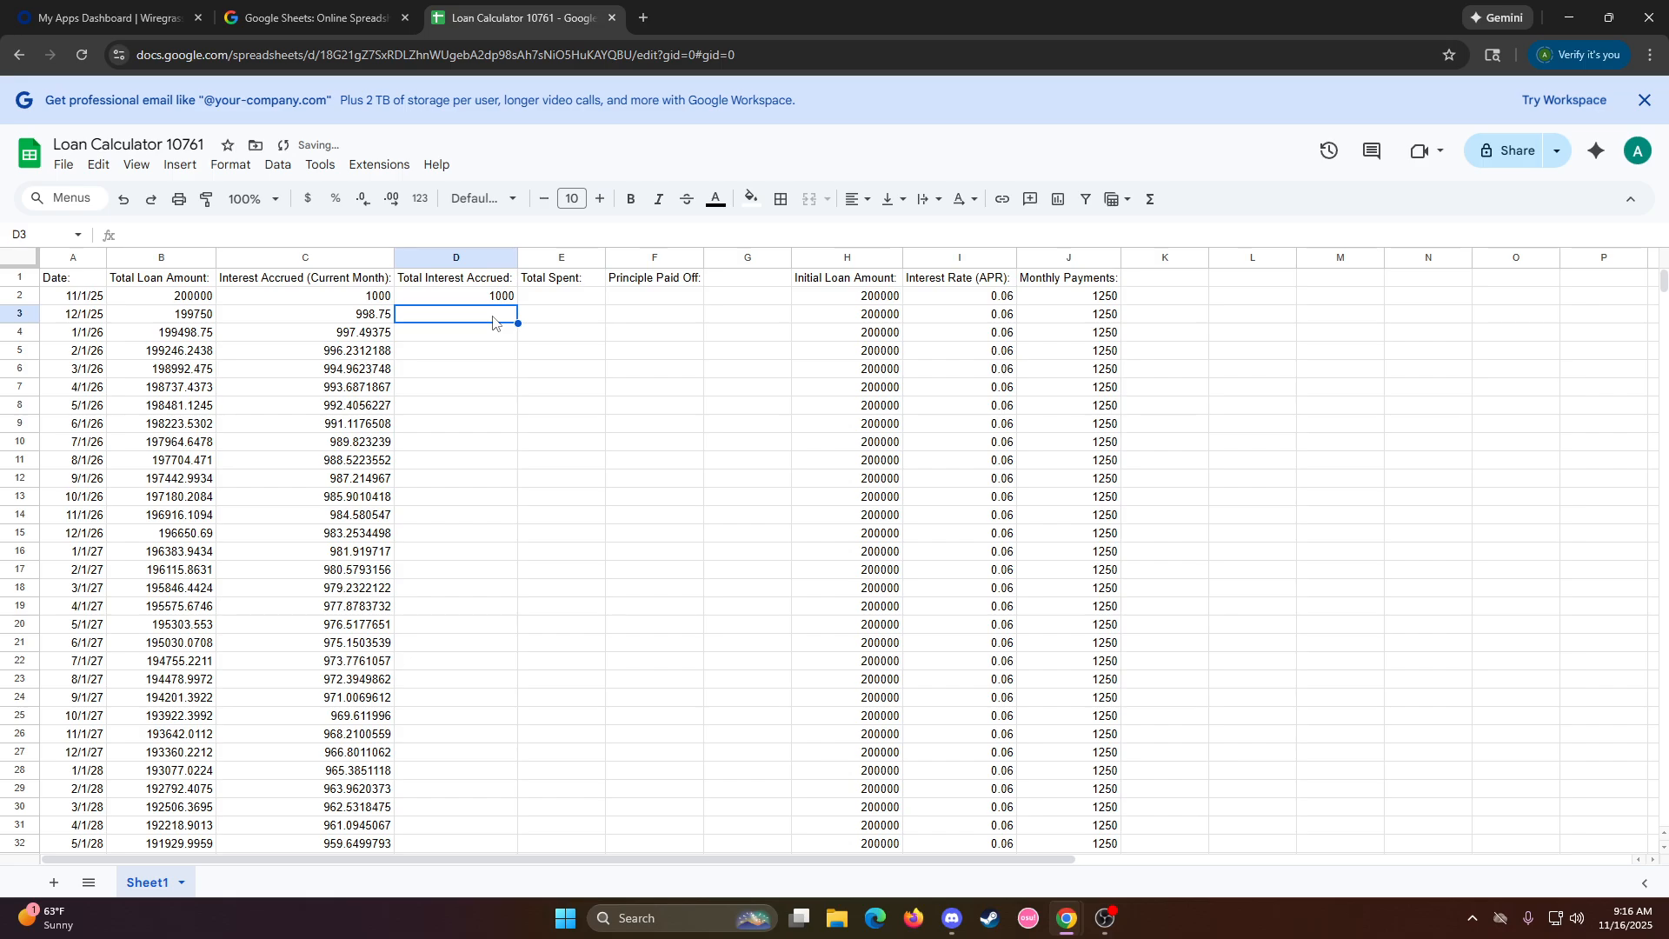
Enter the running-total formula =D2+C3 in cell D3 and fill it down column D
double_click(475, 316)
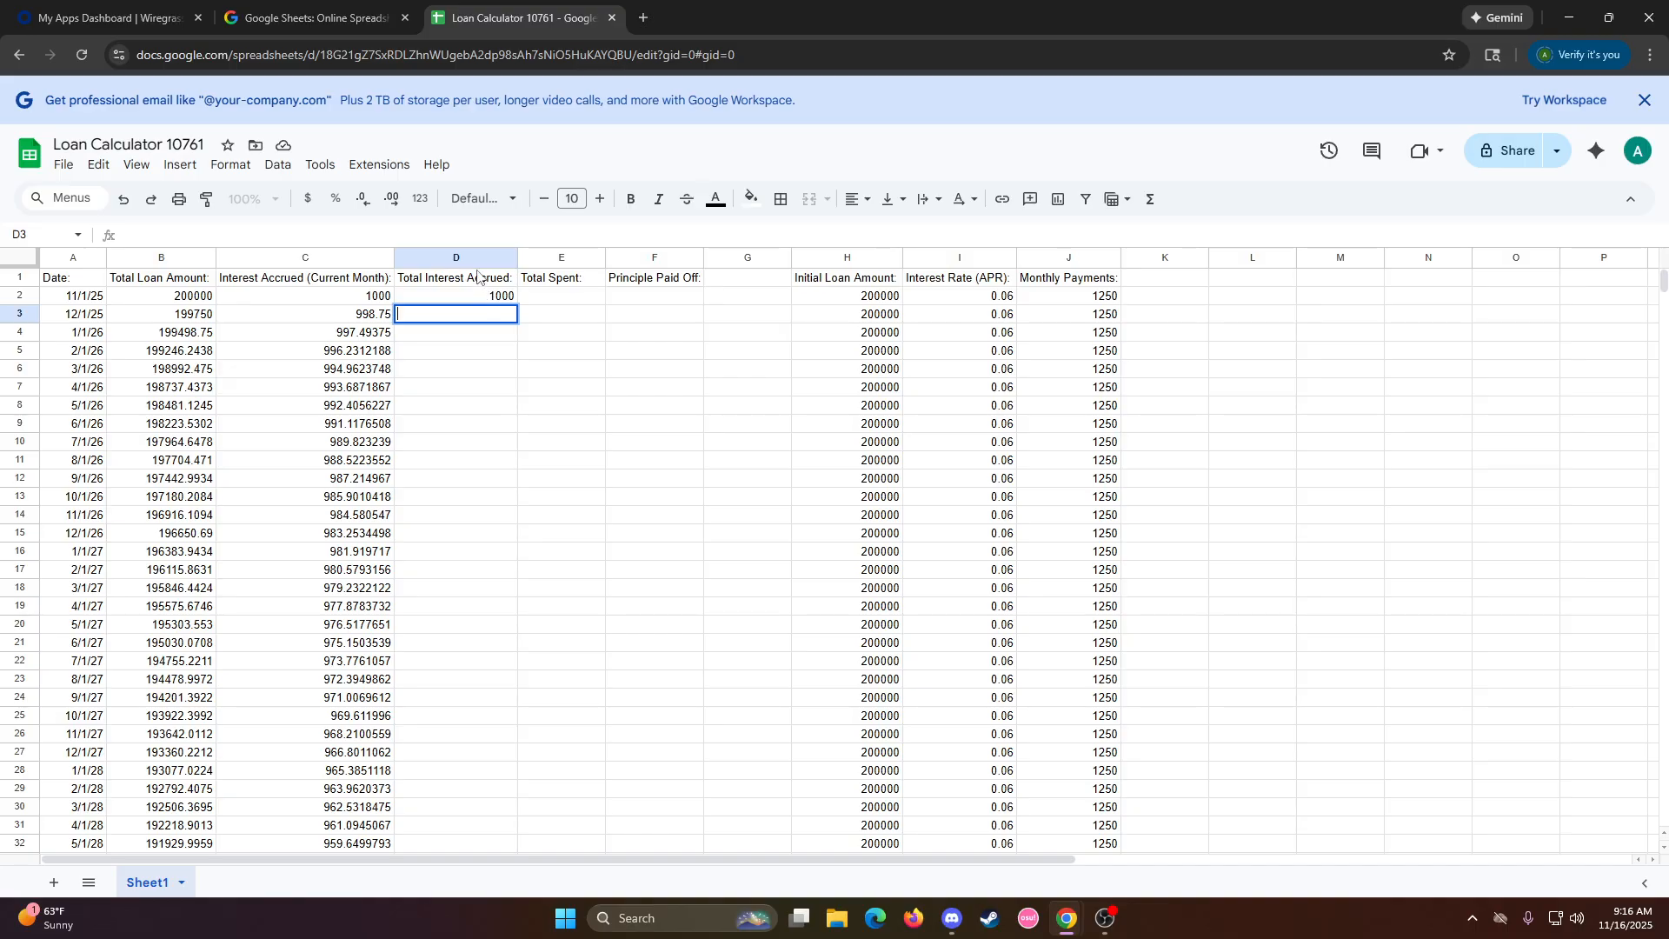
text(=)
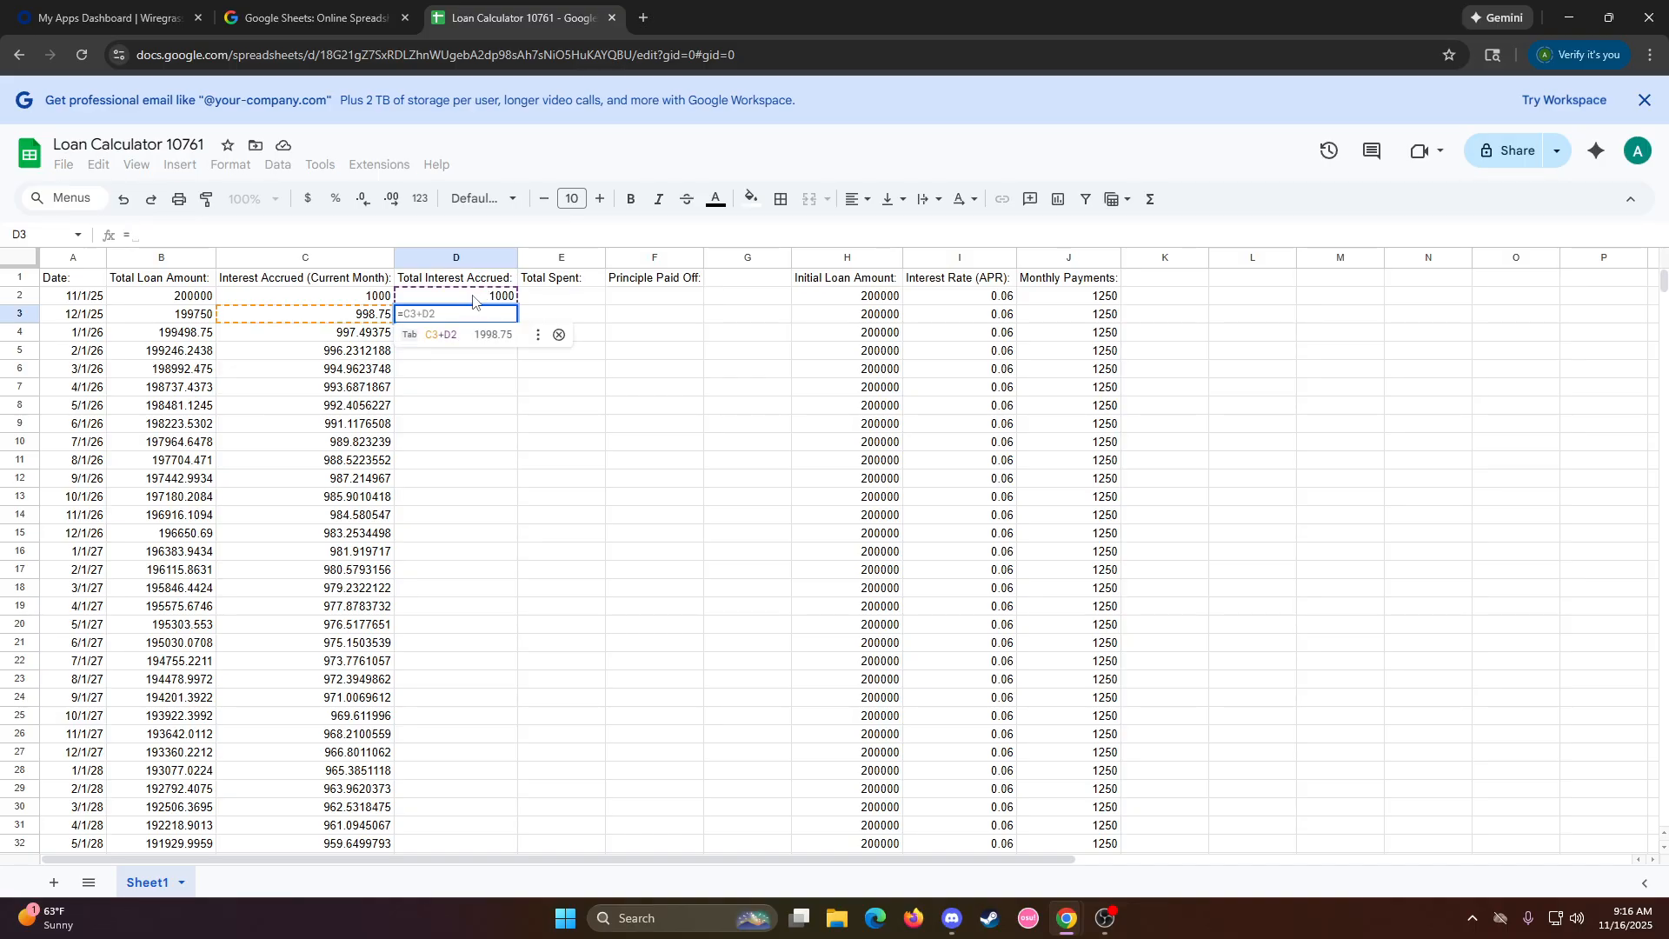
click(465, 301)
text(+)
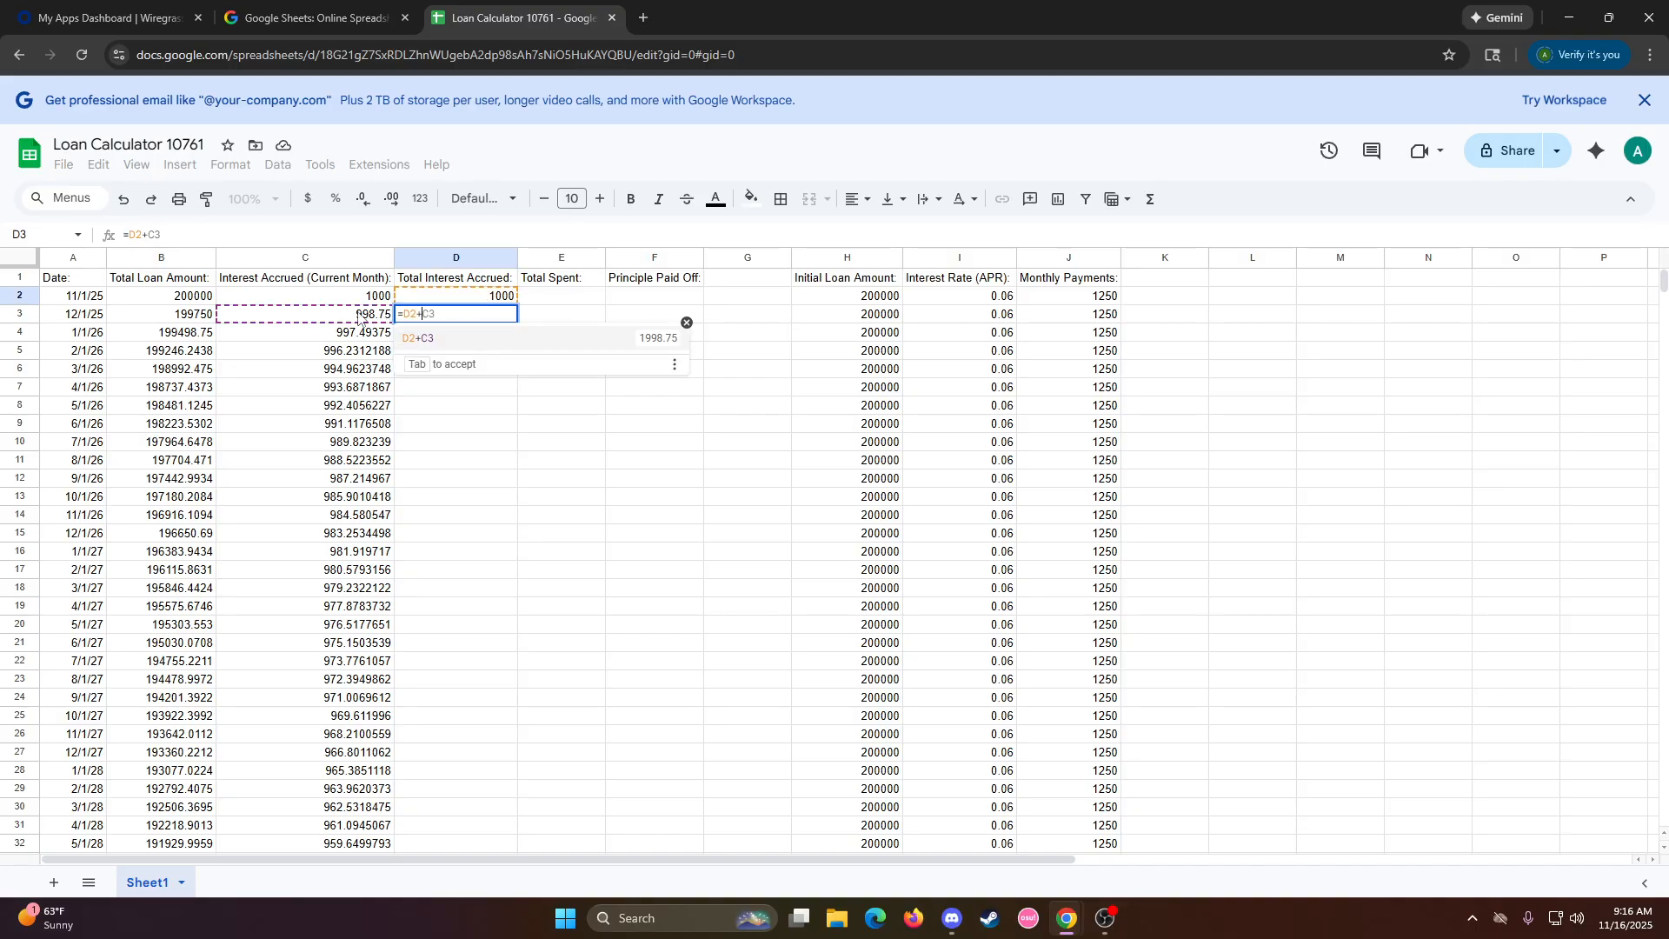
click(358, 317)
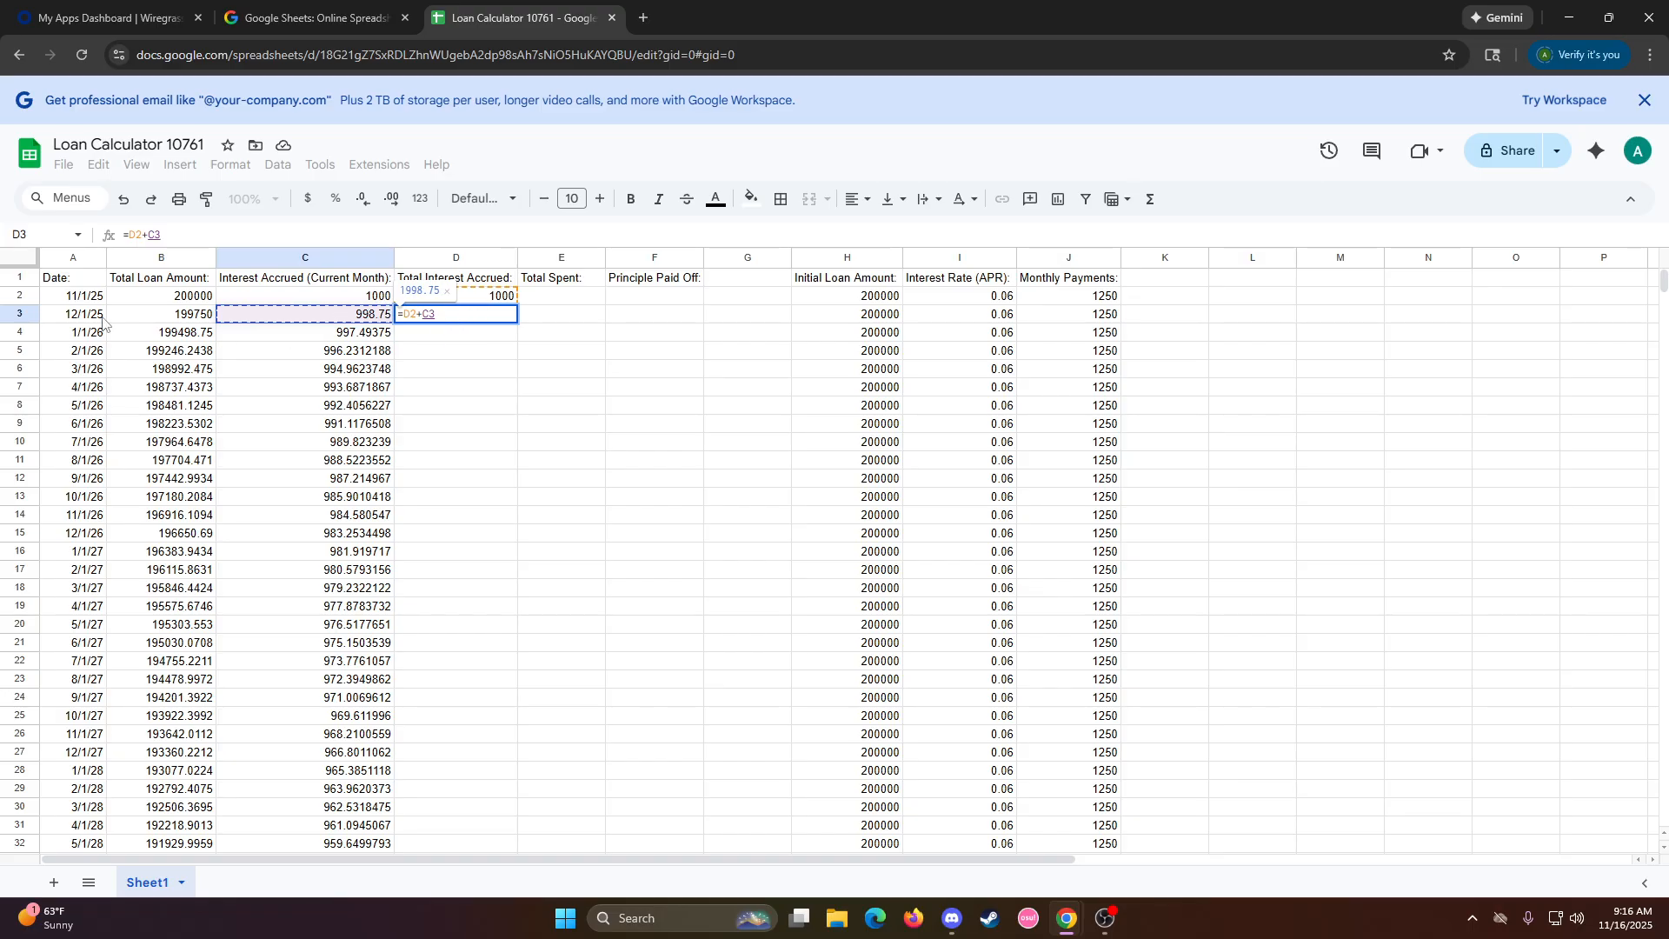
key(Return)
click(494, 317)
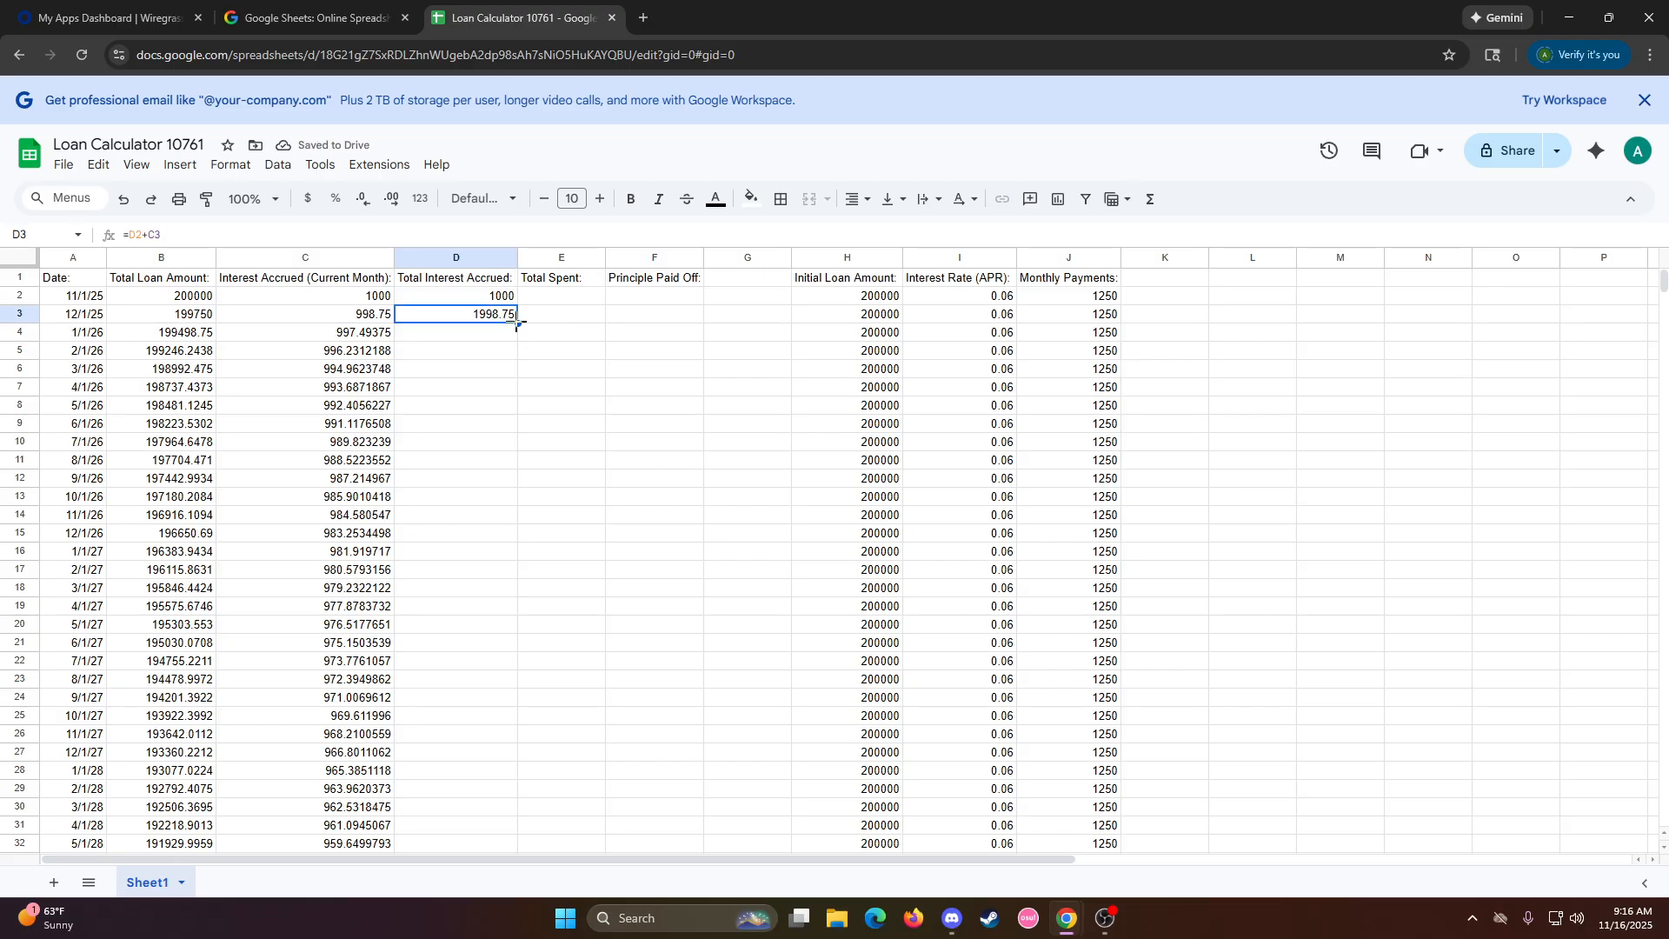
double_click(518, 323)
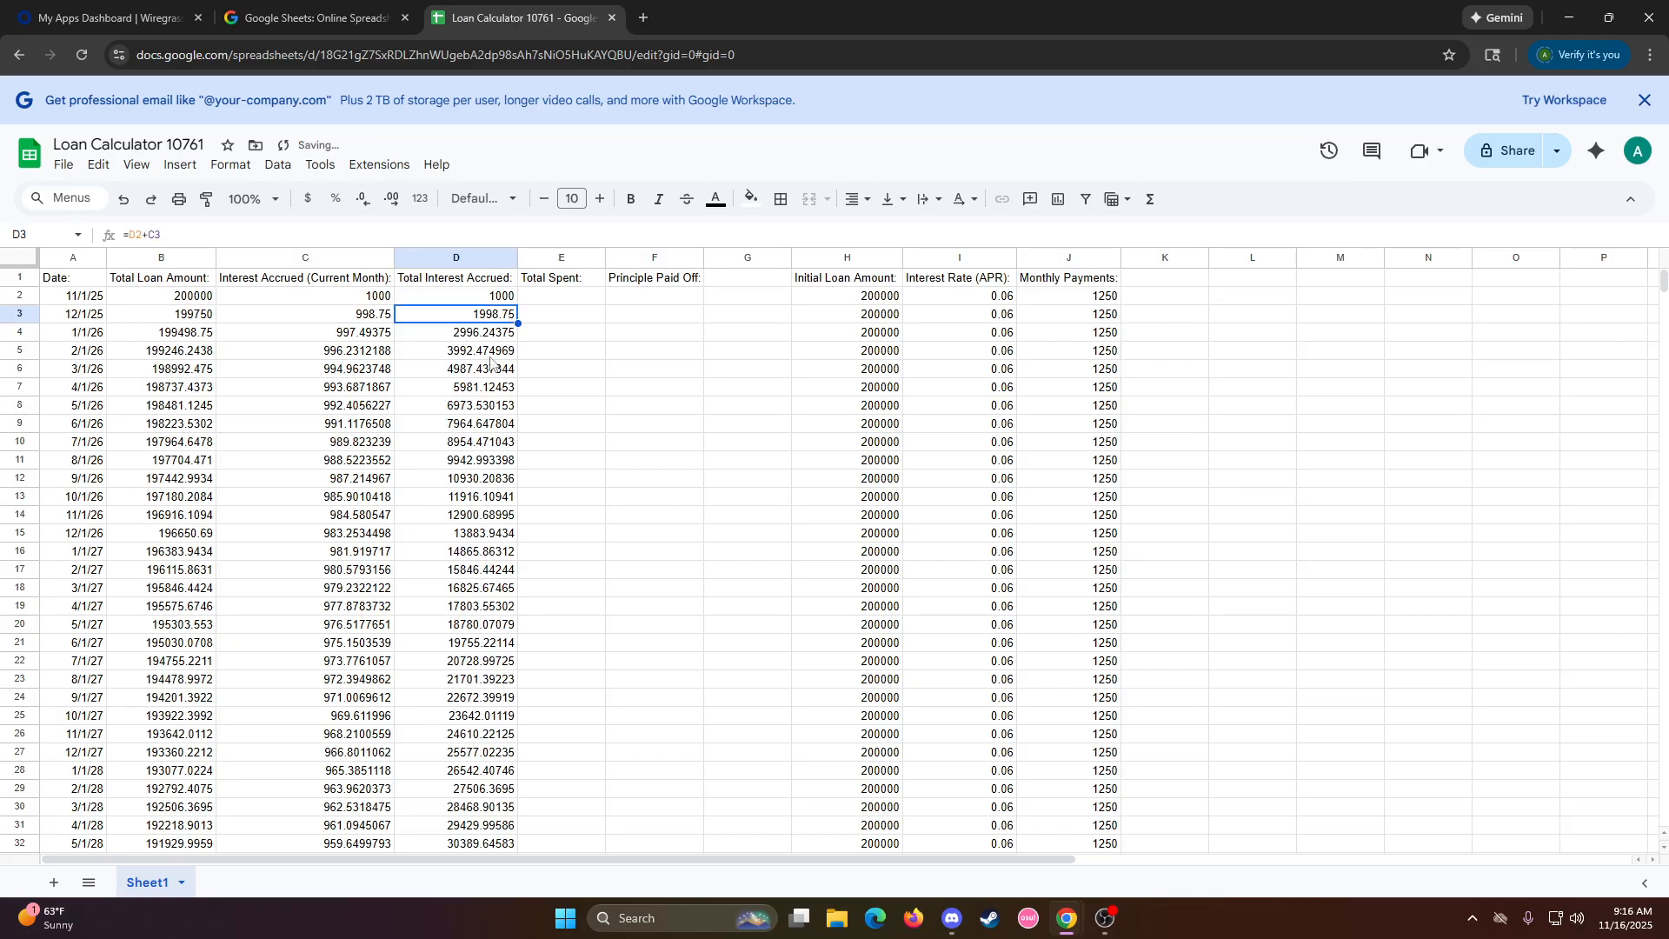
Examine how the total interest accrued builds up month by month in the first rows of column D
click(489, 301)
click(492, 317)
click(492, 333)
click(492, 352)
click(492, 370)
click(491, 388)
click(490, 406)
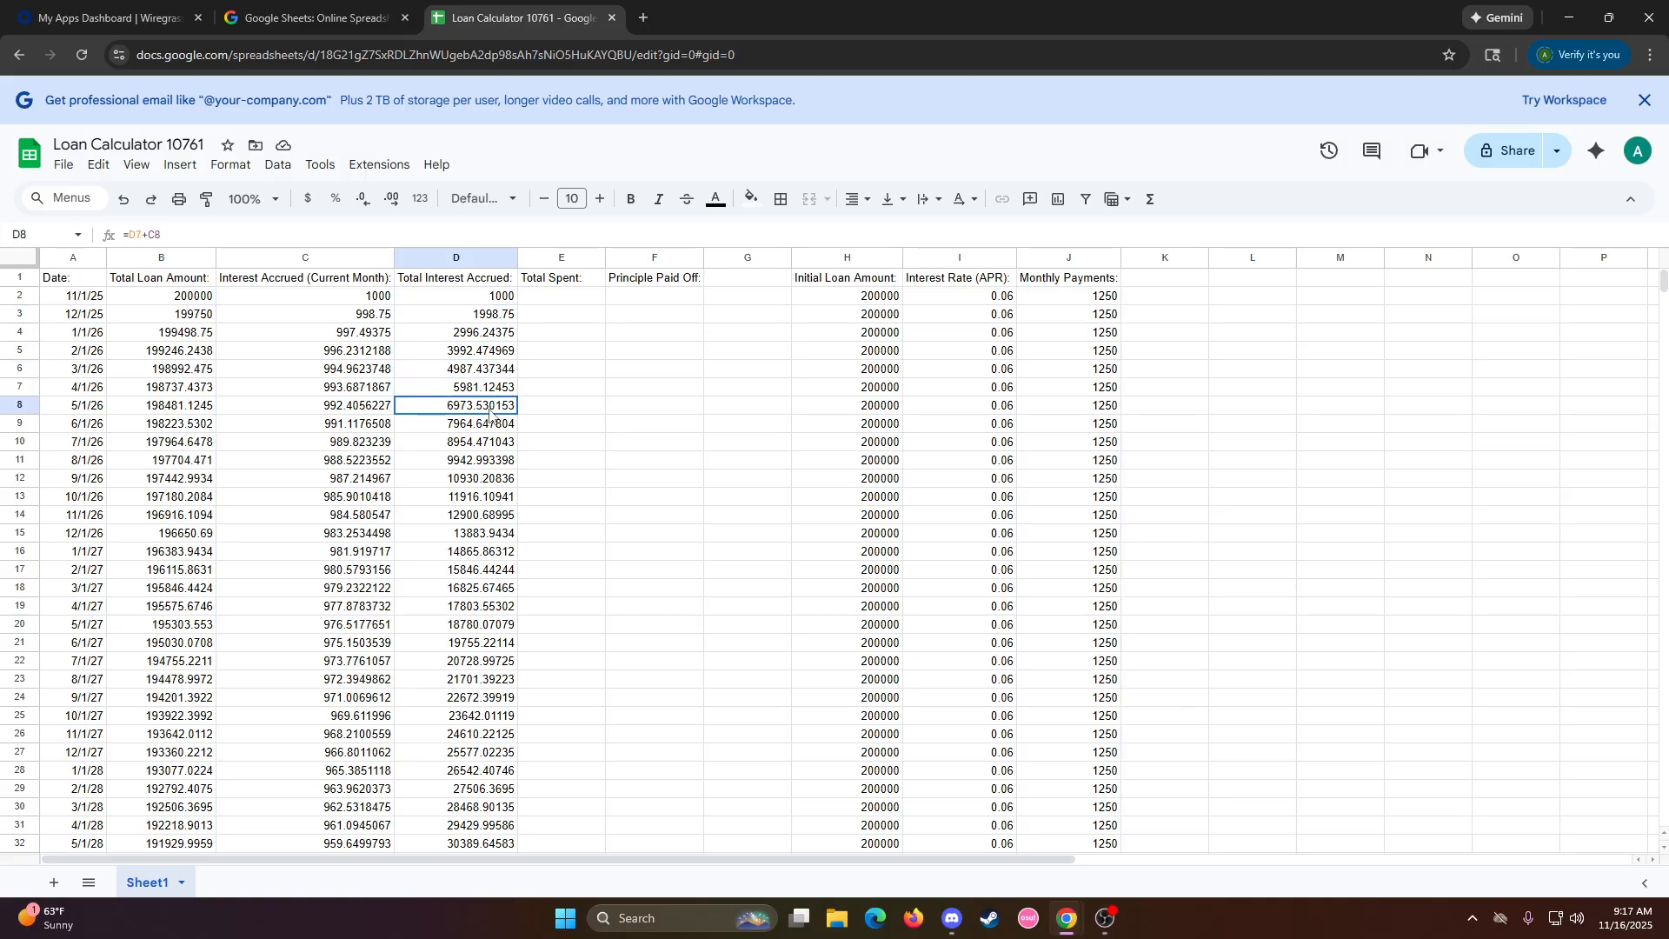
click(491, 424)
click(492, 443)
click(492, 461)
click(492, 479)
Check the total interest accrued in column D at the loan's payoff month and compare it with the initial loan amount
scroll(507, 566, down, 15)
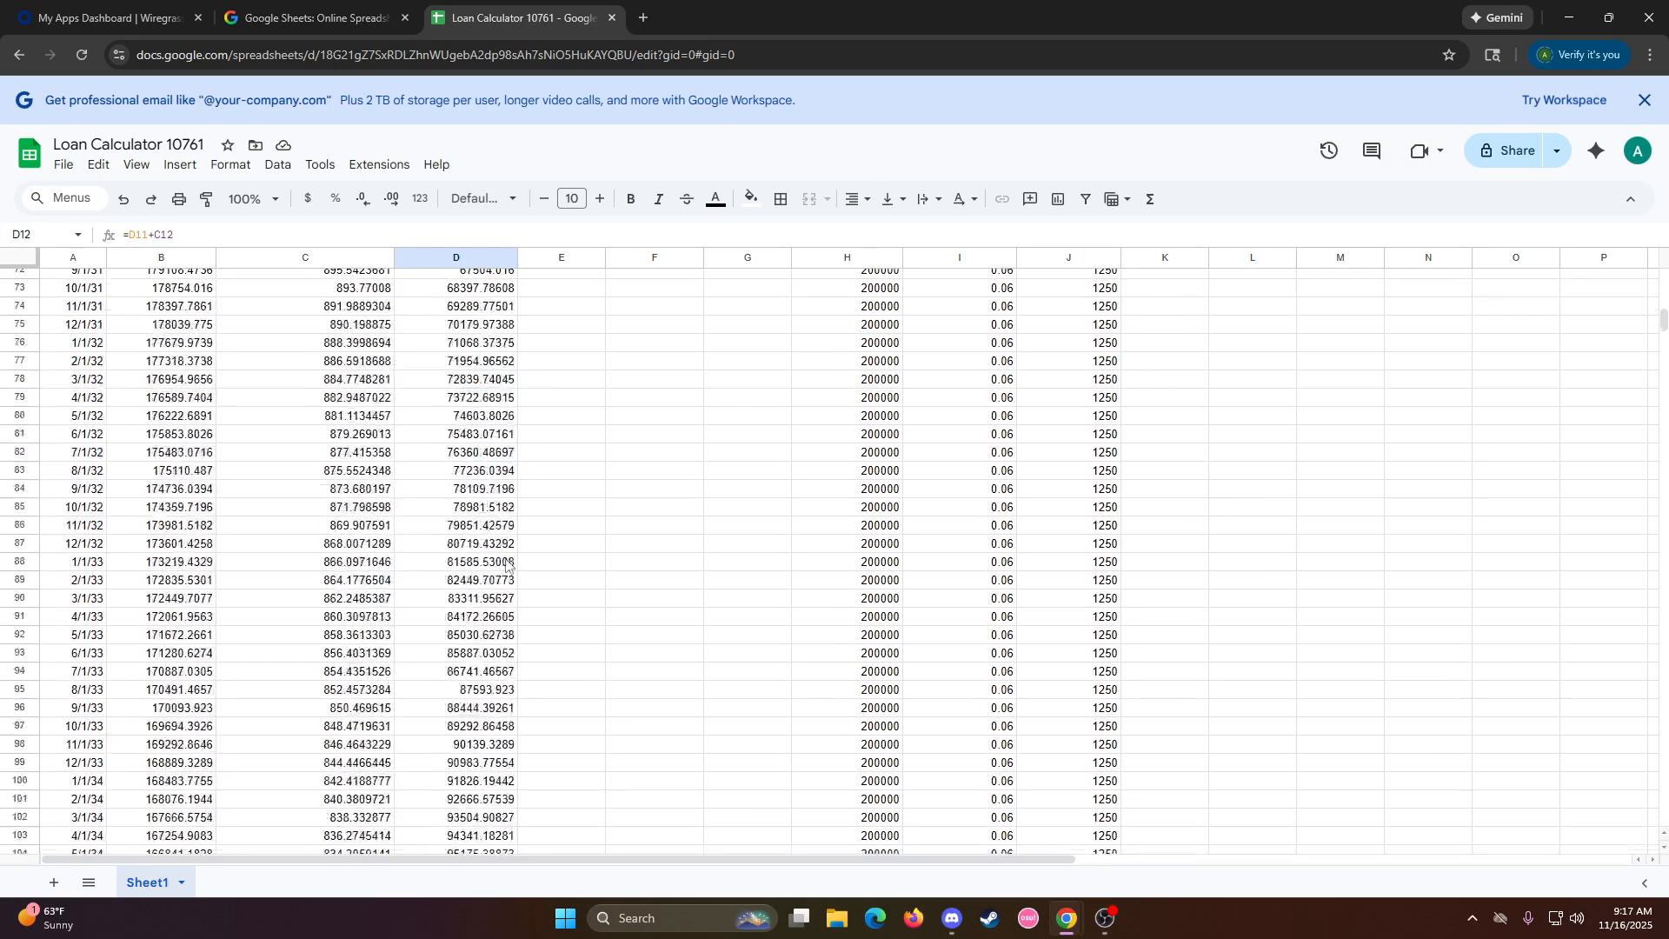
scroll(506, 565, down, 20)
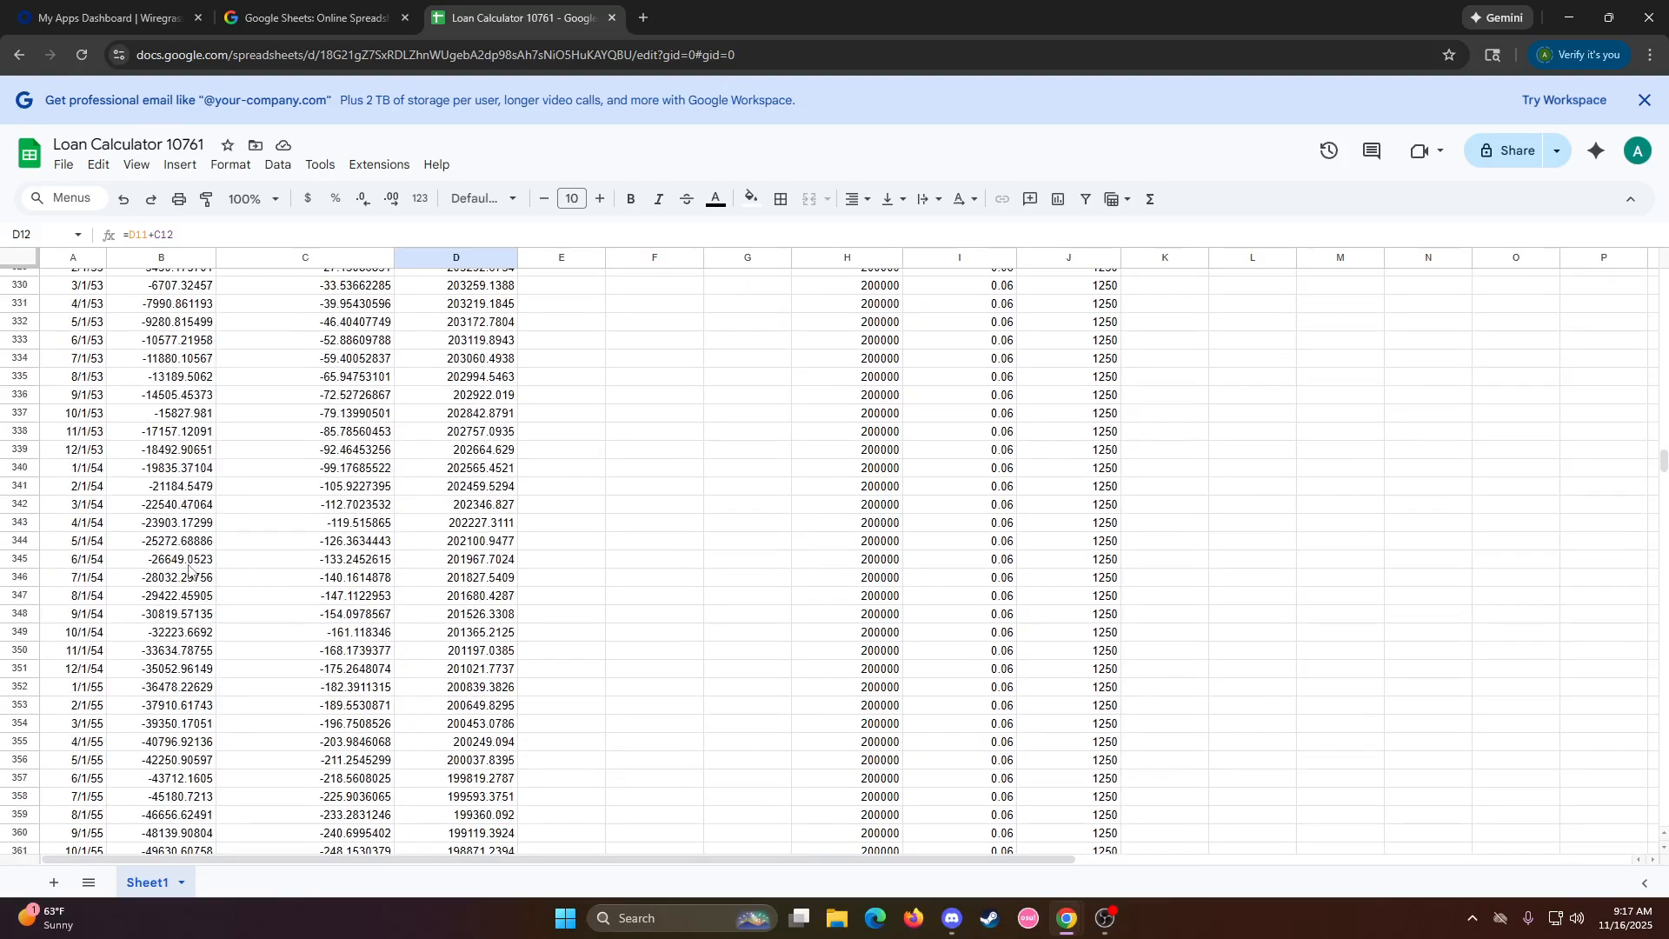
scroll(188, 487, up, 5)
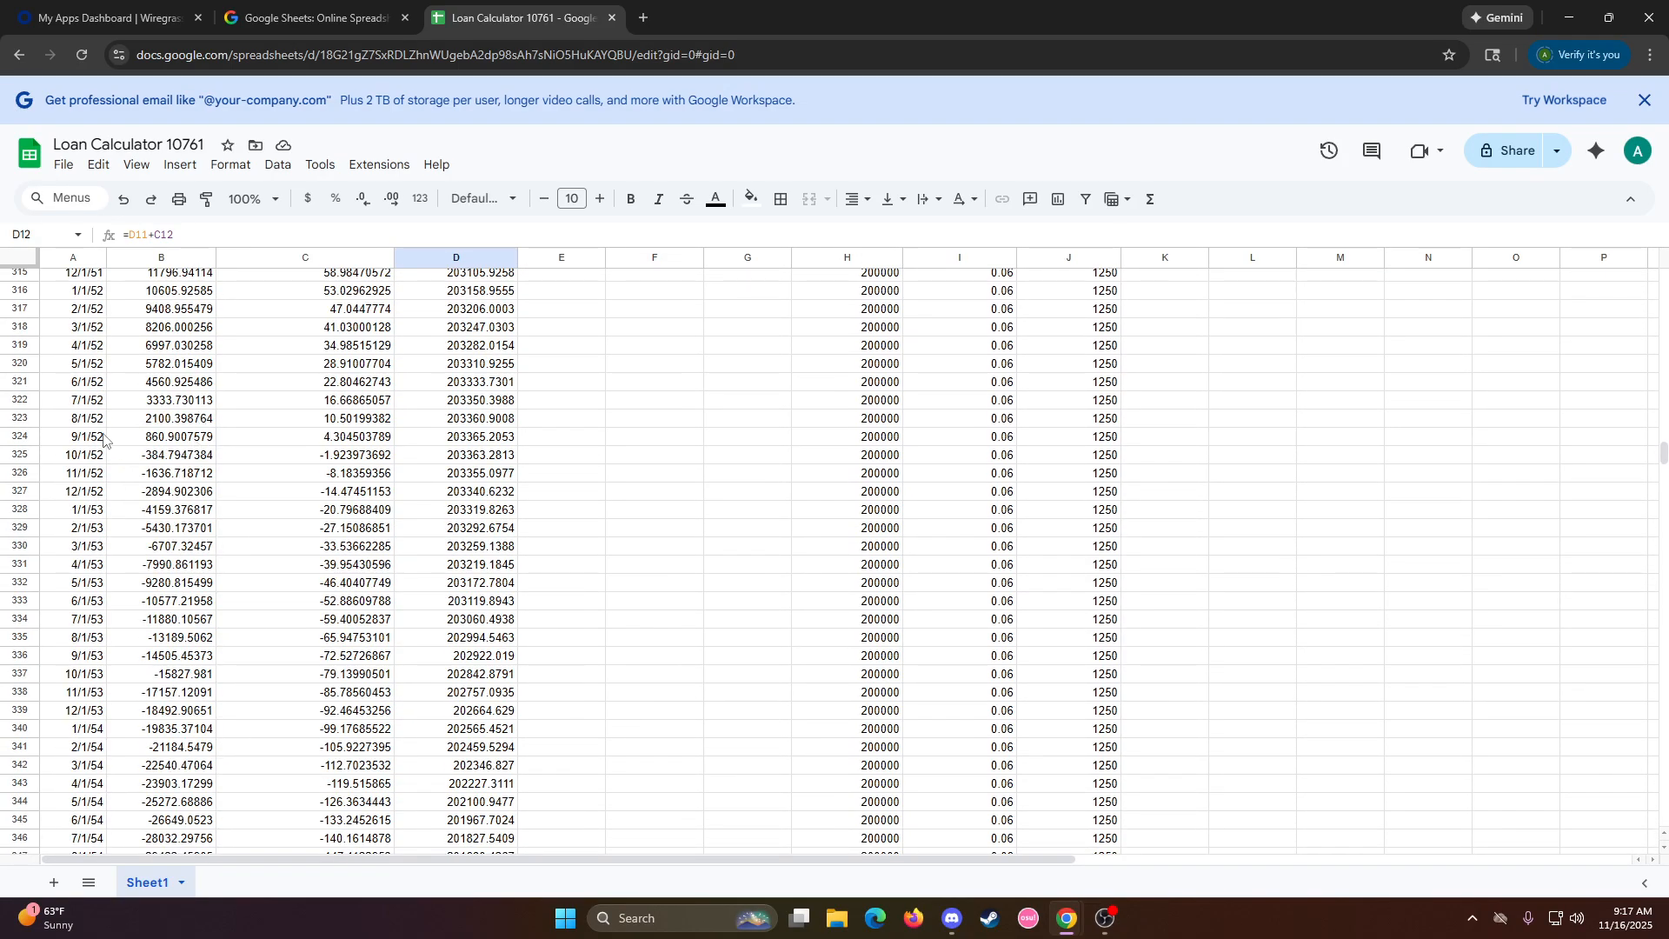
double_click(455, 439)
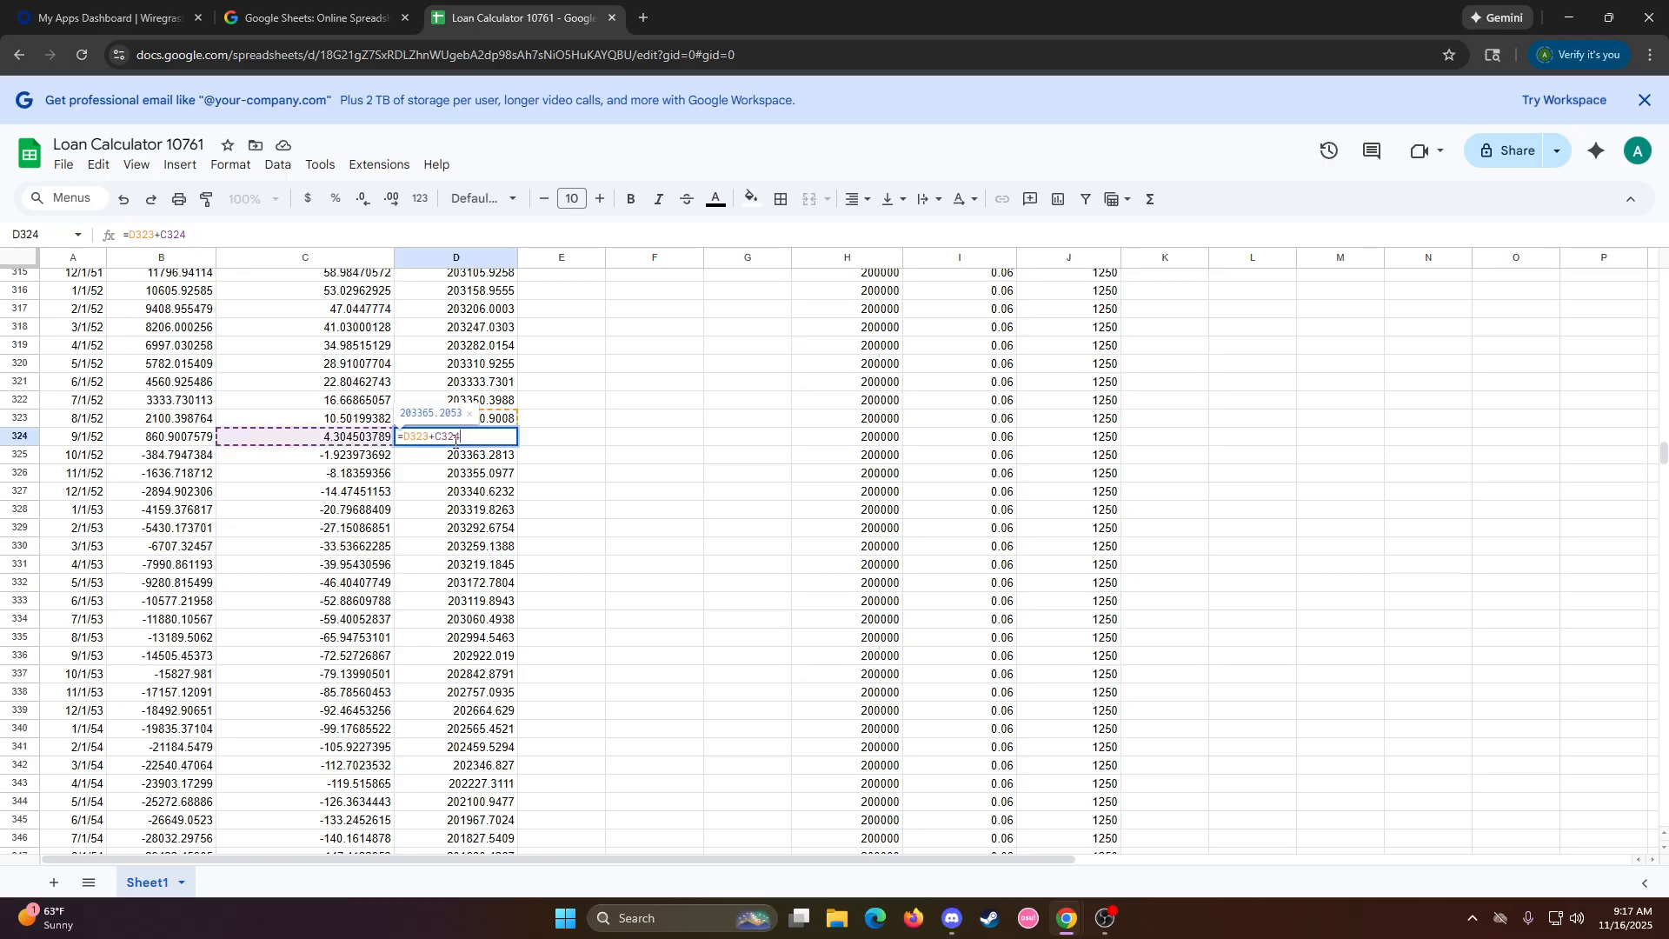
click(535, 445)
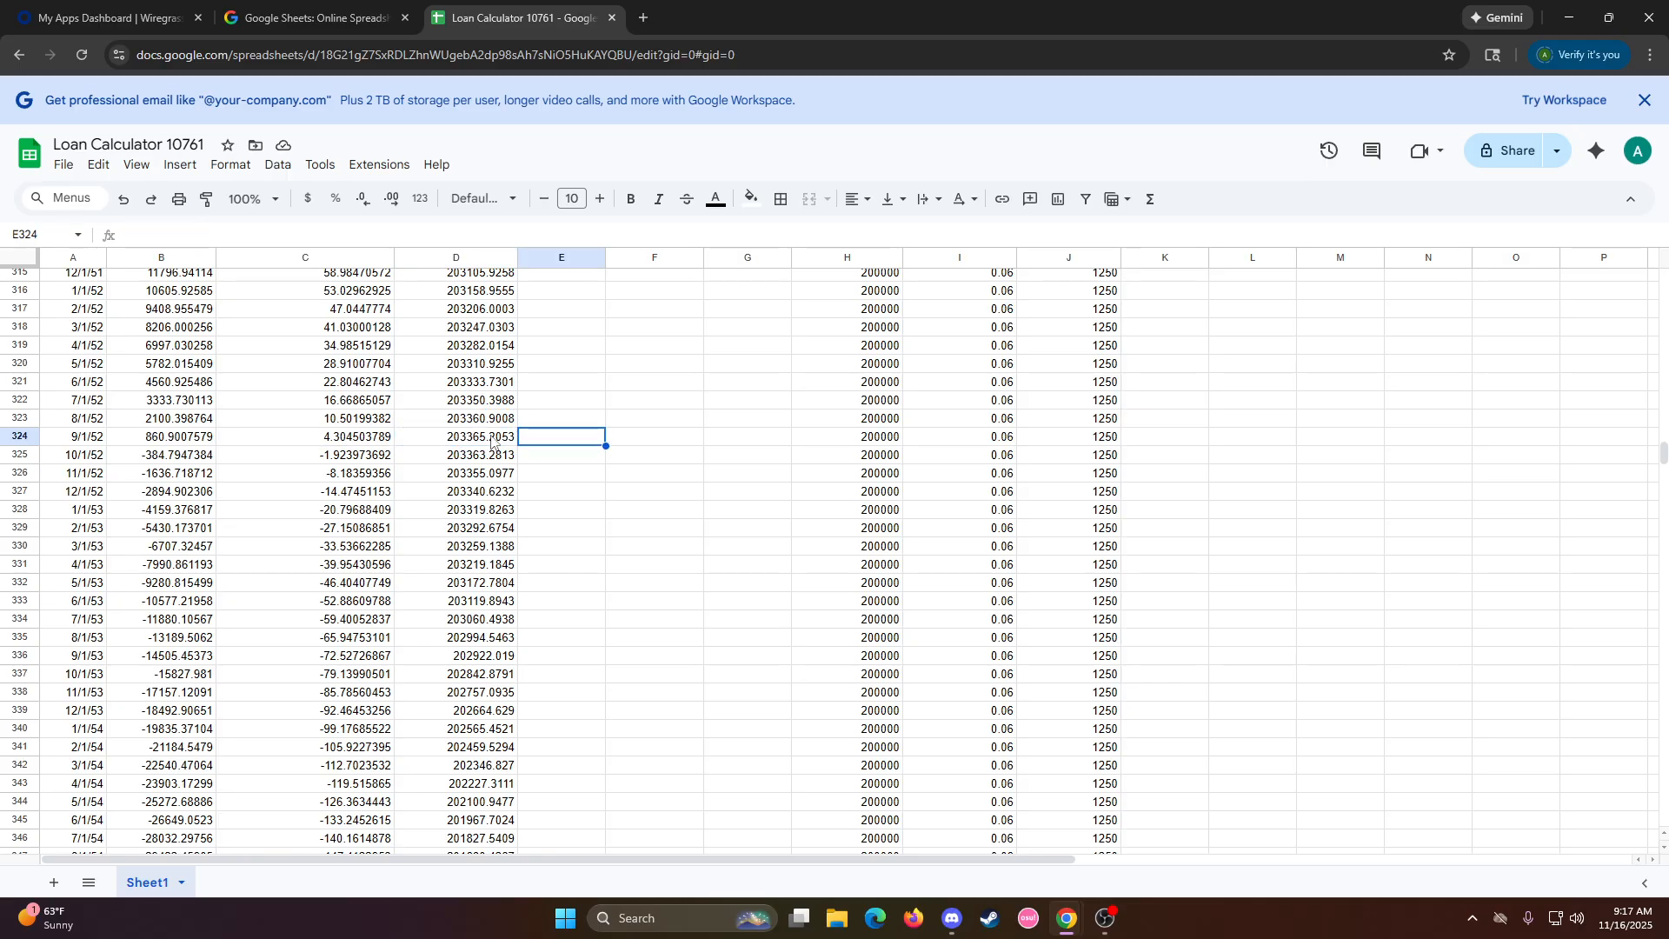
click(513, 442)
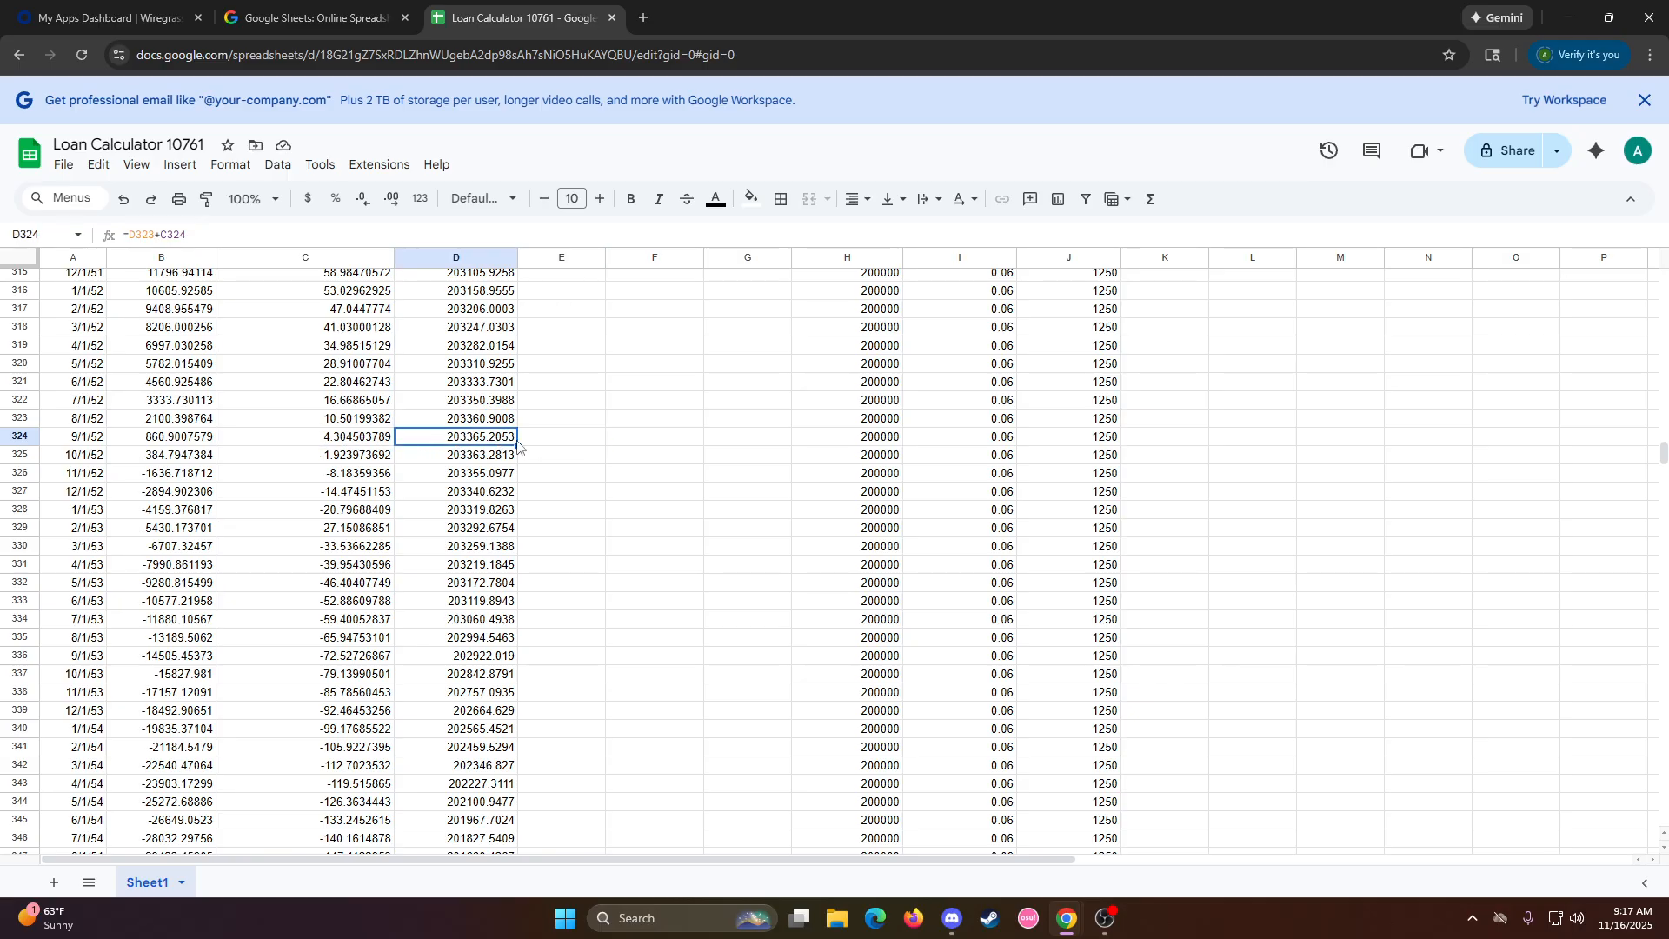
click(883, 440)
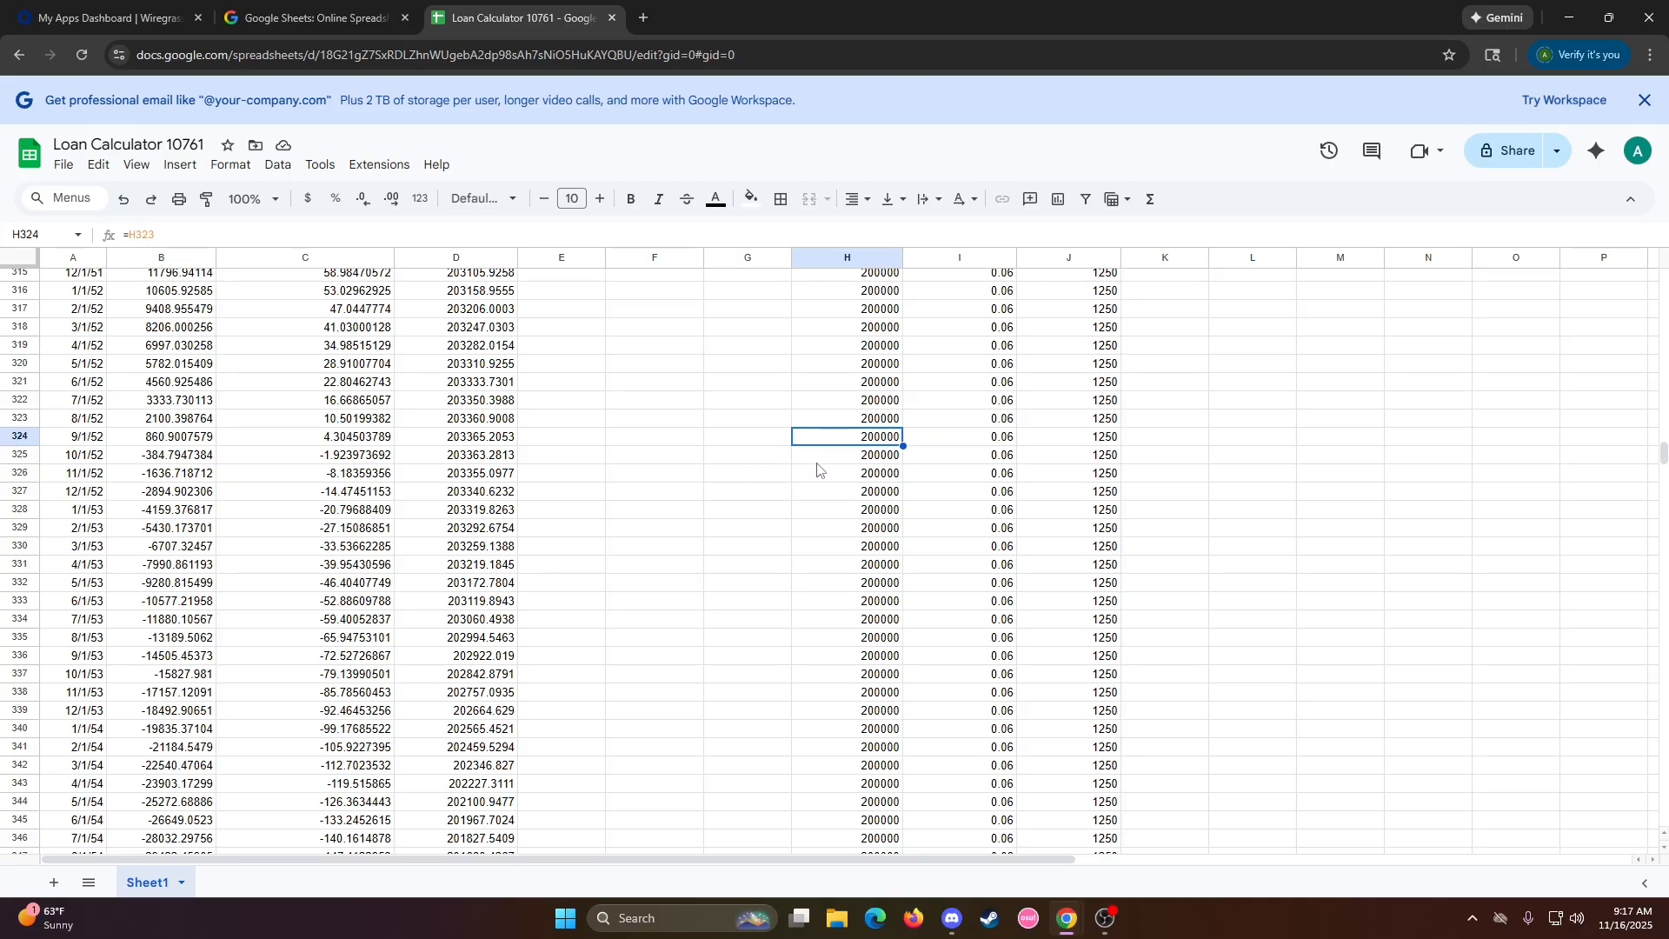
scroll(816, 471, up, 20)
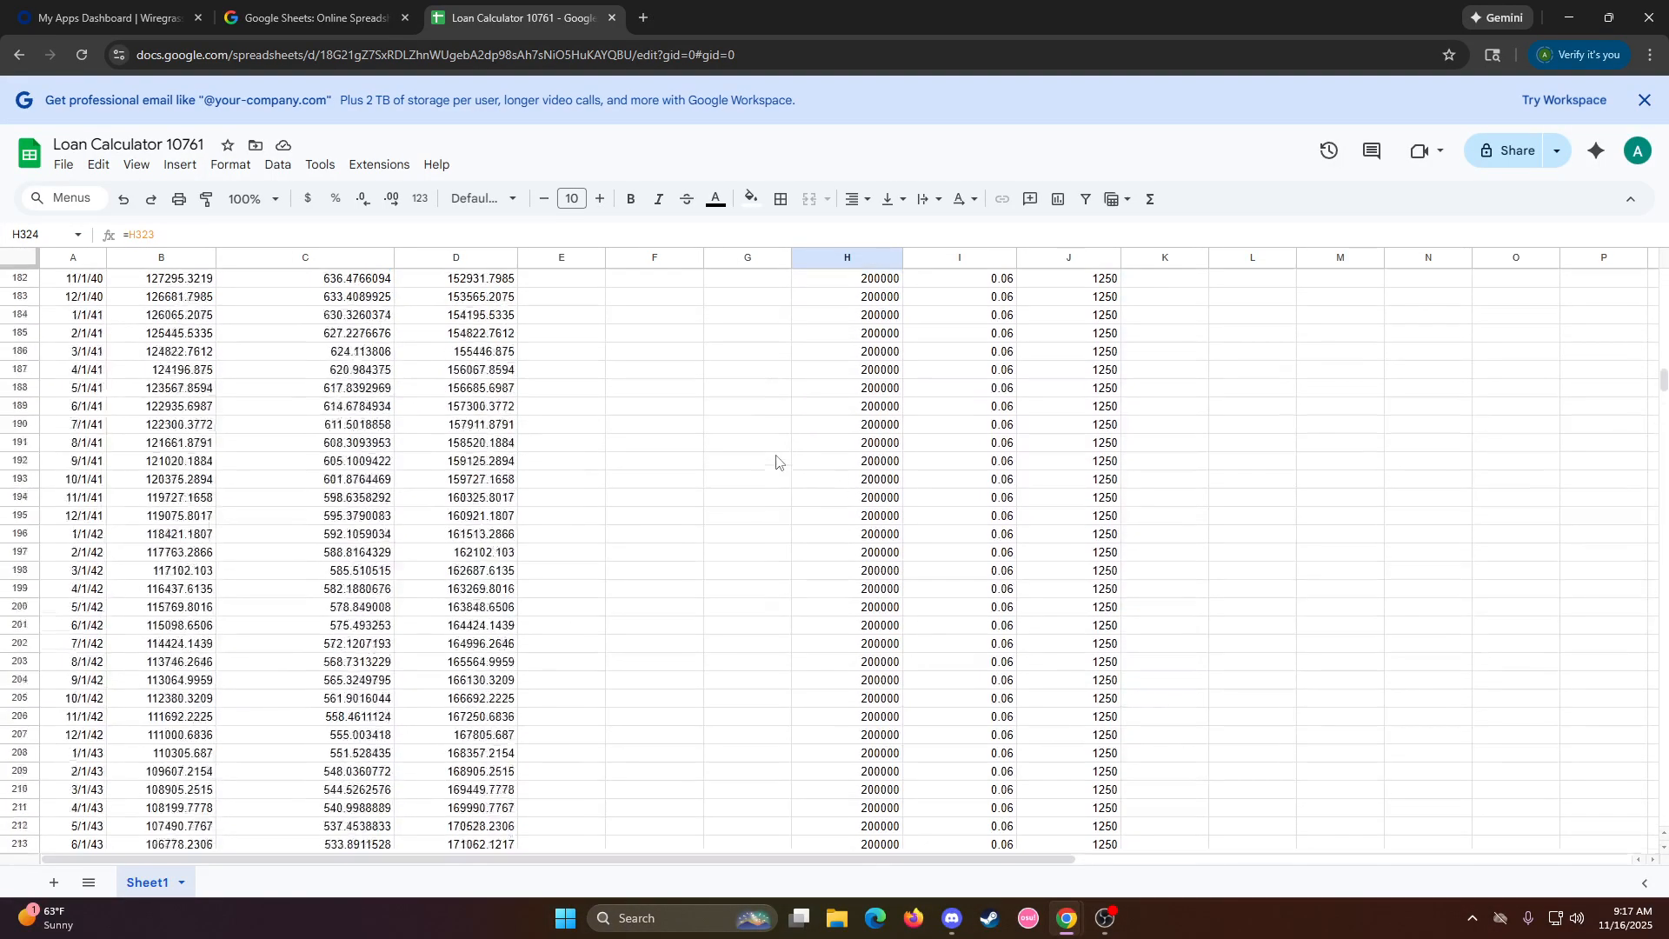
Enter 0 as the starting value for total spent in cell E2 and for principal paid off in cell F2
scroll(785, 453, up, 7)
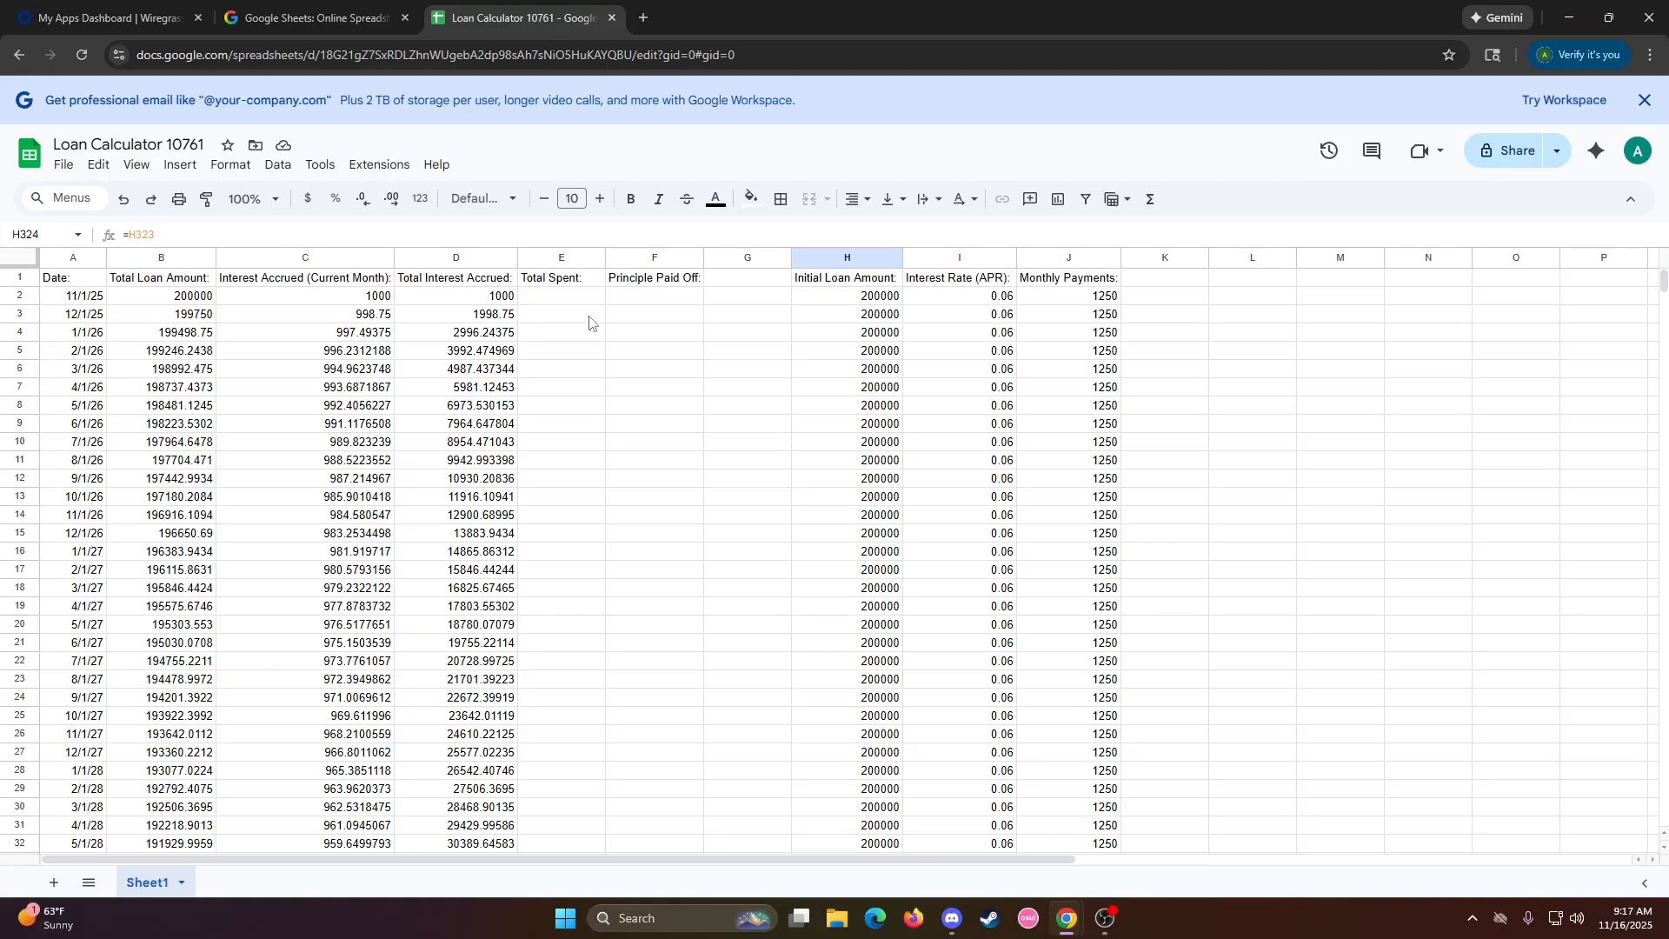
click(574, 297)
double_click(575, 295)
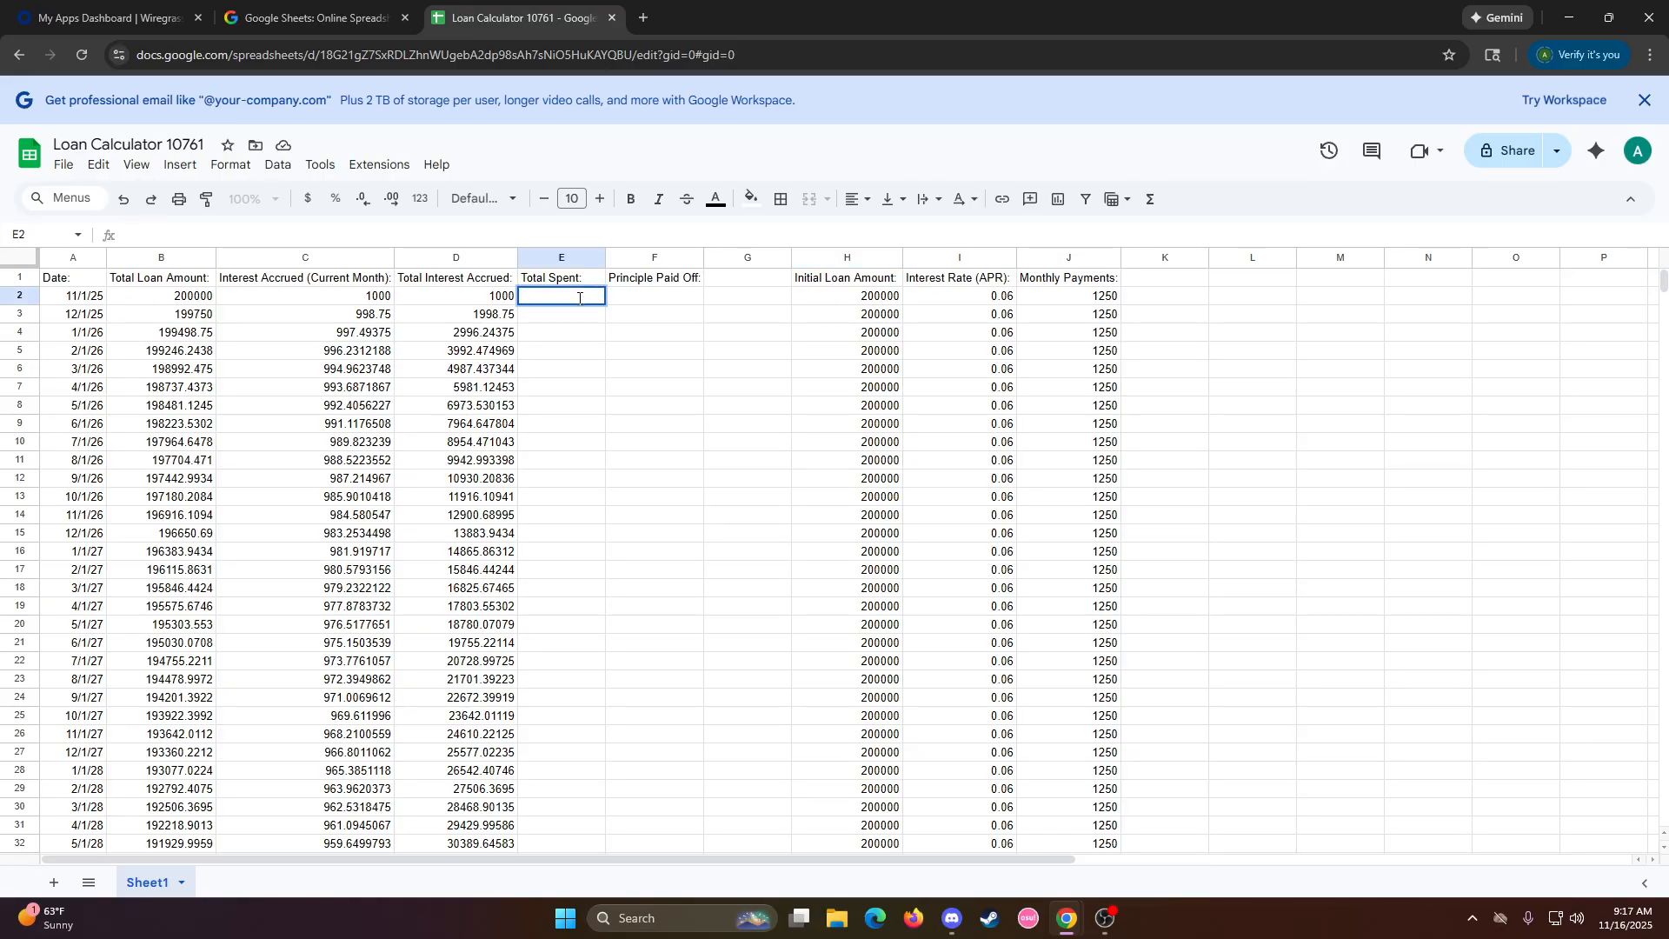
text(=)
key(BackSpace)
click(644, 298)
text(0)
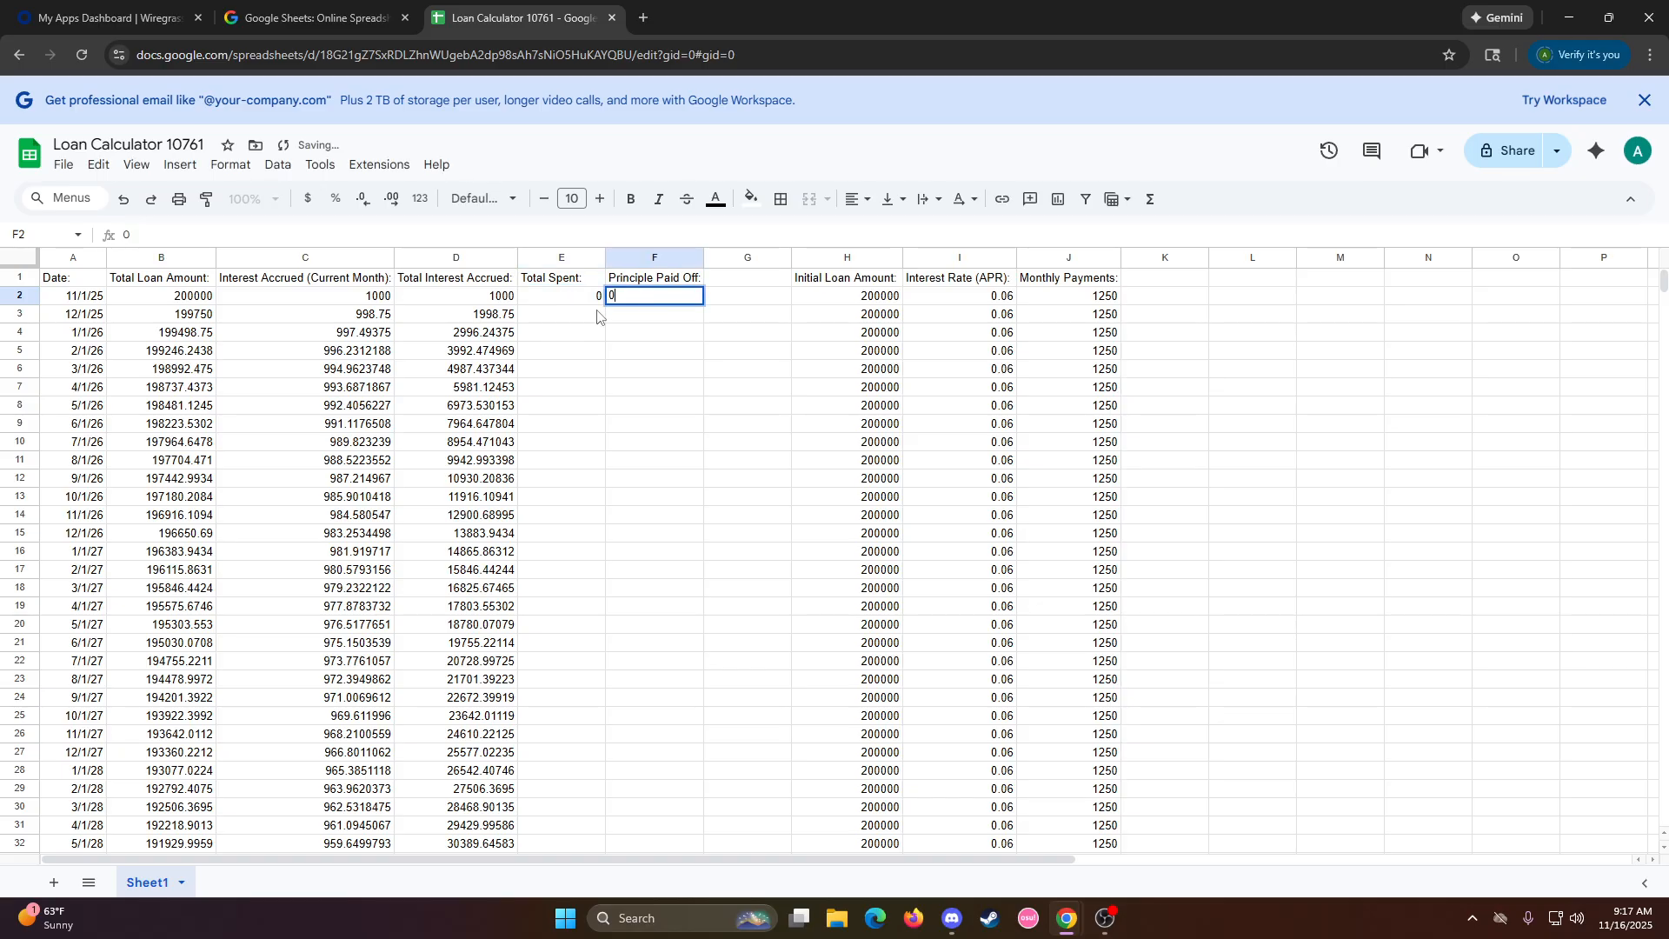
Enter the formula =J2 in cell E3 as the first month's total spent
click(597, 316)
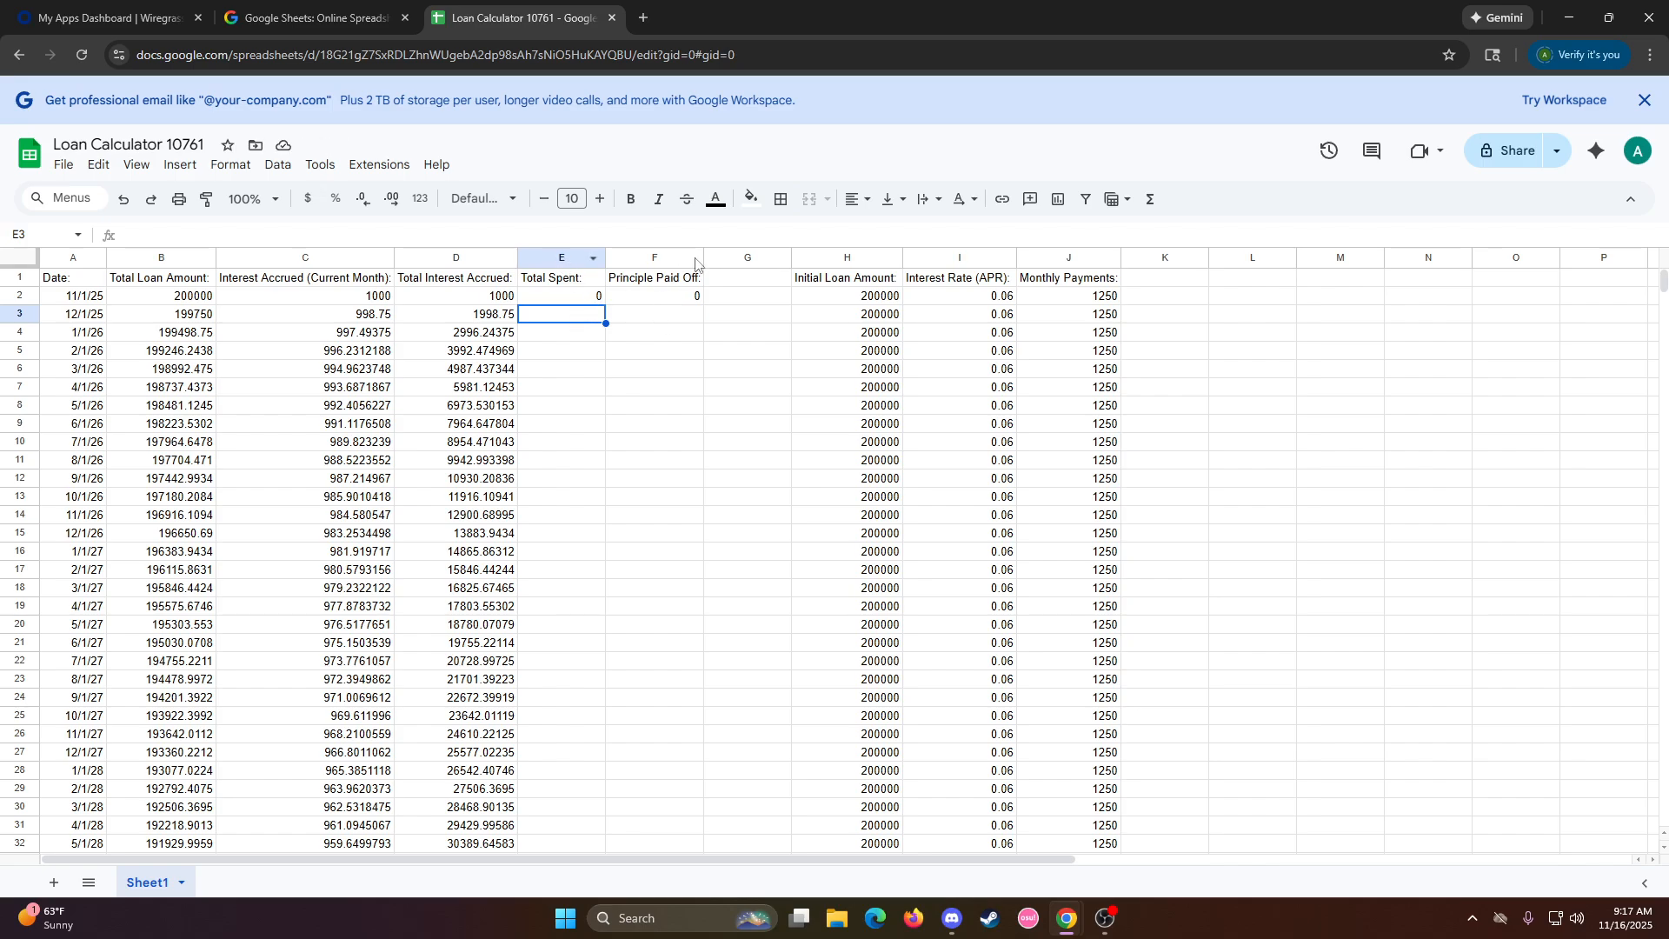
double_click(590, 321)
text(=)
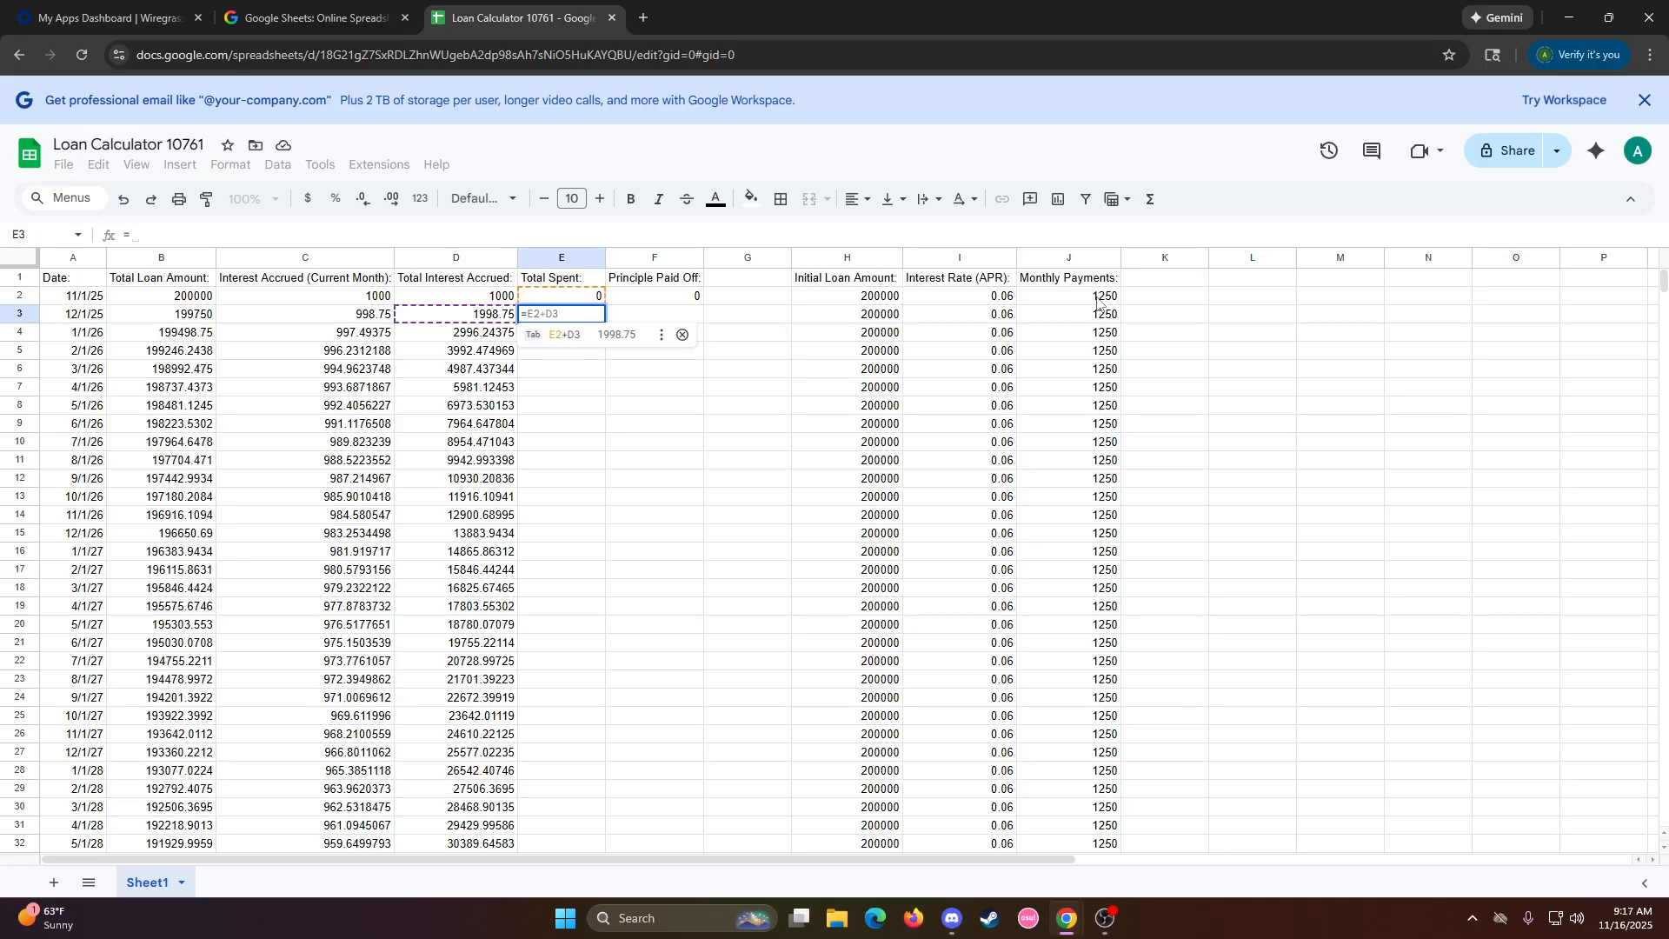
click(1098, 298)
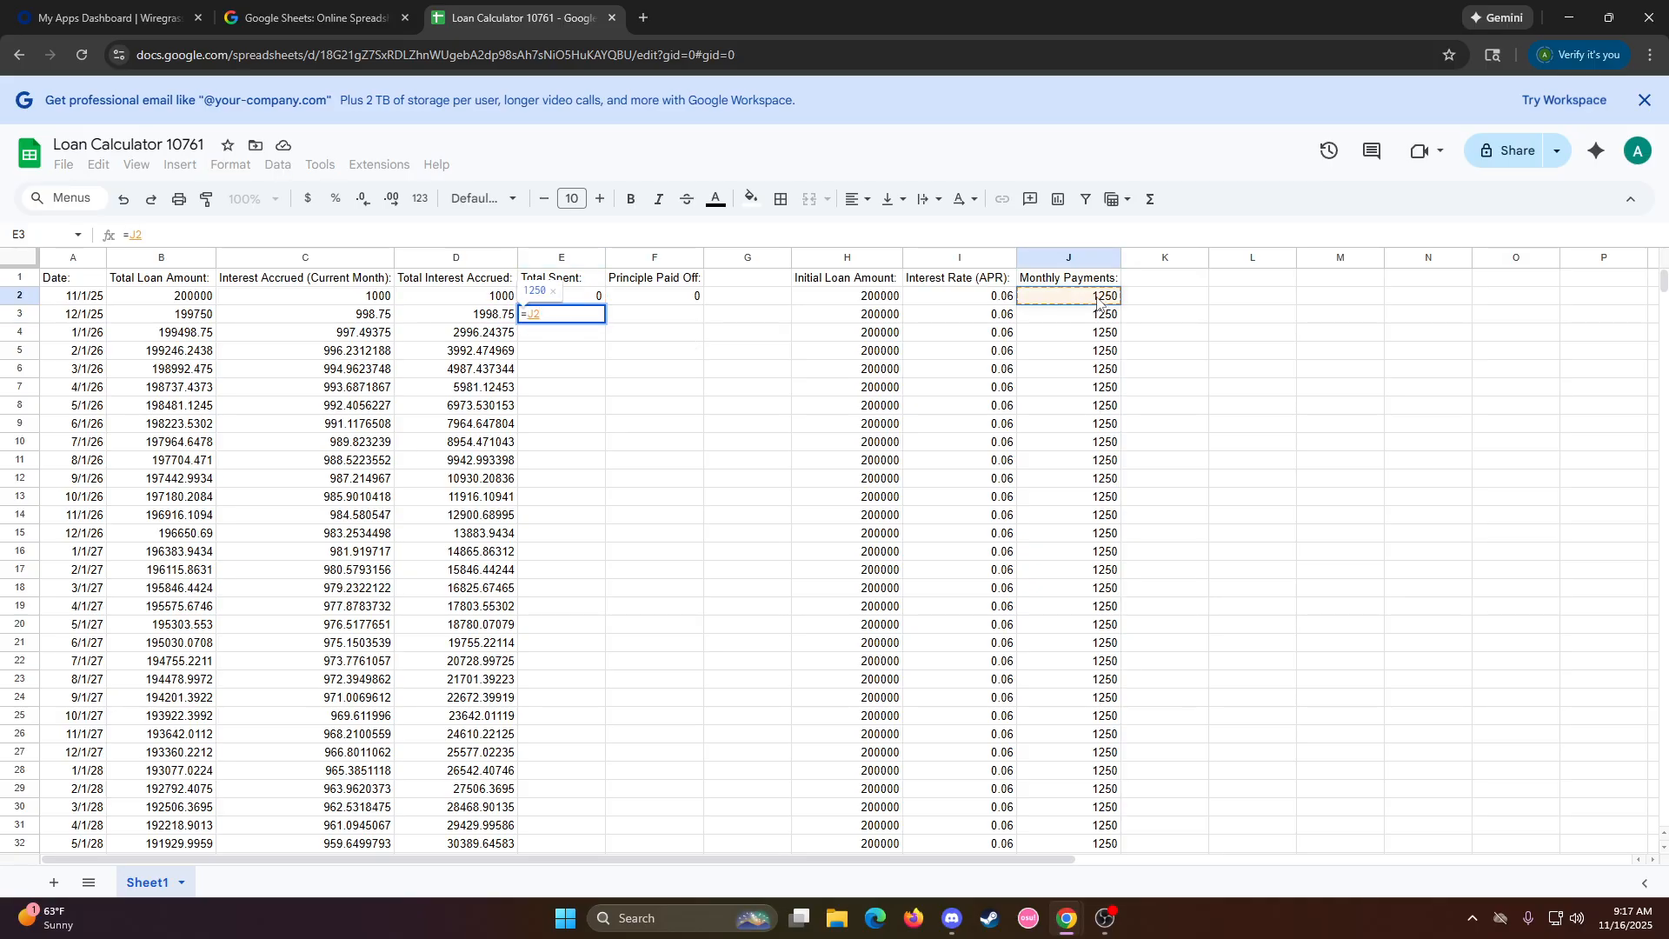
key(Return)
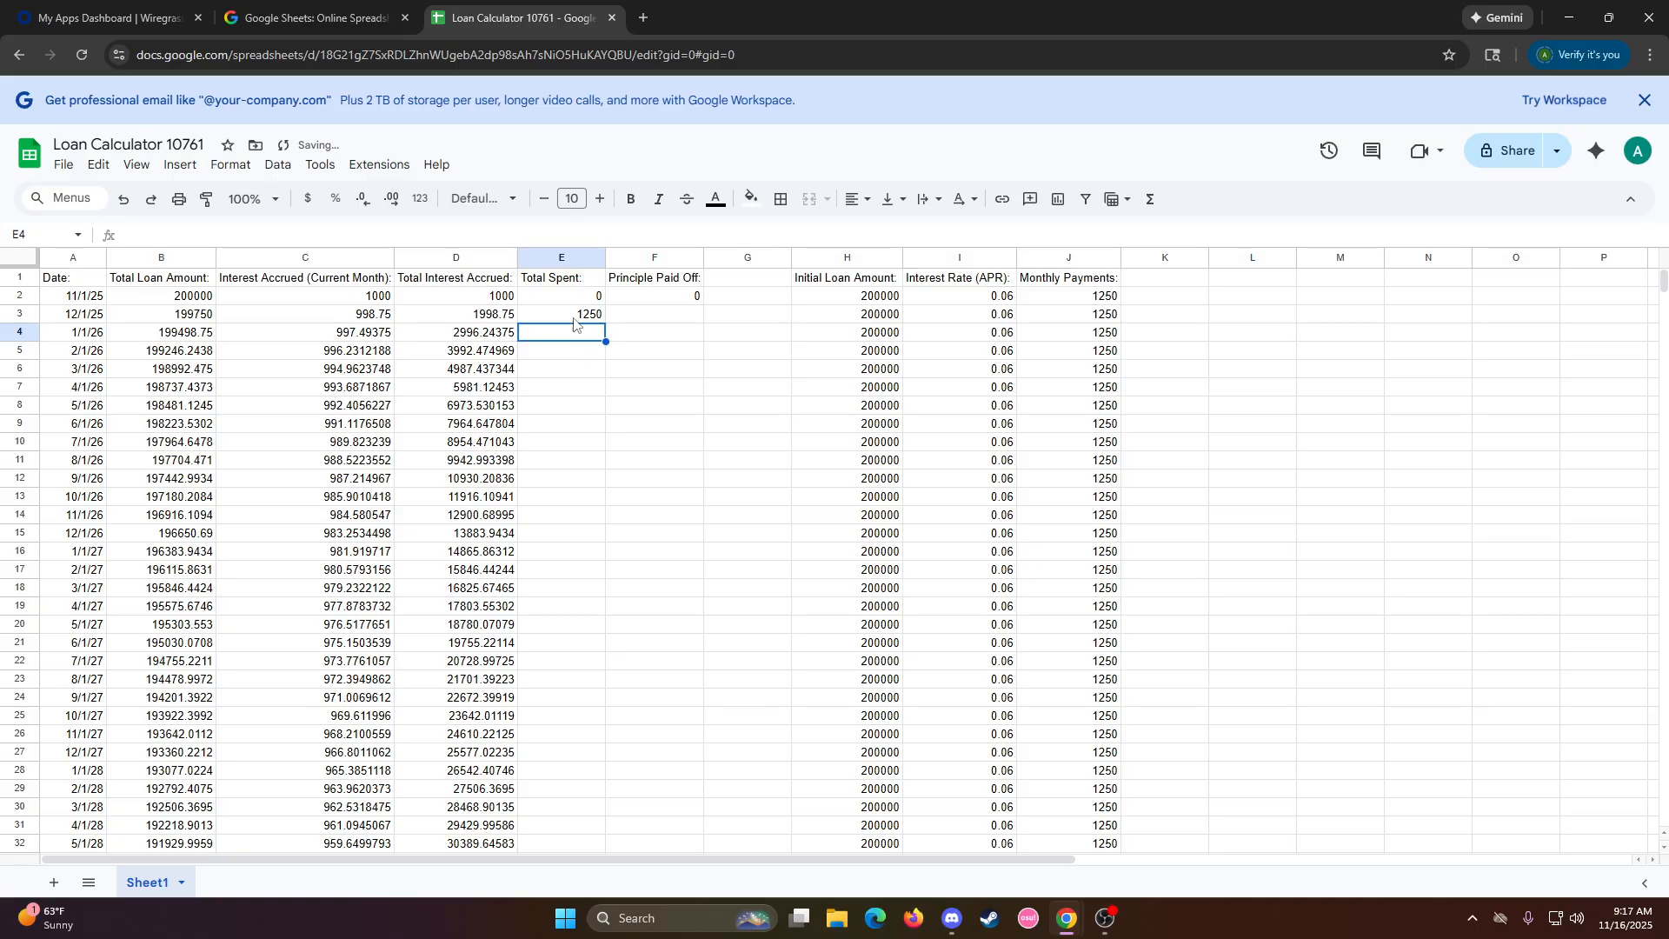
Enter the running-total formula =E3+J3 in cell E4 and fill it down column E
key(Up)
click(564, 336)
text(=)
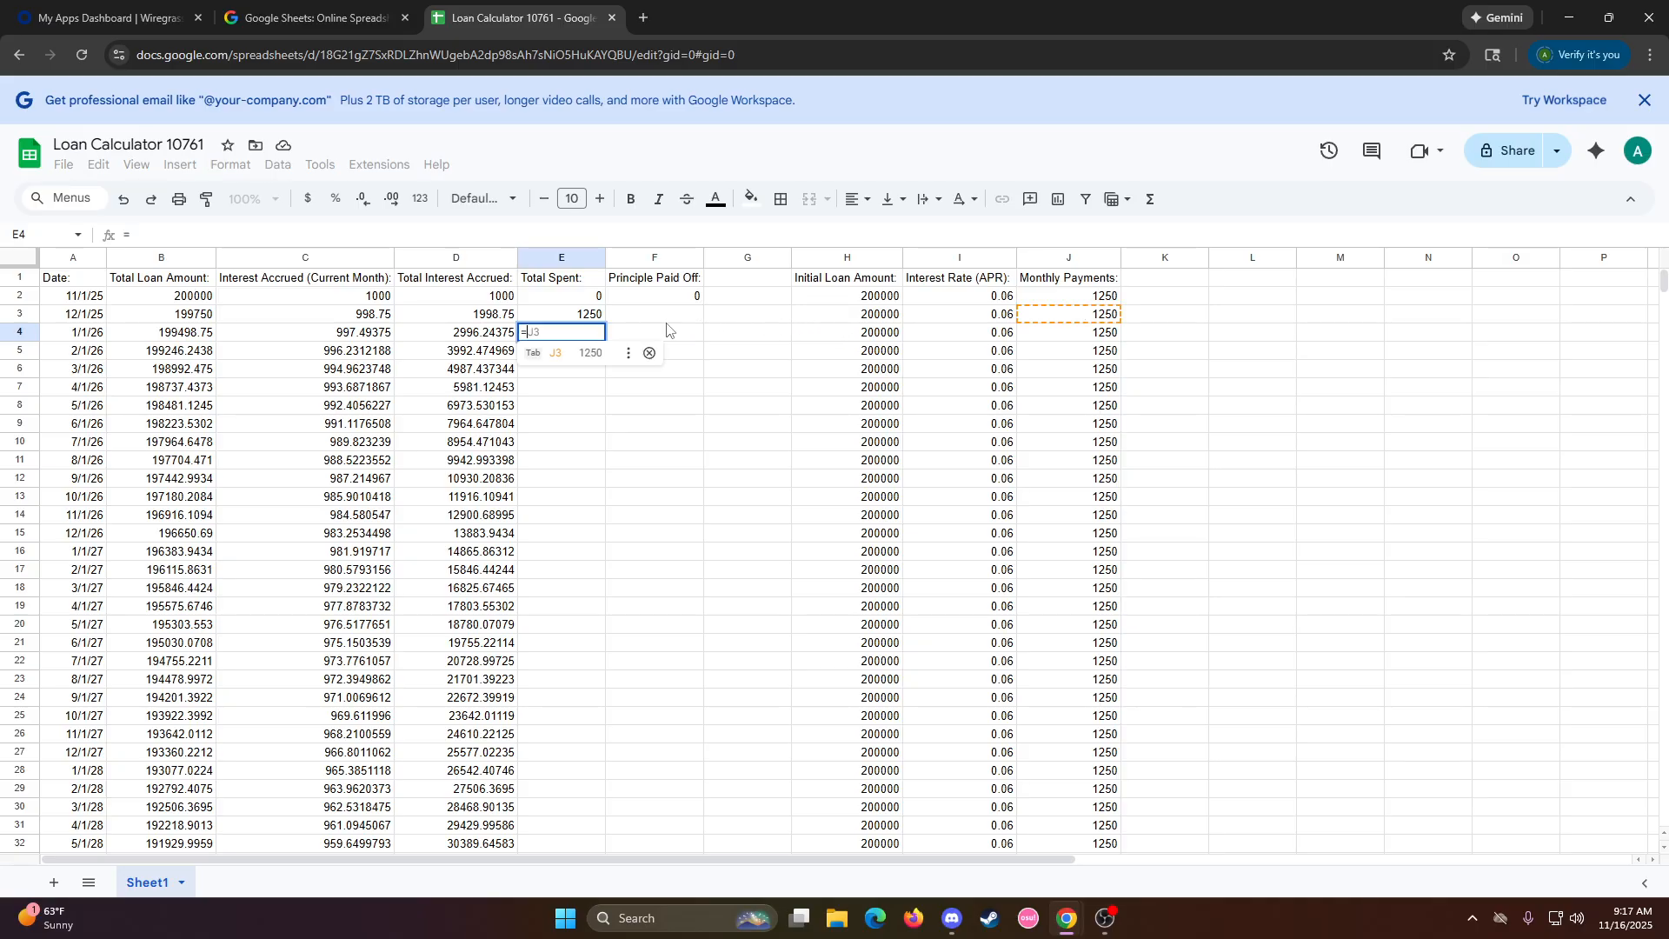
click(567, 320)
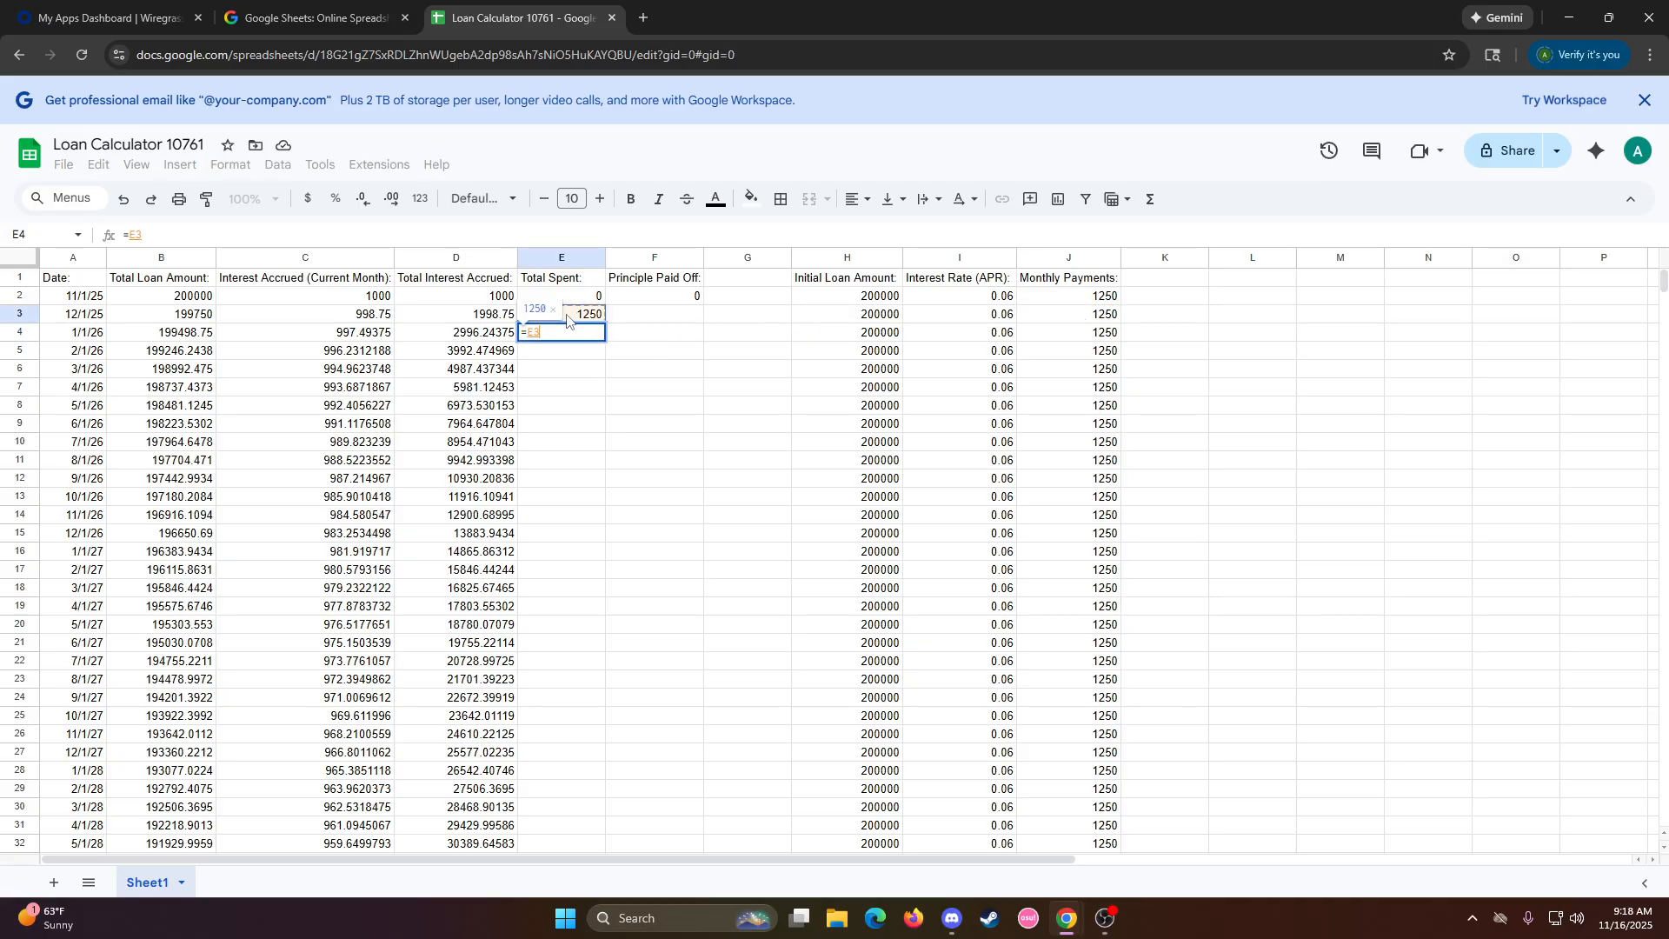
text(+)
click(1076, 317)
key(Return)
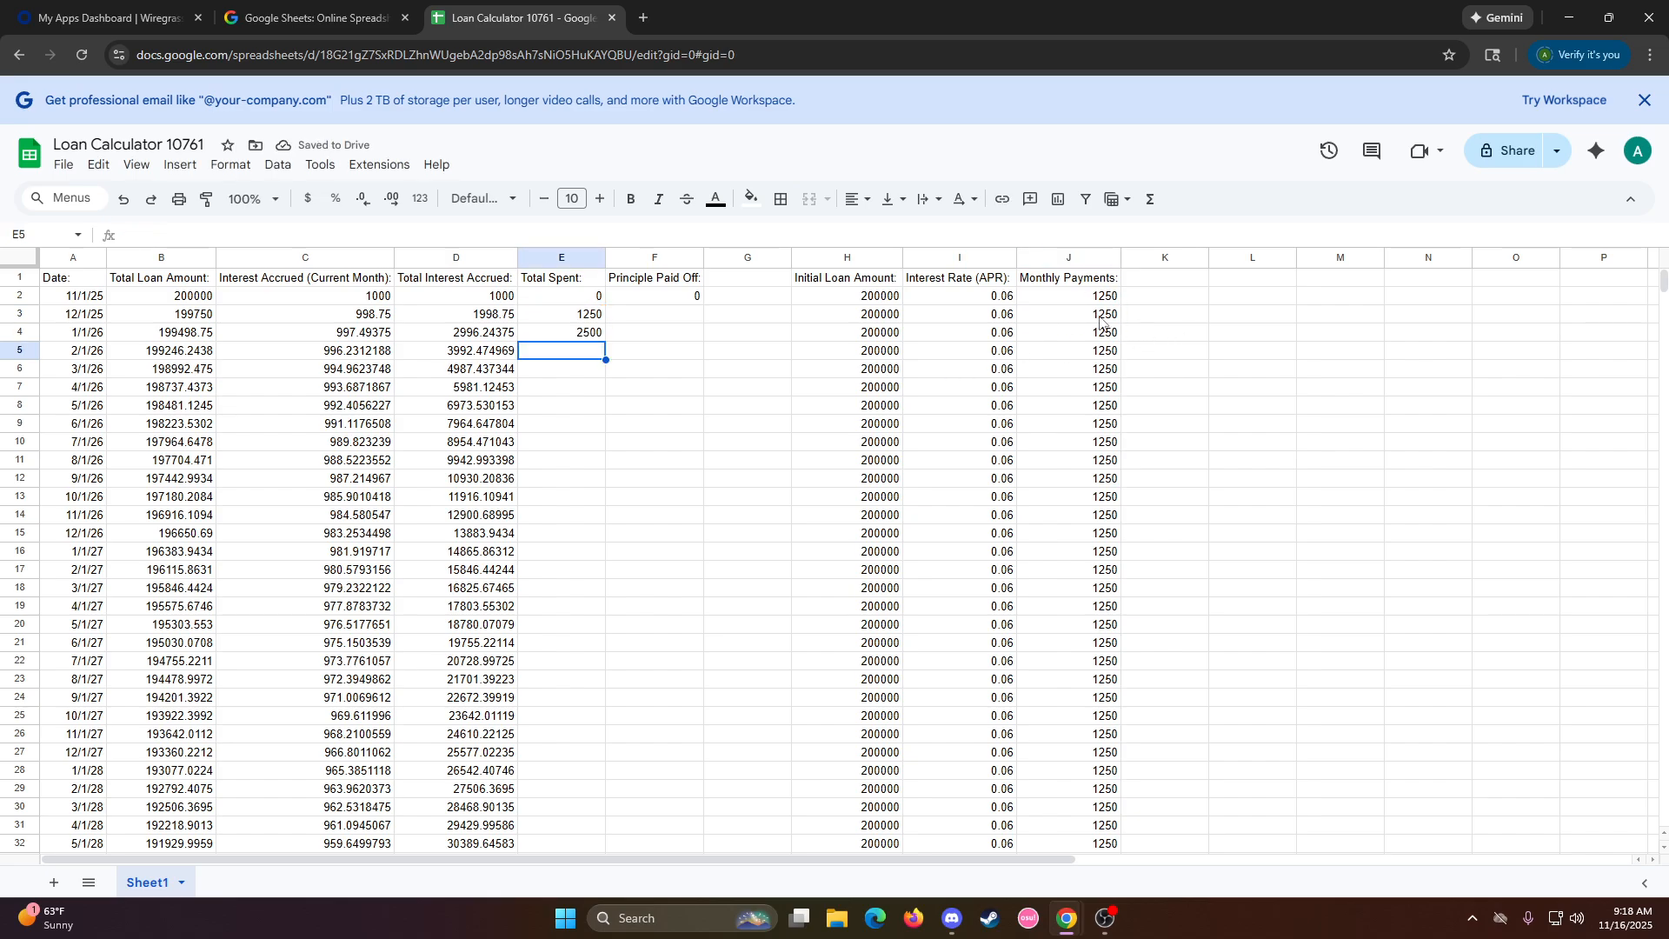
click(586, 332)
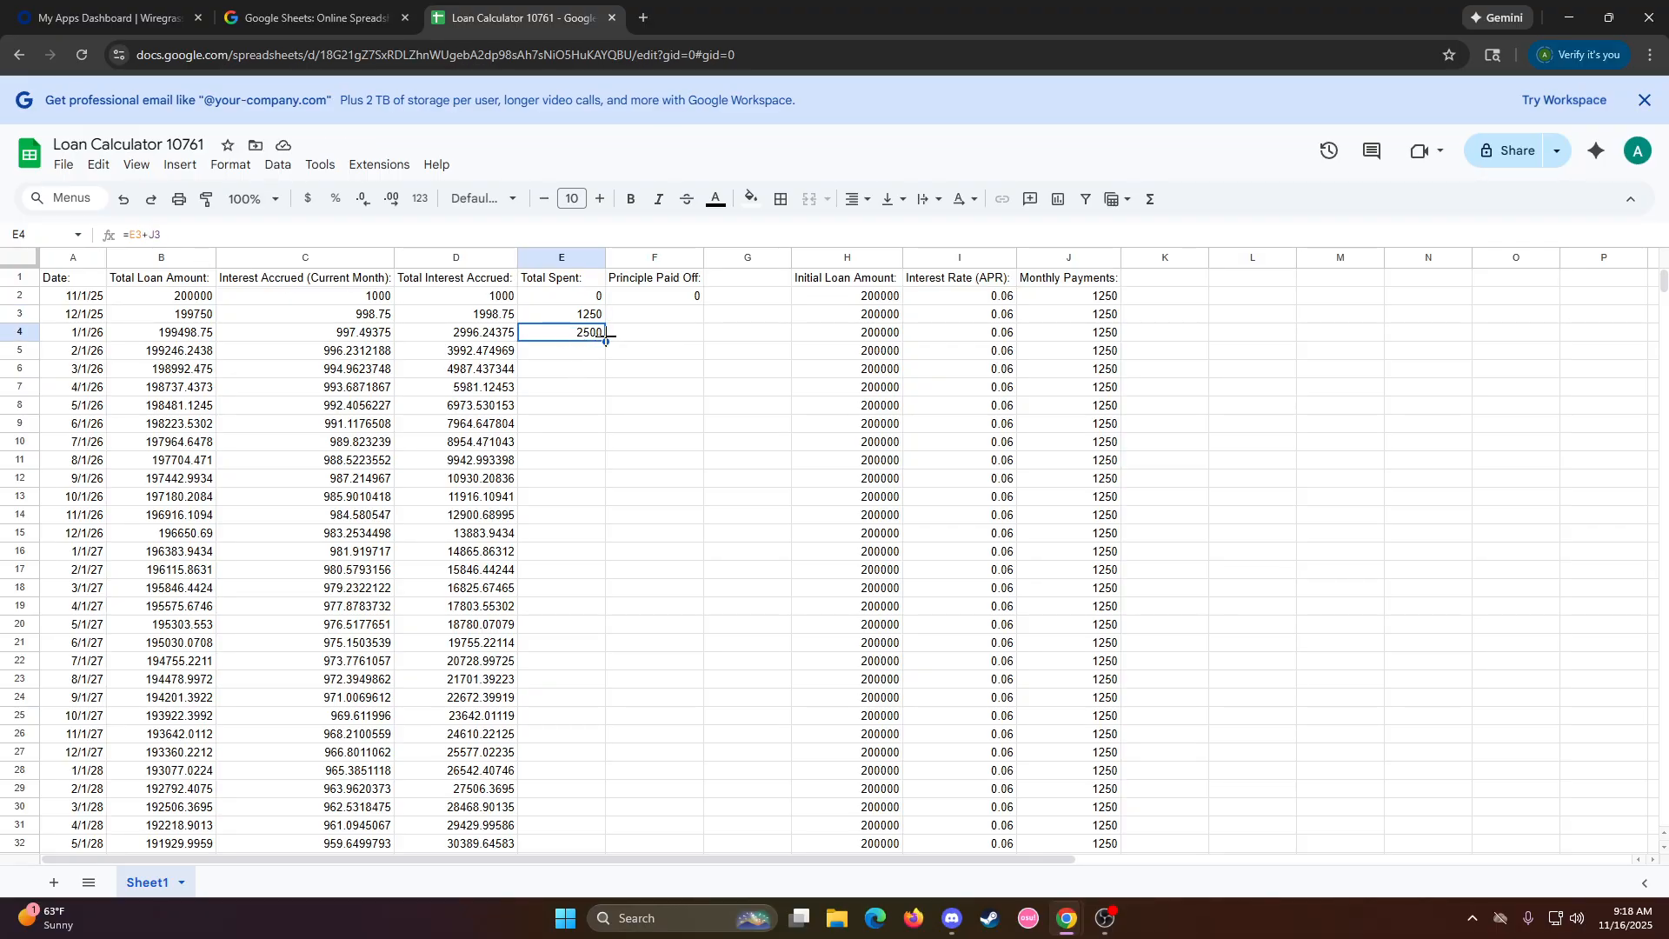
click(589, 317)
click(569, 337)
double_click(606, 341)
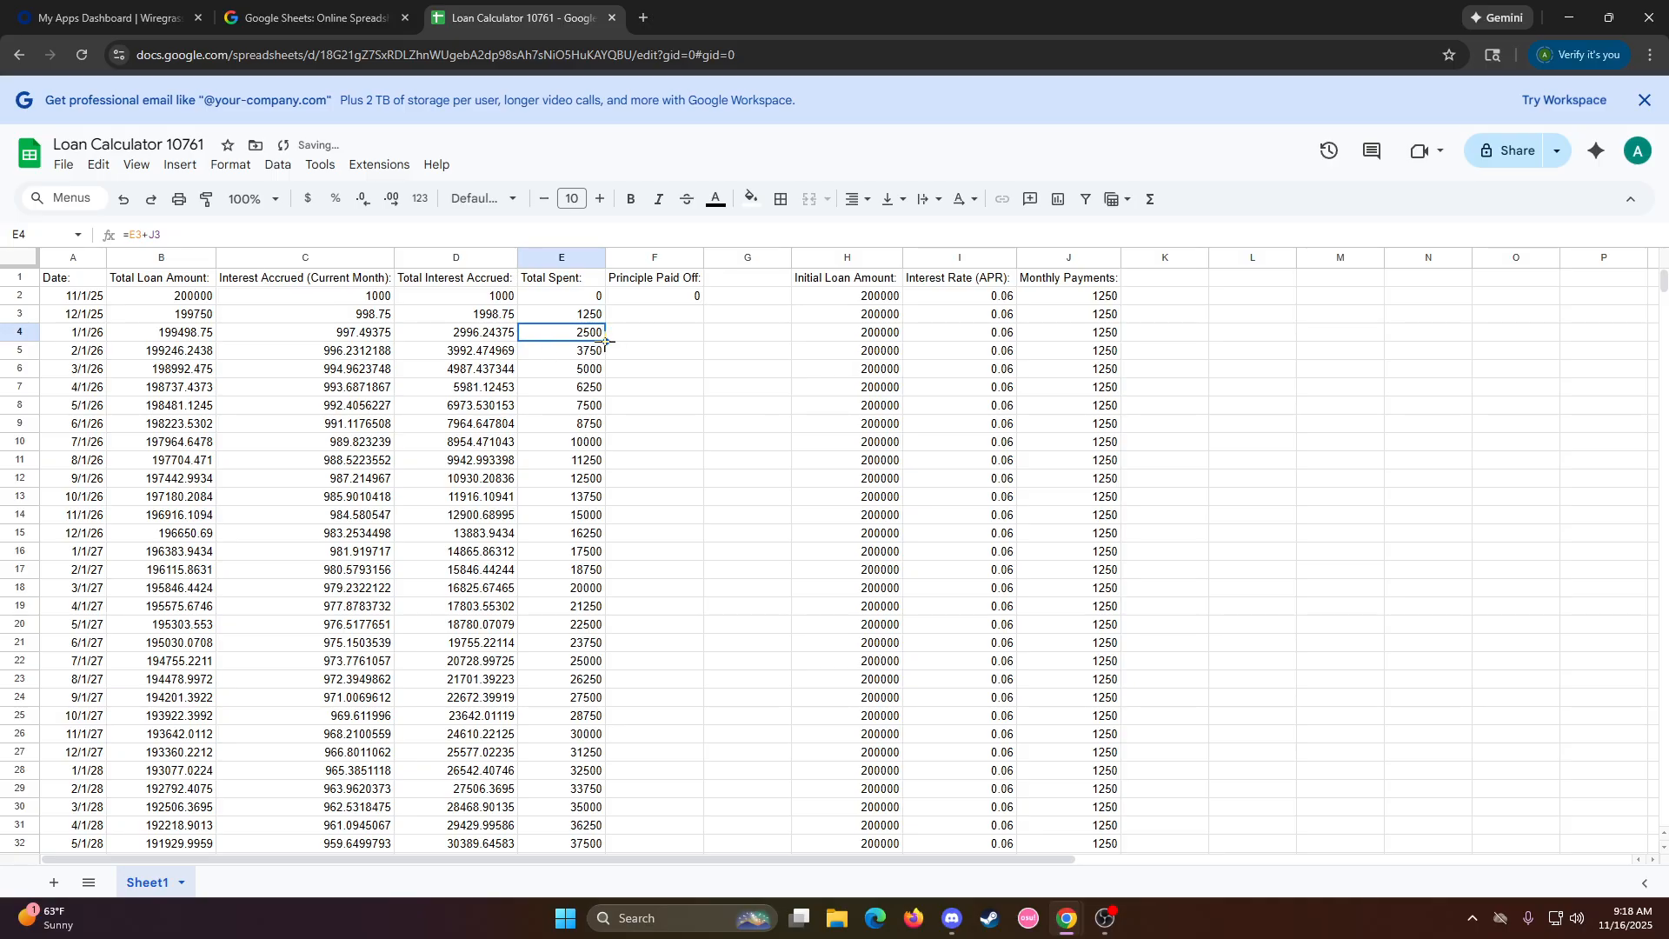
Examine how the total spent builds up month by month in the first rows of column E
key(Down)
key(Down)
key(Down)
key(Down)
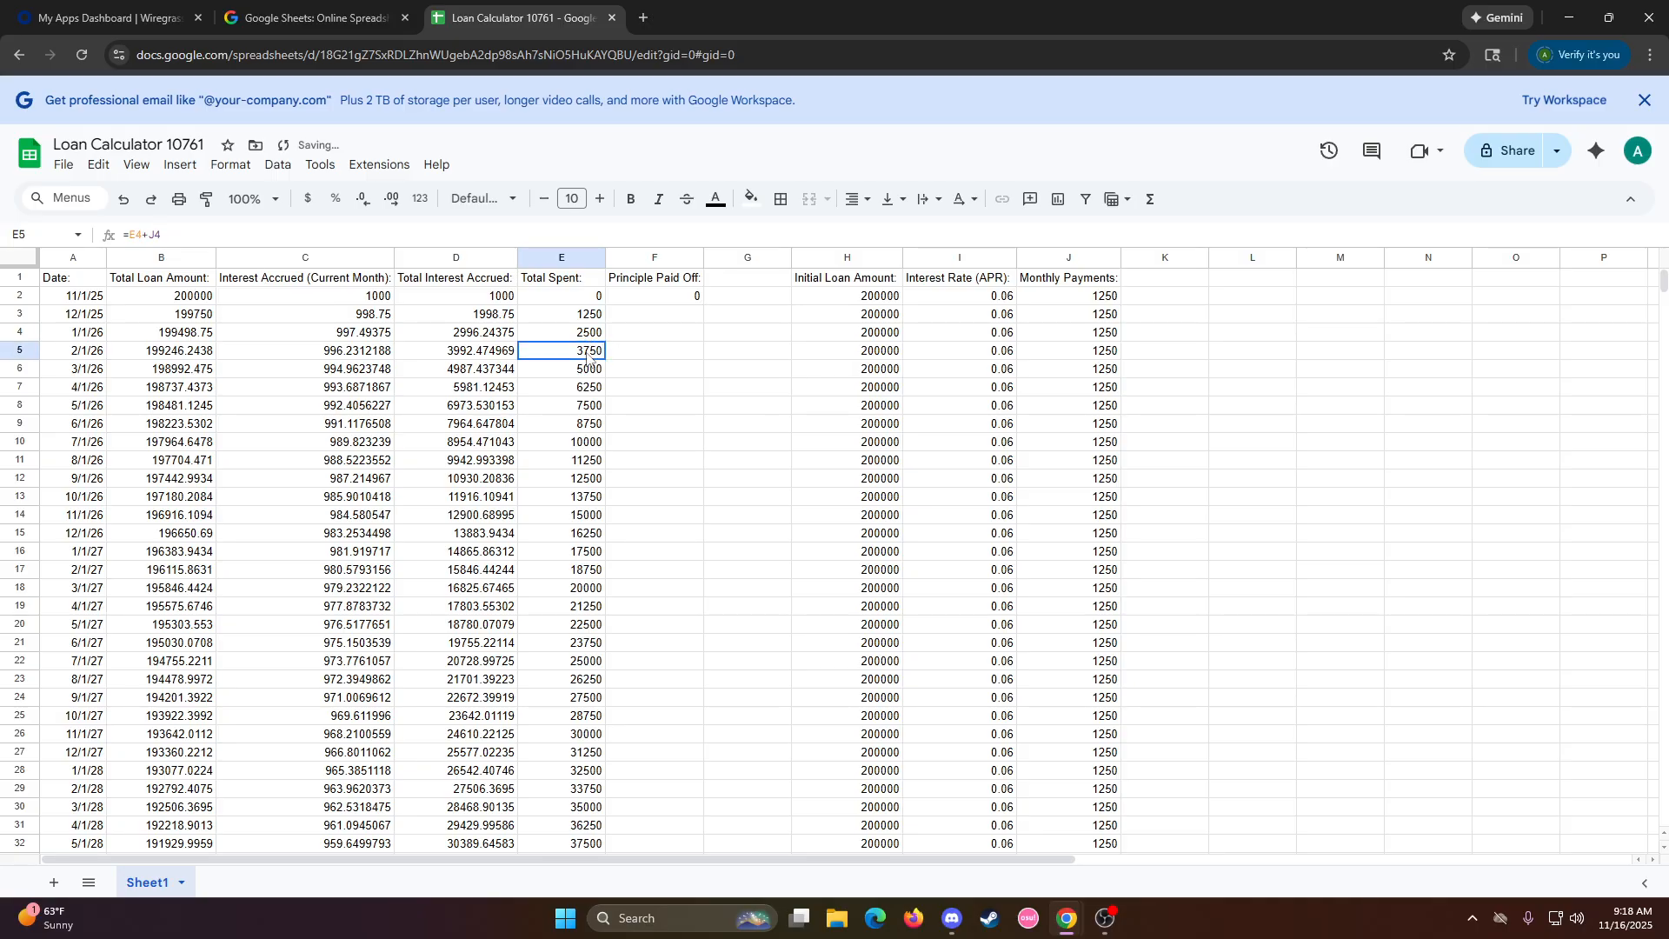
key(Down)
key(Down)
key(Down)
key(Down)
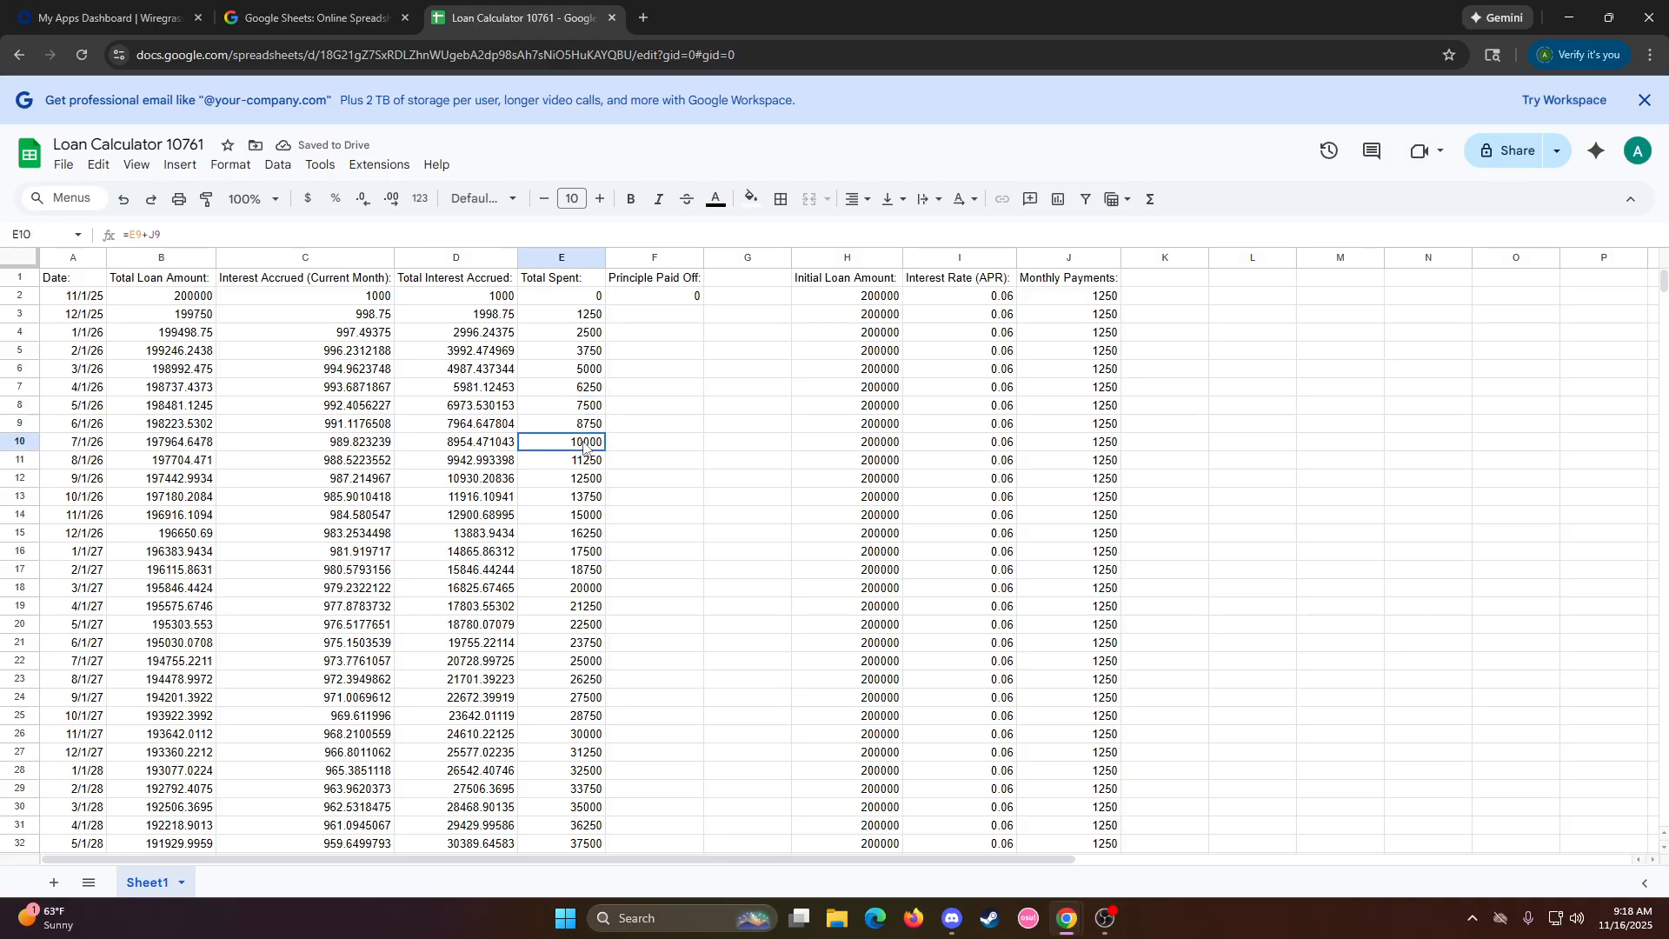
click(580, 320)
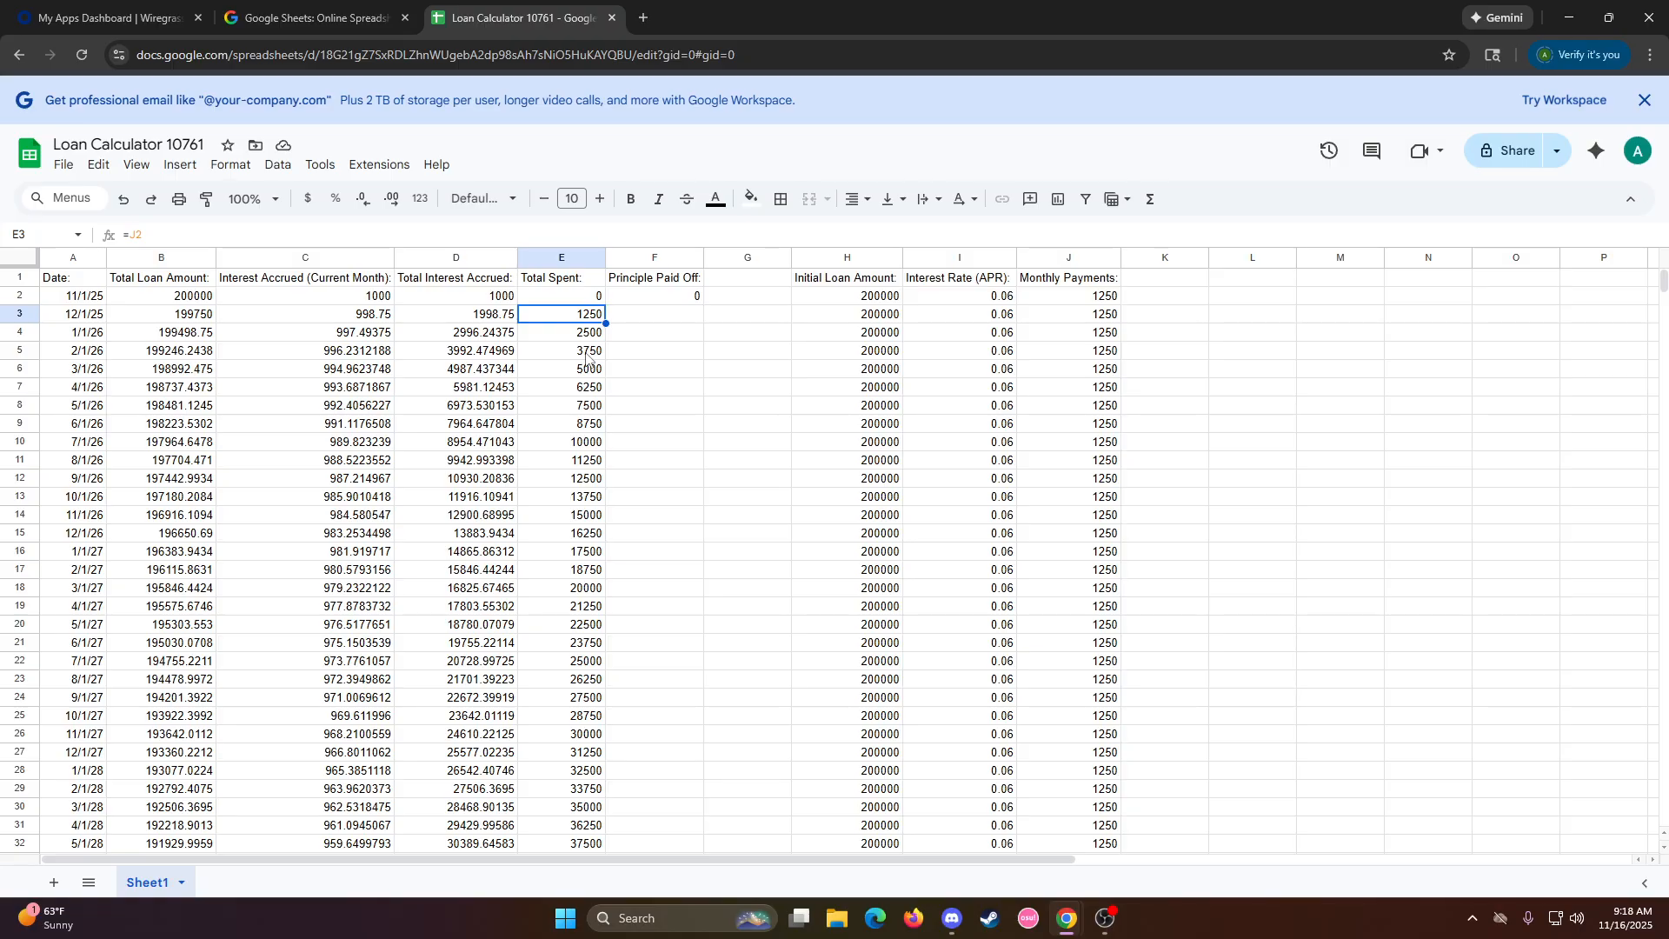
Enter the formula =B2-B3 in cell F3 for the principal paid off and fill it down column F
double_click(648, 317)
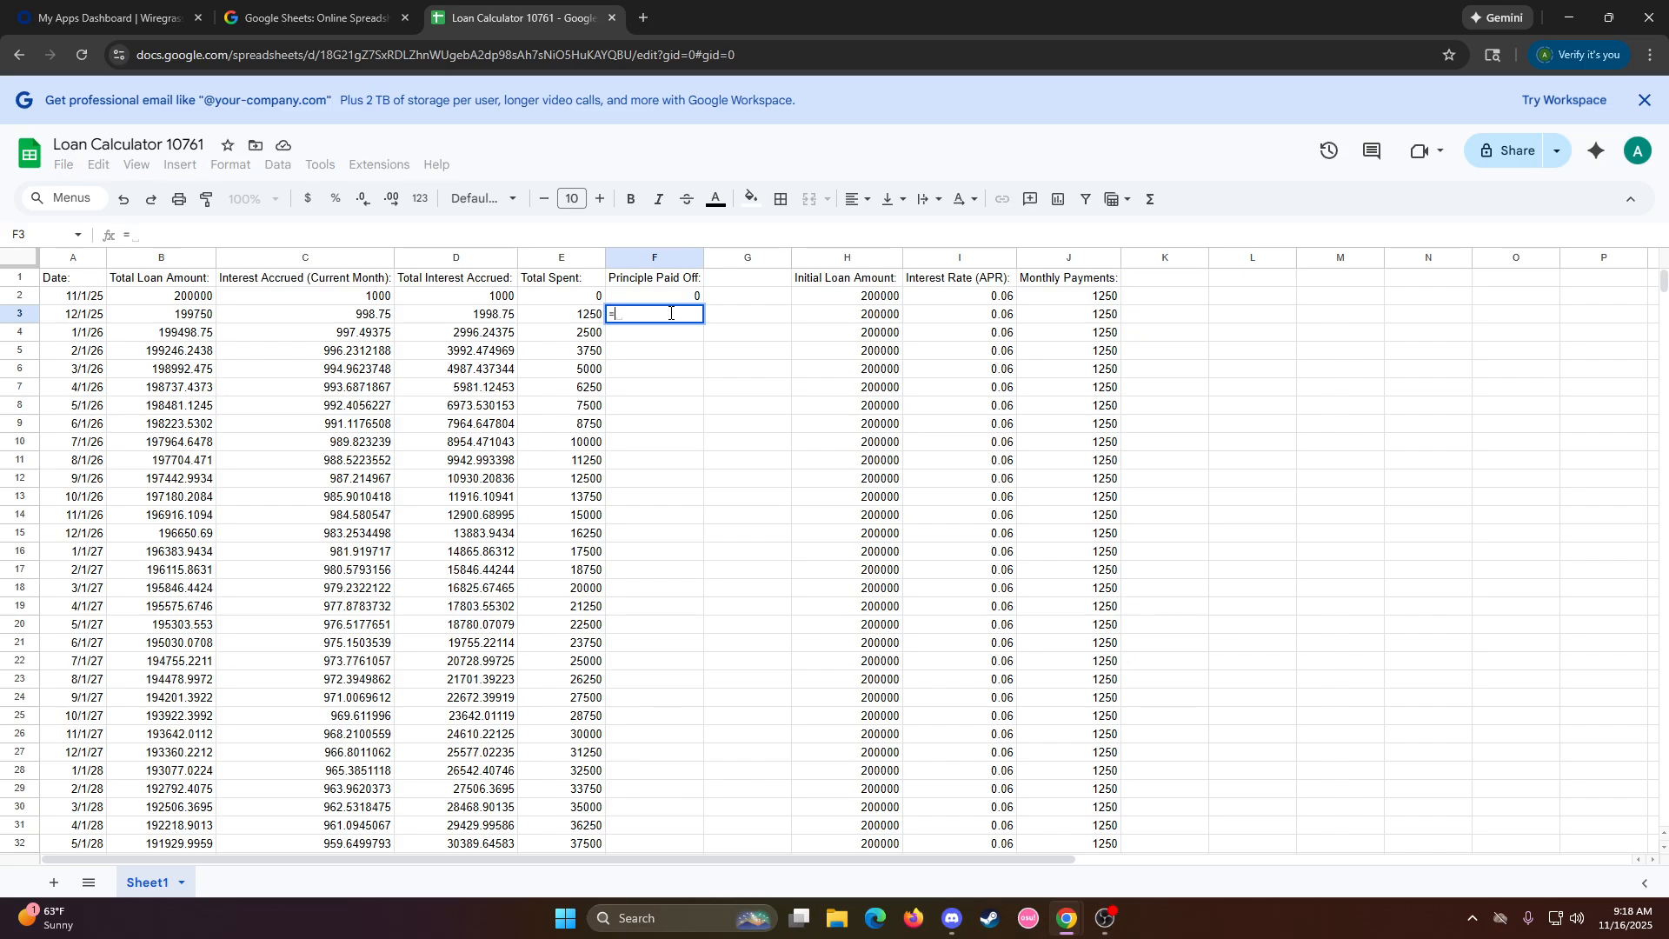
click(175, 300)
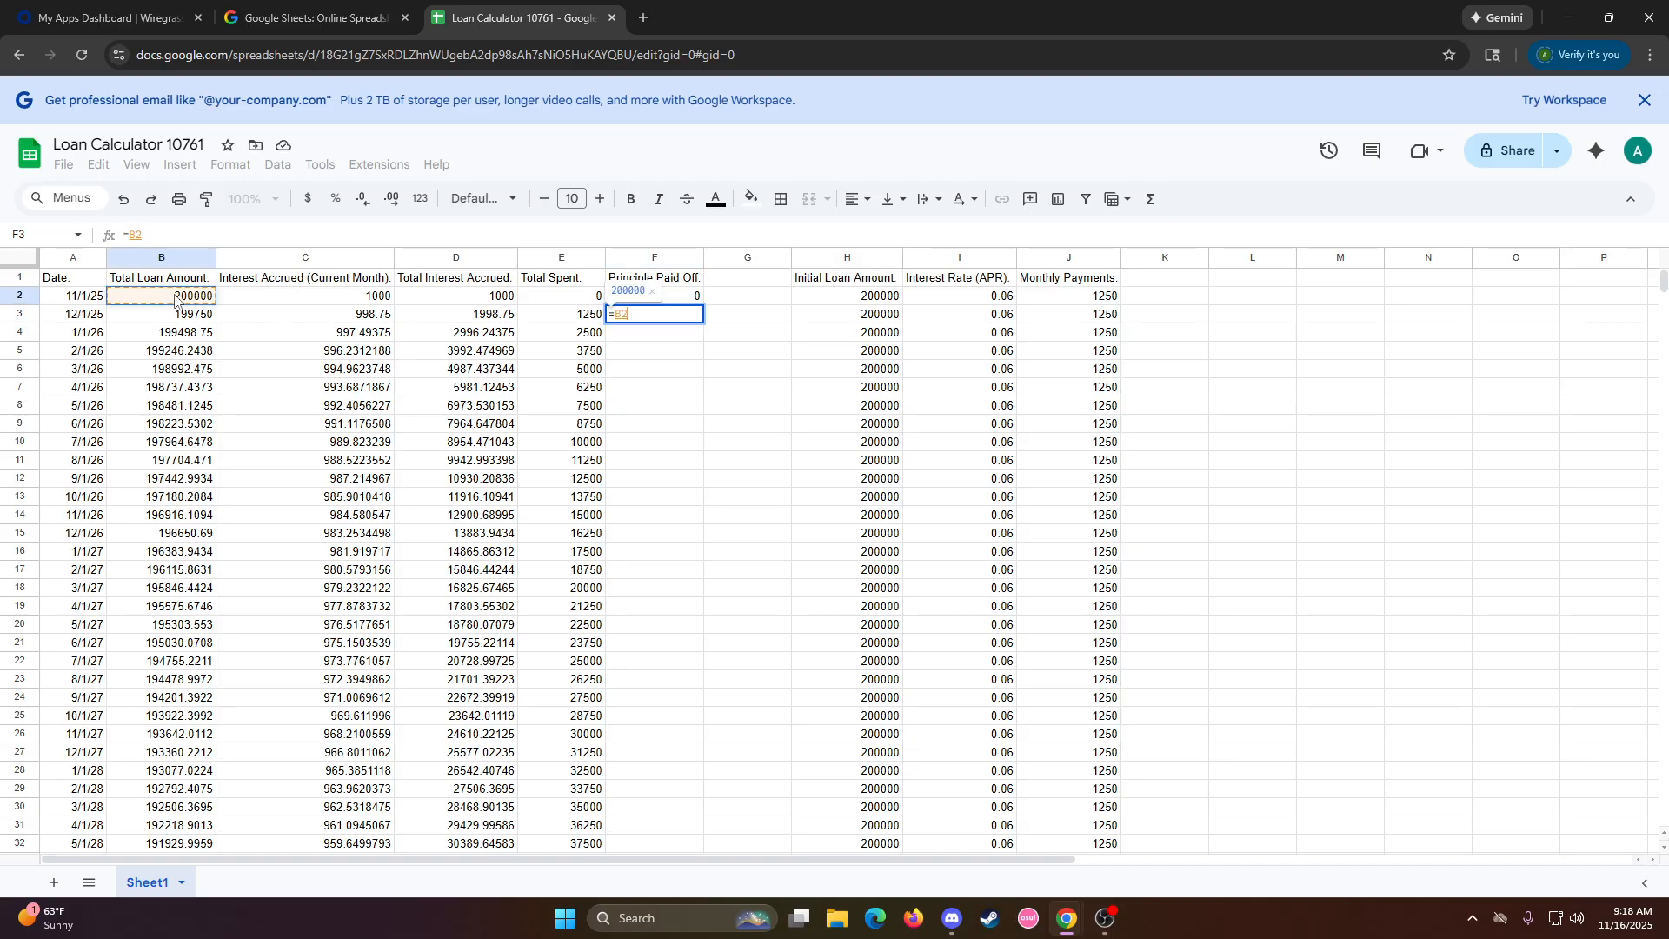
text(-)
click(180, 317)
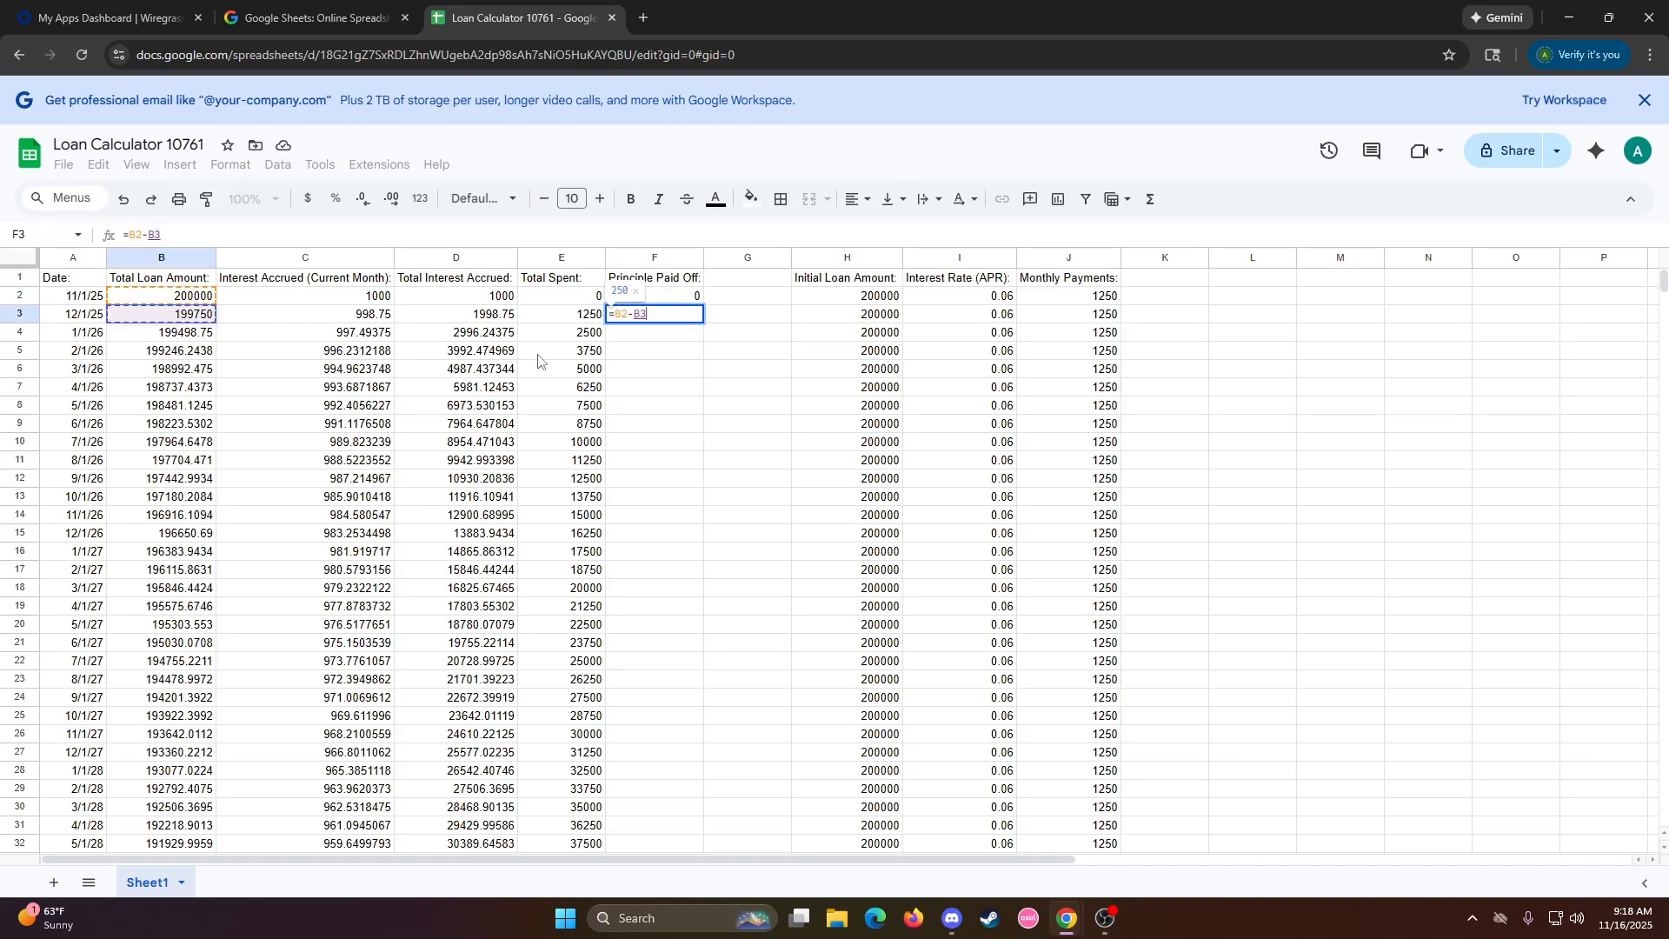
key(Return)
click(683, 320)
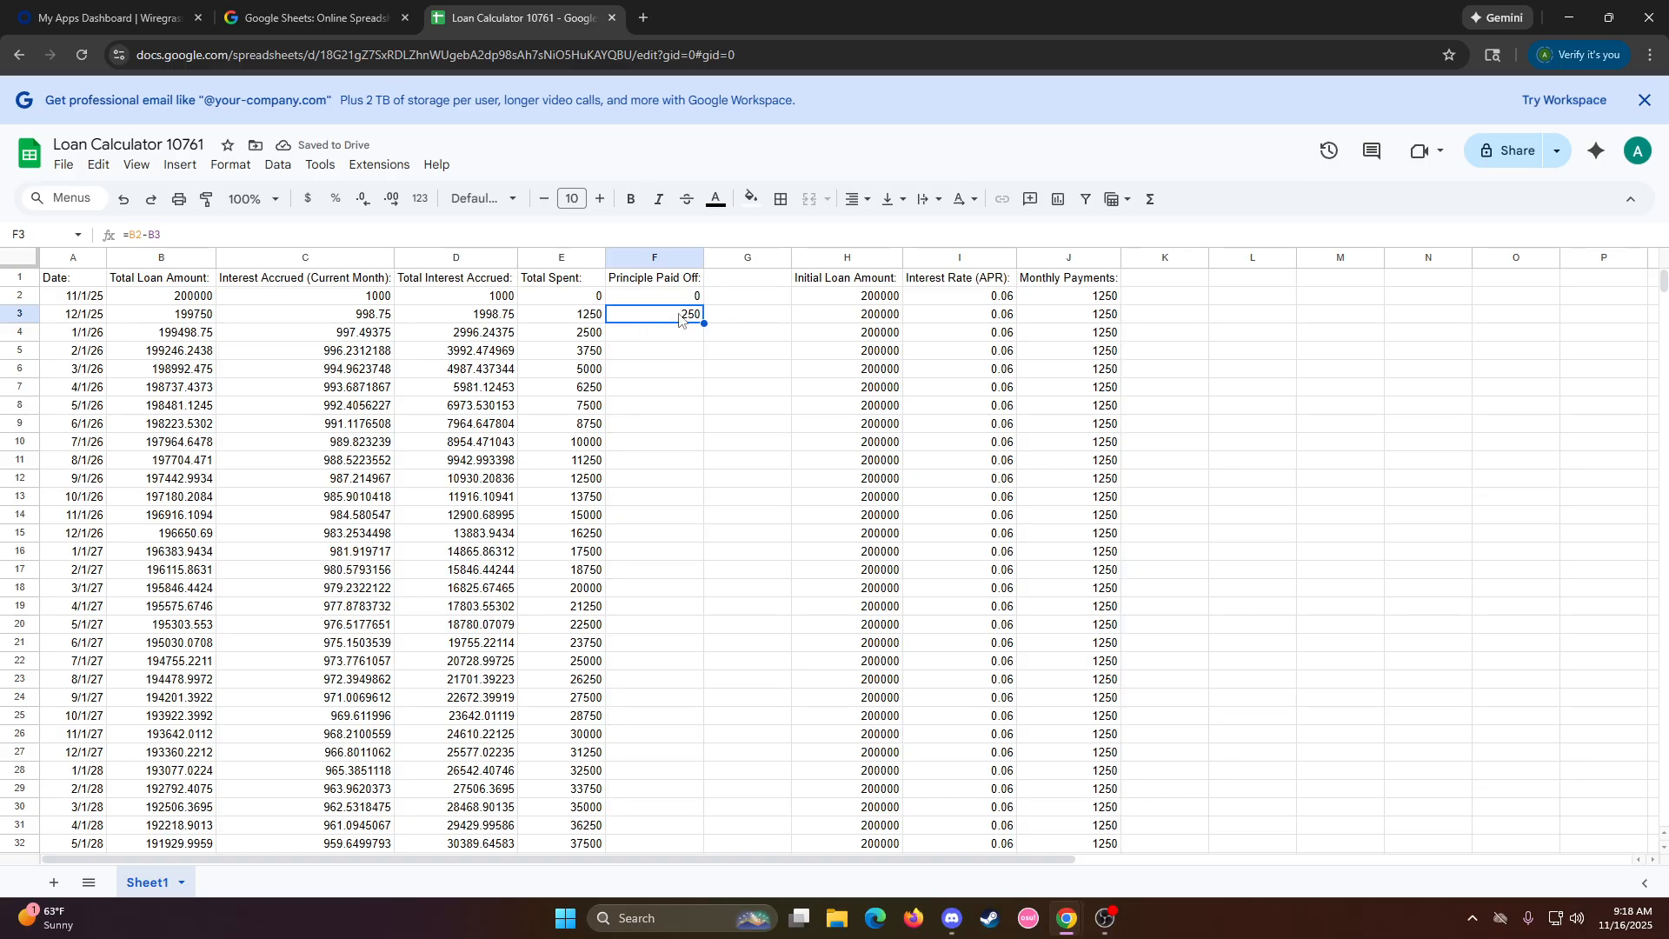
double_click(679, 316)
click(712, 342)
click(685, 322)
double_click(704, 323)
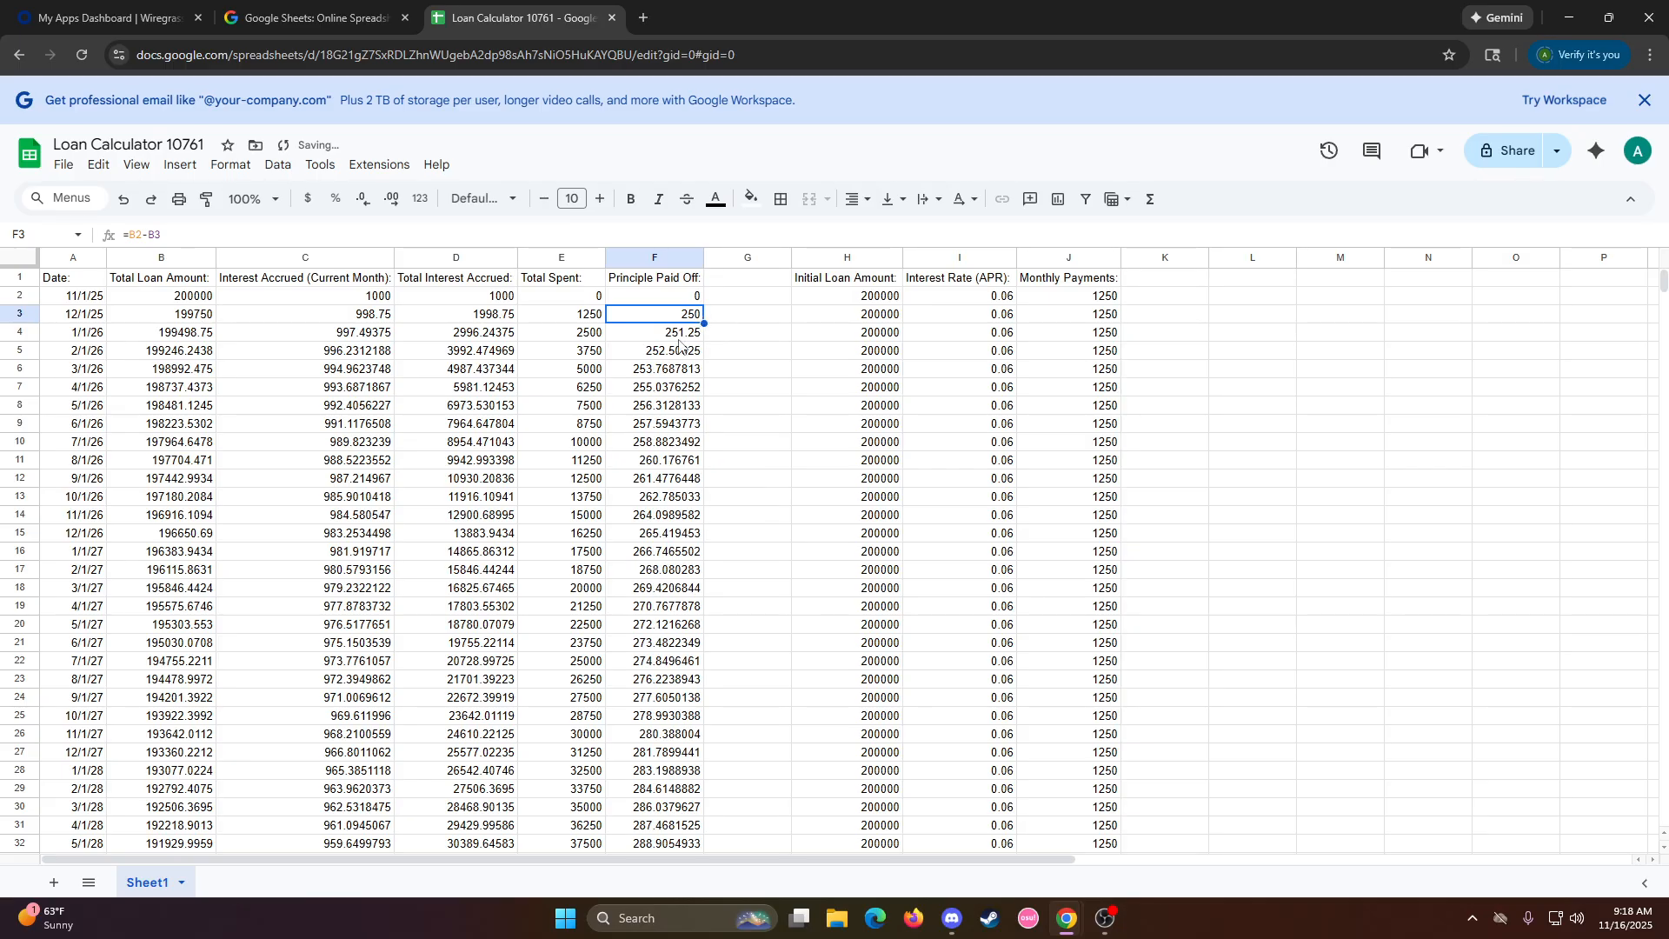
Compare the principal paid off in the first rows of column F with the monthly loan balances in column B
key(Down)
key(Down)
key(Down)
key(Down)
key(Down)
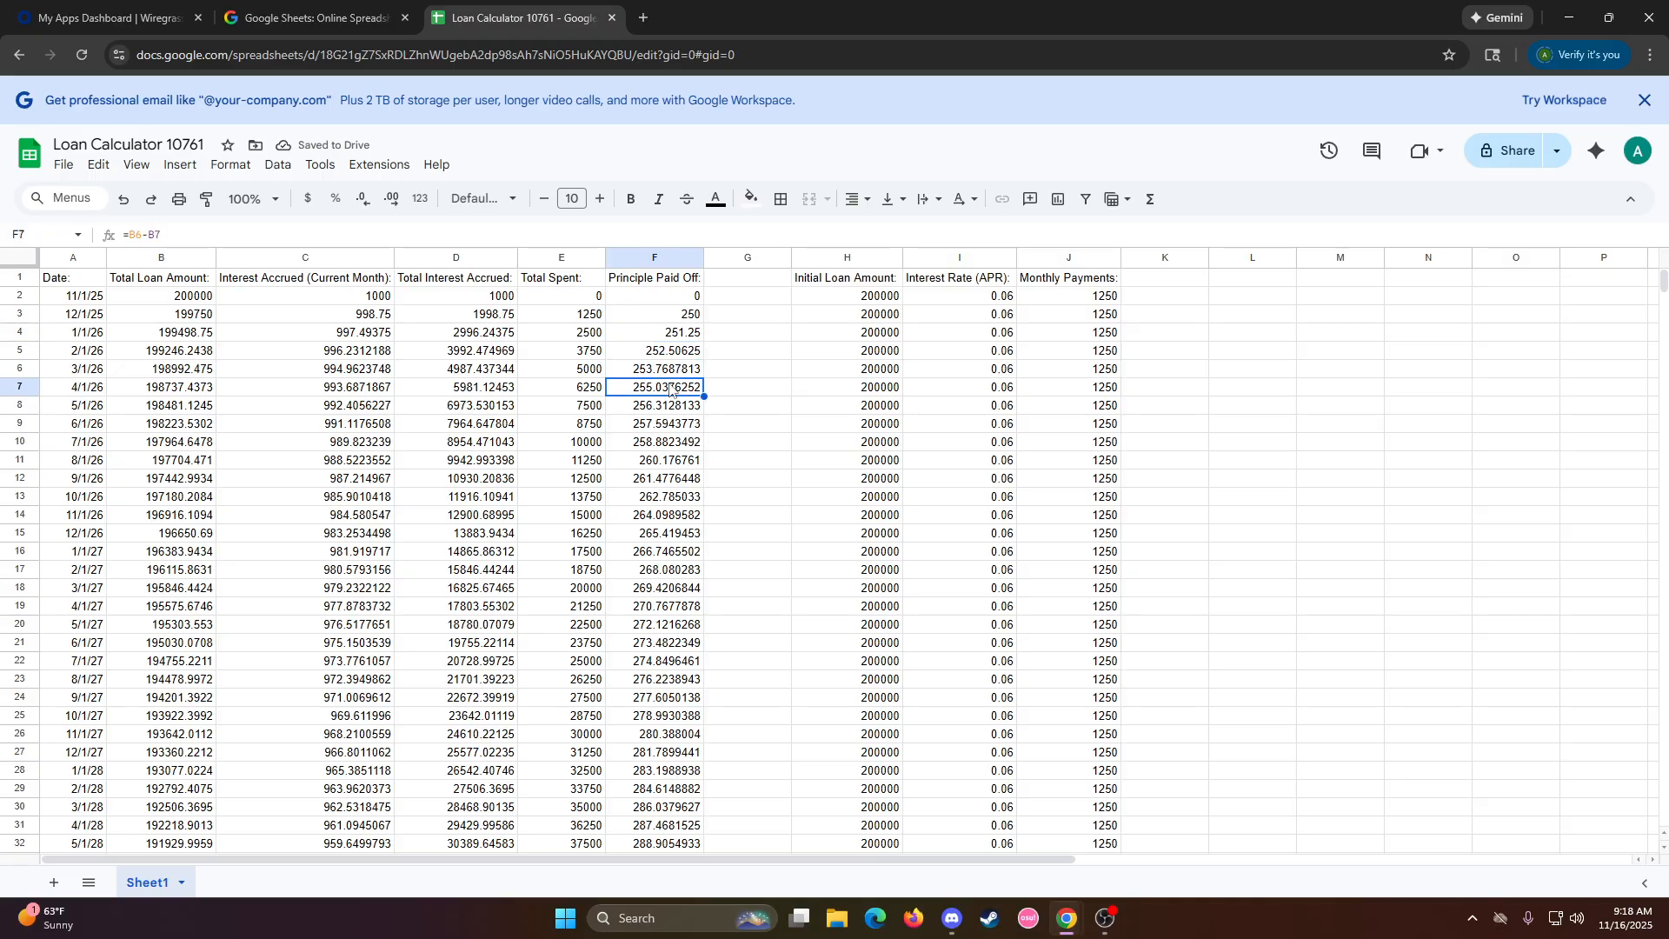
click(202, 330)
click(175, 350)
click(171, 391)
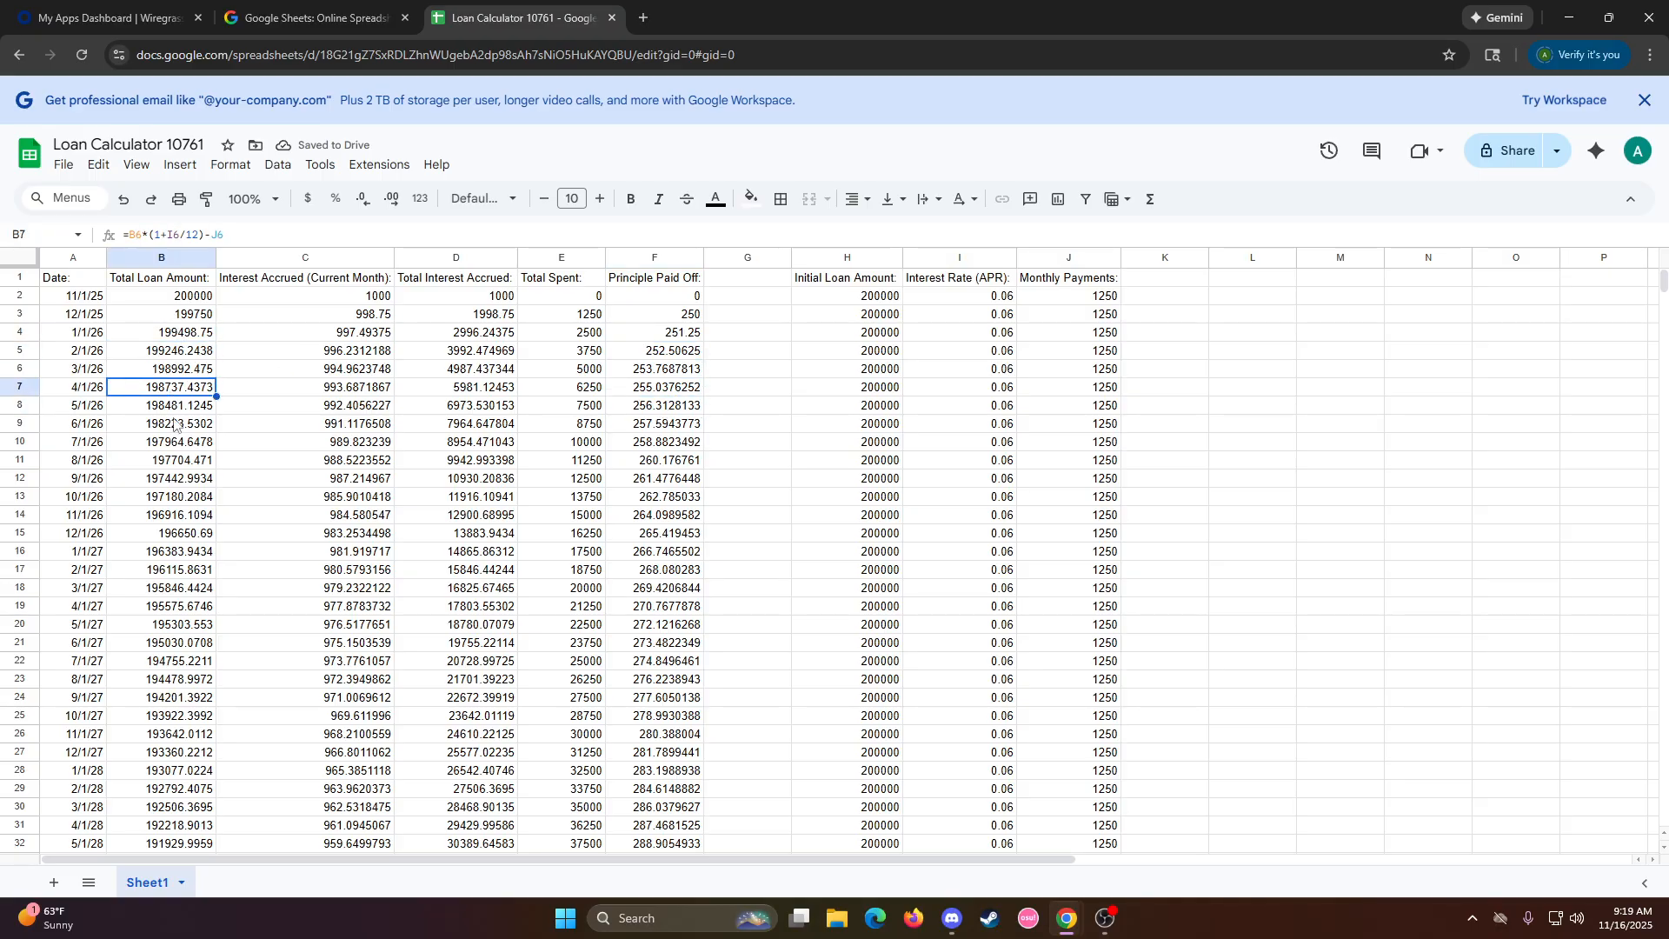
Compare the monthly change in principal paid off in column F with the current month's interest in column C
click(674, 387)
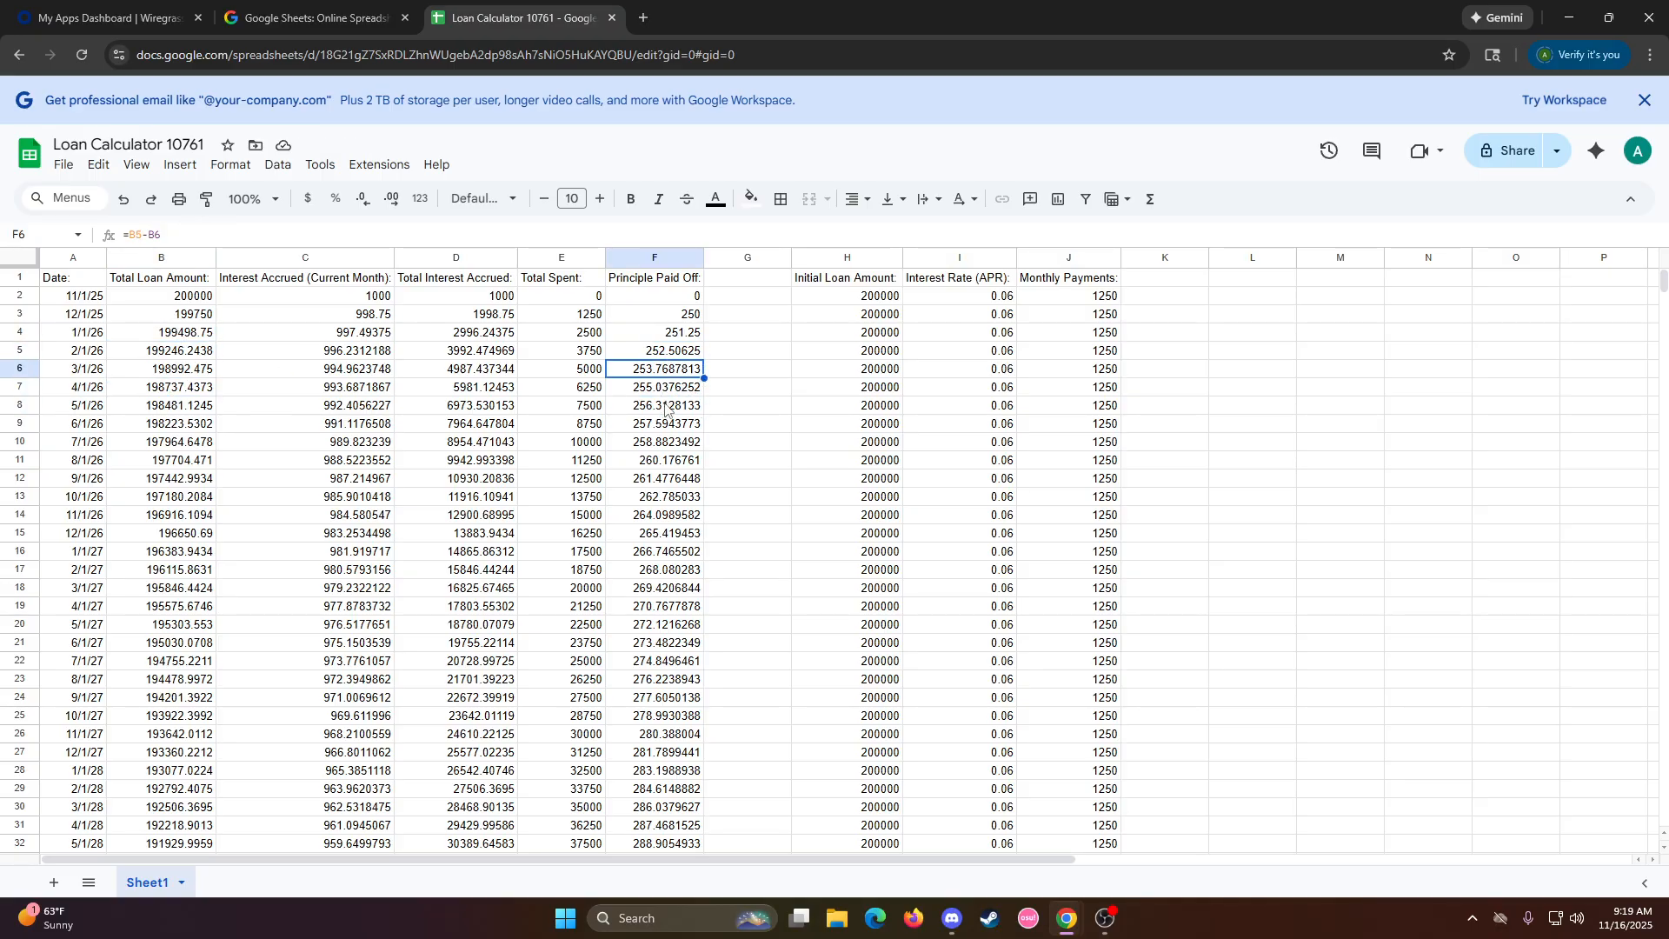
key(Down)
key(Down)
key(Down)
key(Down)
key(Down)
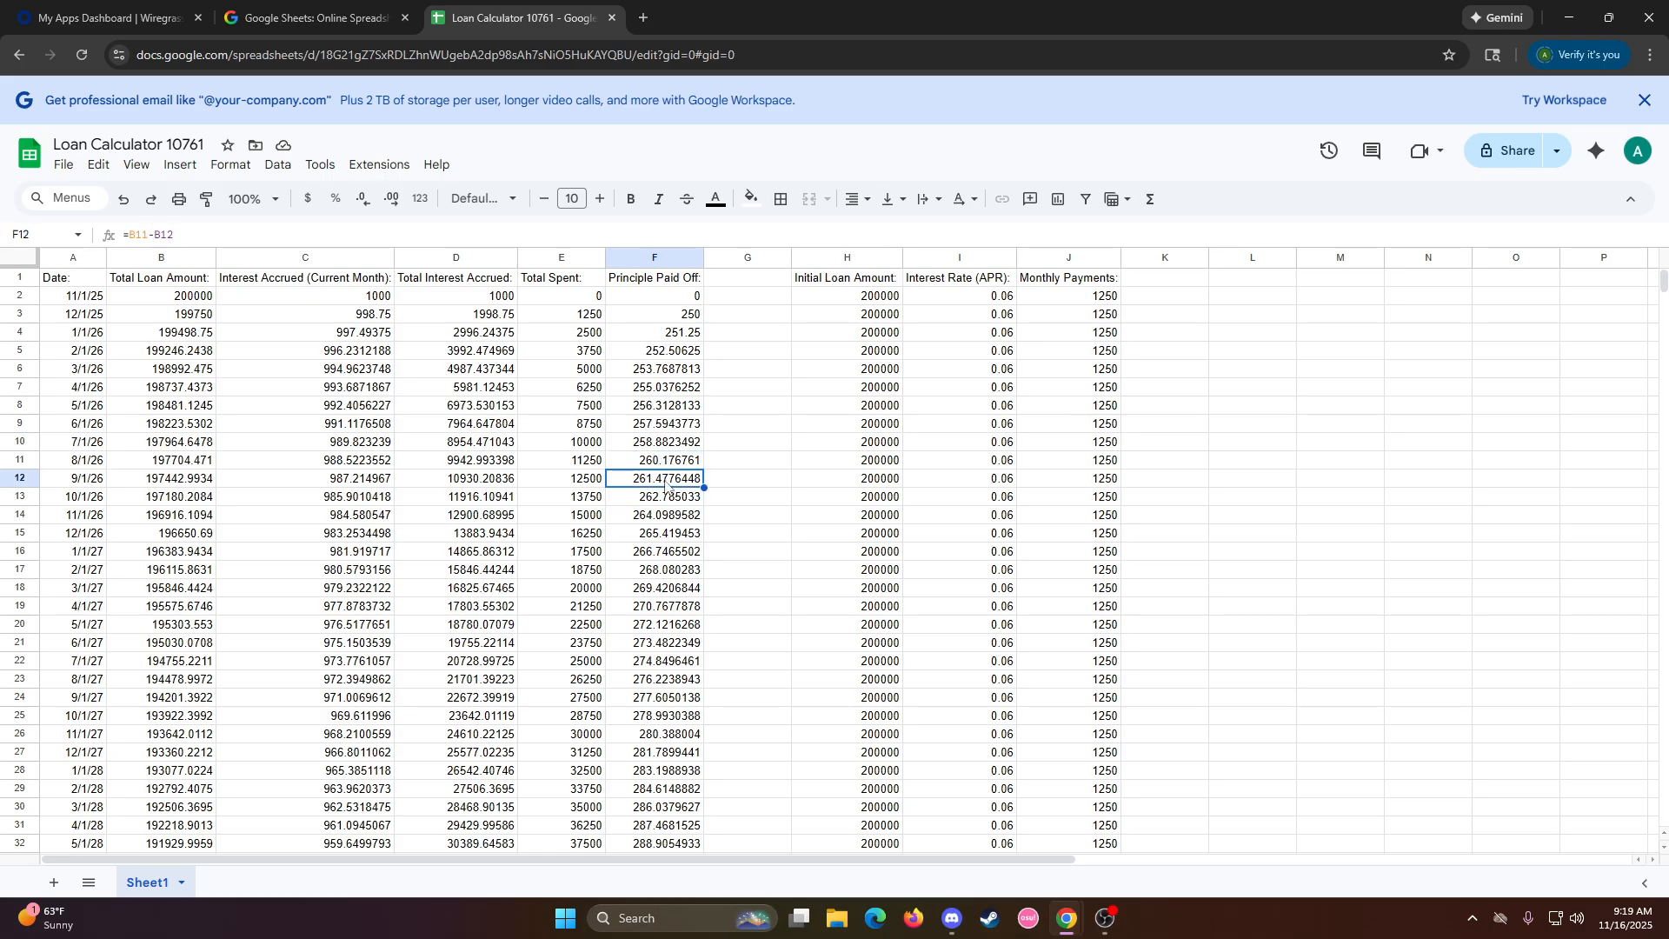
click(346, 479)
click(358, 500)
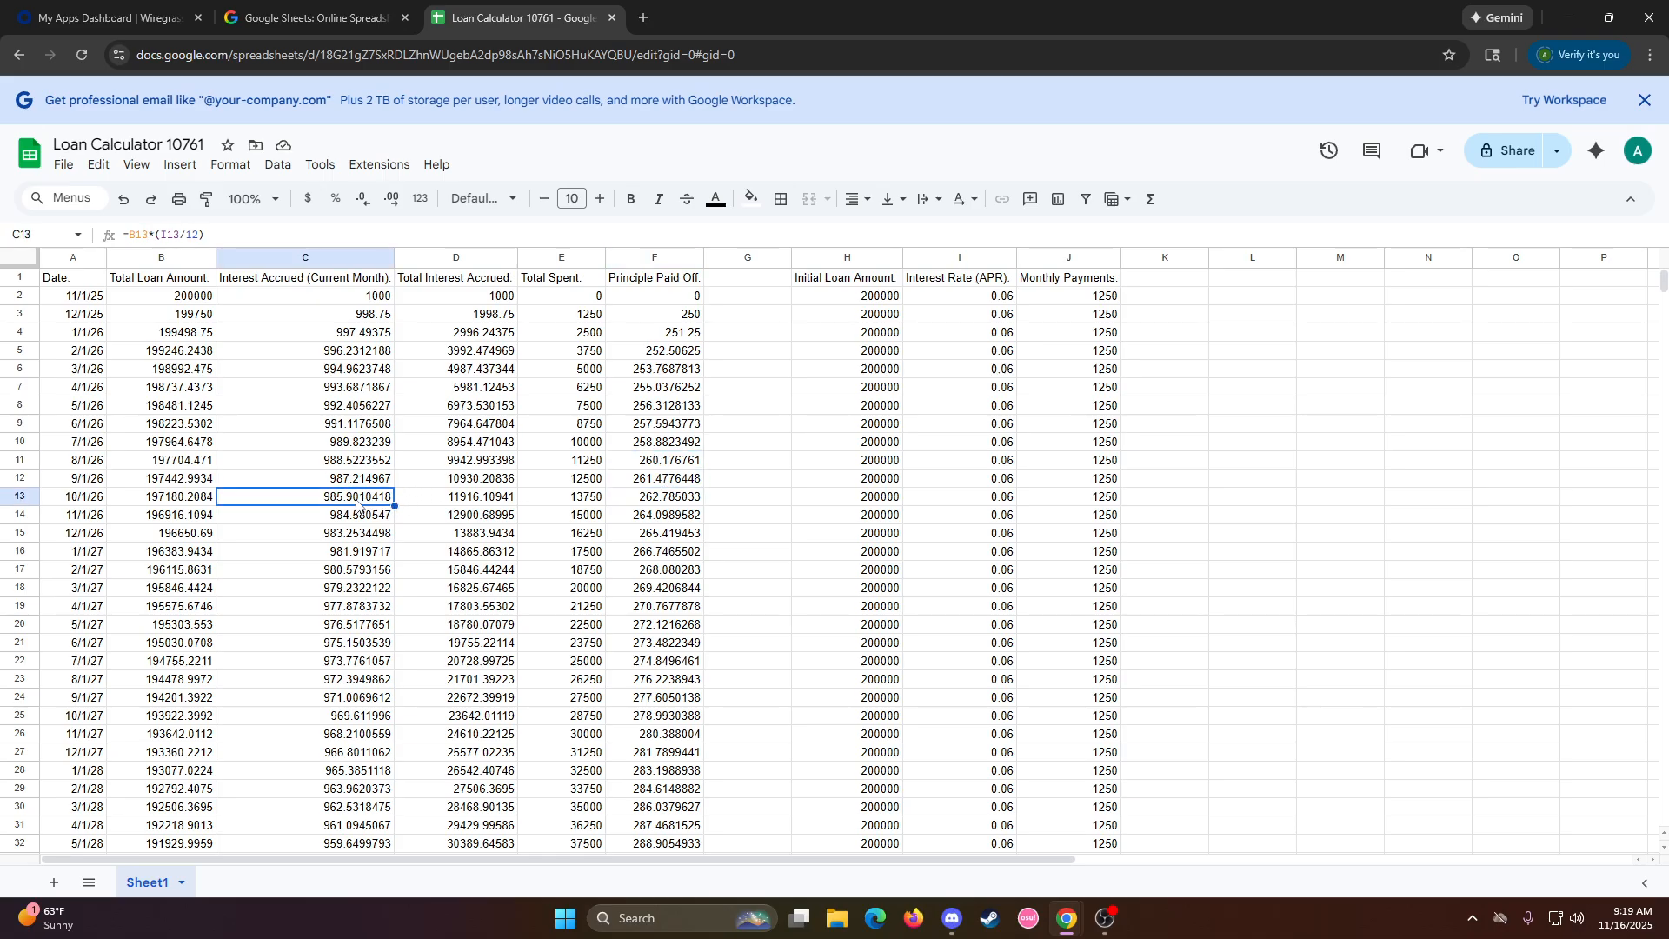
click(360, 523)
click(364, 550)
drag(368, 568, 386, 588)
Check the balance, total interest, total spent and initial loan amount around the payoff month in rows 324 and 325
click(827, 573)
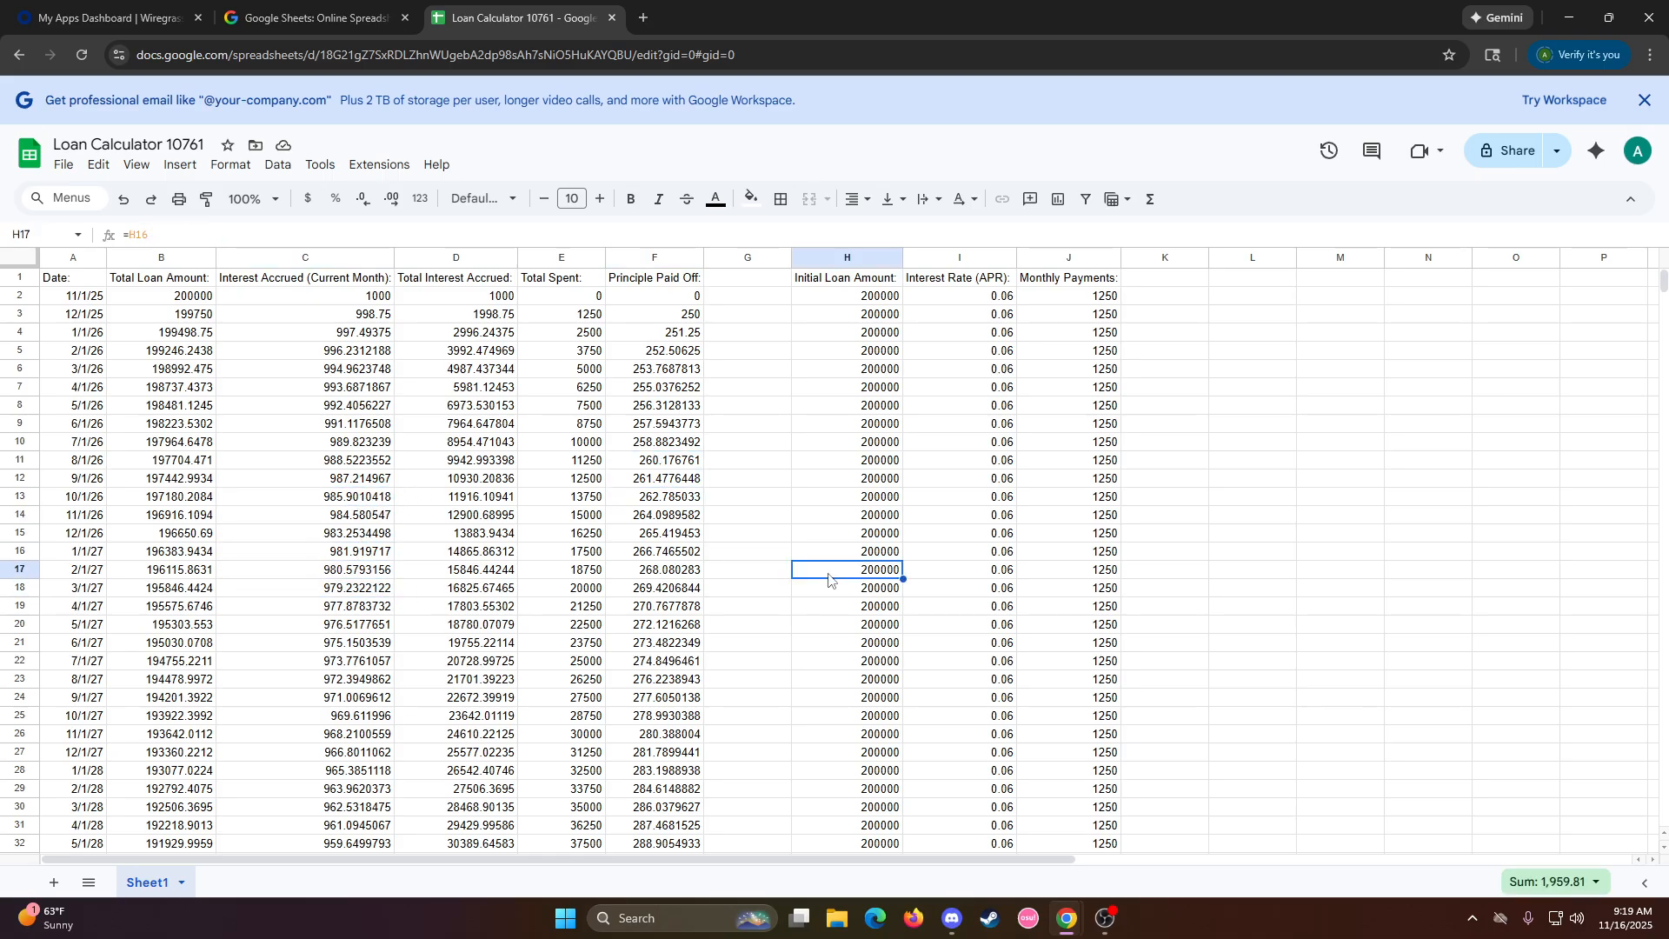
scroll(782, 563, down, 10)
scroll(752, 553, down, 20)
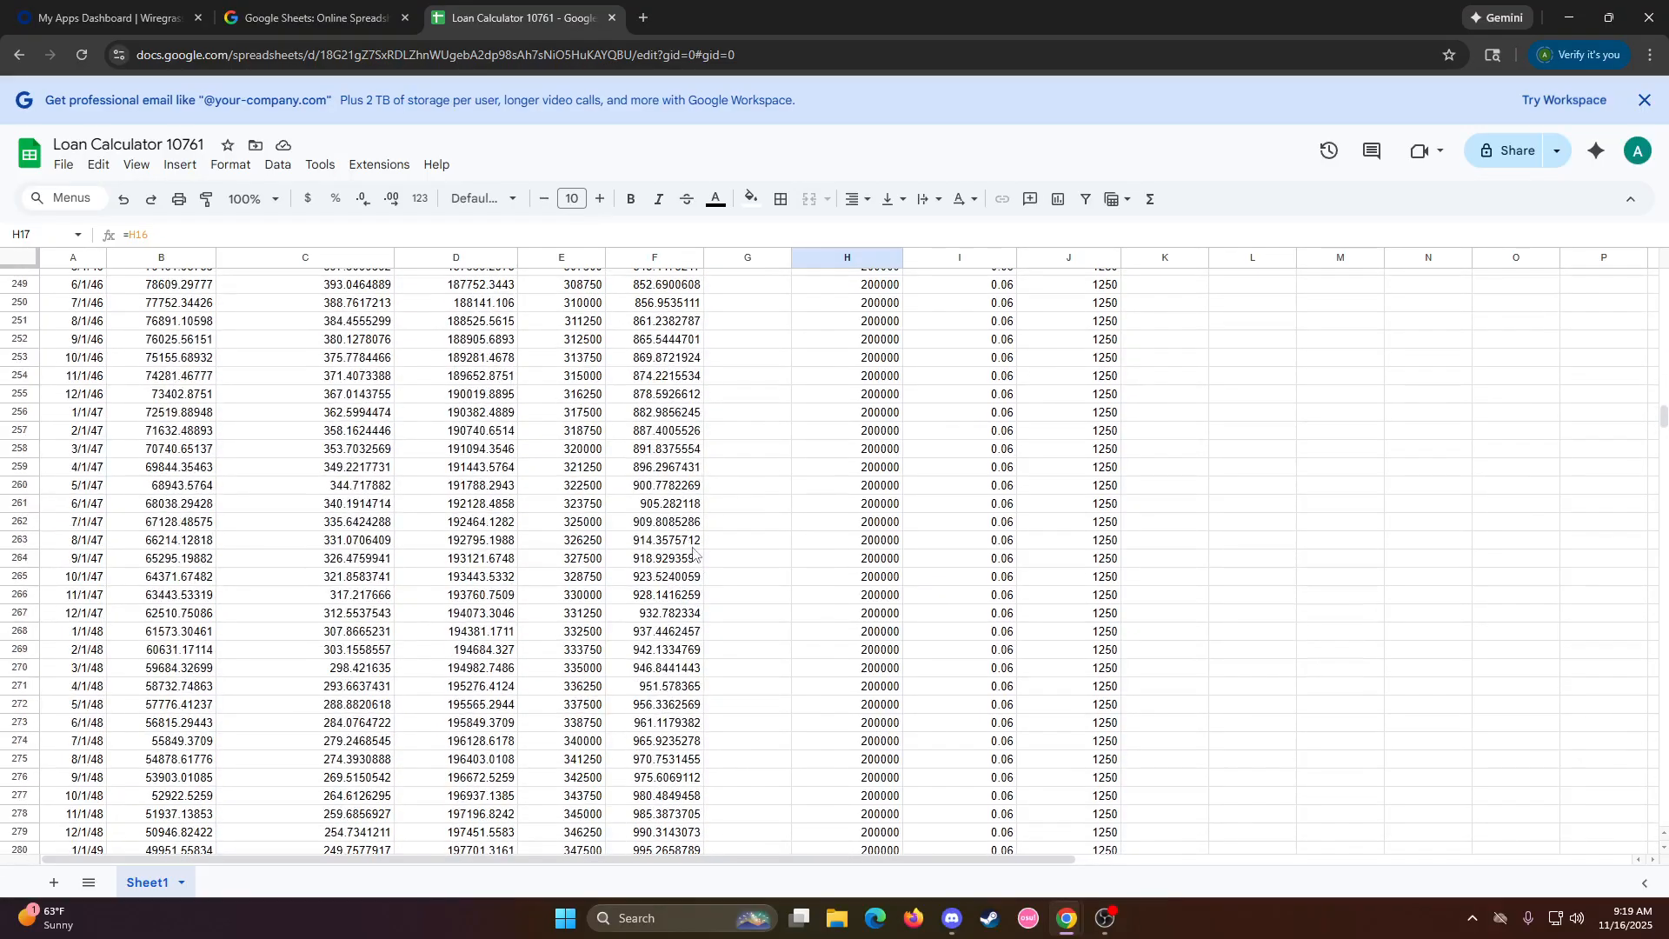
scroll(782, 557, up, 15)
drag(1662, 393, 1664, 447)
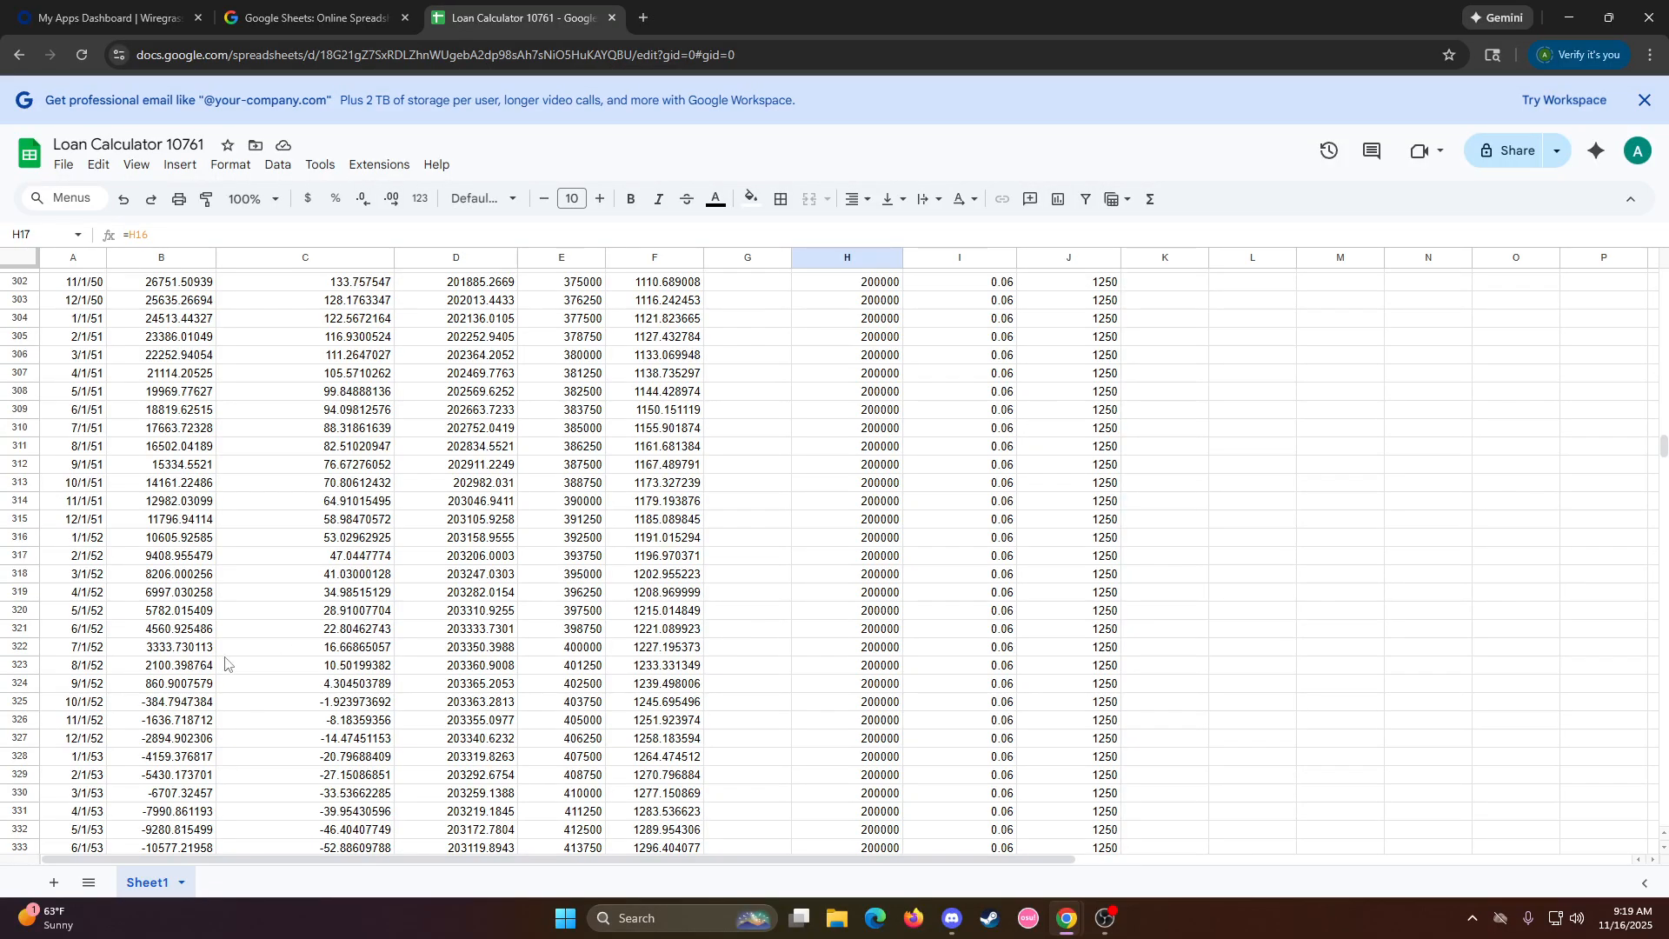
click(77, 691)
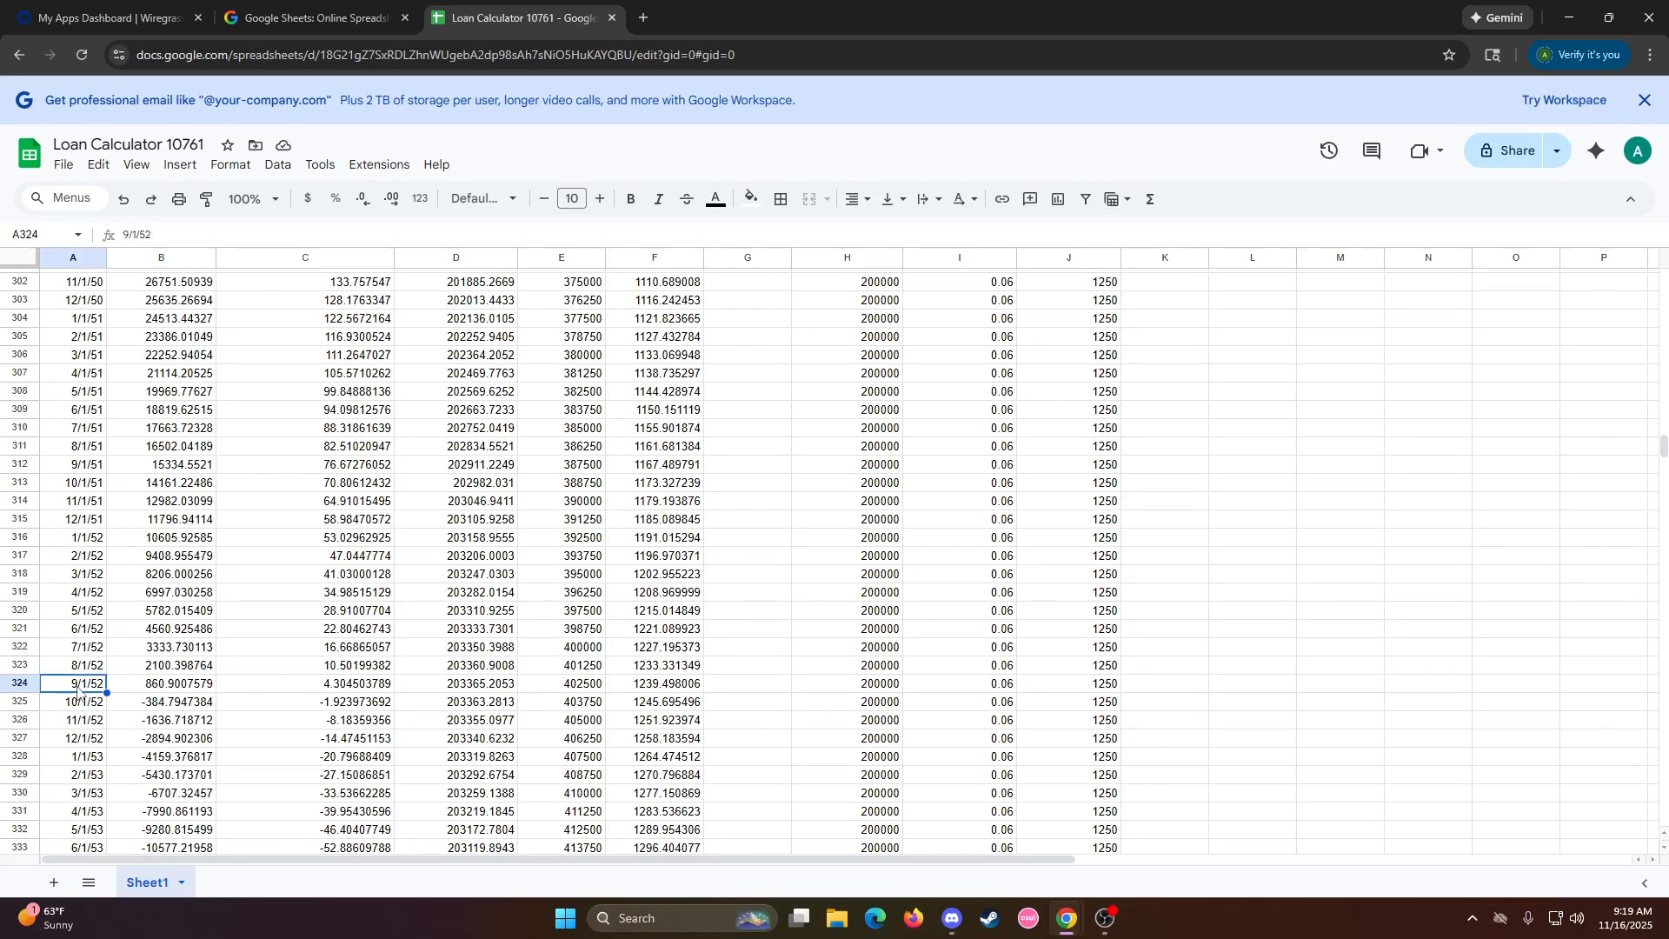
click(165, 690)
key(Down)
key(Right)
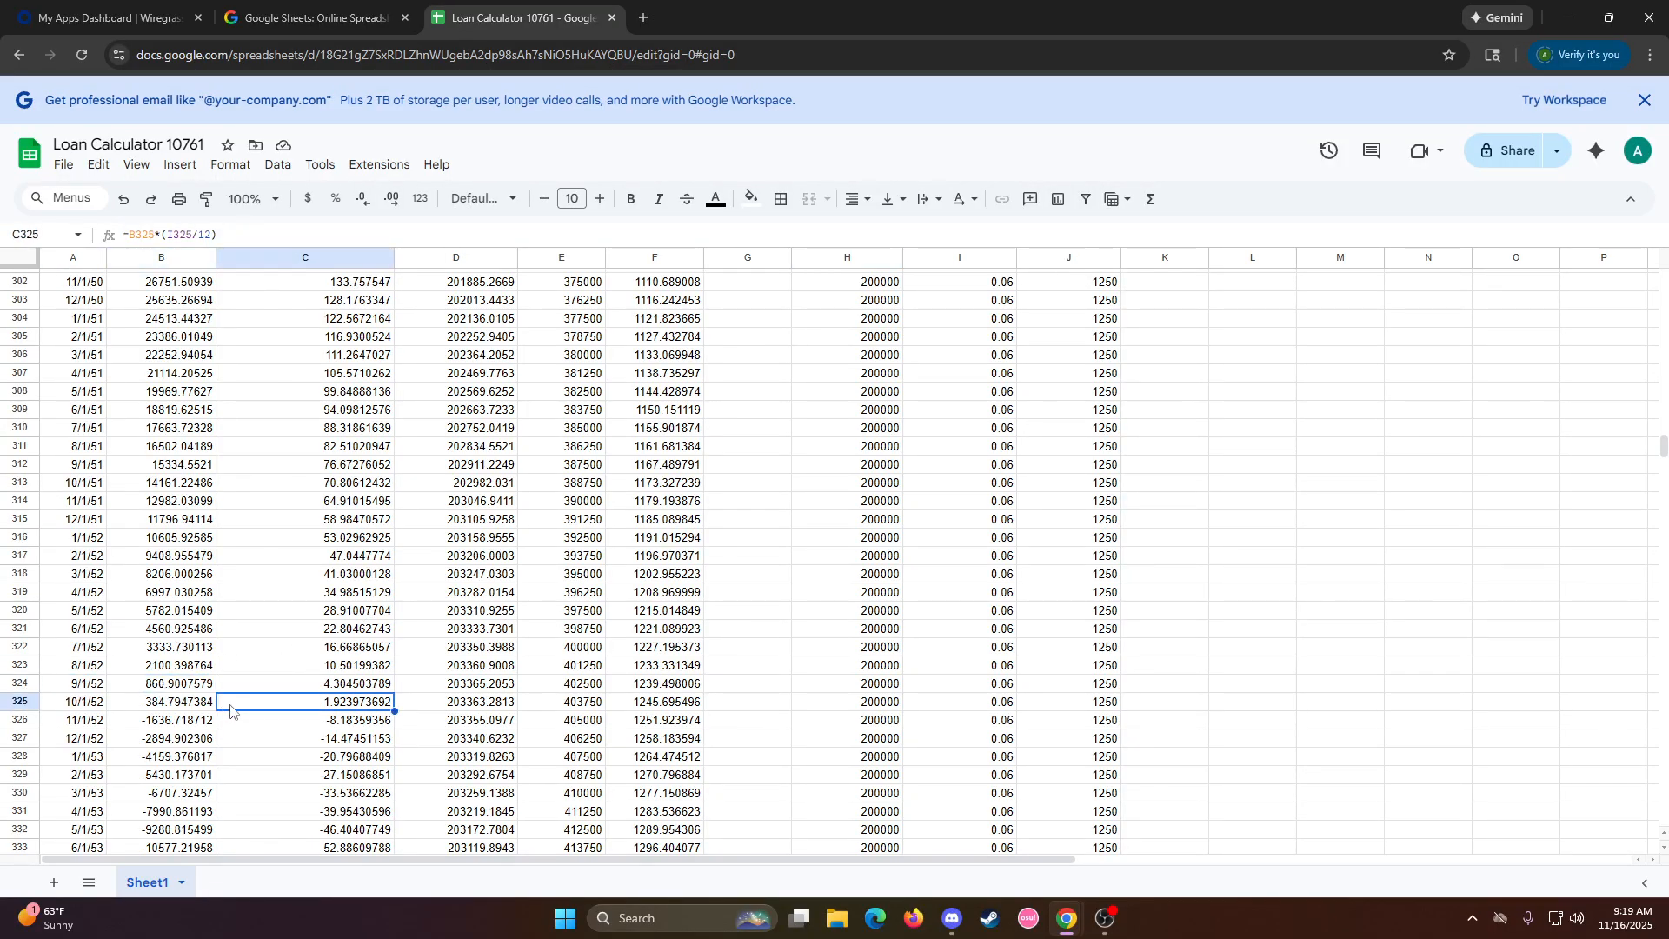
click(171, 706)
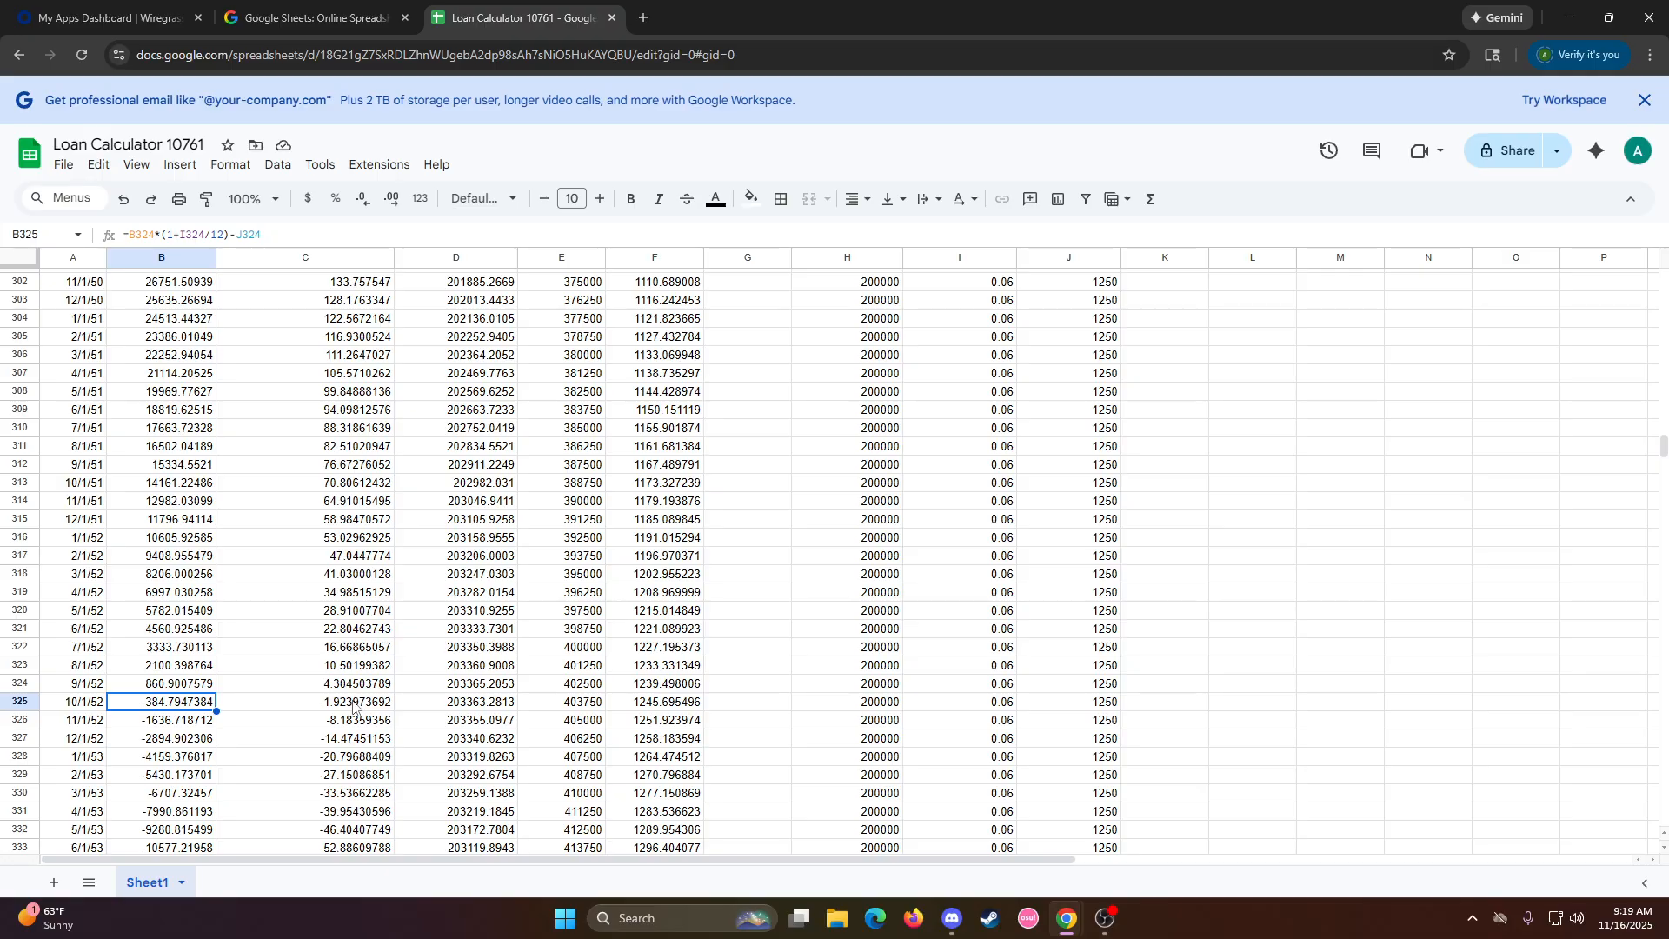
click(457, 708)
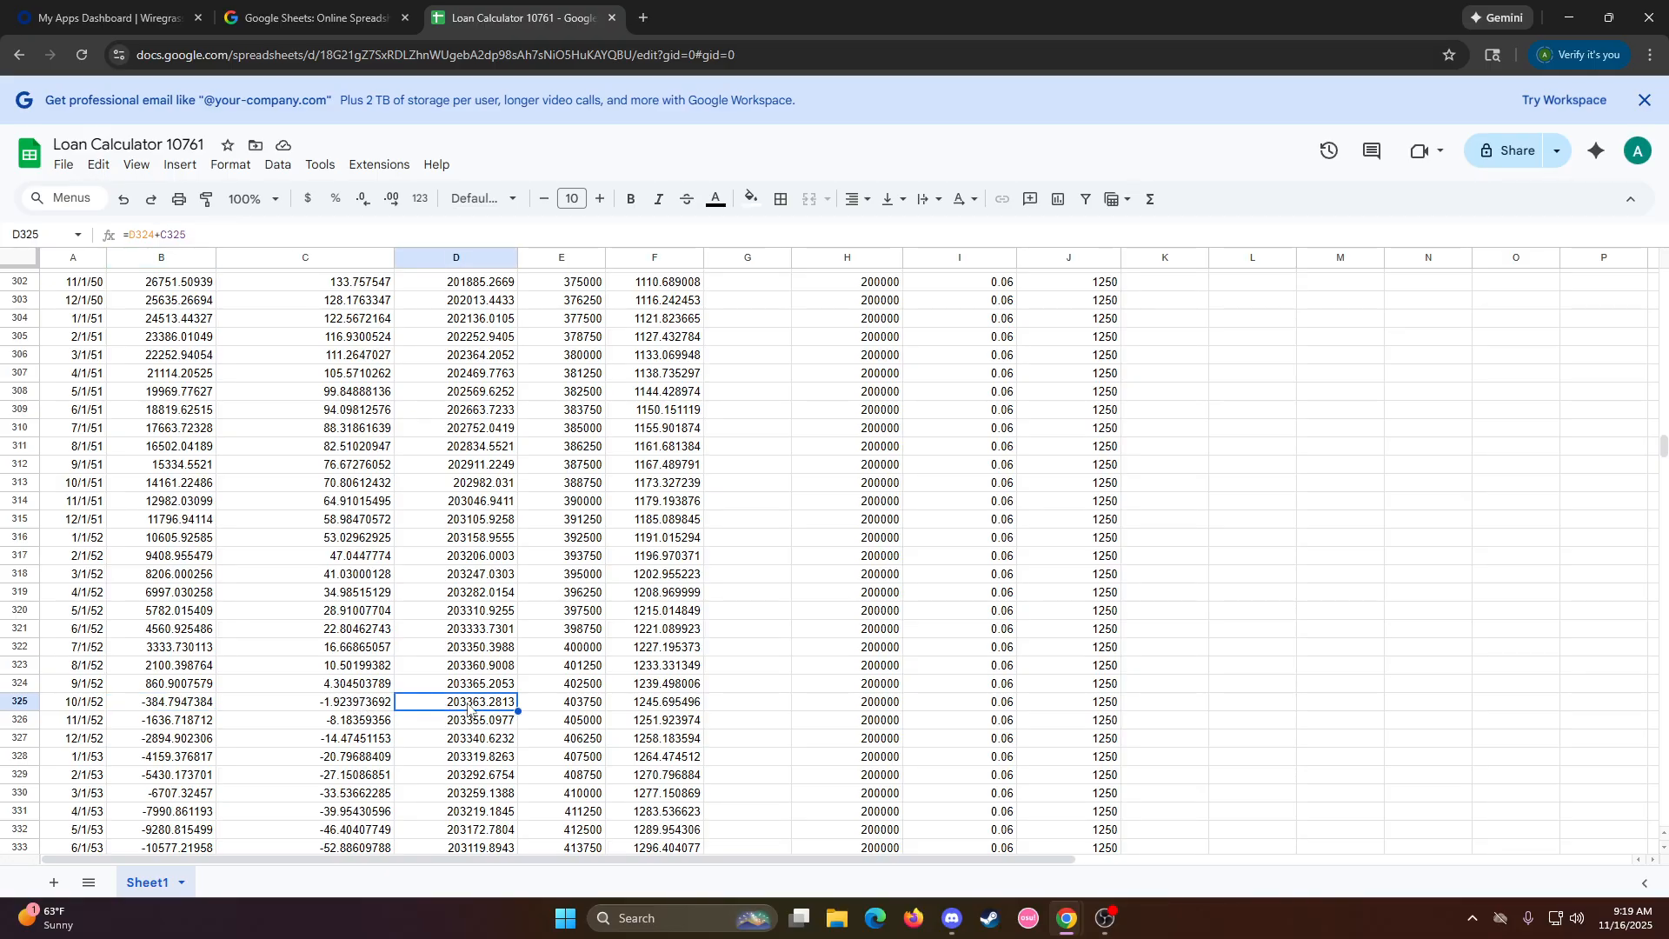
click(874, 706)
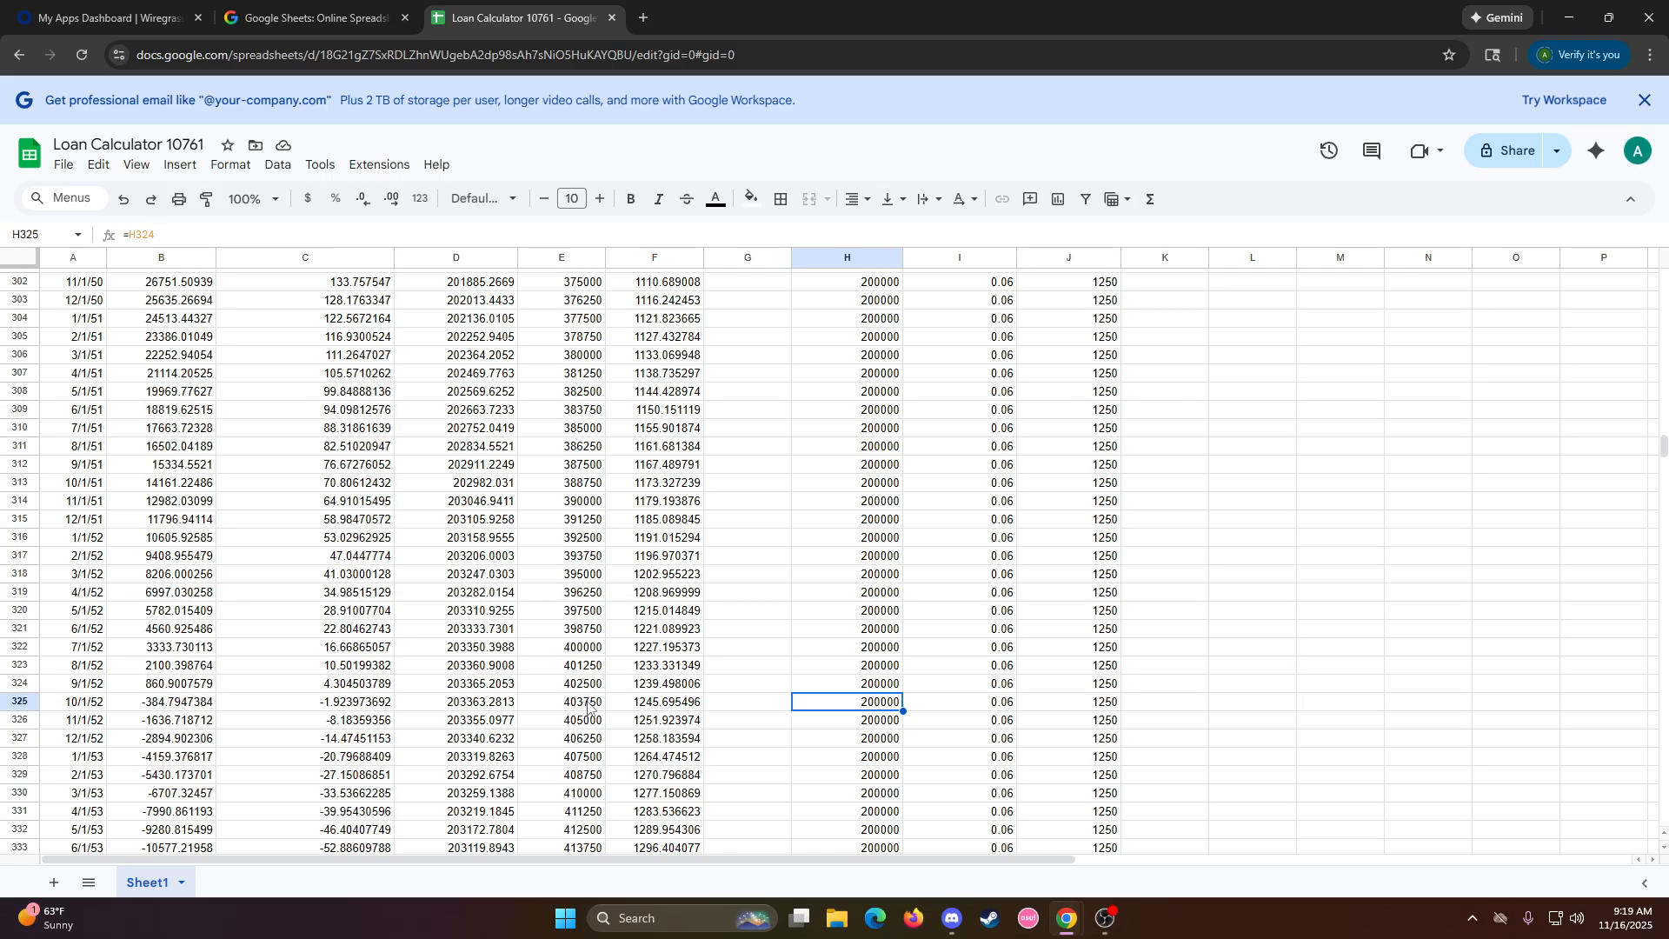
scroll(587, 709, up, 20)
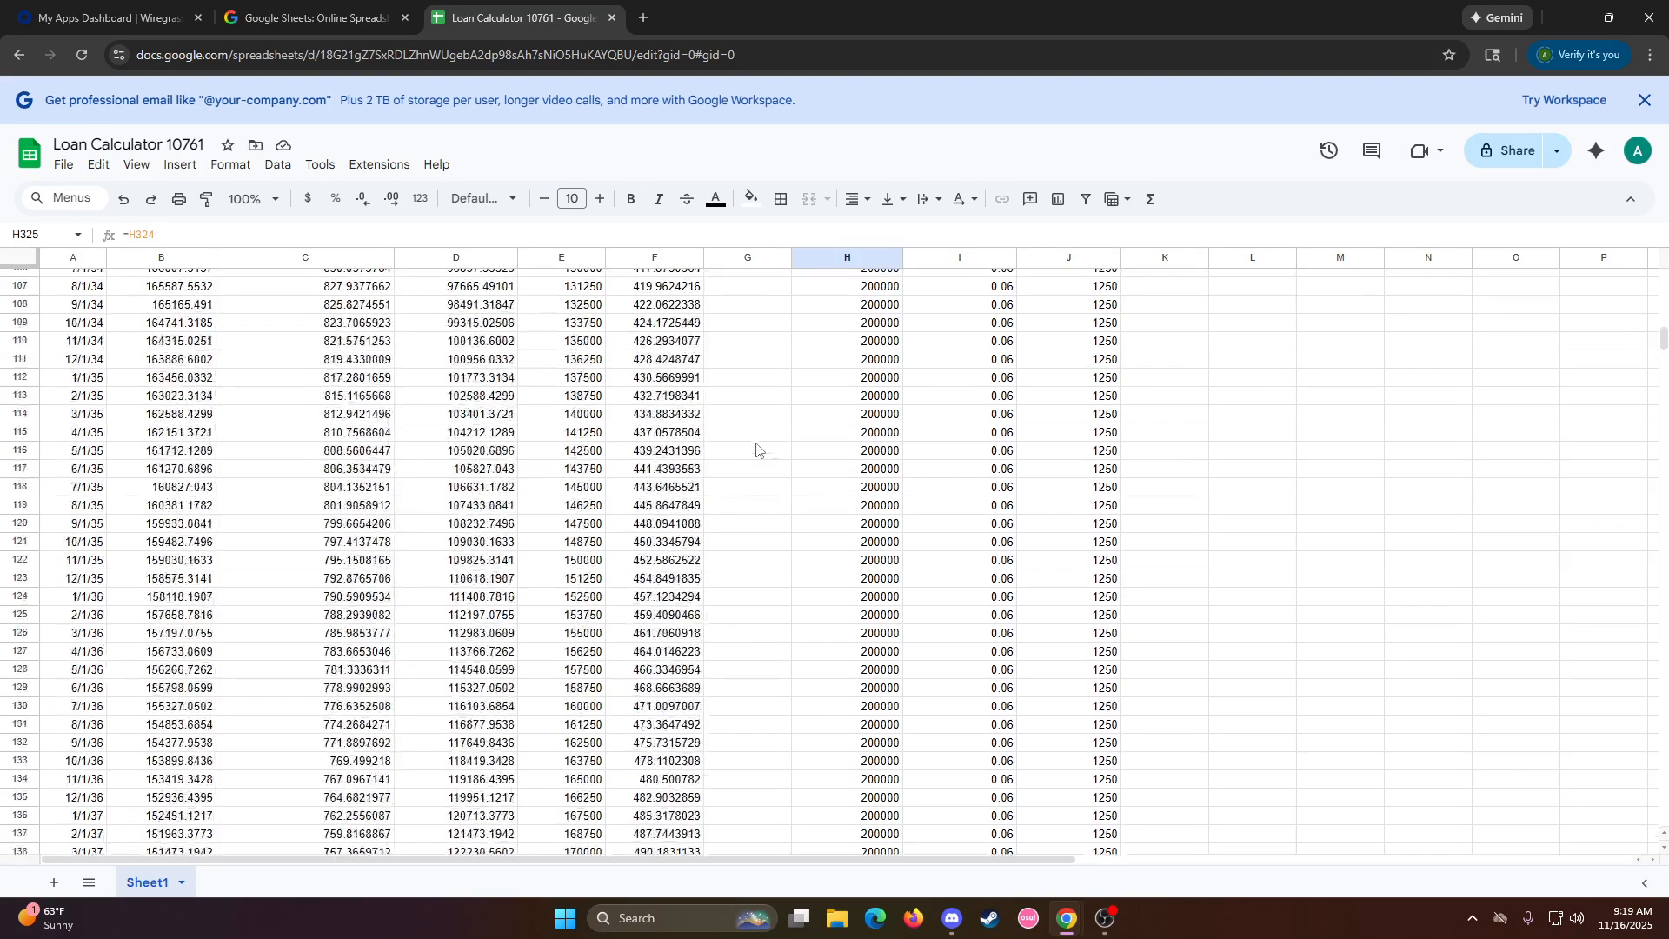
scroll(687, 404, up, 10)
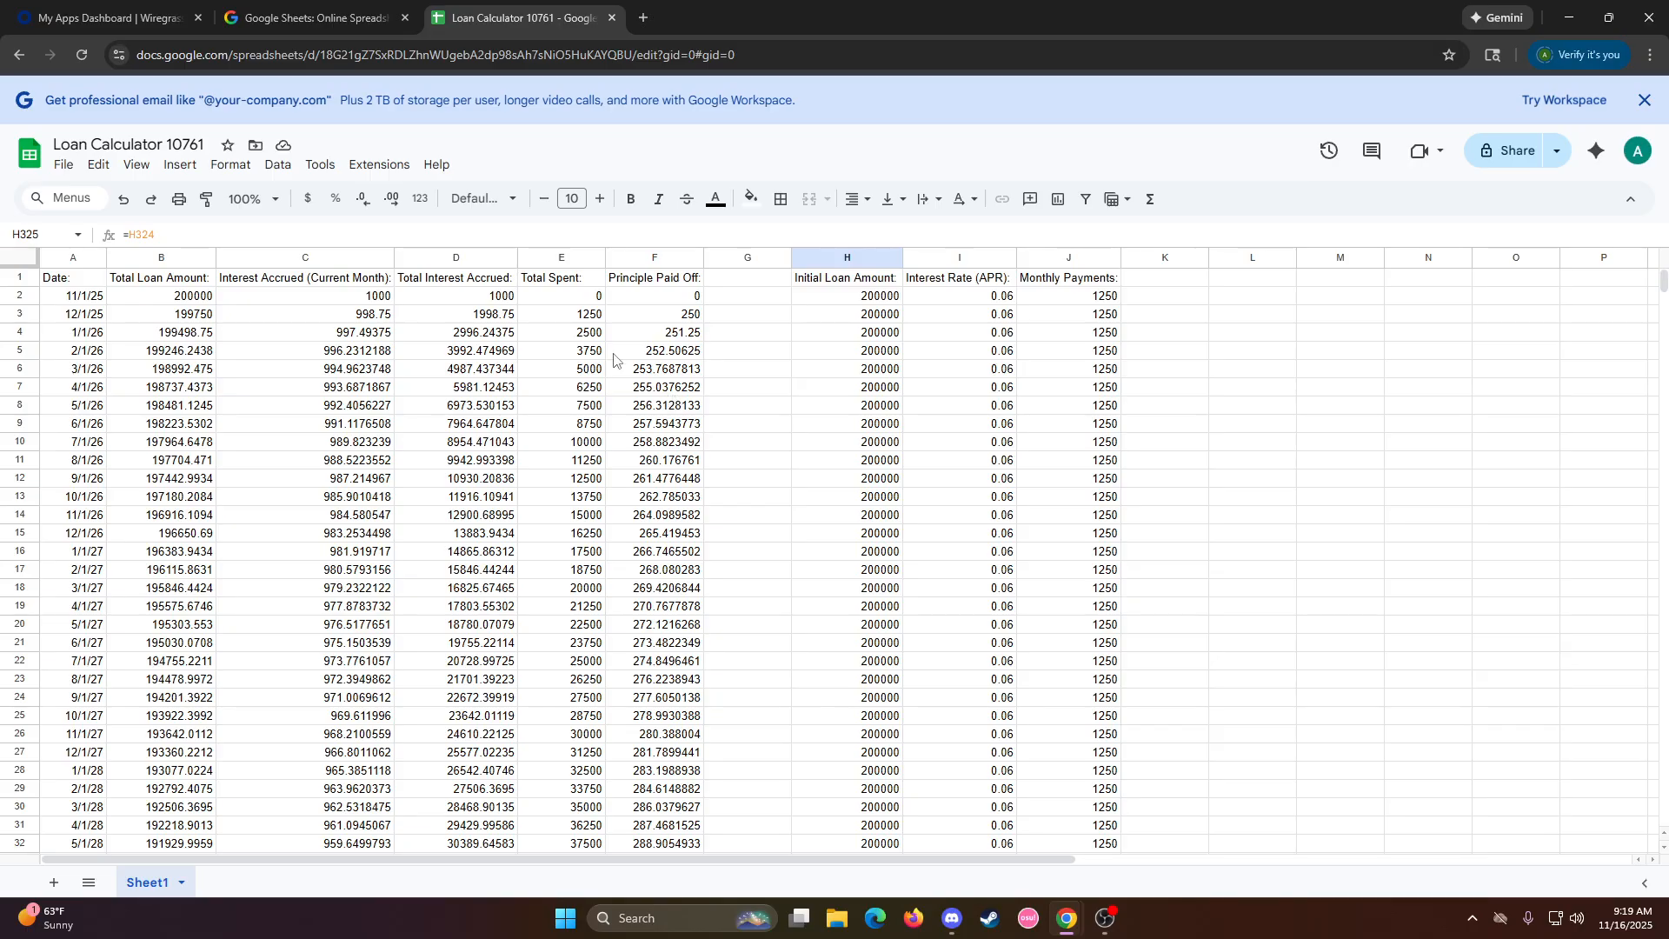
Compare the total spent, initial loan amount and principal paid off for the payoff month in row 325
scroll(614, 359, down, 20)
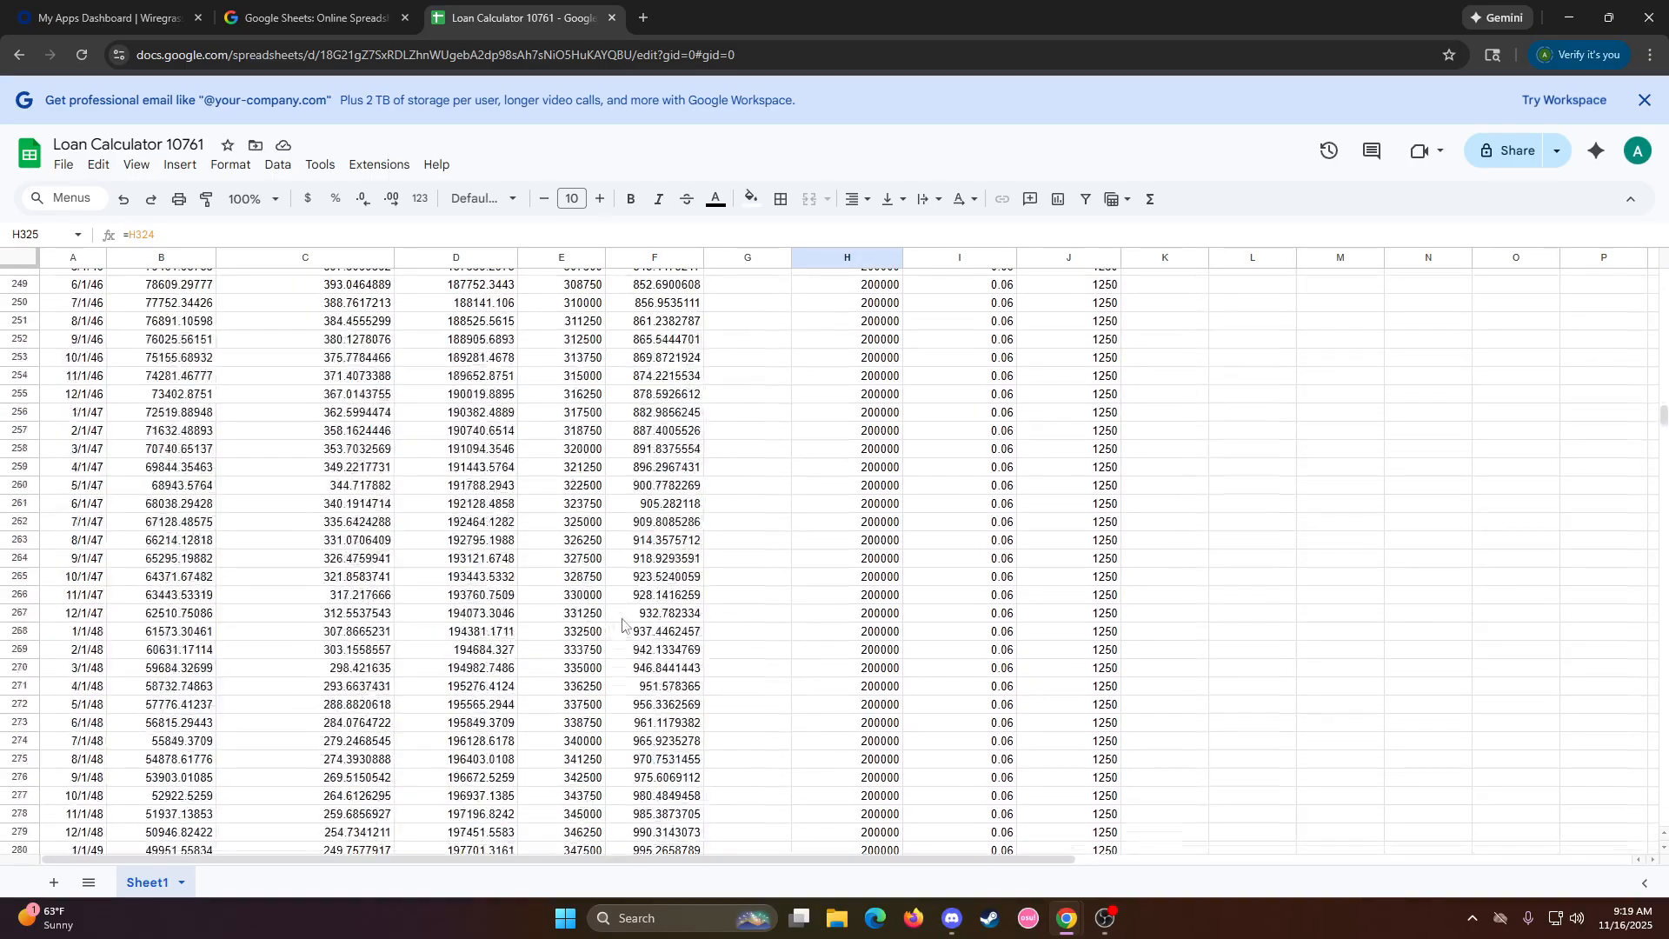
scroll(622, 624, down, 13)
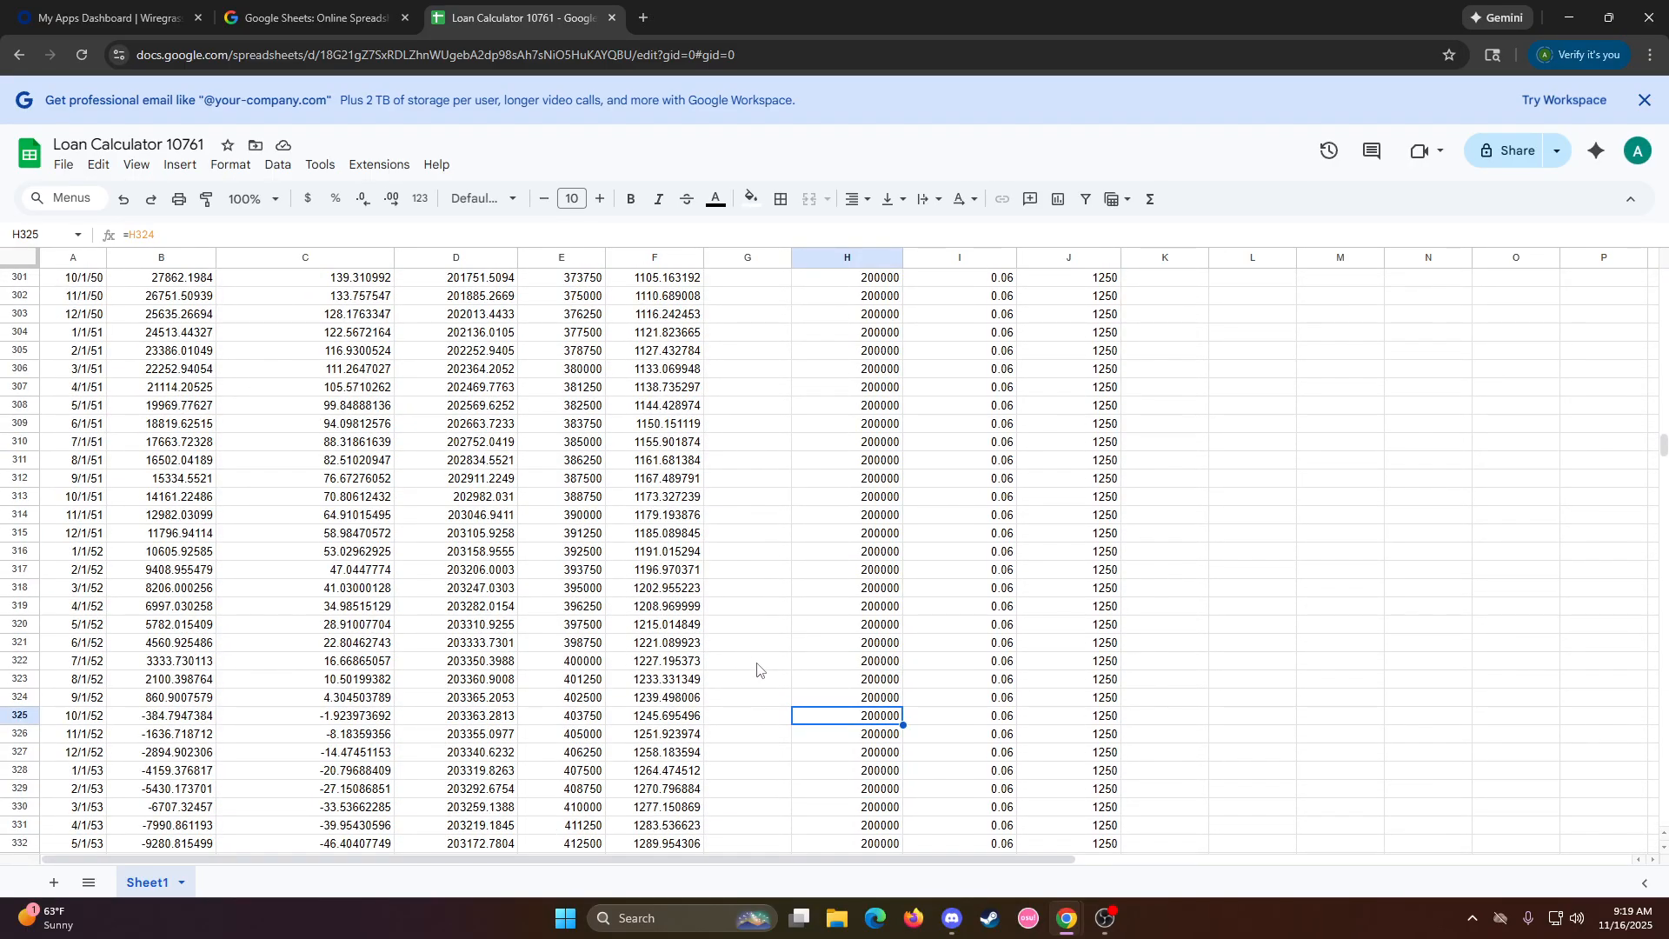
click(570, 718)
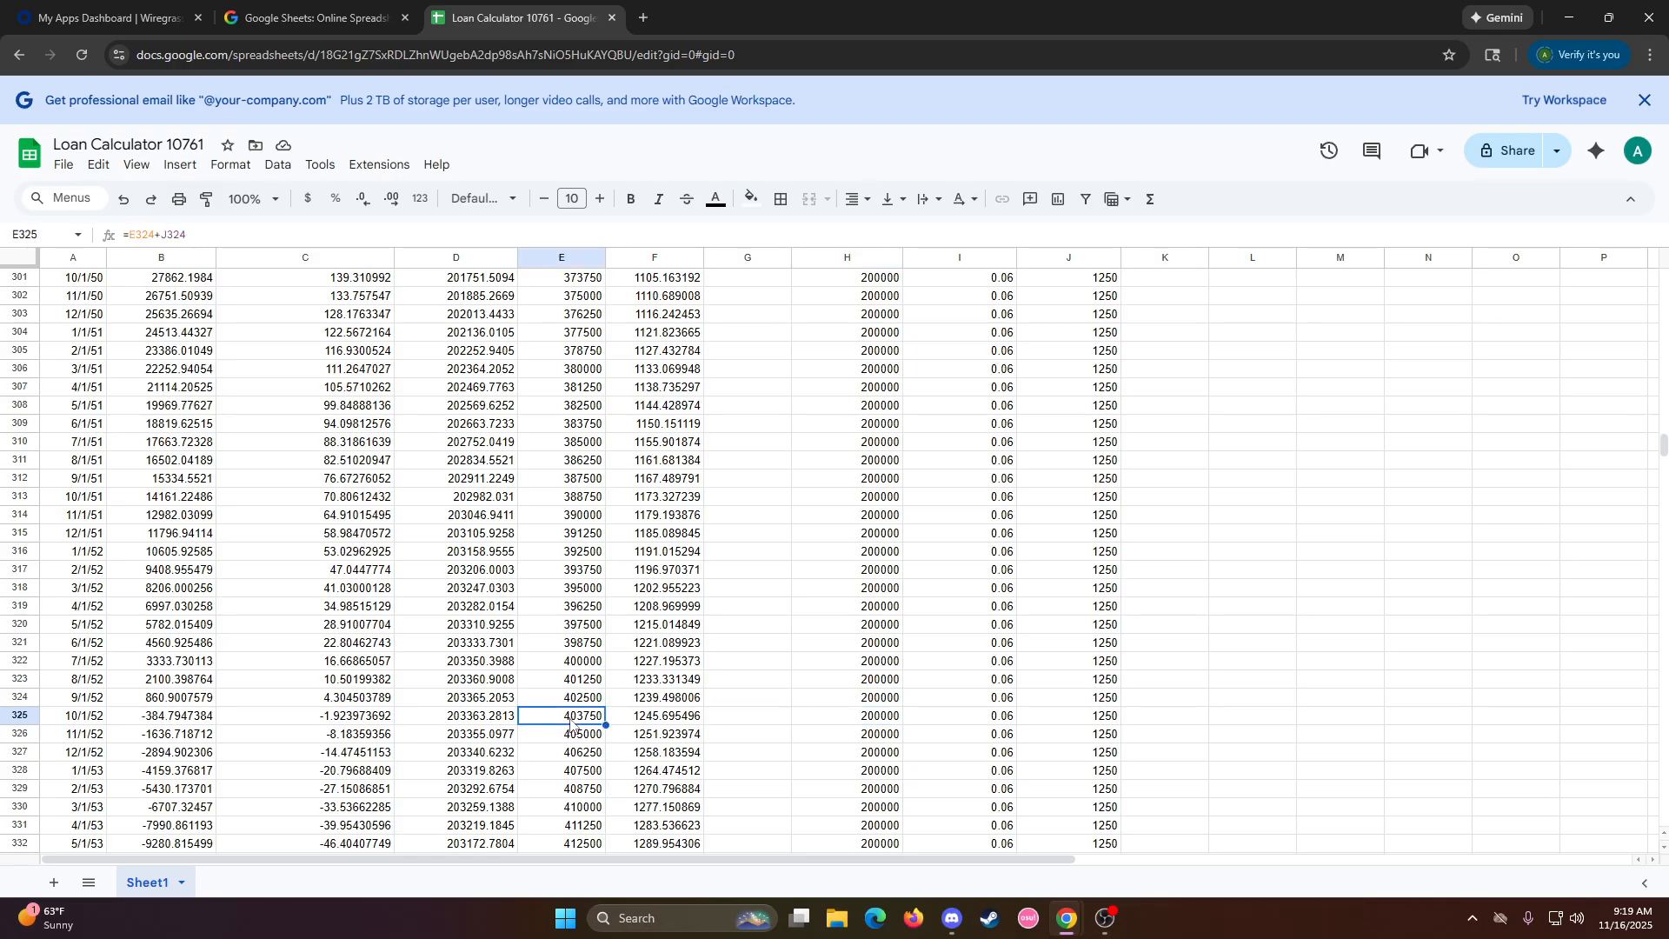
click(858, 722)
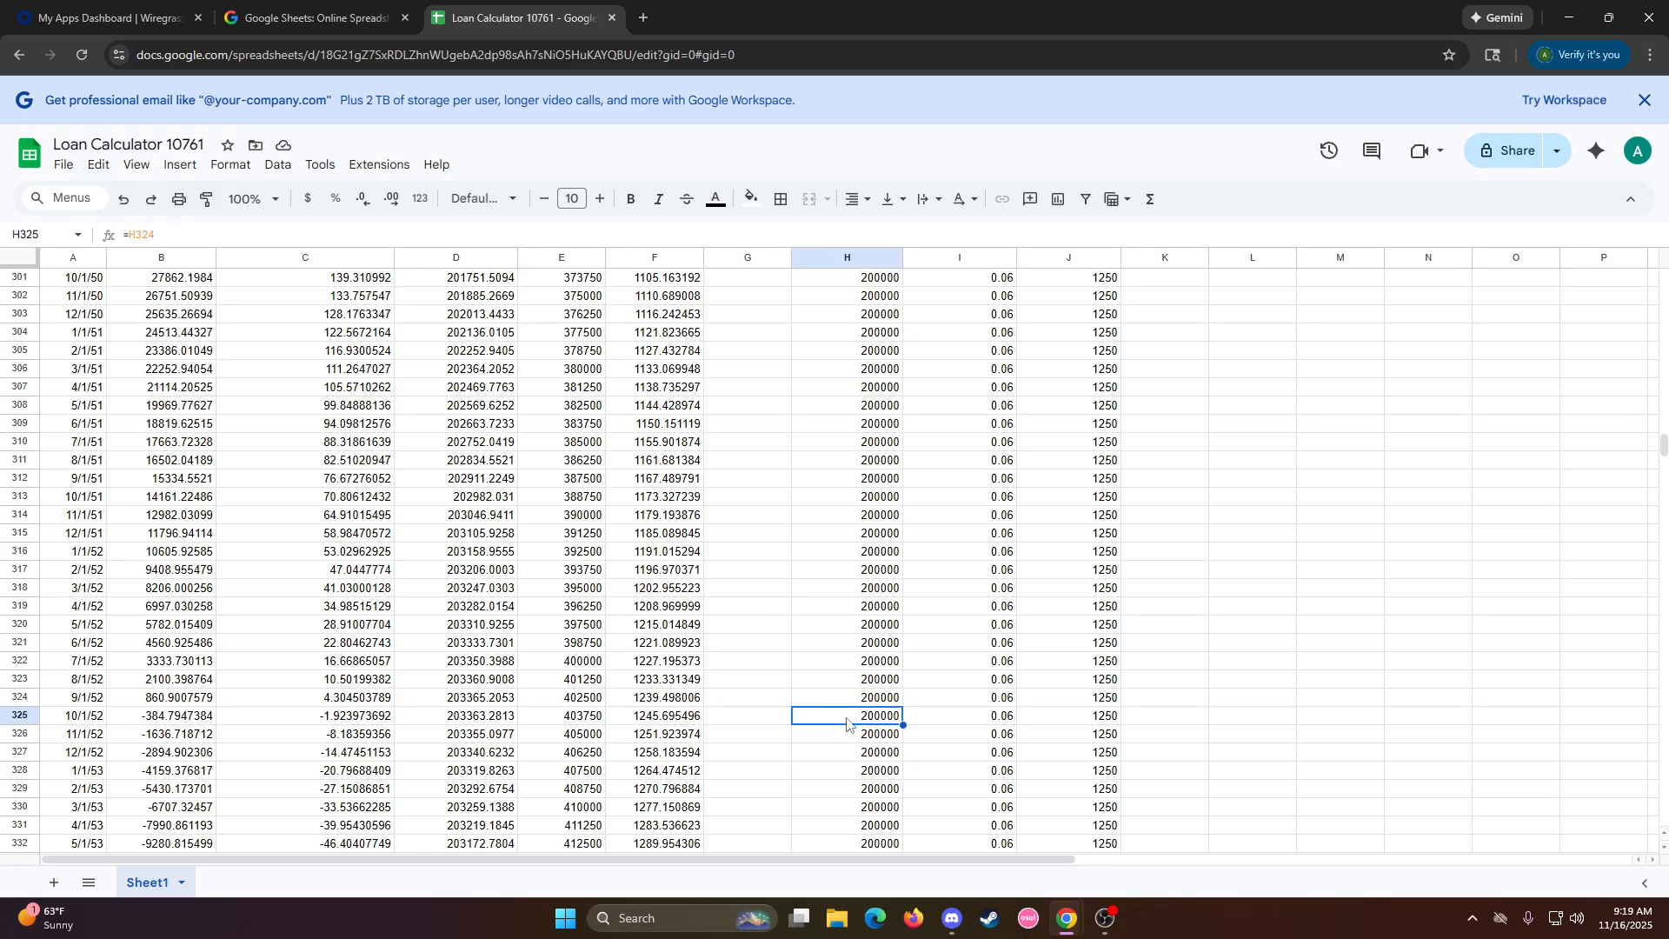
click(643, 720)
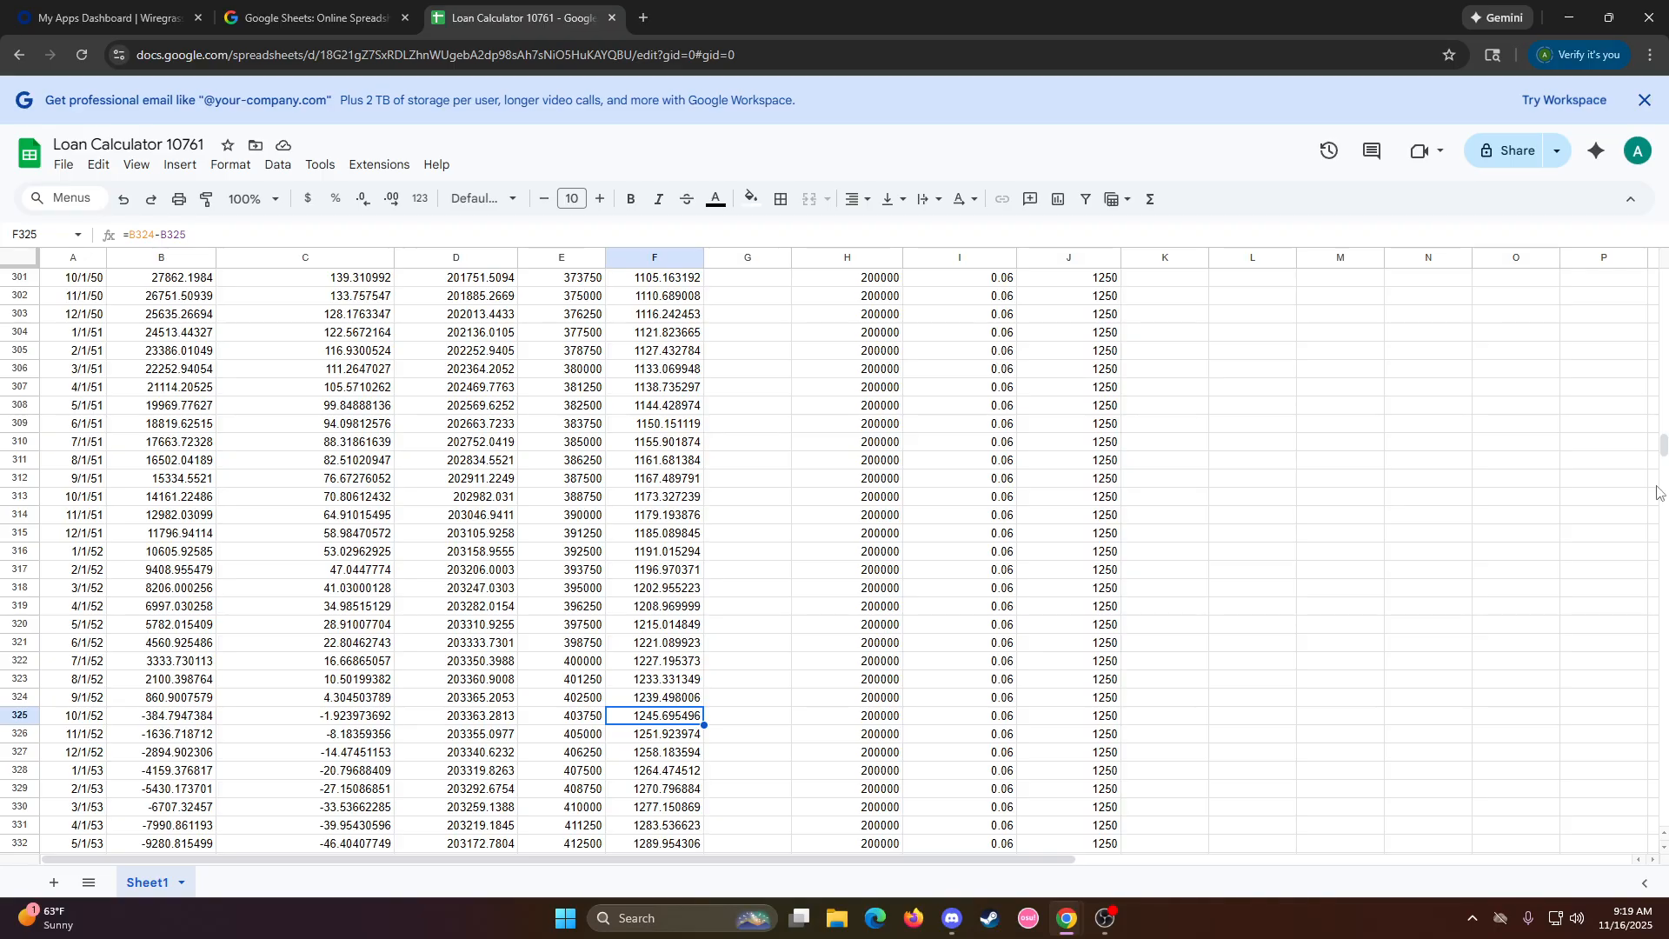
Set the monthly payment in cell J2 to 2500
drag(1662, 445, 1660, 254)
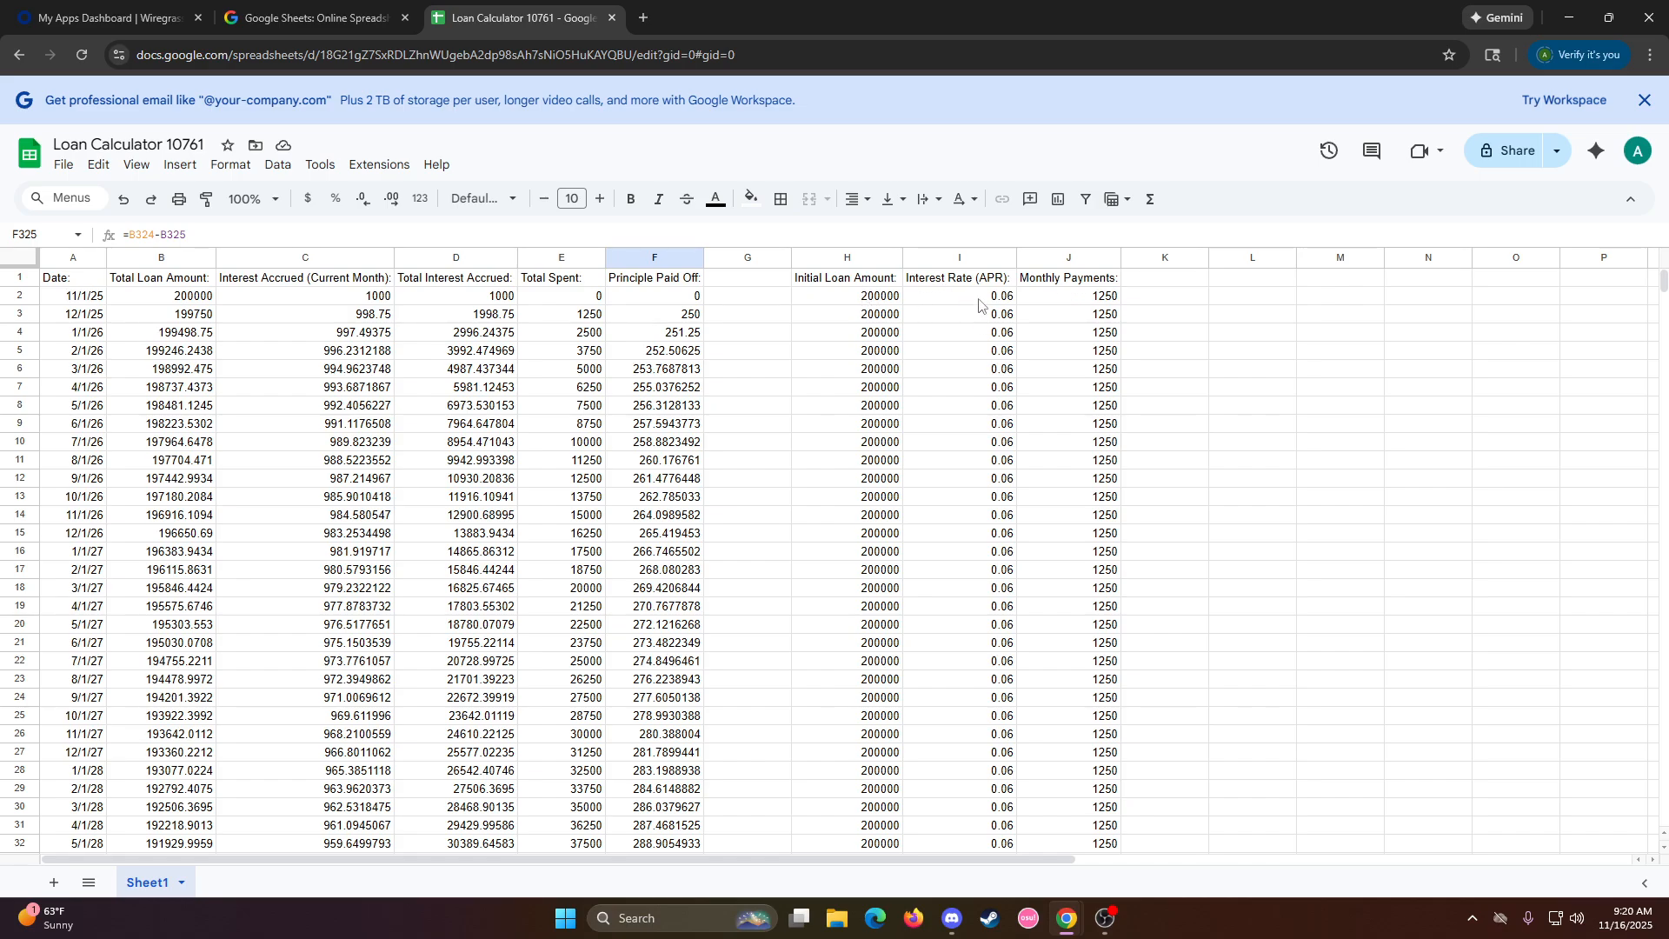
double_click(1098, 296)
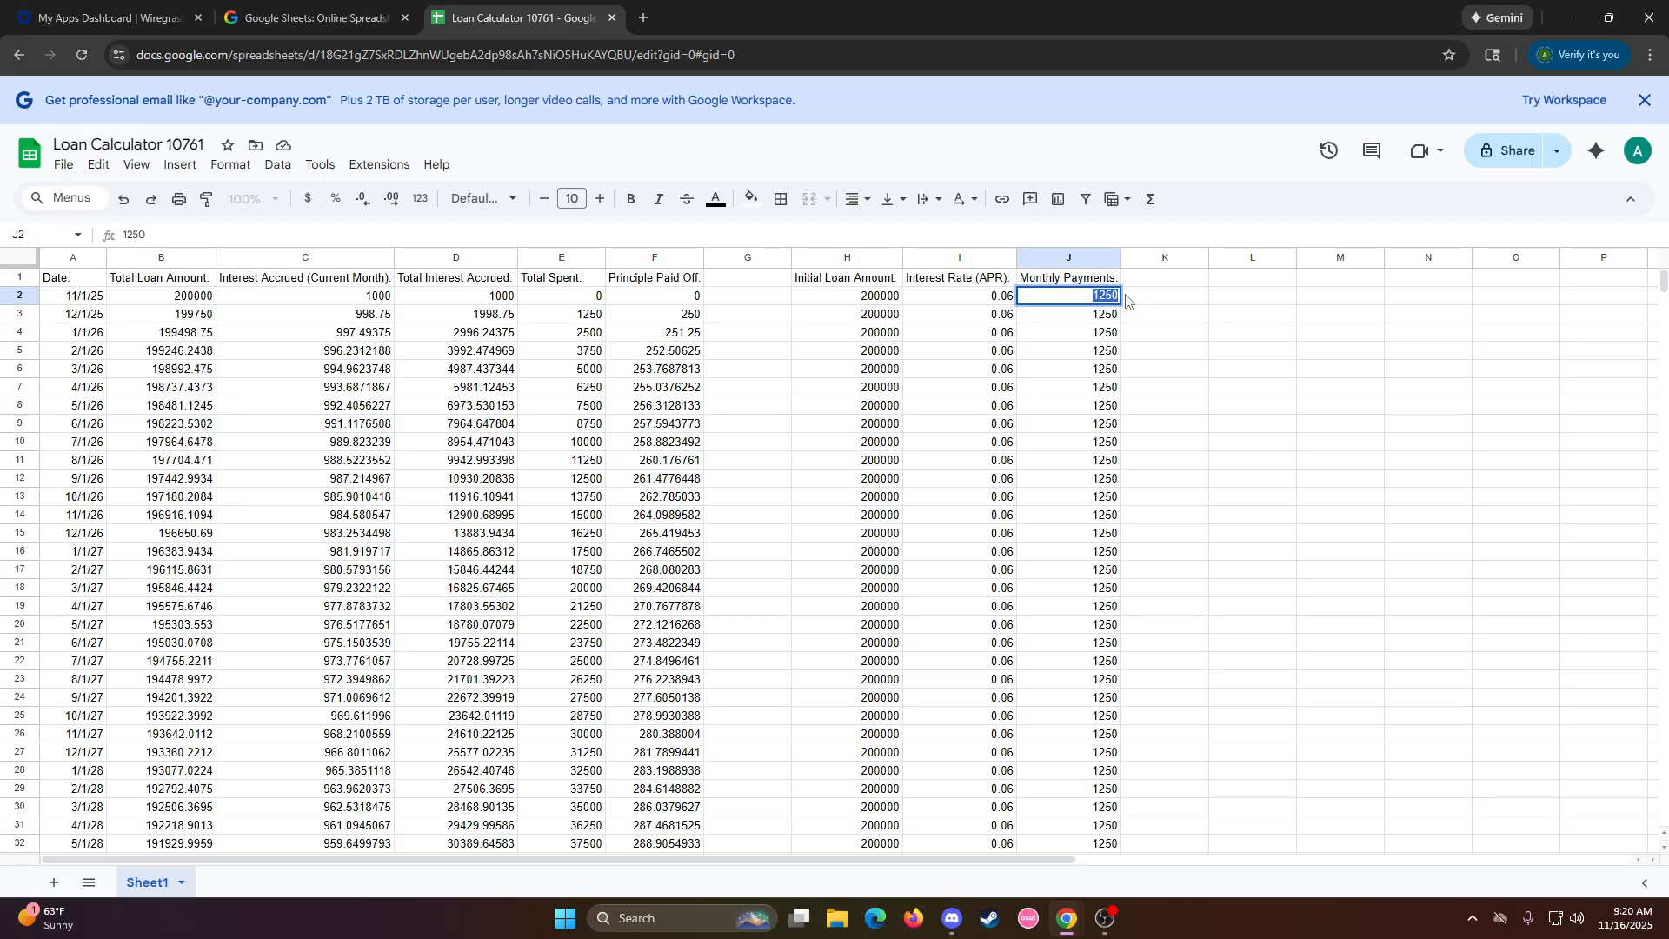
text(2)
key(Return)
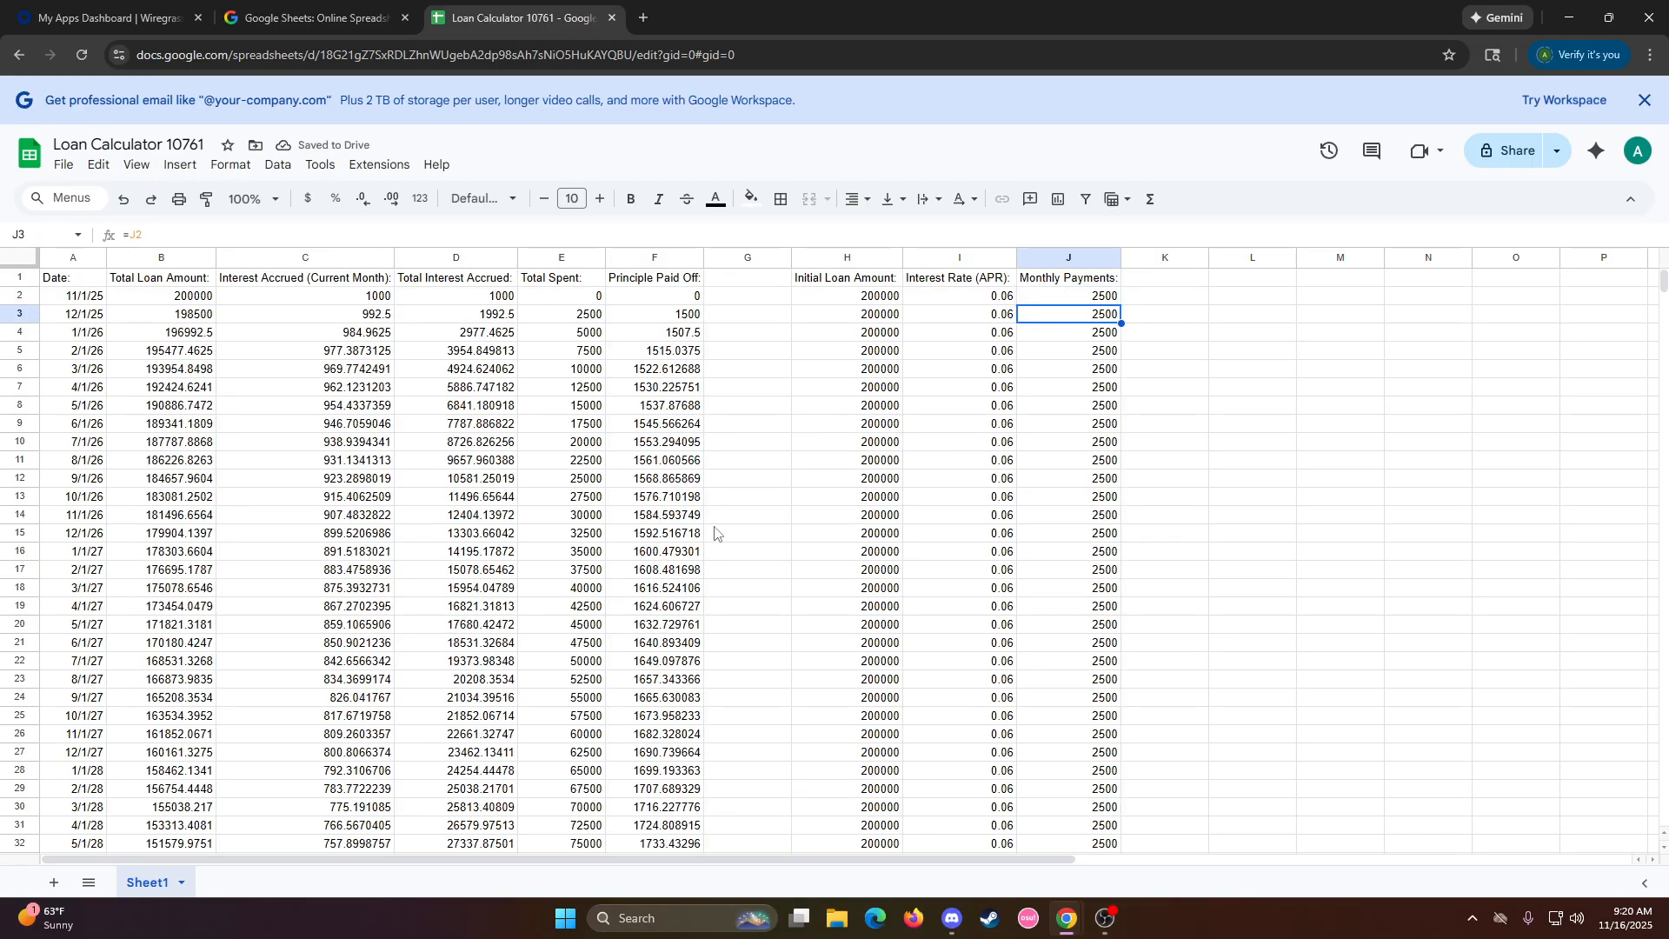
Check the principal paid off in the first months of column F, from row 3 to row 6
click(668, 316)
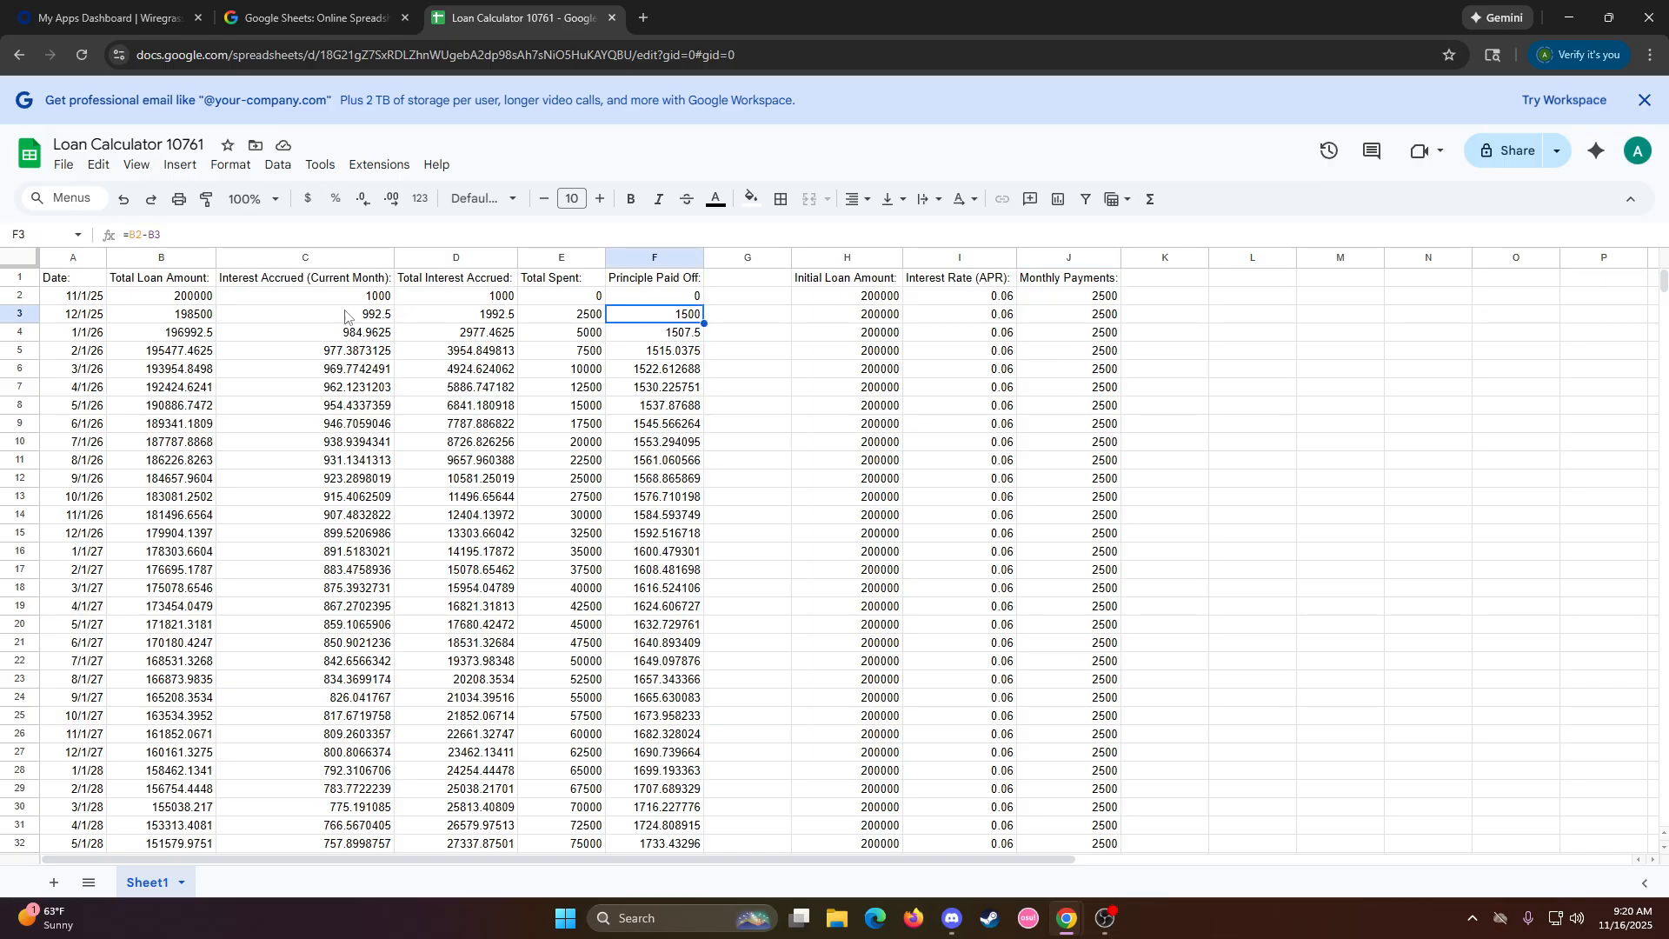
click(665, 332)
click(663, 364)
Find the payoff month under the 2500 payment and check the remaining balance and total spent in row 104
scroll(639, 474, down, 15)
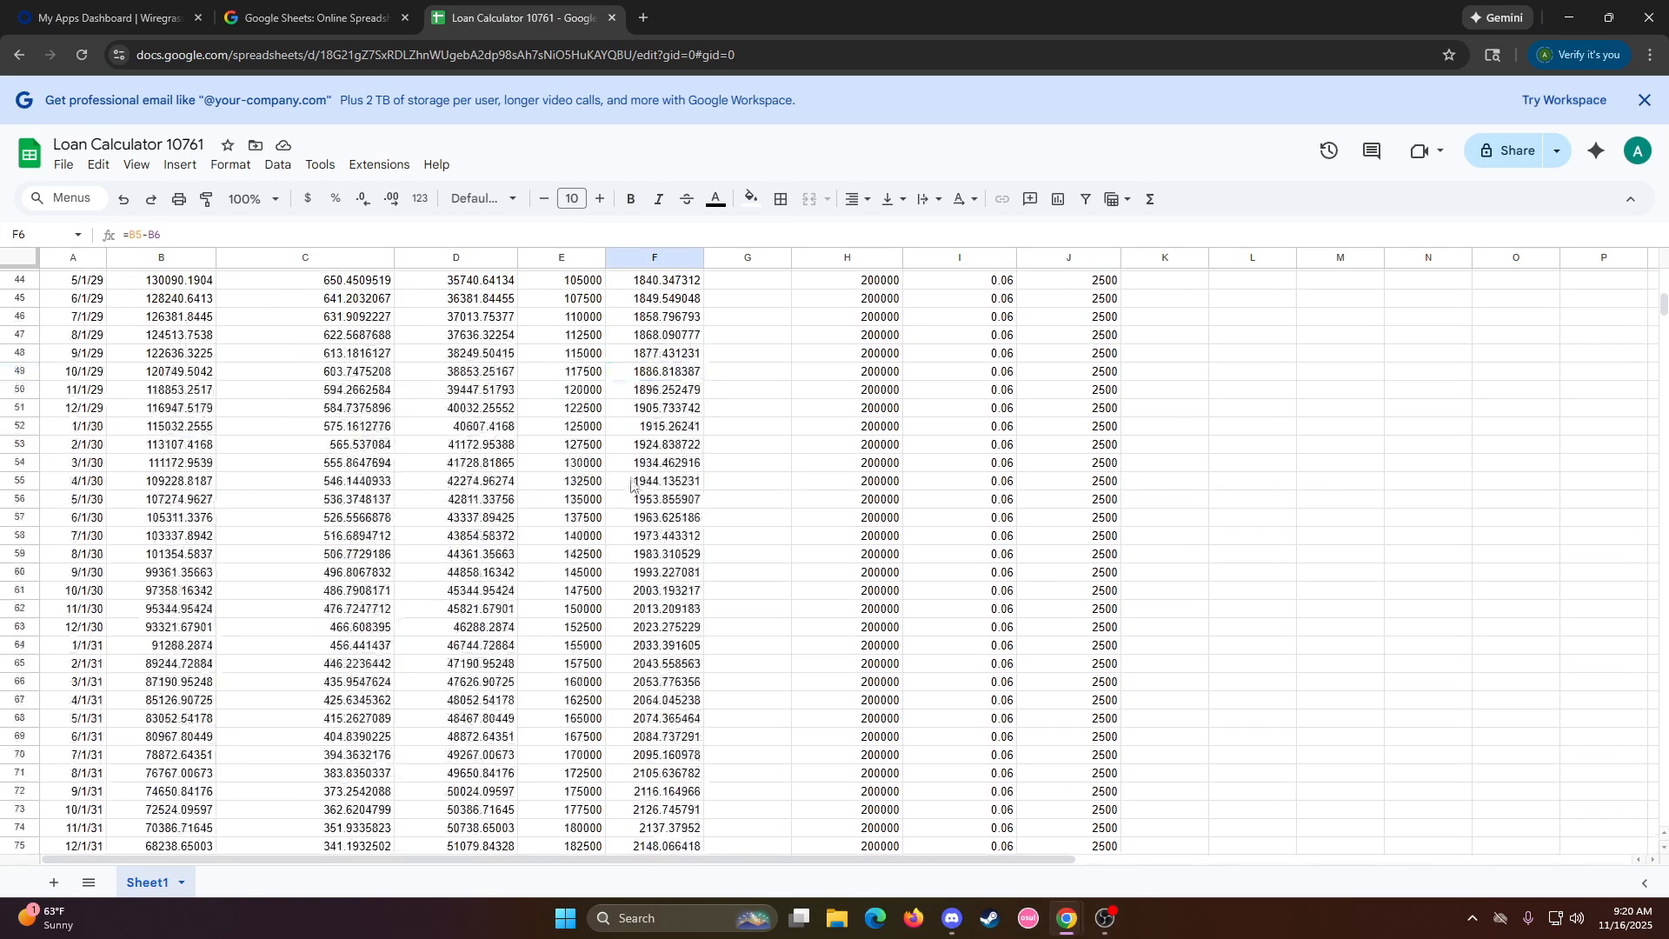
scroll(633, 479, down, 3)
scroll(565, 483, up, 3)
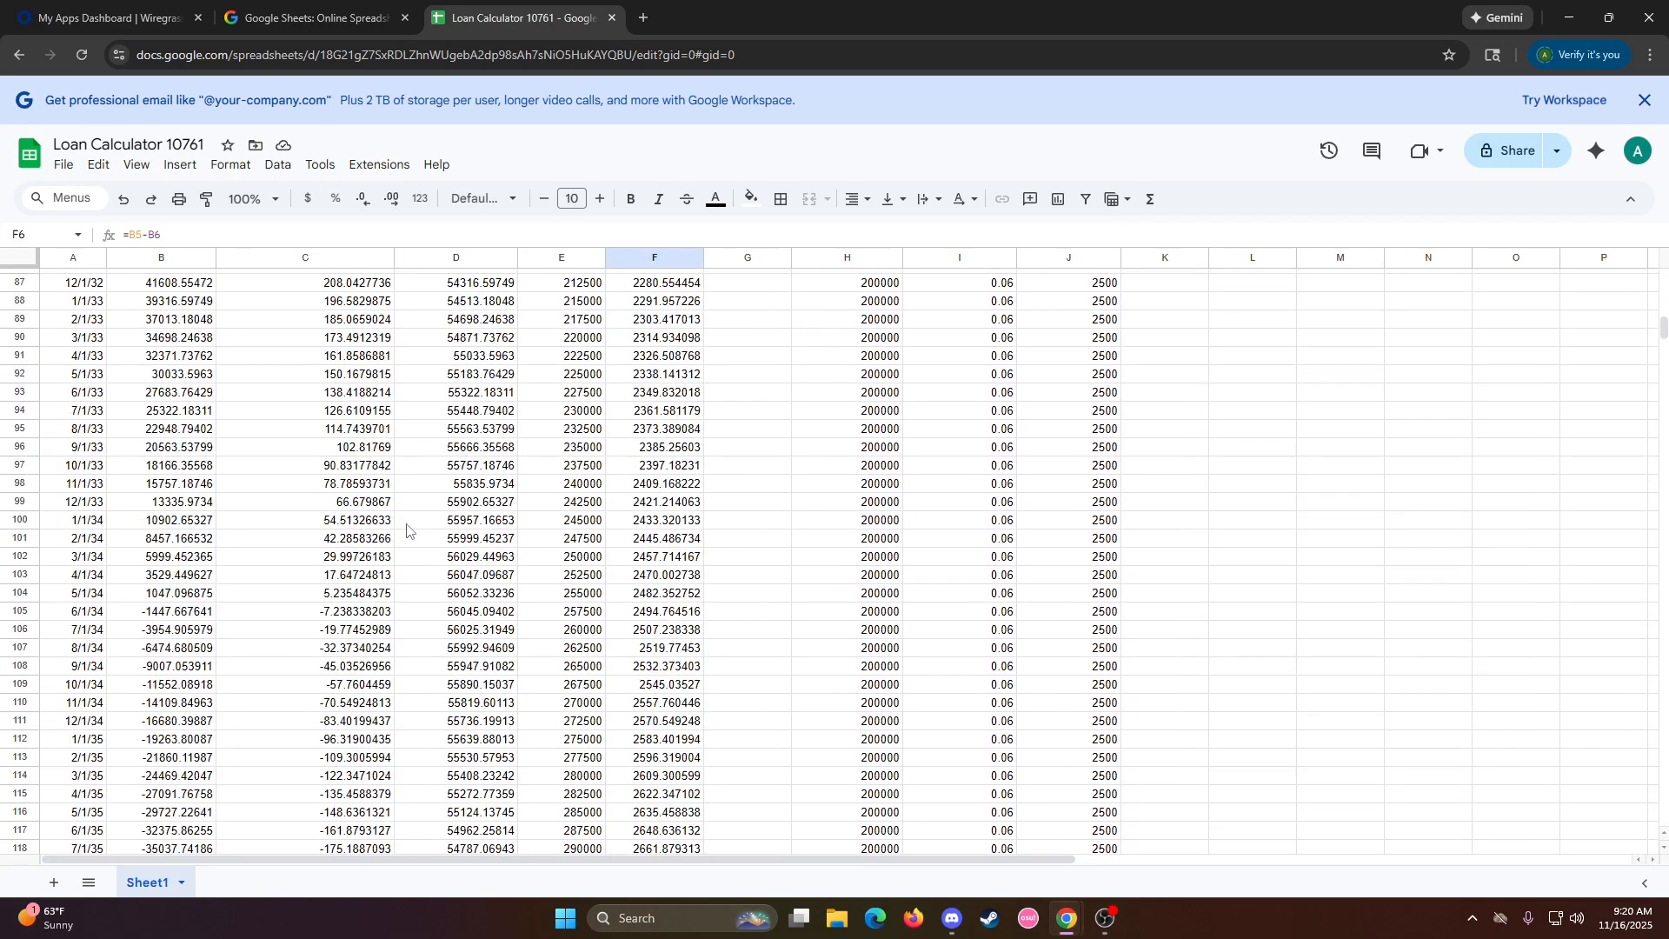
click(150, 597)
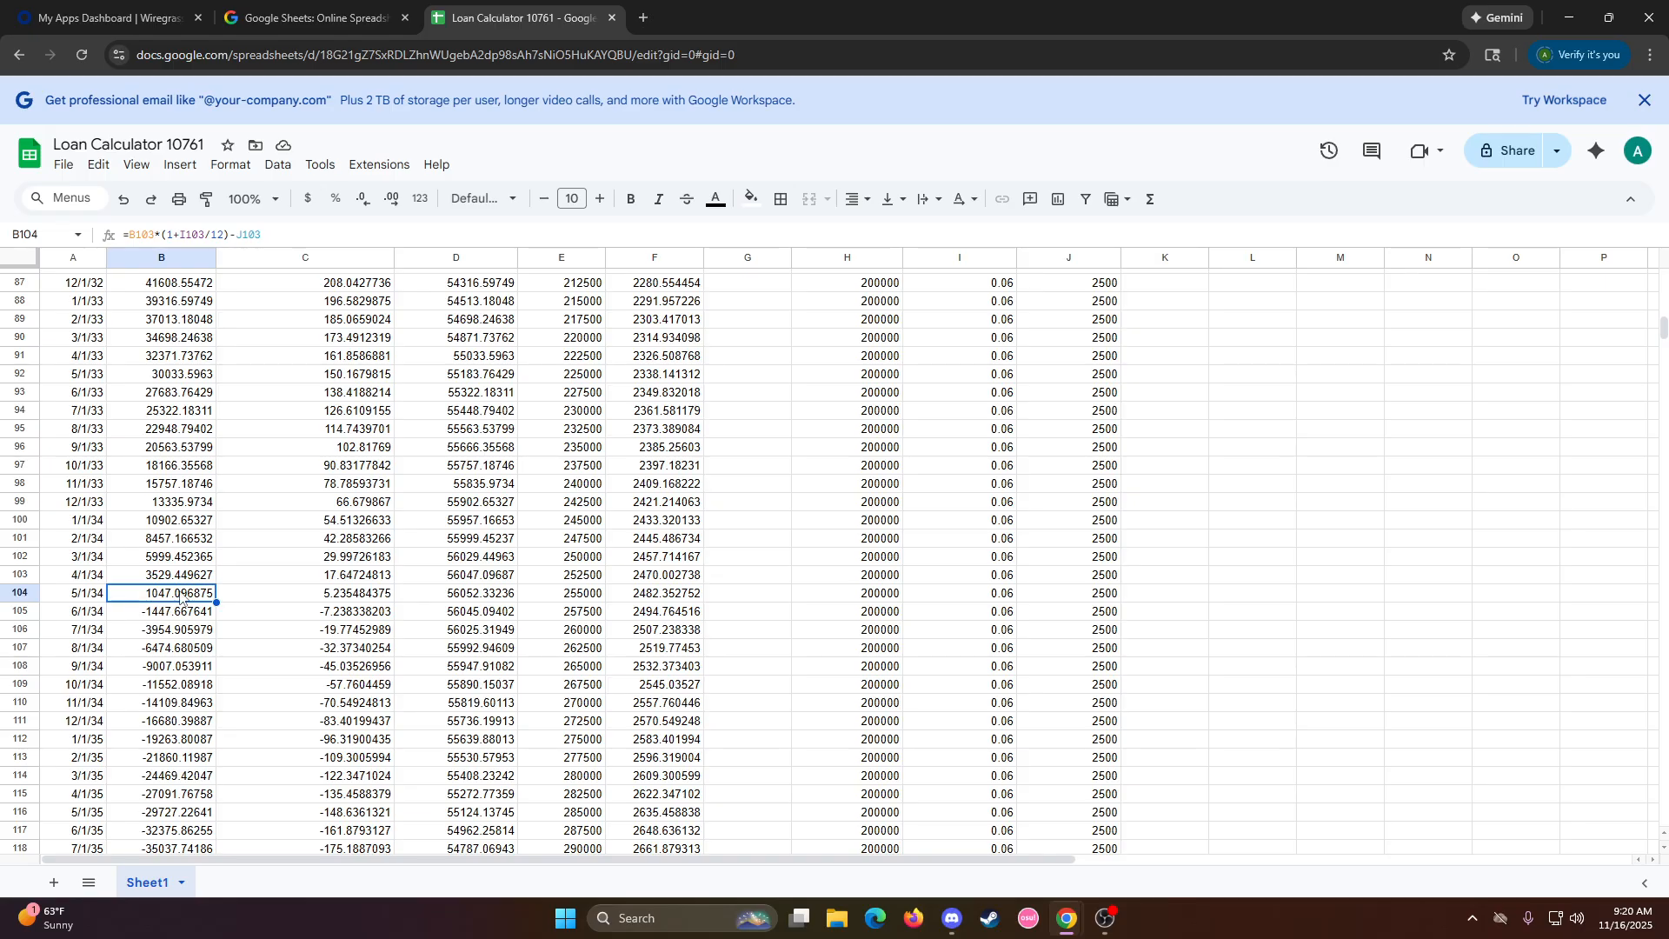
click(570, 599)
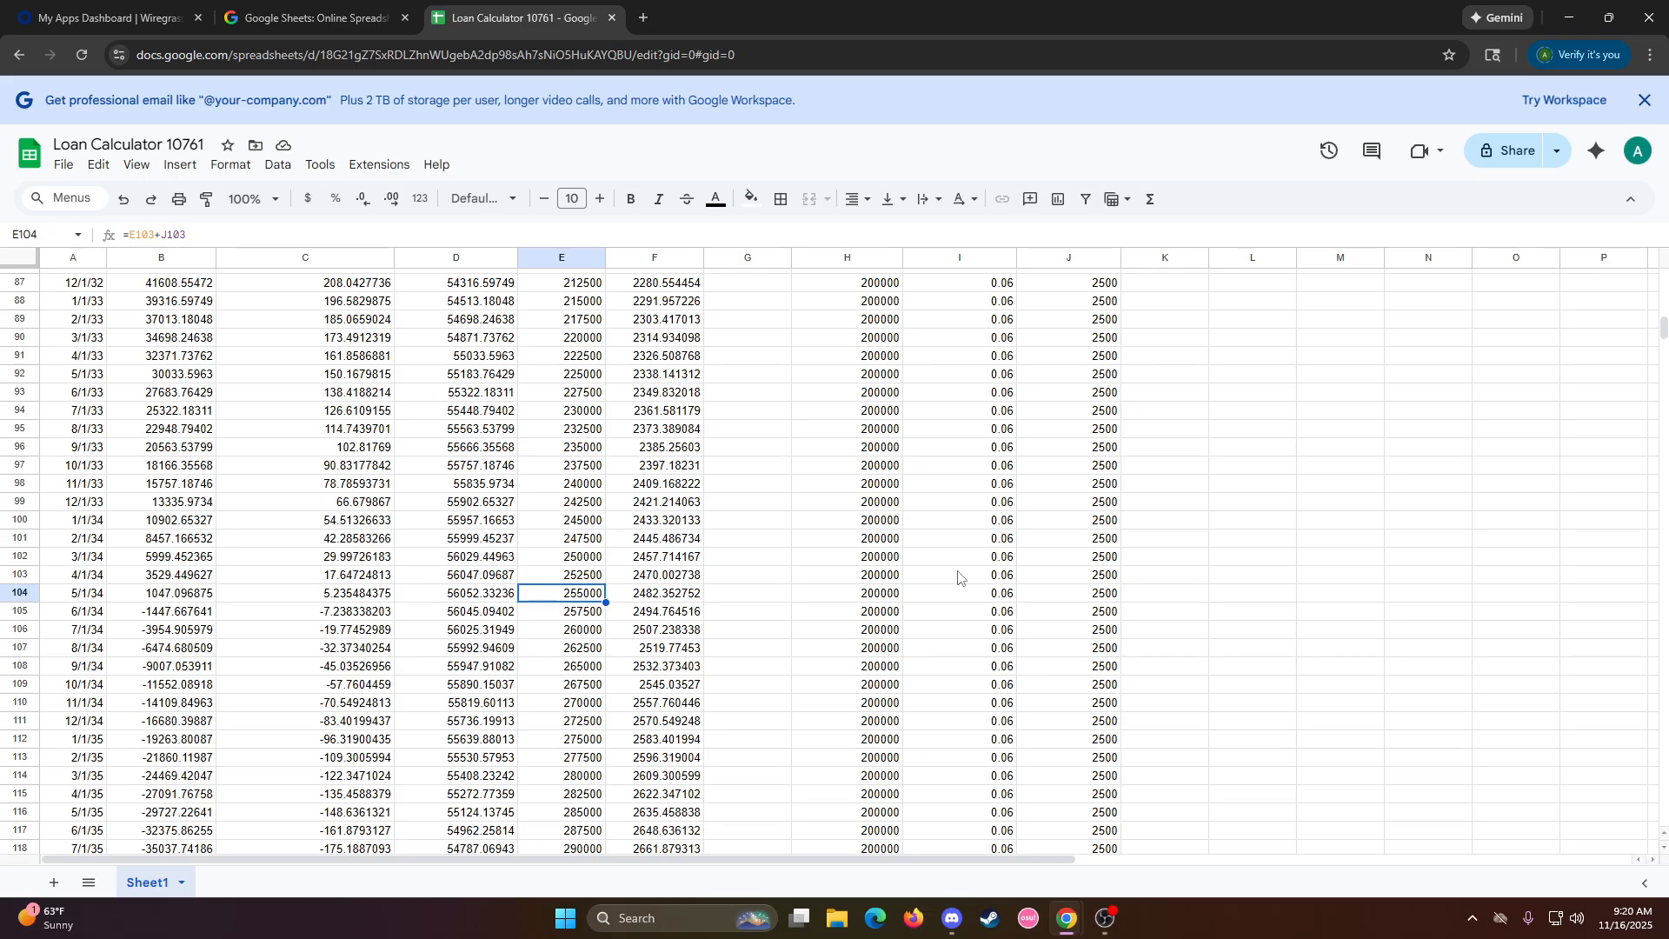
scroll(1039, 520, up, 15)
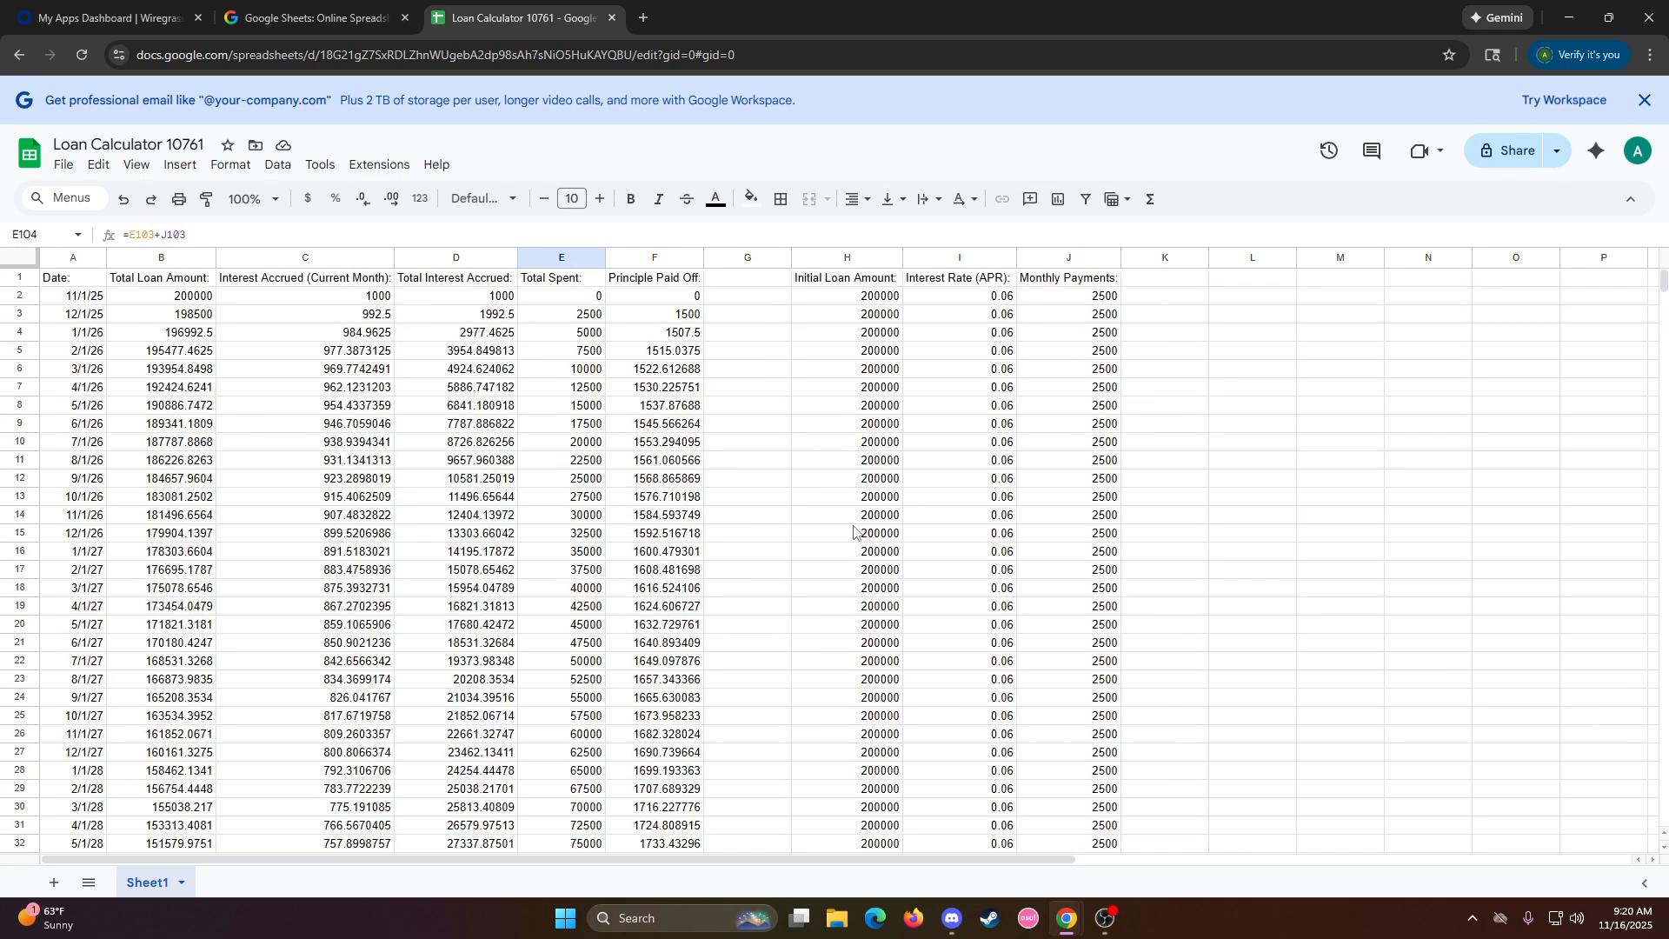
scroll(856, 532, down, 16)
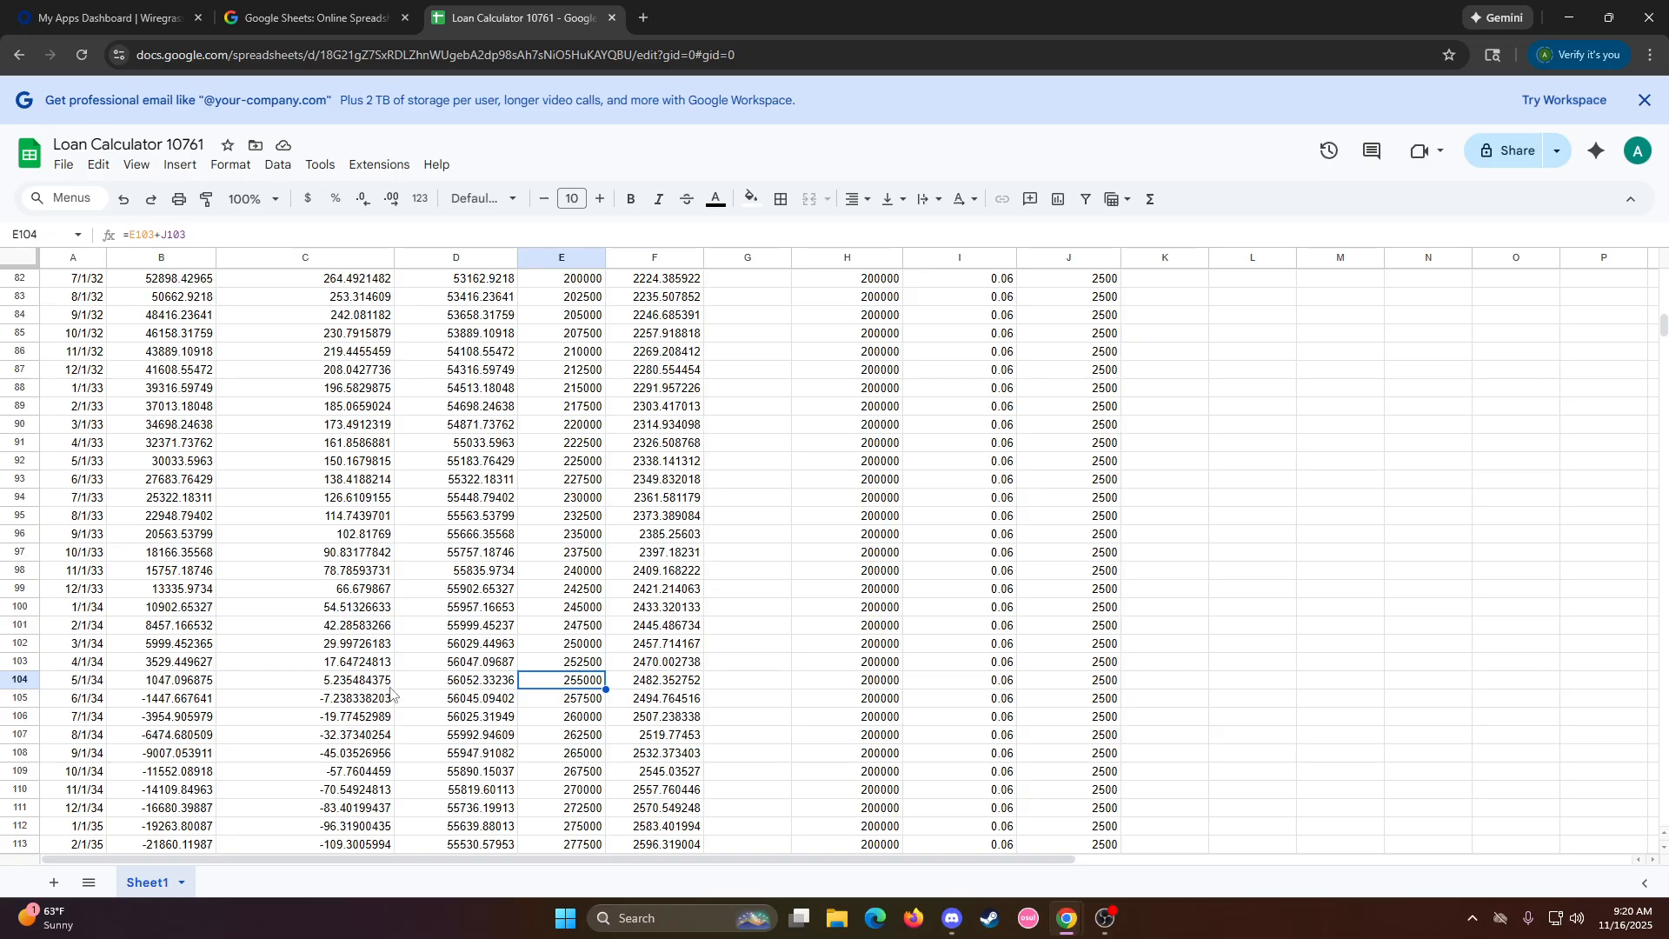